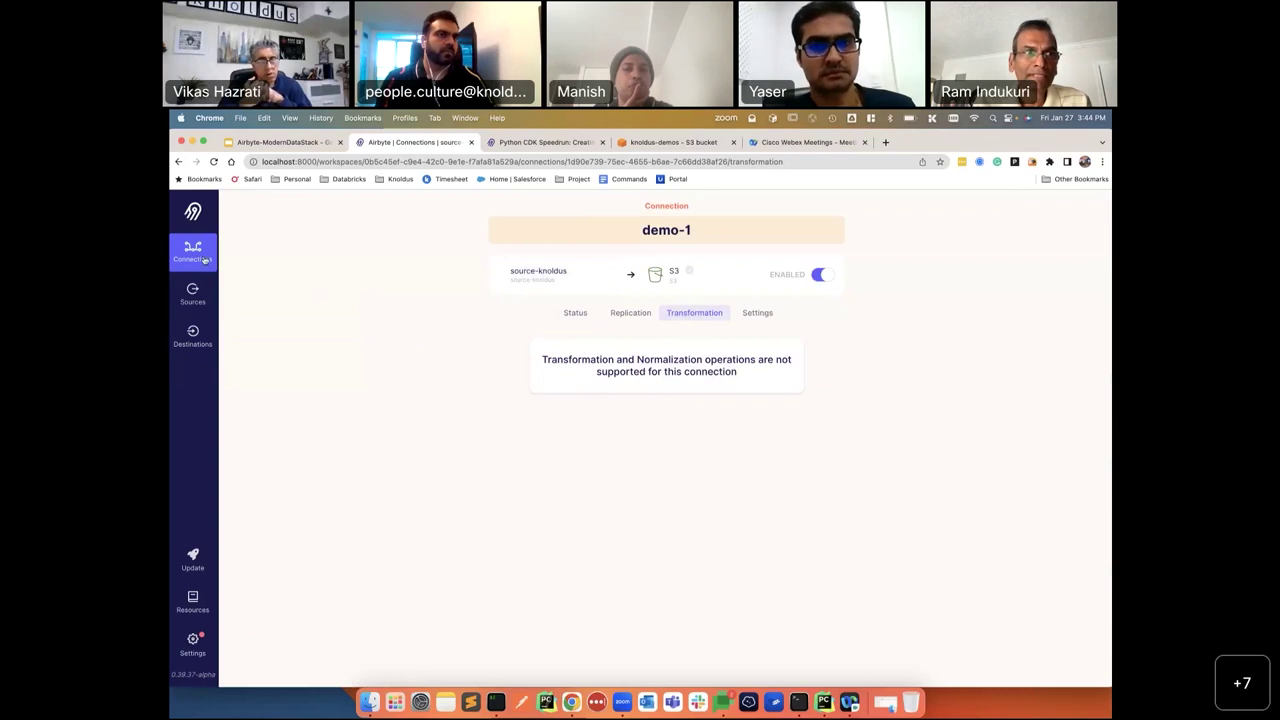
Open the overview of the source-knoldus source, and view its connector code in source.py in PyCharm before returning to Airbyte.
{"action": "left_click", "coordinate": [193, 293]}
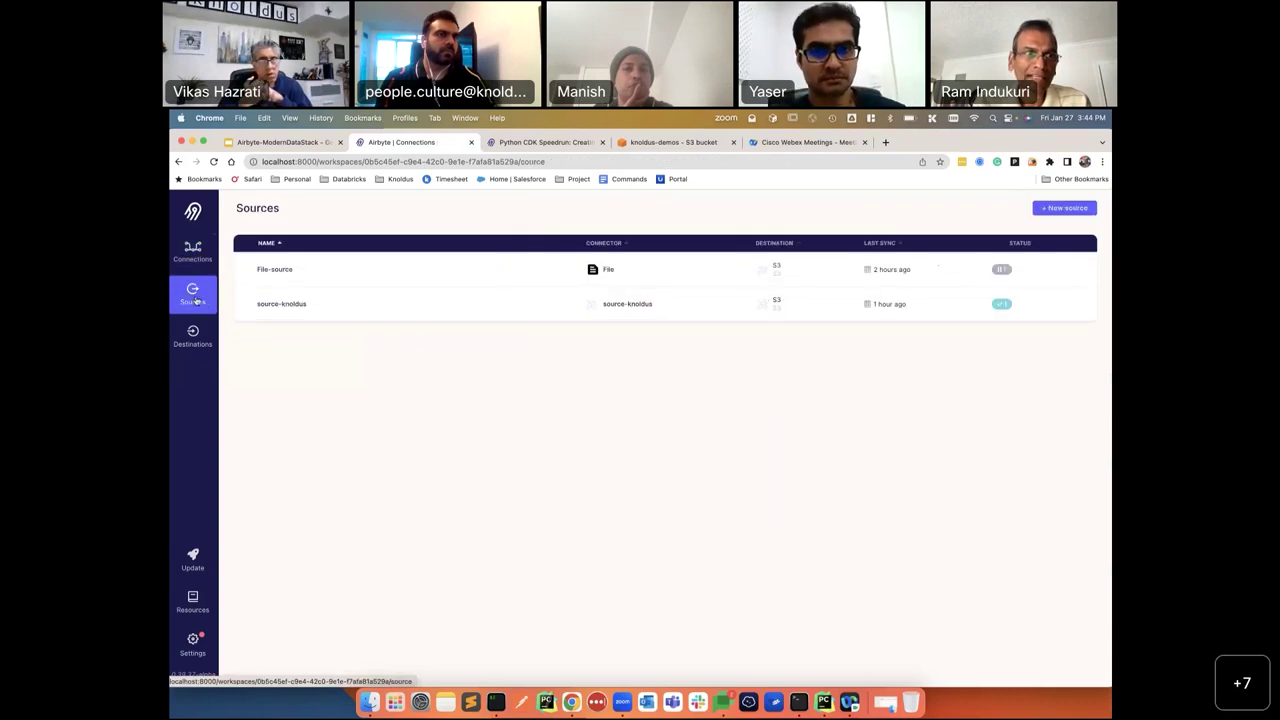
{"action": "left_click", "coordinate": [317, 309]}
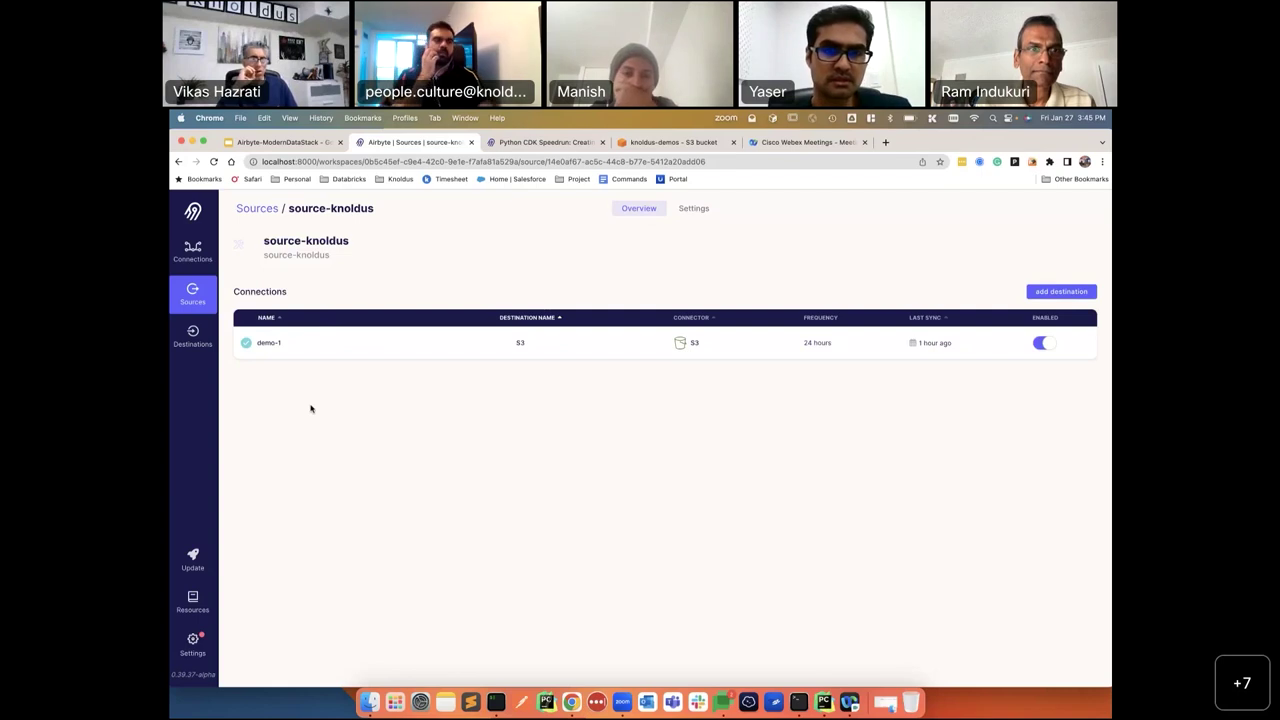
{"action": "left_click", "coordinate": [824, 702]}
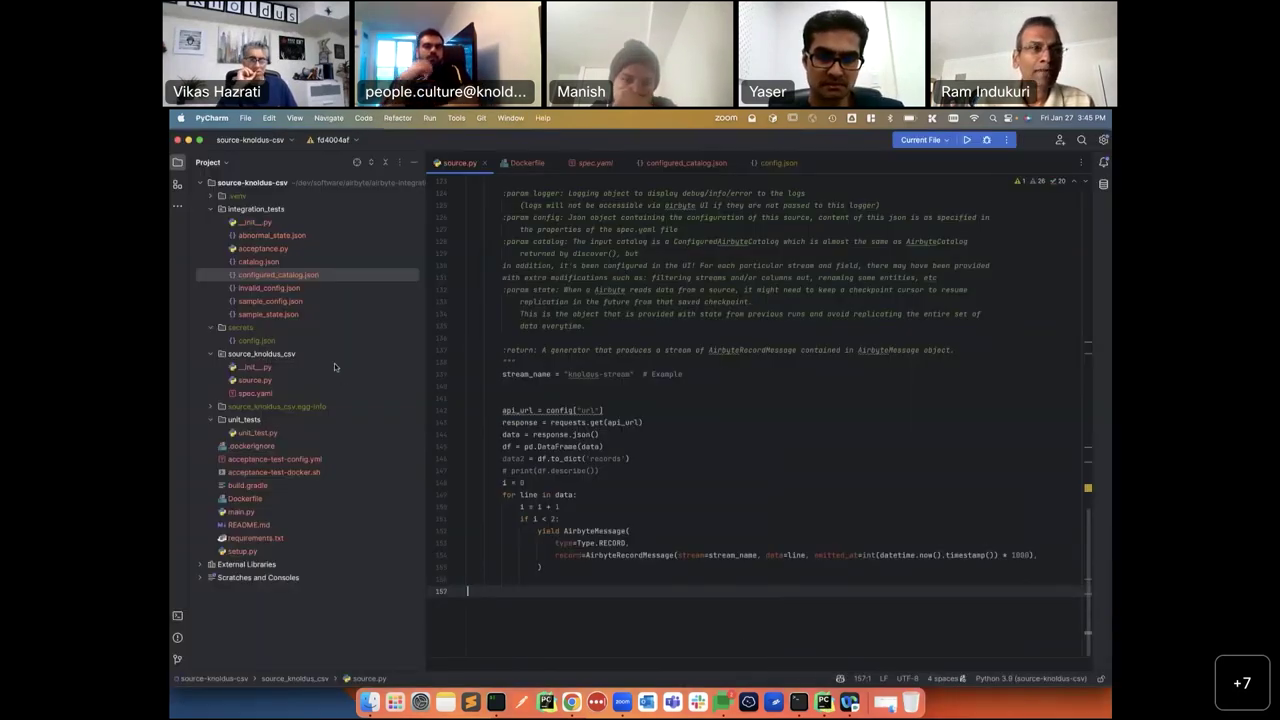
{"action": "scroll", "coordinate": [572, 410], "scroll_direction": "up", "scroll_amount": 20}
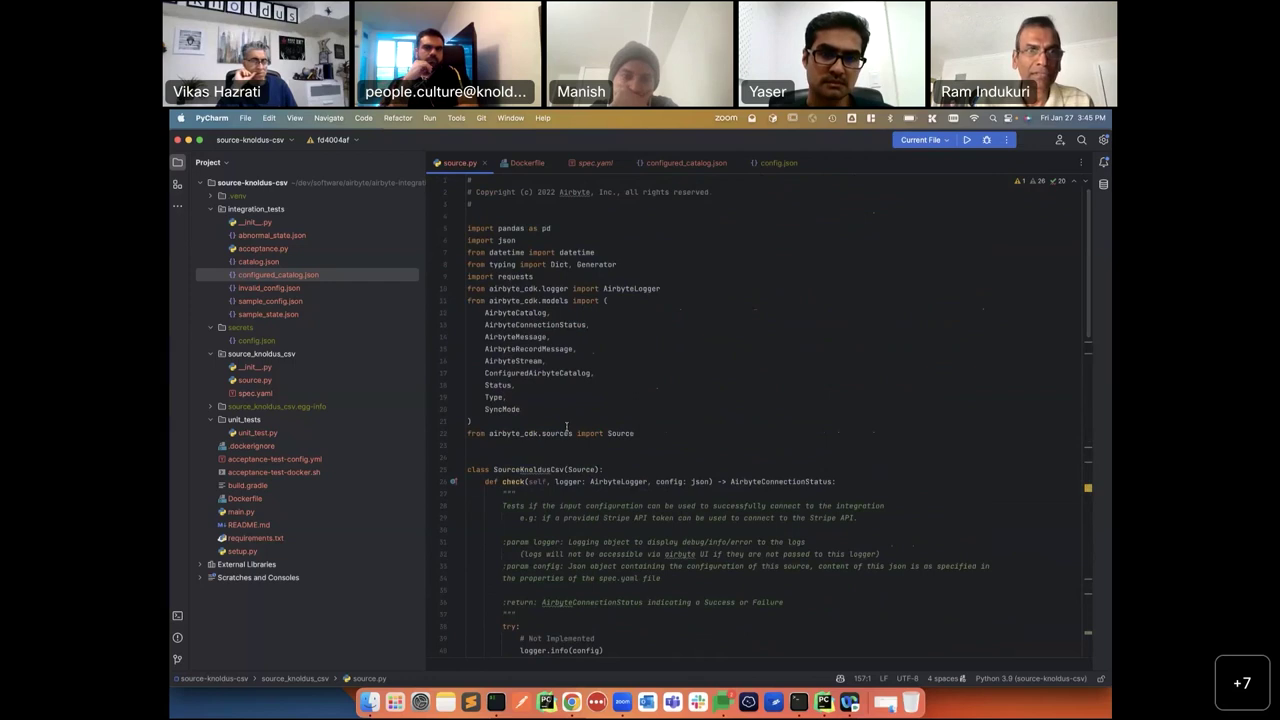
{"action": "key", "text": "super+Tab"}
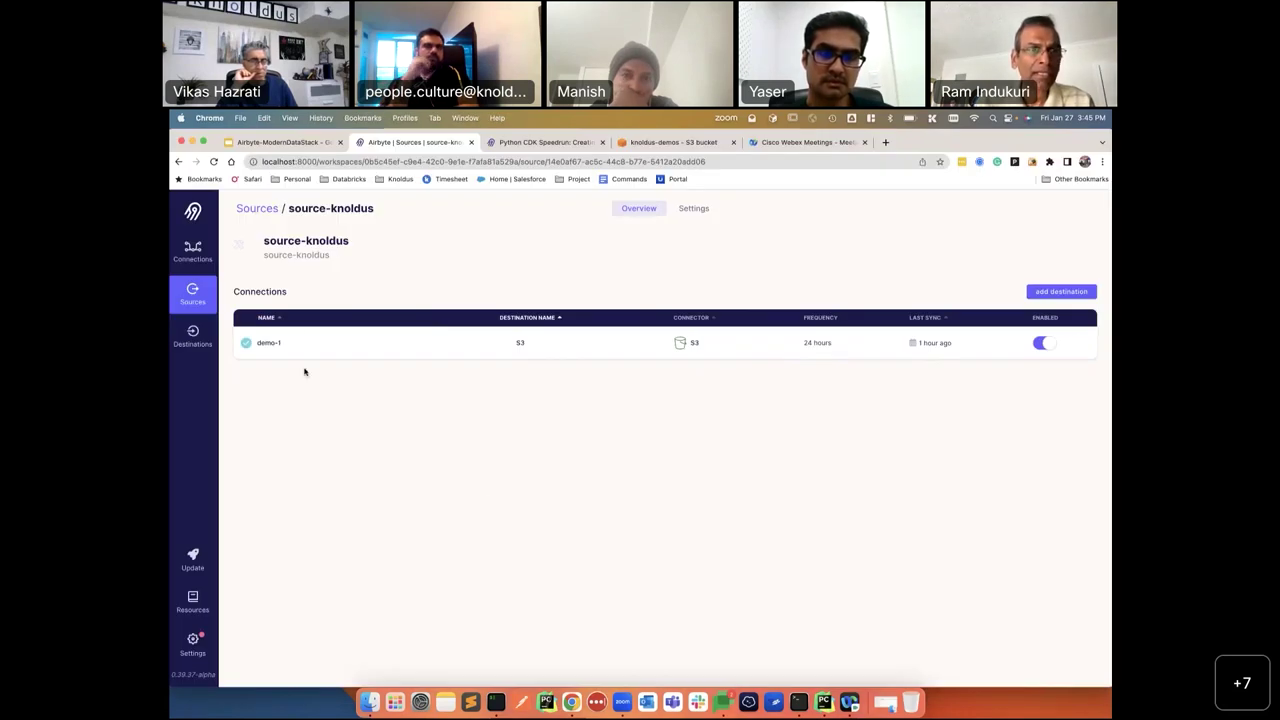
View the configured sources and destinations, and open the source connector management page in the settings.
{"action": "left_click", "coordinate": [195, 295]}
{"action": "left_click", "coordinate": [193, 336]}
{"action": "left_click", "coordinate": [193, 293]}
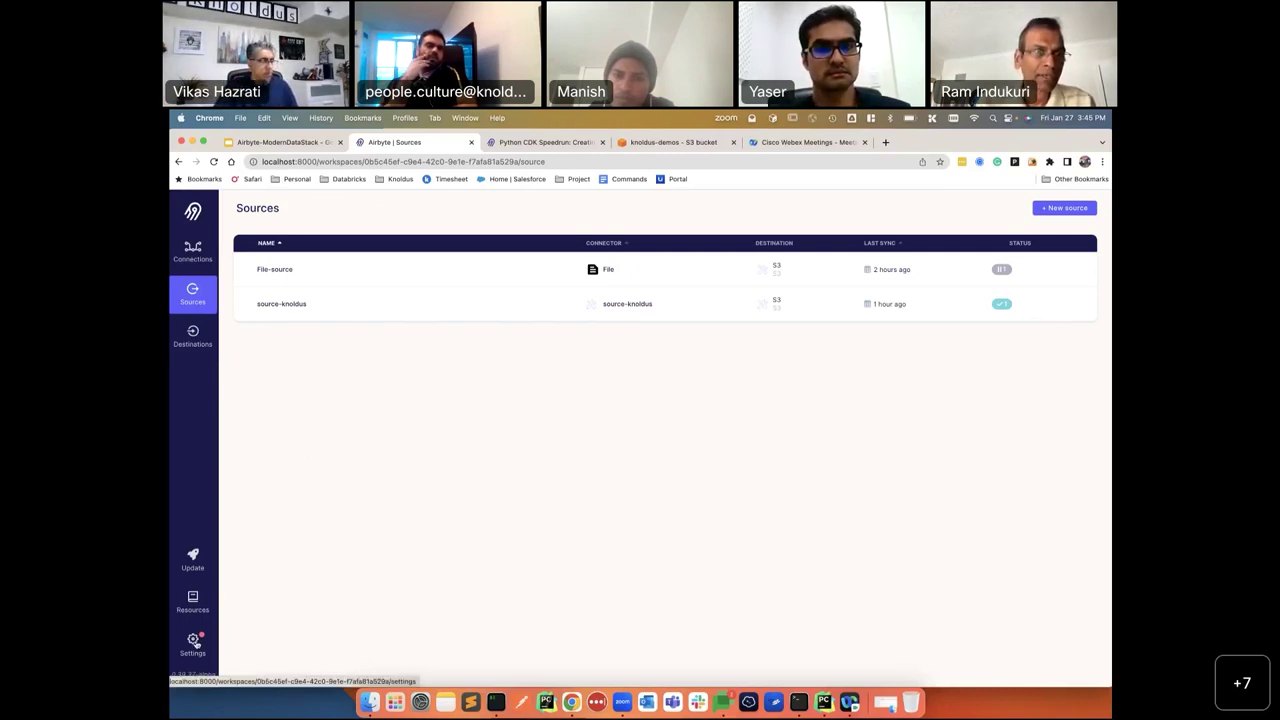
{"action": "left_click", "coordinate": [199, 648]}
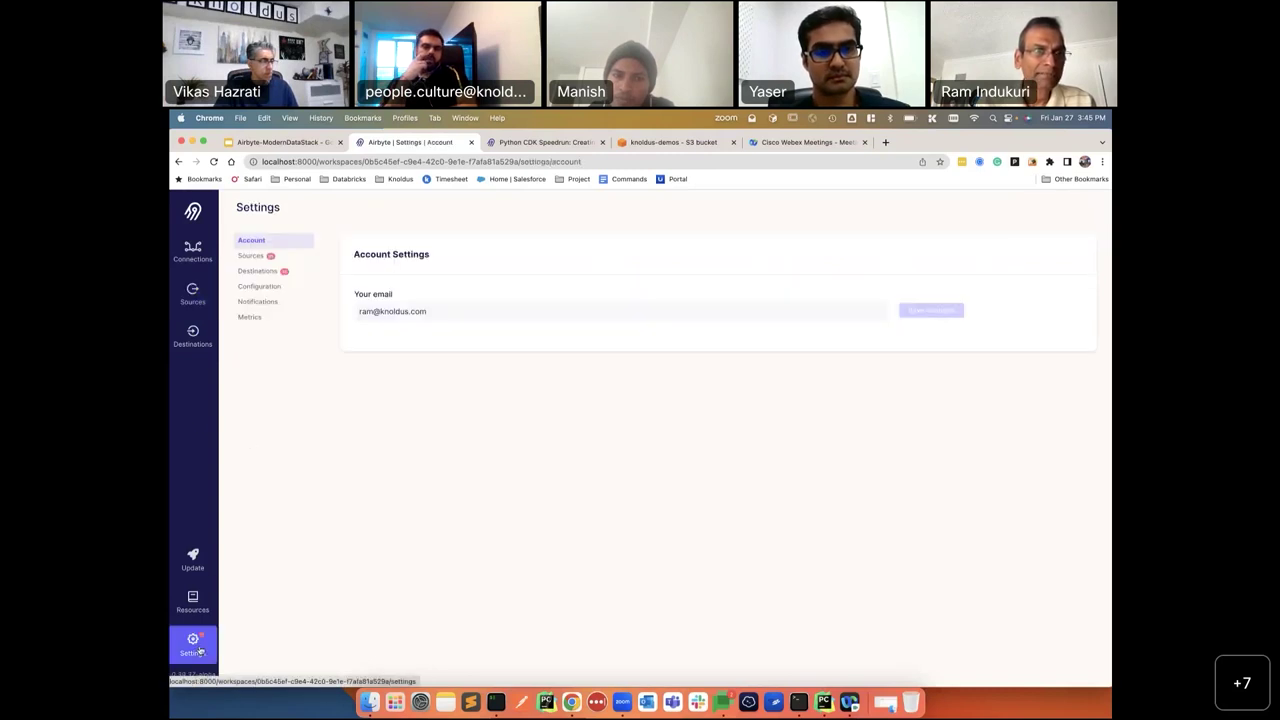
{"action": "left_click", "coordinate": [252, 257]}
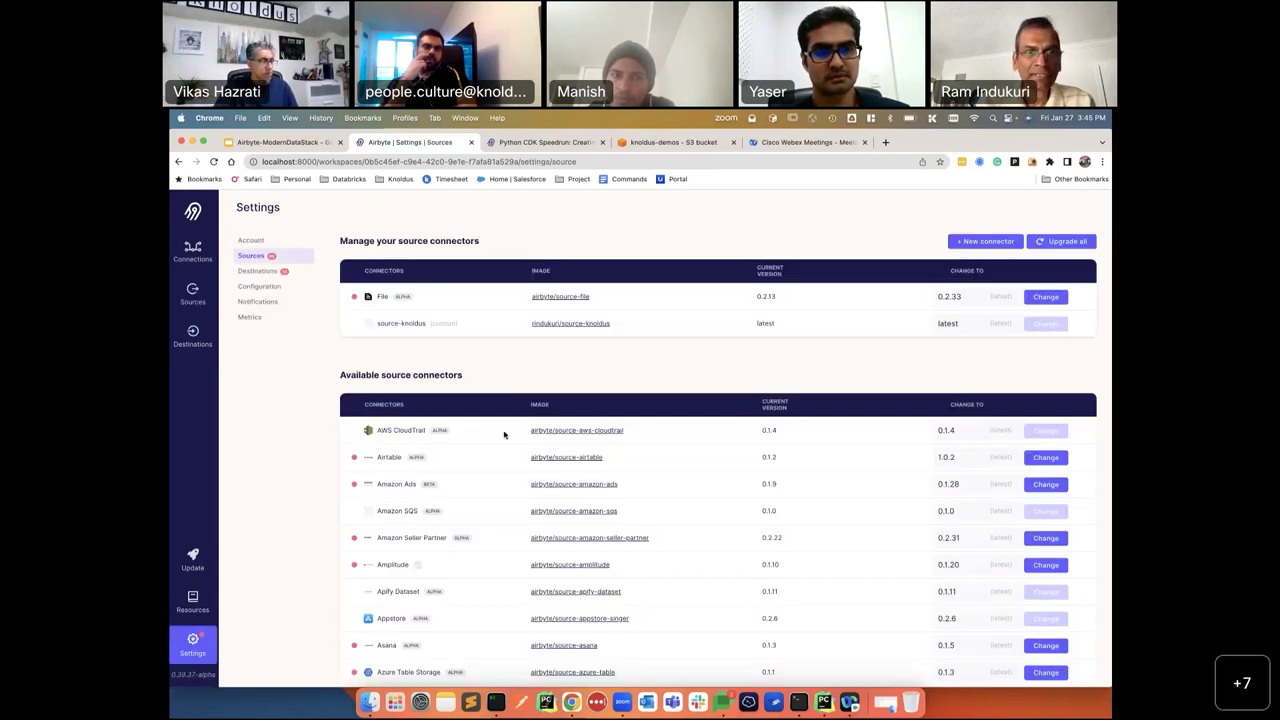
Examine the available source connectors with their Docker images and versions, including the custom source-knoldus connector.
{"action": "scroll", "coordinate": [504, 434], "scroll_direction": "down", "scroll_amount": 5}
{"action": "scroll", "coordinate": [504, 434], "scroll_direction": "down", "scroll_amount": 10}
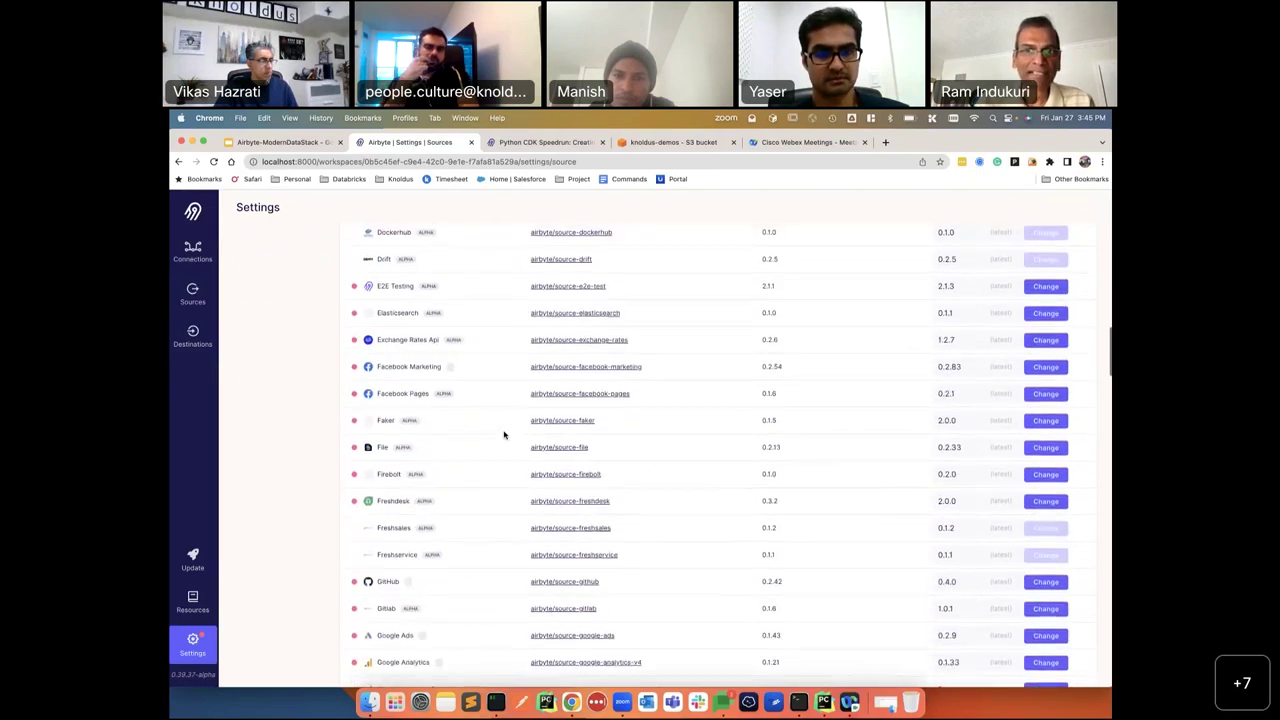
{"action": "scroll", "coordinate": [504, 434], "scroll_direction": "down", "scroll_amount": 10}
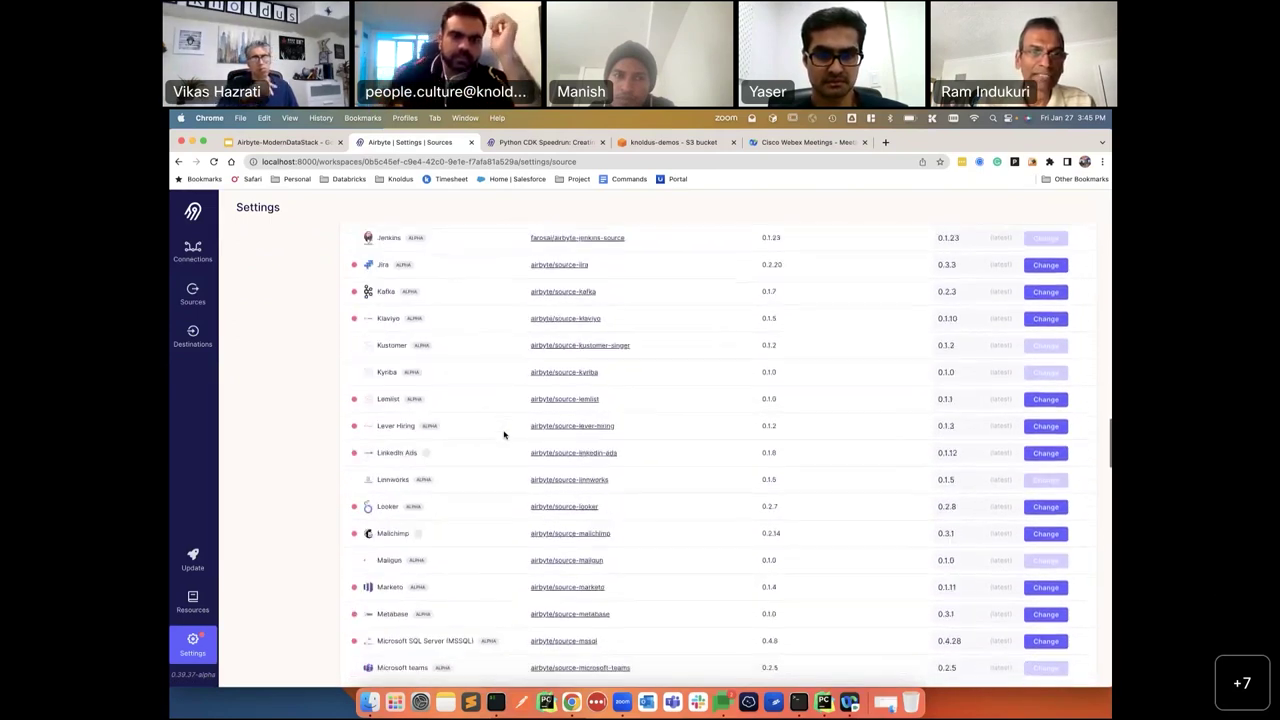
{"action": "scroll", "coordinate": [504, 434], "scroll_direction": "down", "scroll_amount": 10}
{"action": "scroll", "coordinate": [504, 434], "scroll_direction": "down", "scroll_amount": 10}
{"action": "scroll", "coordinate": [504, 434], "scroll_direction": "down", "scroll_amount": 10}
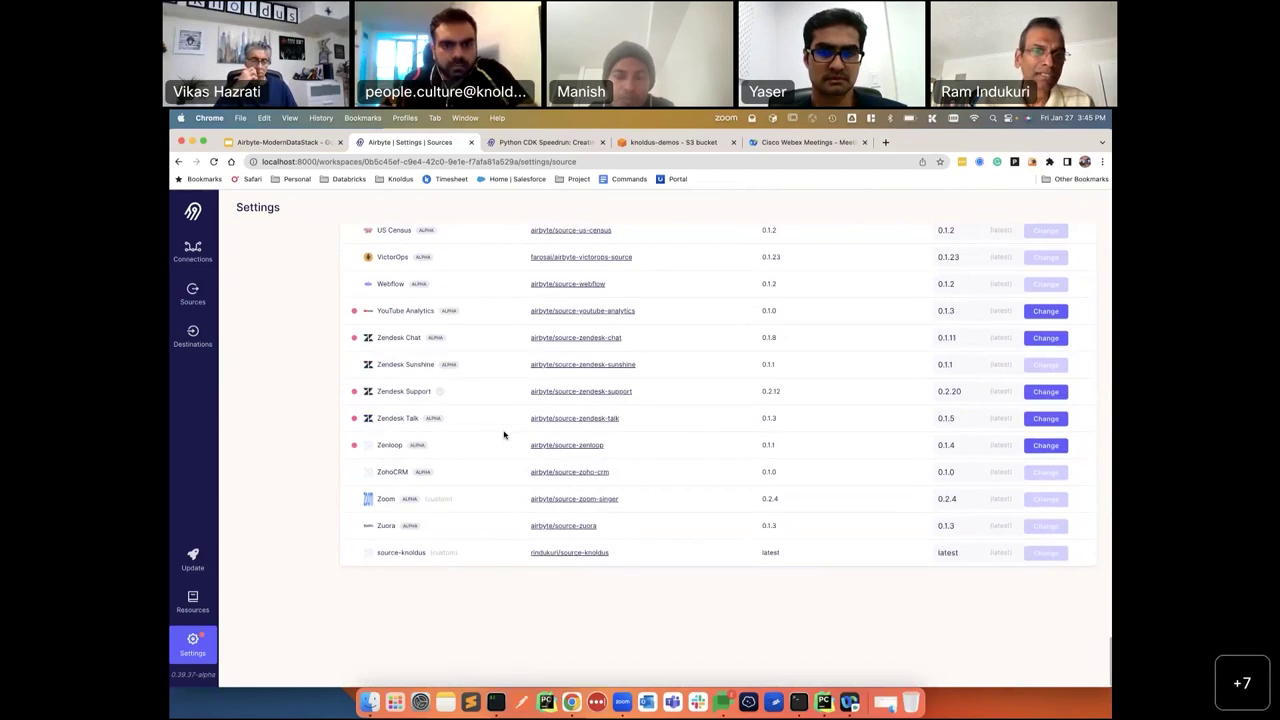
{"action": "scroll", "coordinate": [501, 518], "scroll_direction": "up", "scroll_amount": 1}
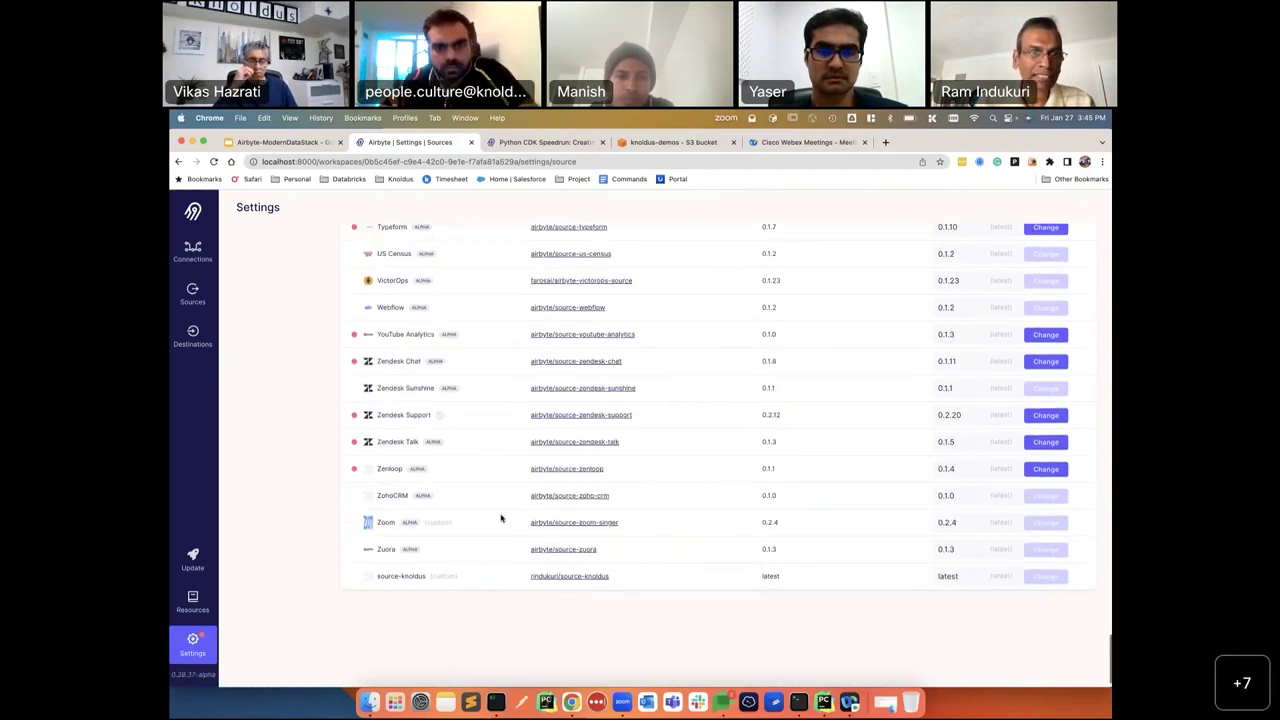
{"action": "scroll", "coordinate": [501, 518], "scroll_direction": "up", "scroll_amount": 1}
{"action": "scroll", "coordinate": [501, 518], "scroll_direction": "up", "scroll_amount": 10}
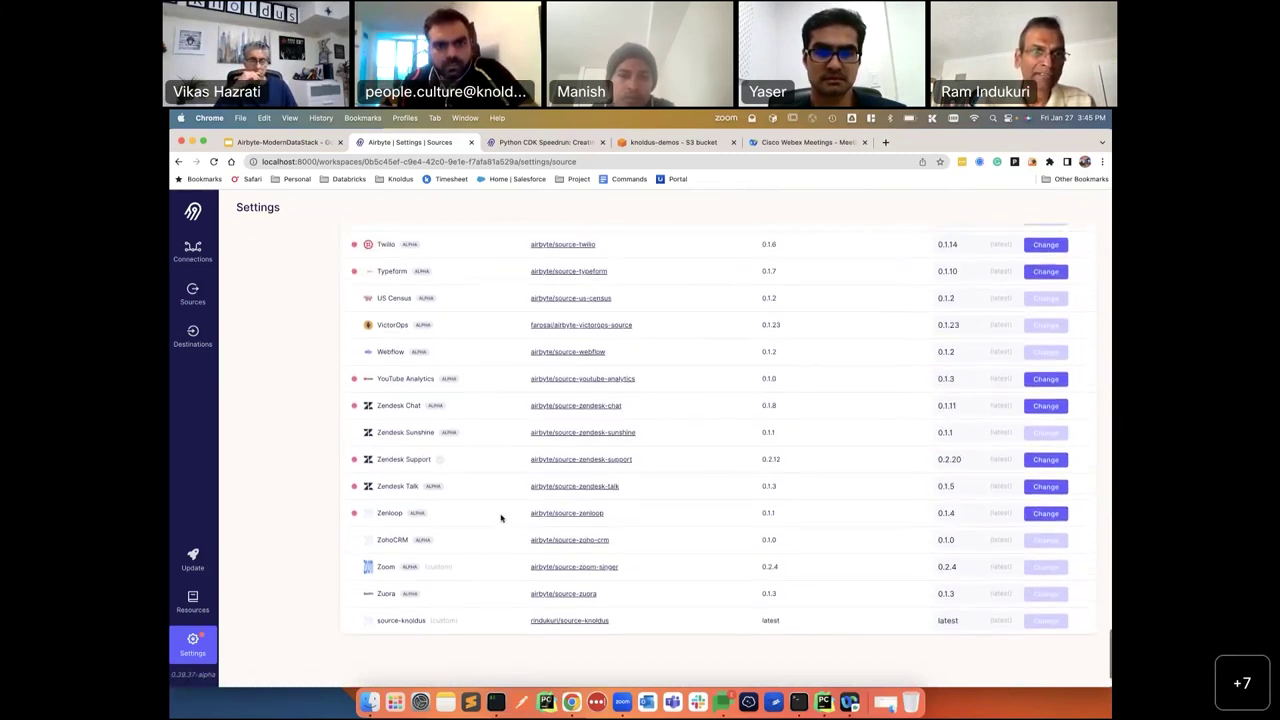
{"action": "scroll", "coordinate": [501, 518], "scroll_direction": "up", "scroll_amount": 10}
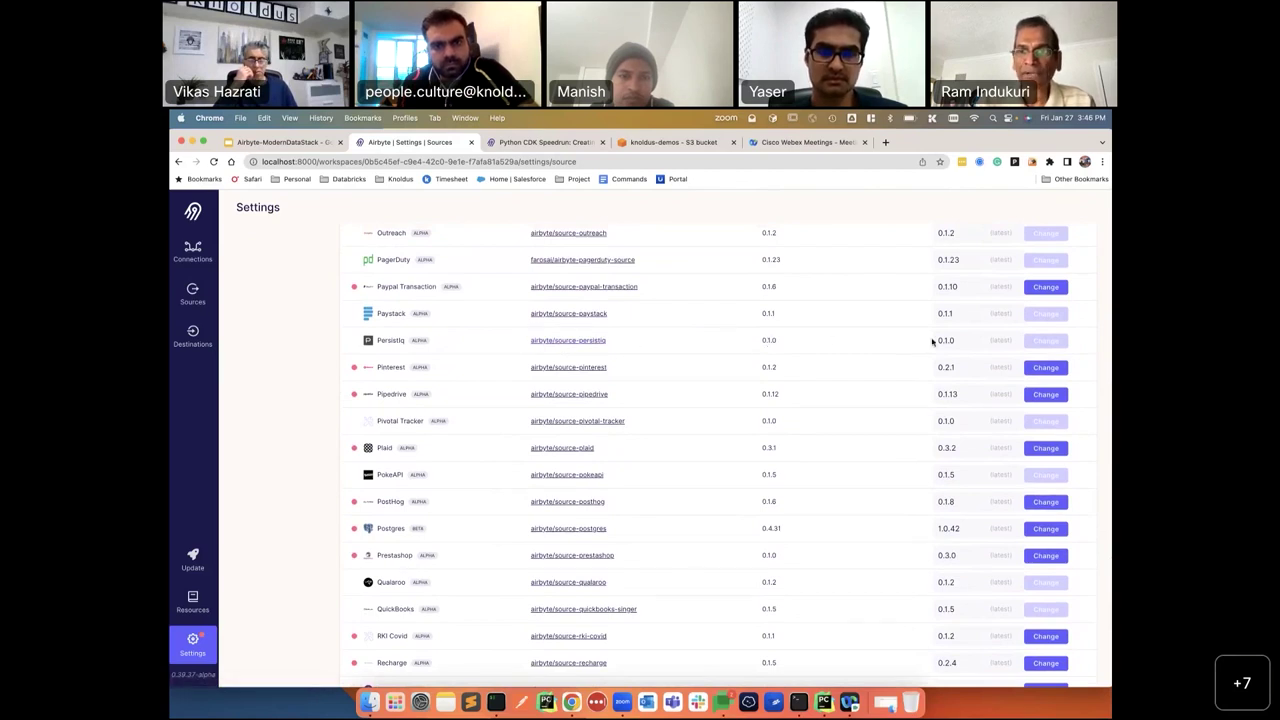
{"action": "scroll", "coordinate": [704, 436], "scroll_direction": "up", "scroll_amount": 5}
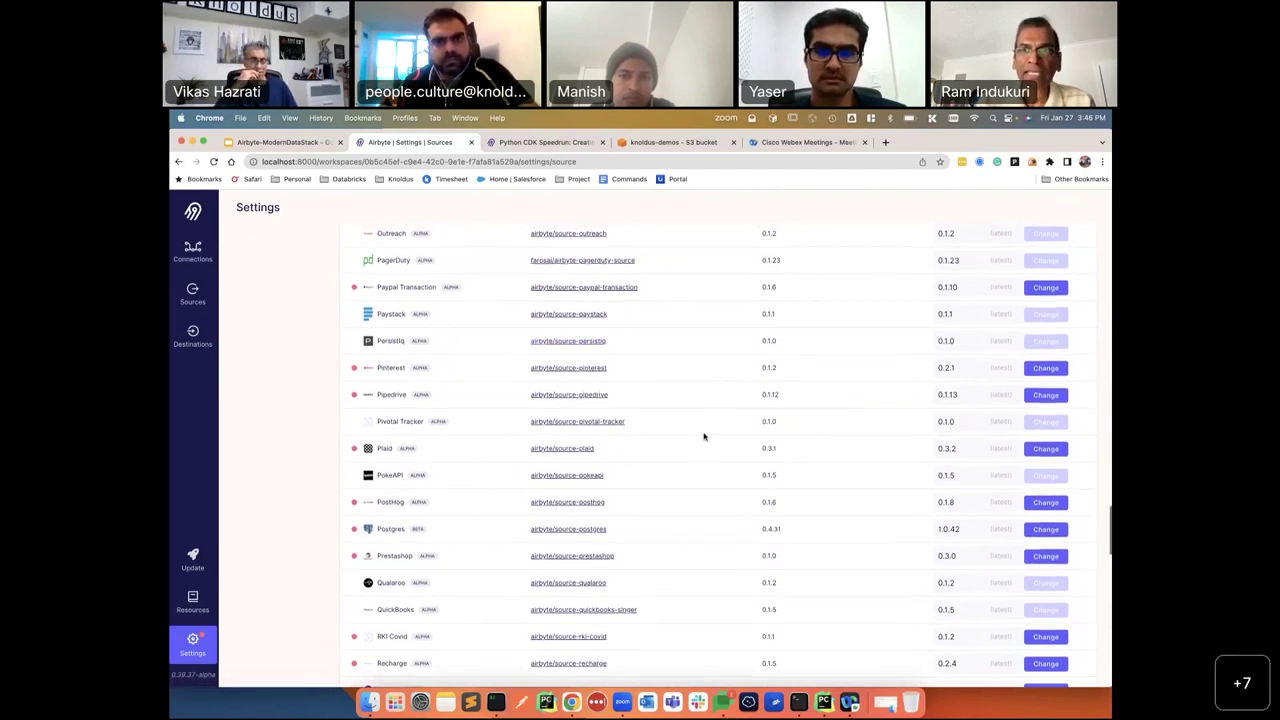
{"action": "scroll", "coordinate": [704, 436], "scroll_direction": "up", "scroll_amount": 15}
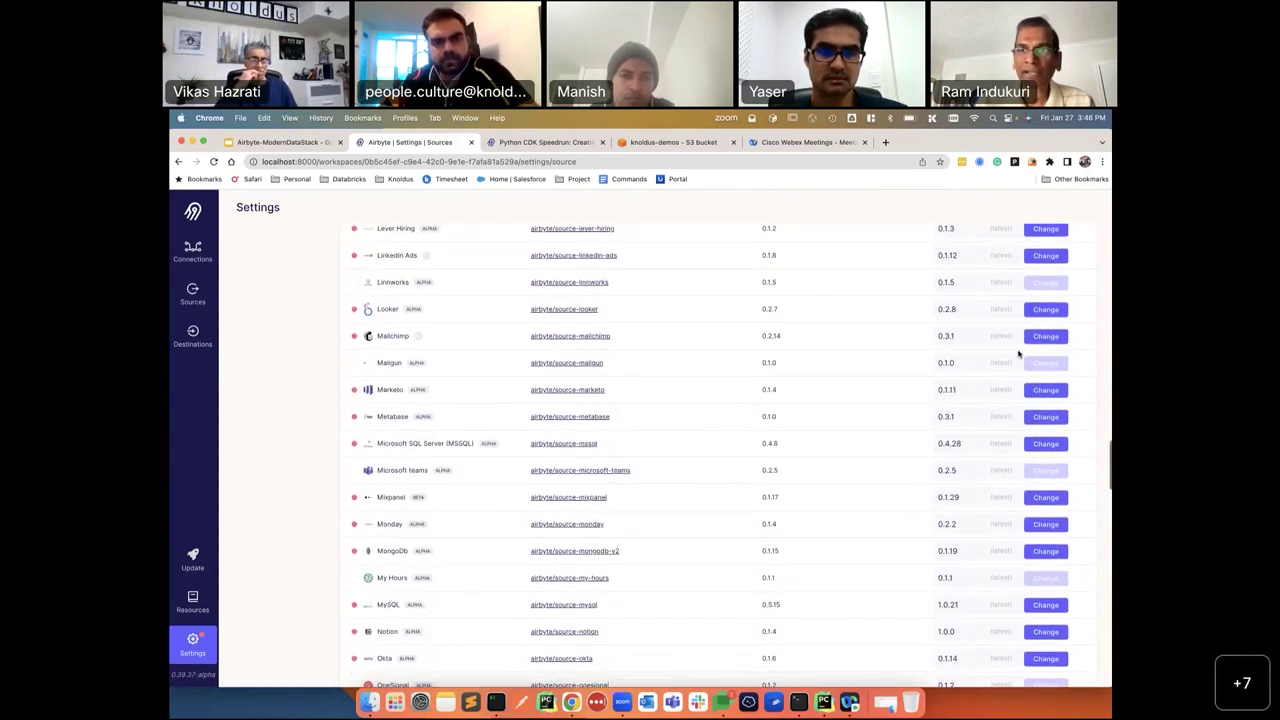
{"action": "scroll", "coordinate": [934, 362], "scroll_direction": "up", "scroll_amount": 20}
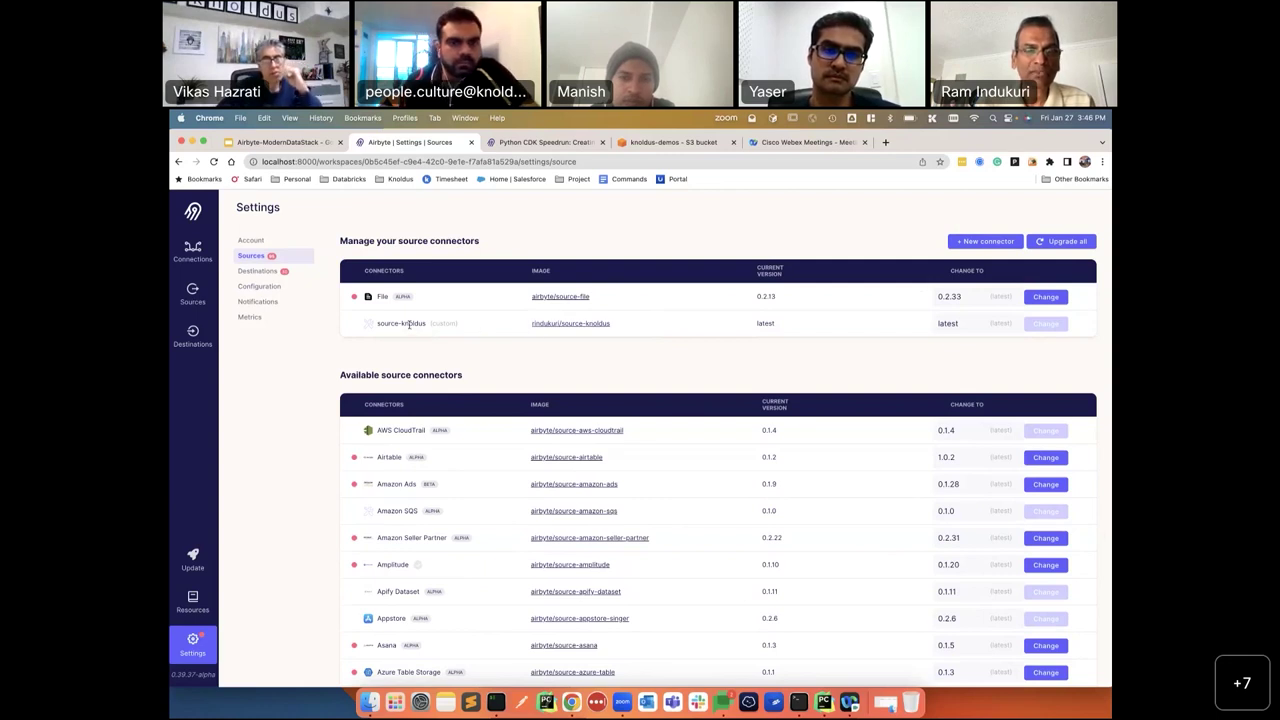
{"action": "left_click_drag", "start_coordinate": [375, 326], "coordinate": [437, 325]}
{"action": "left_click", "coordinate": [506, 330]}
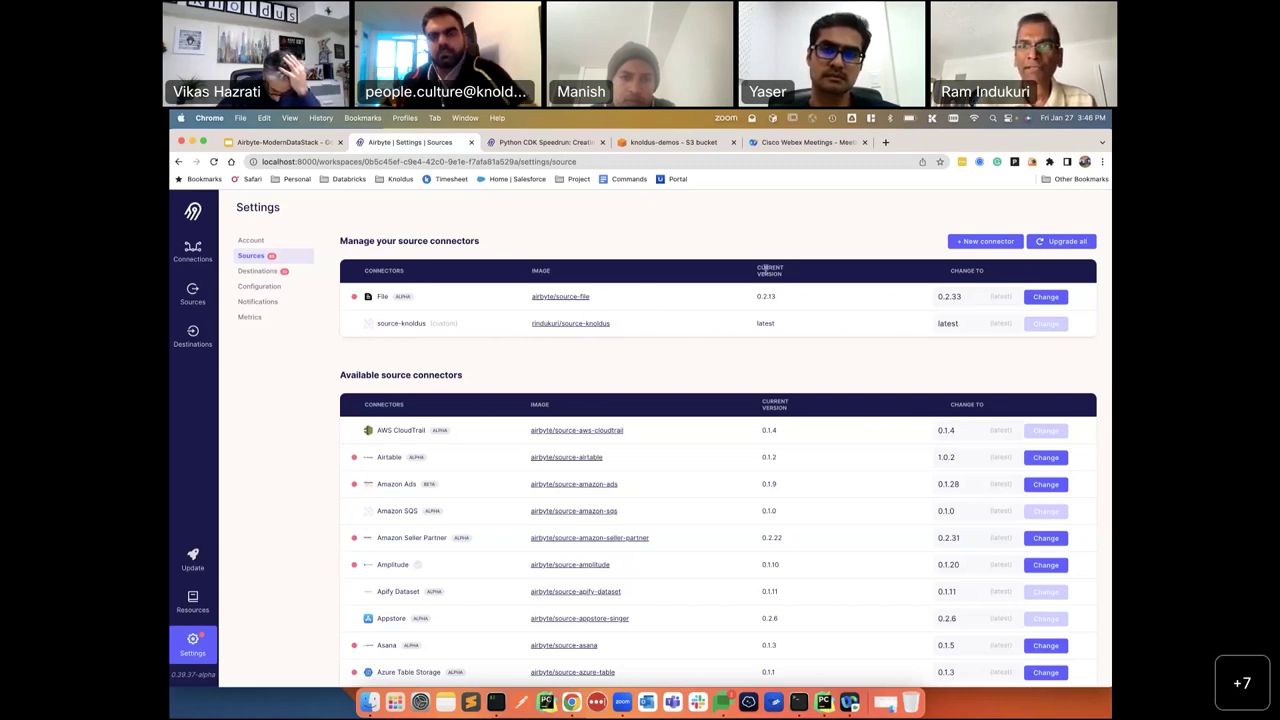
{"action": "left_click", "coordinate": [972, 243]}
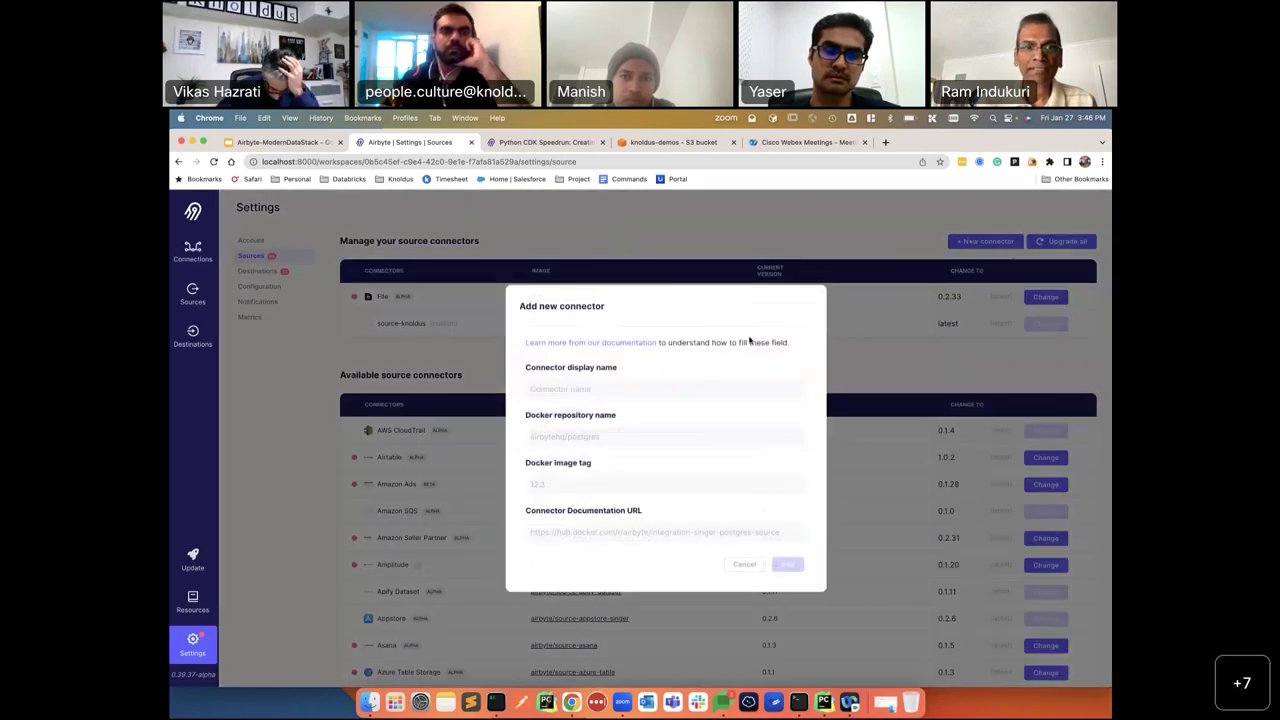
{"action": "left_click", "coordinate": [590, 388]}
{"action": "type", "text": "asdfasdfsad"}
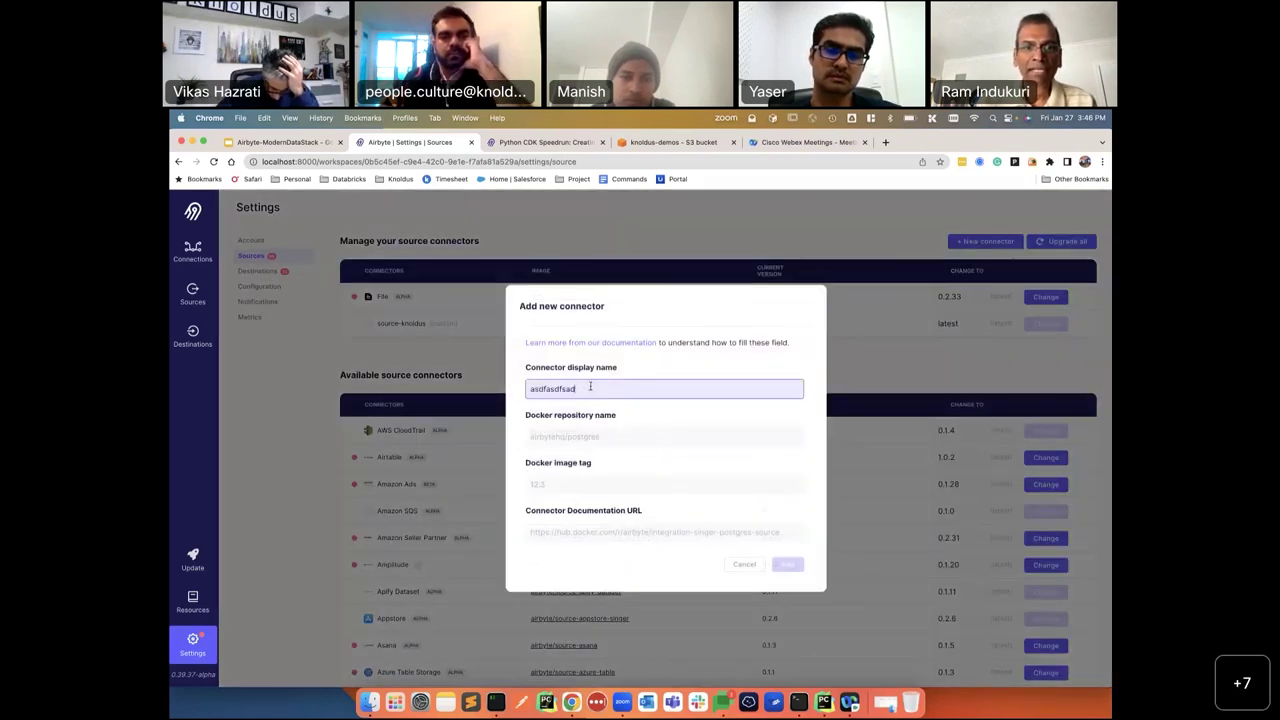
{"action": "type", "text": "f"}
{"action": "left_click", "coordinate": [598, 437]}
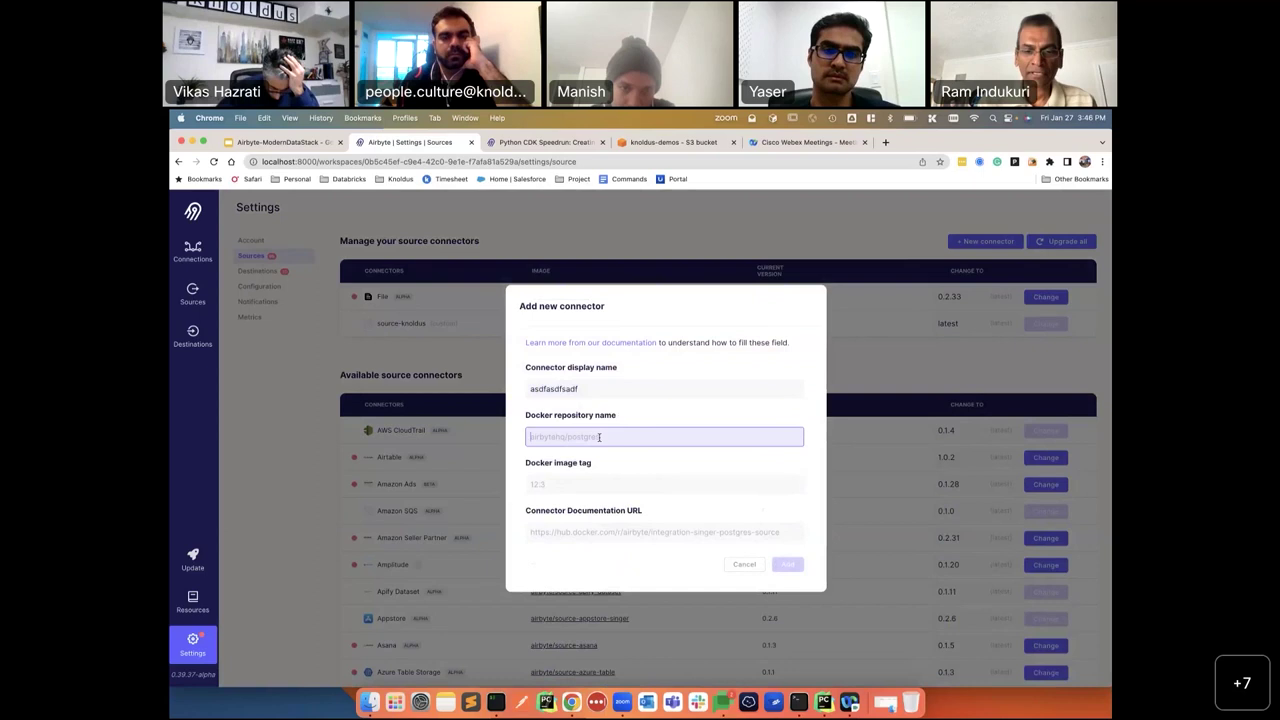
{"action": "type", "text": "docker/image"}
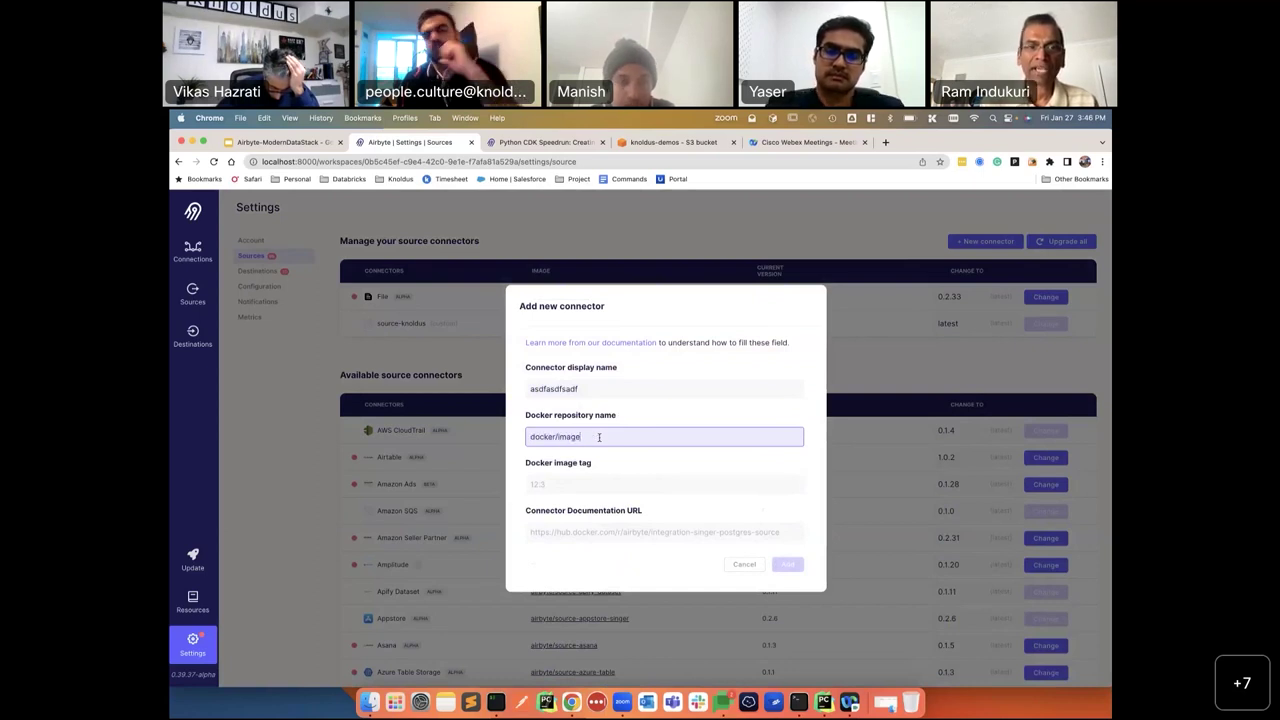
{"action": "left_click", "coordinate": [574, 484]}
{"action": "left_click", "coordinate": [577, 533]}
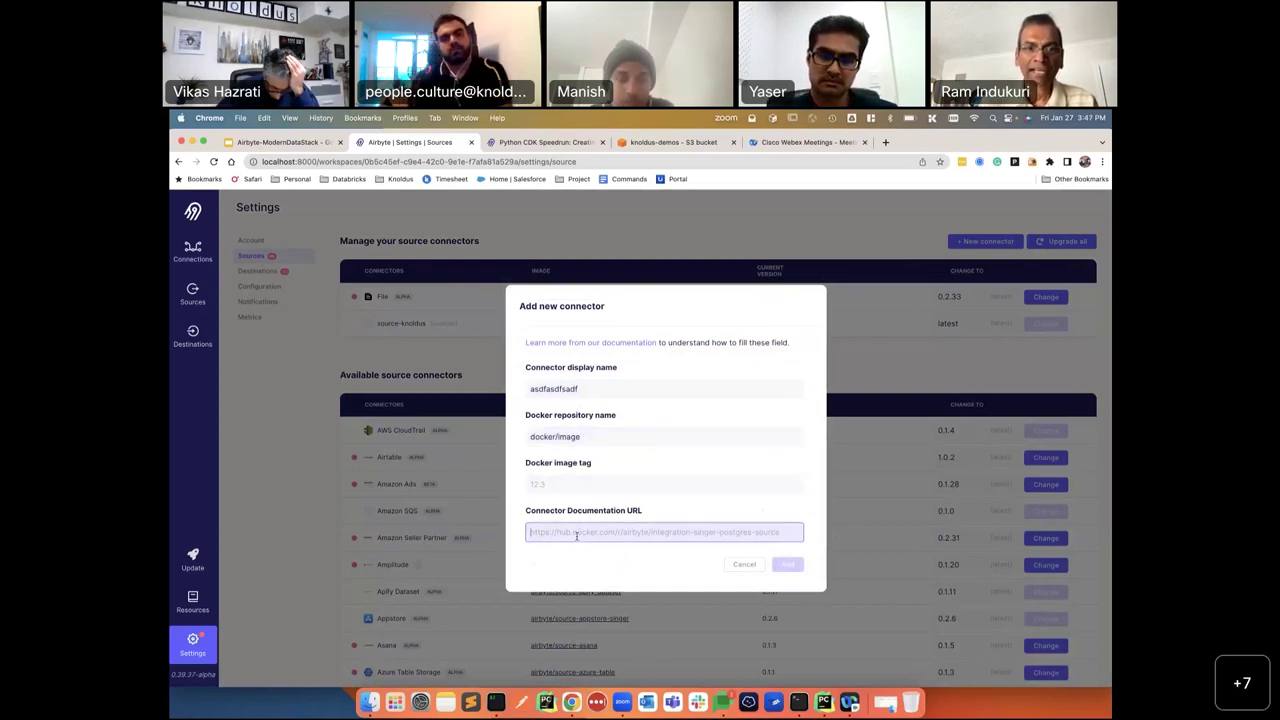
{"action": "left_click", "coordinate": [742, 565]}
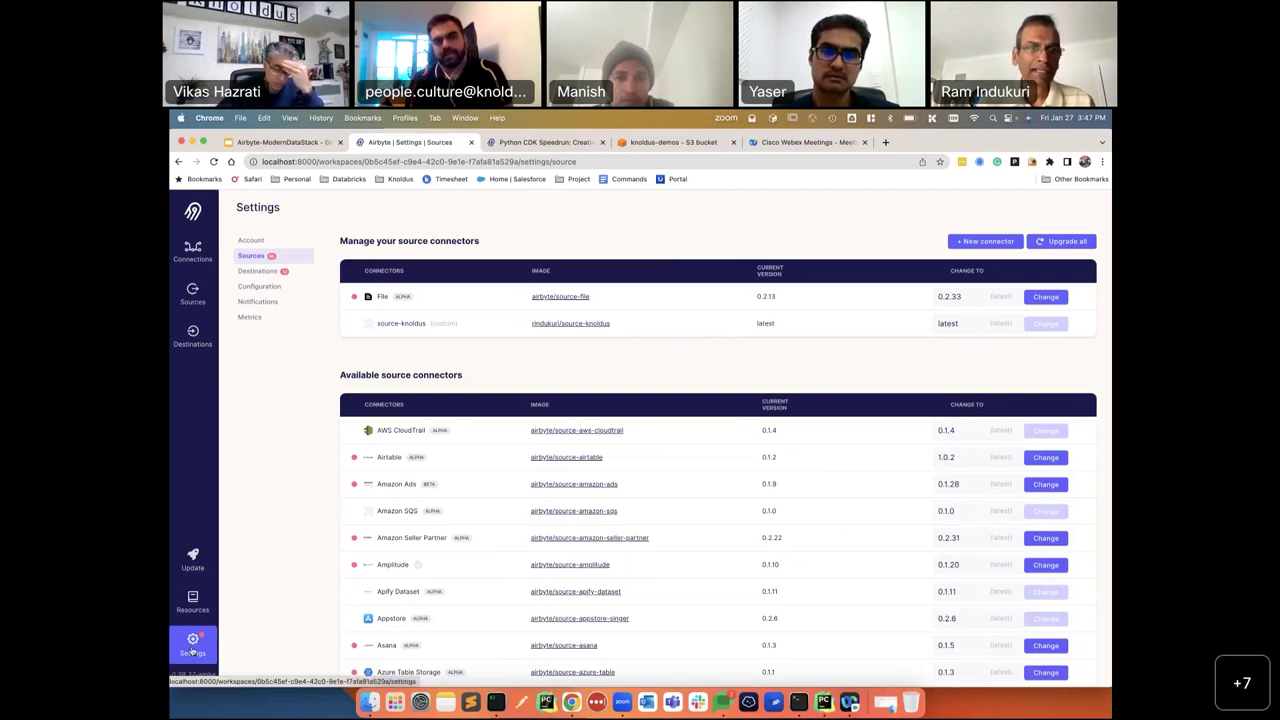
Start a new source and choose S3 as its source type after browsing the available connectors.
{"action": "left_click", "coordinate": [194, 295]}
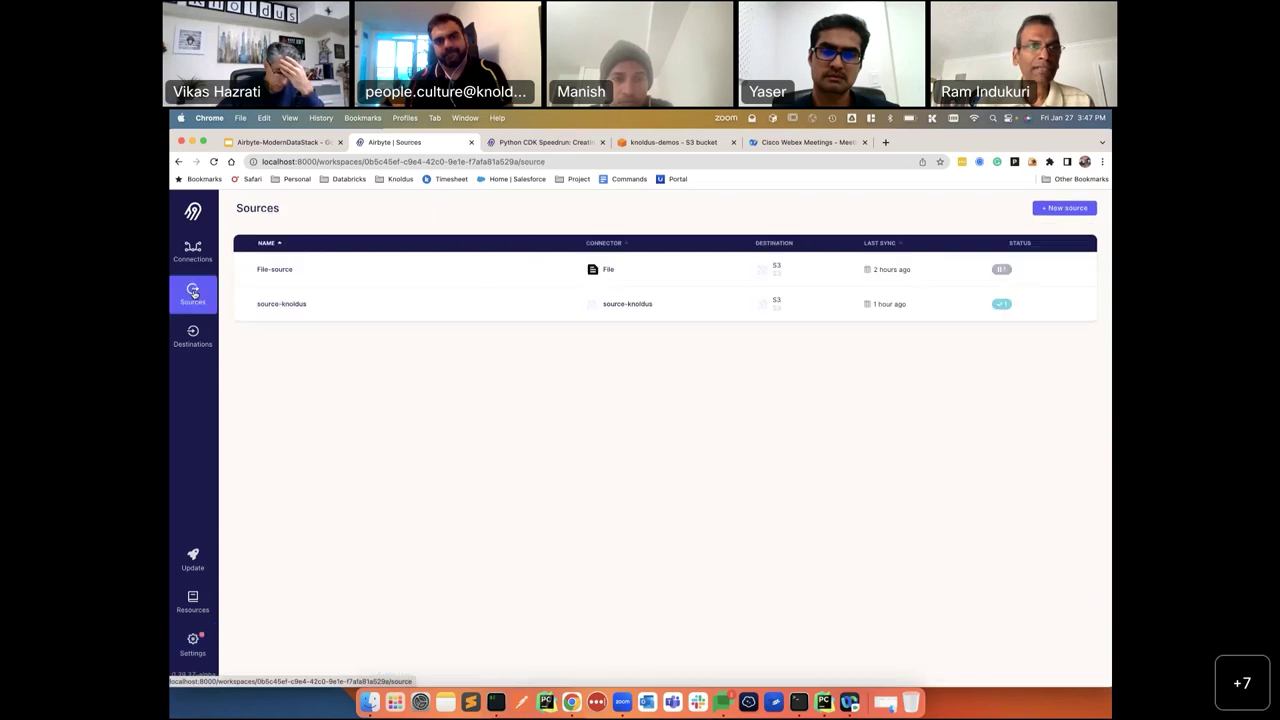
{"action": "left_click", "coordinate": [1062, 208]}
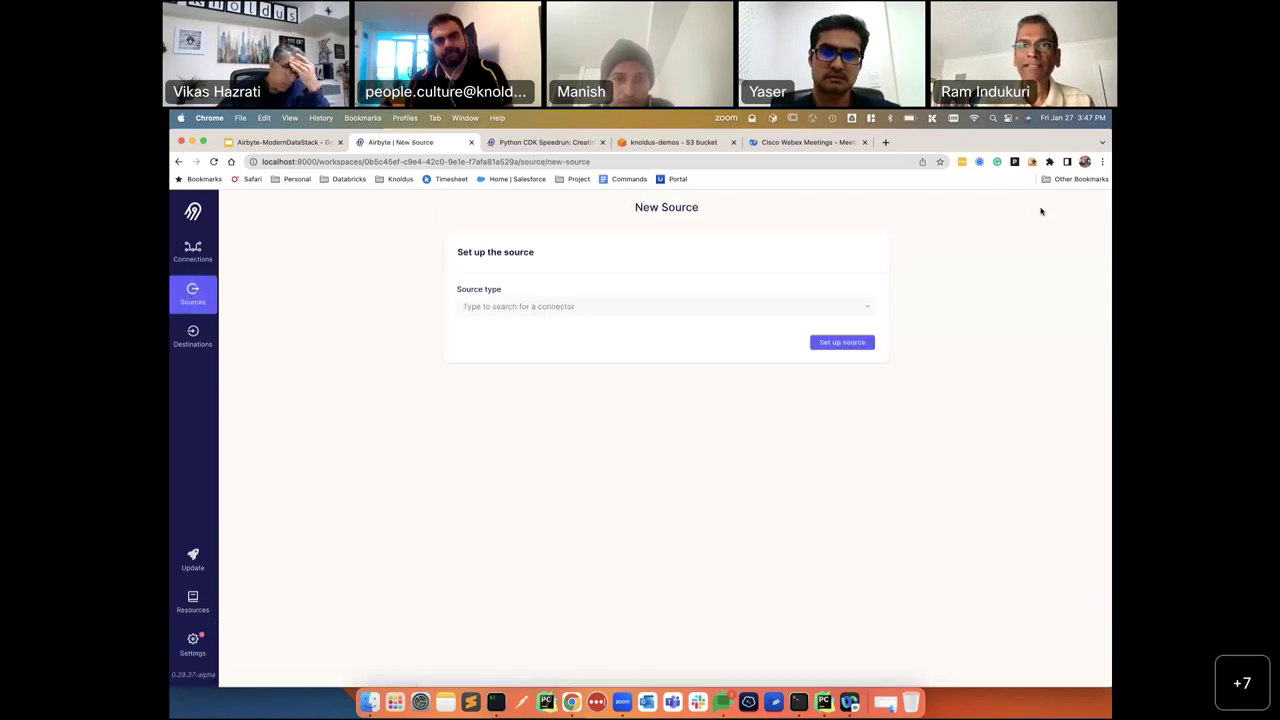
{"action": "left_click", "coordinate": [610, 312]}
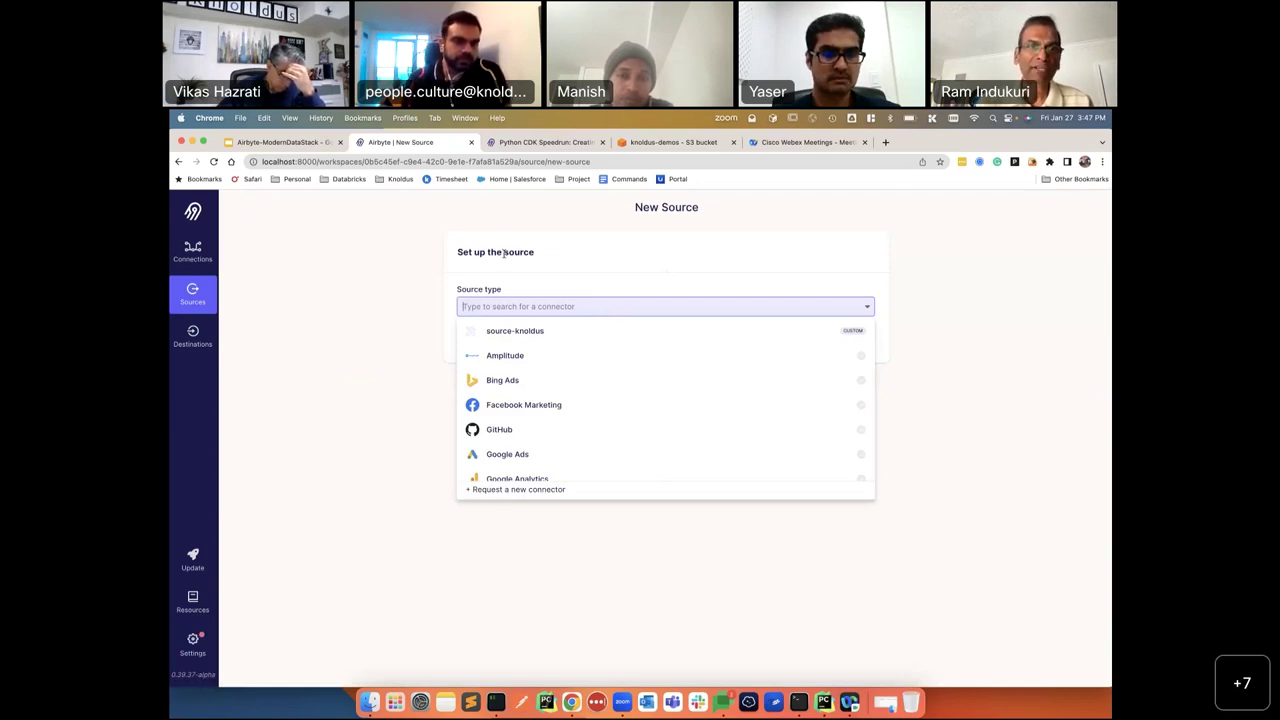
{"action": "scroll", "coordinate": [548, 411], "scroll_direction": "down", "scroll_amount": 5}
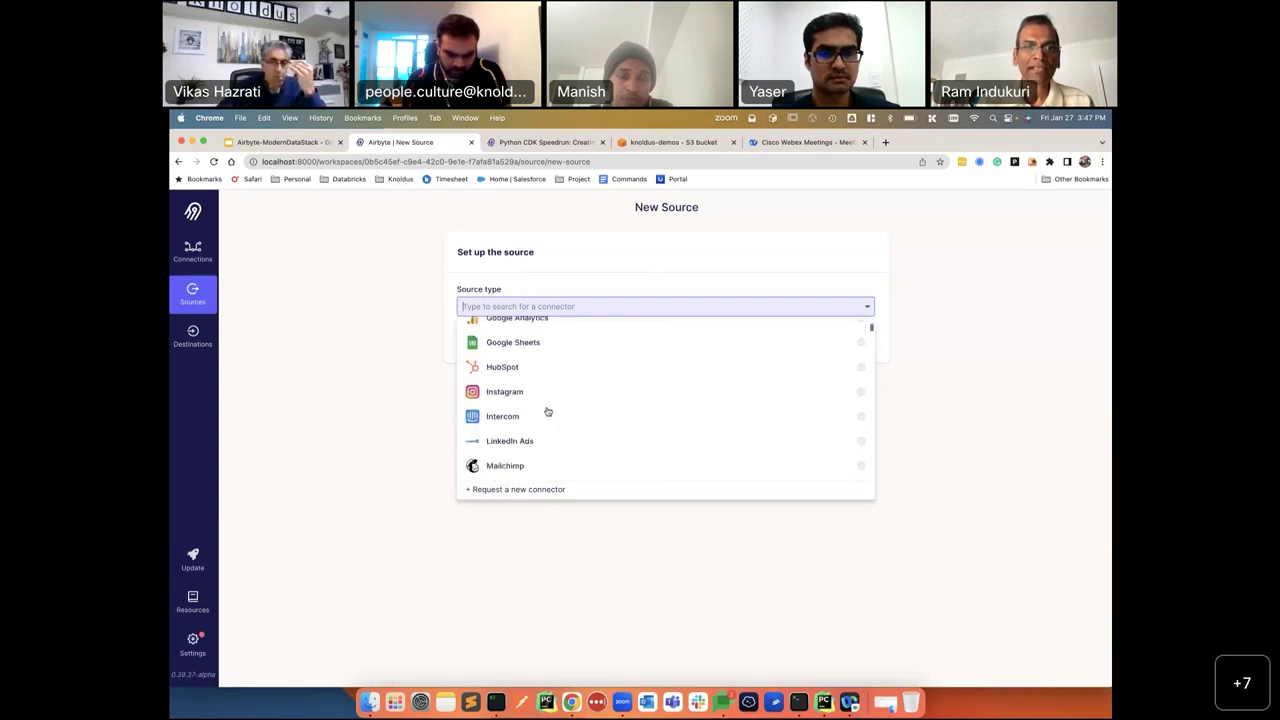
{"action": "scroll", "coordinate": [548, 408], "scroll_direction": "up", "scroll_amount": 5}
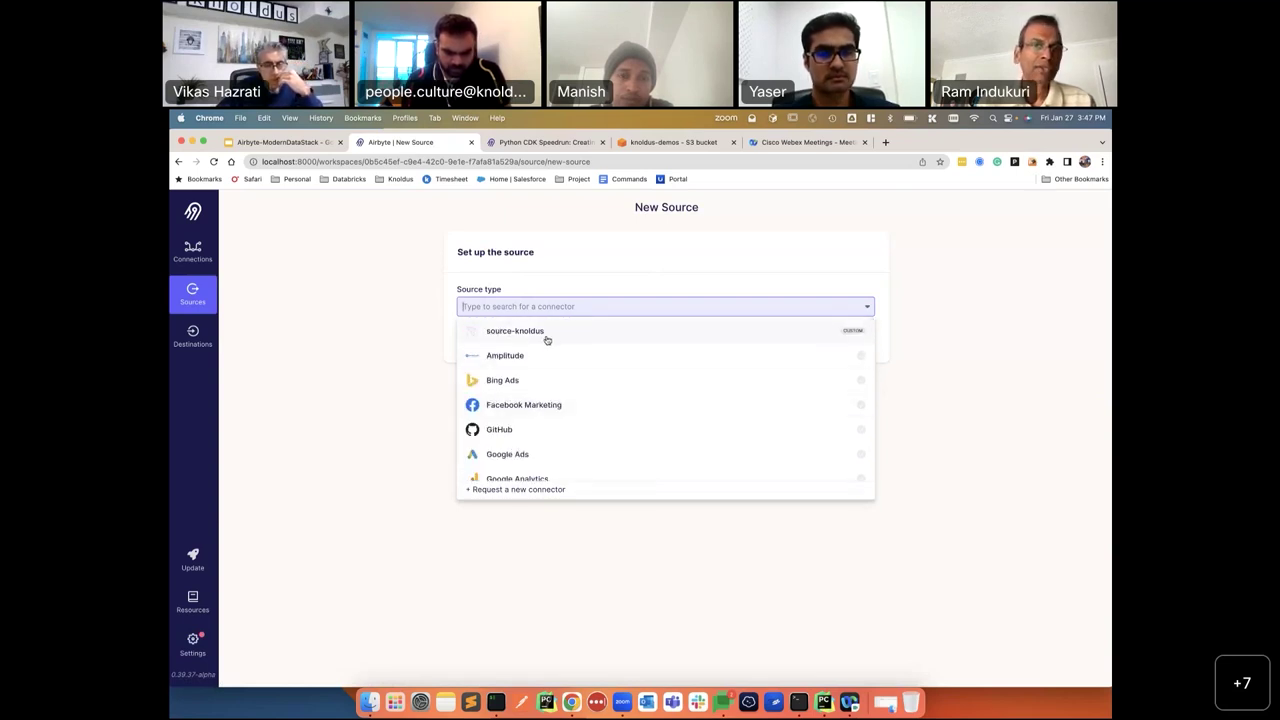
{"action": "scroll", "coordinate": [547, 403], "scroll_direction": "down", "scroll_amount": 4}
{"action": "scroll", "coordinate": [541, 402], "scroll_direction": "down", "scroll_amount": 3}
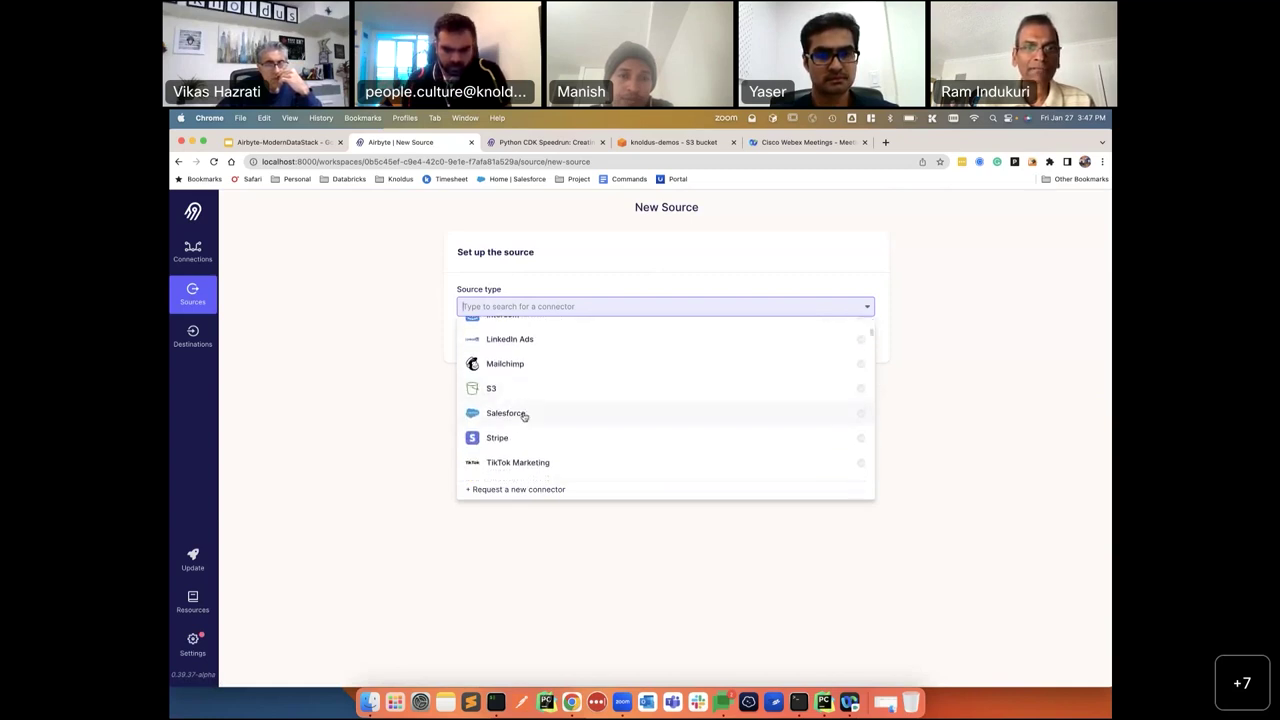
{"action": "left_click", "coordinate": [521, 393]}
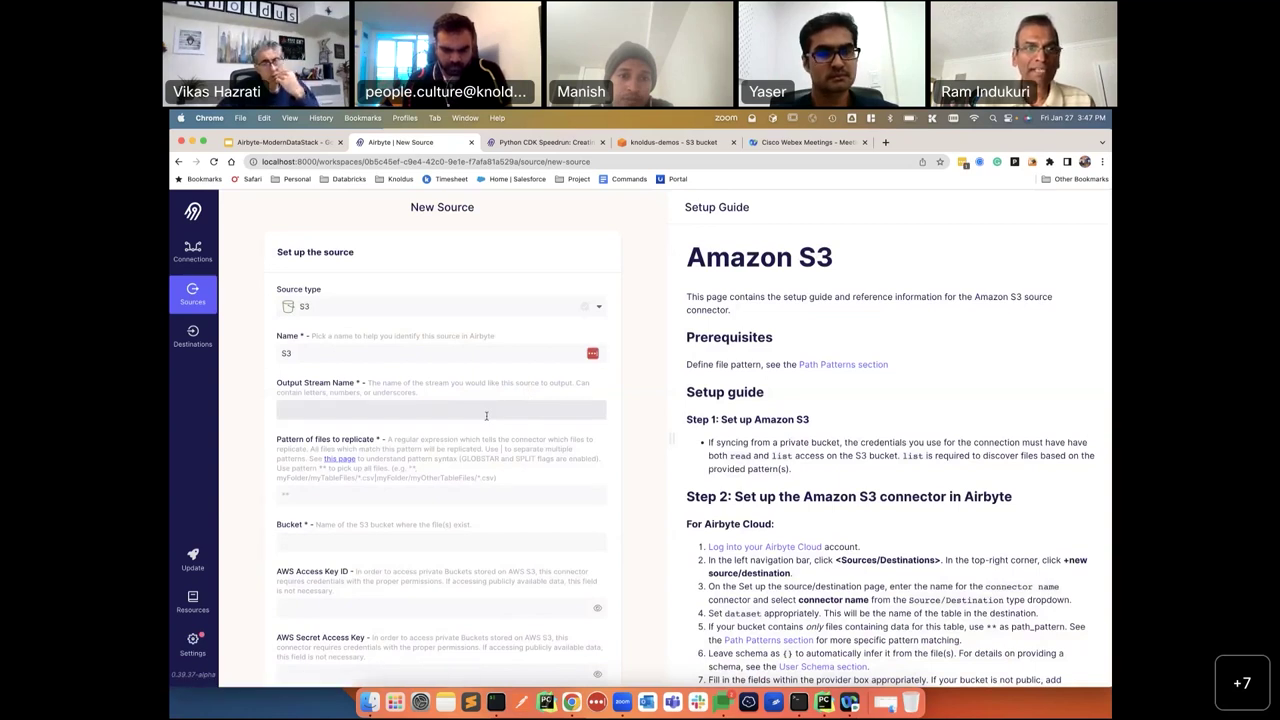
Review the S3 source's configuration fields, from bucket and AWS keys to the CSV format options and data schema.
{"action": "scroll", "coordinate": [460, 371], "scroll_direction": "down", "scroll_amount": 3}
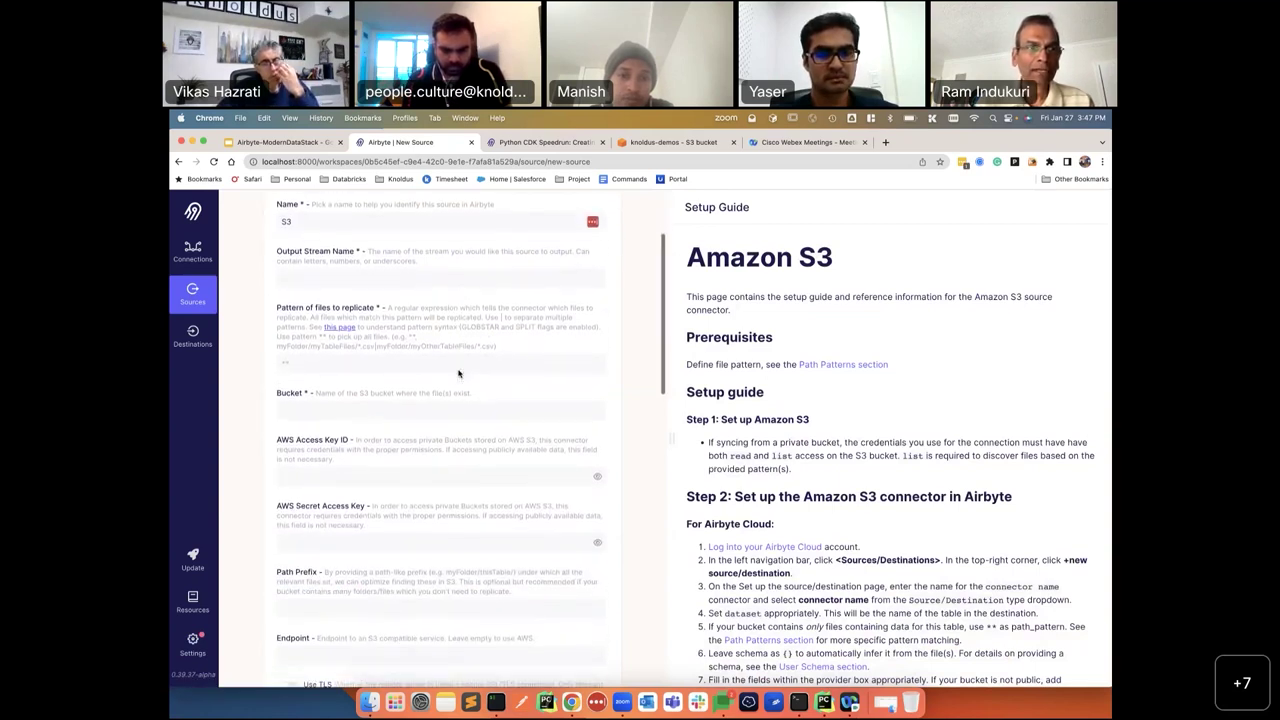
{"action": "scroll", "coordinate": [336, 504], "scroll_direction": "down", "scroll_amount": 10}
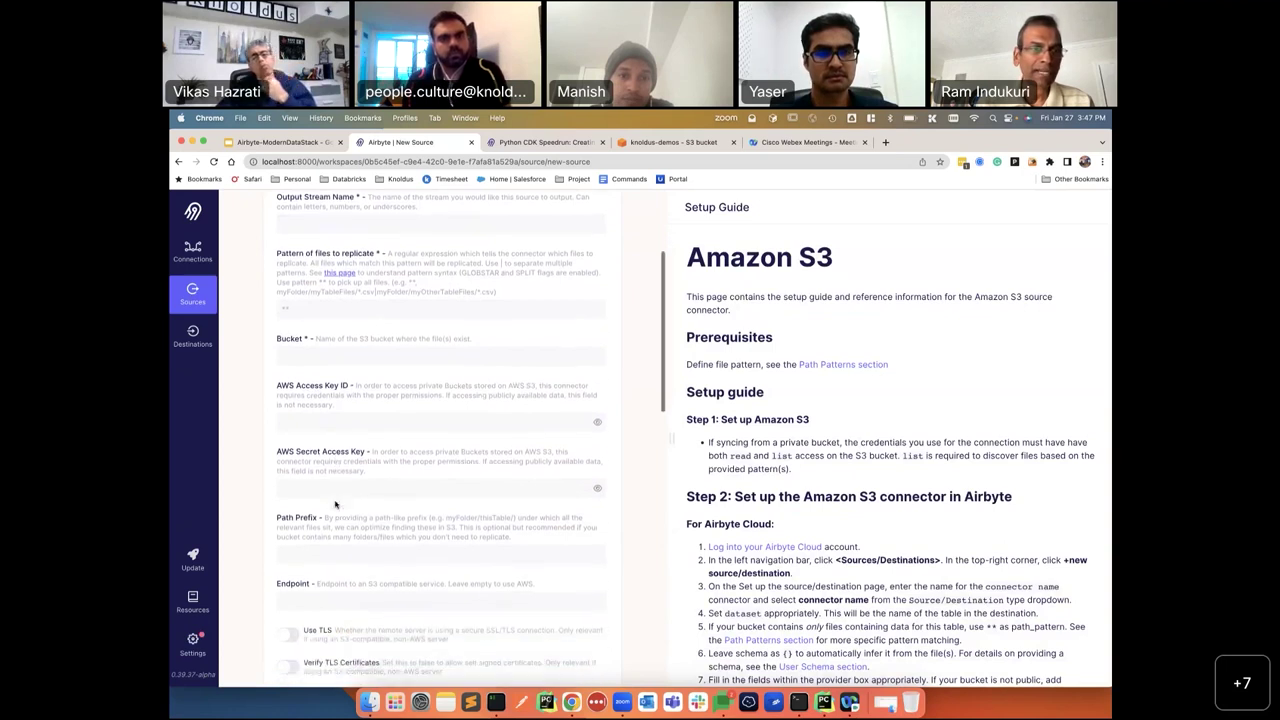
{"action": "scroll", "coordinate": [336, 504], "scroll_direction": "down", "scroll_amount": 5}
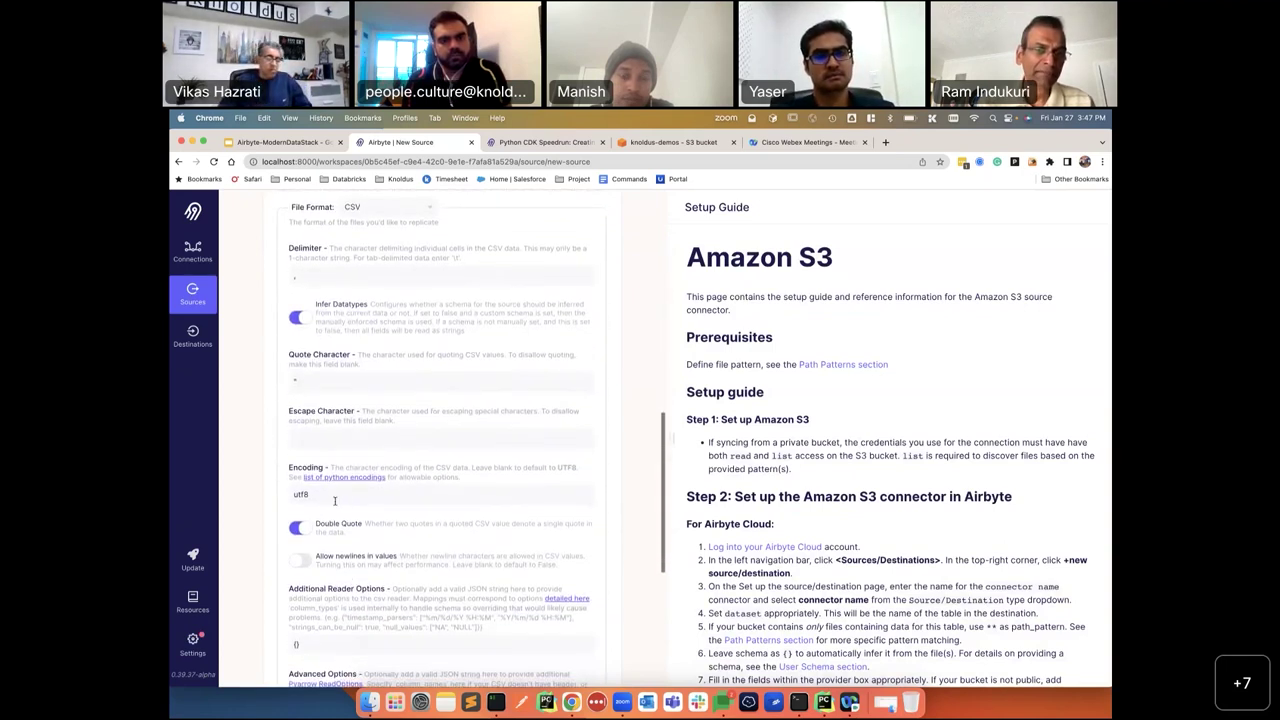
{"action": "scroll", "coordinate": [336, 504], "scroll_direction": "up", "scroll_amount": 10}
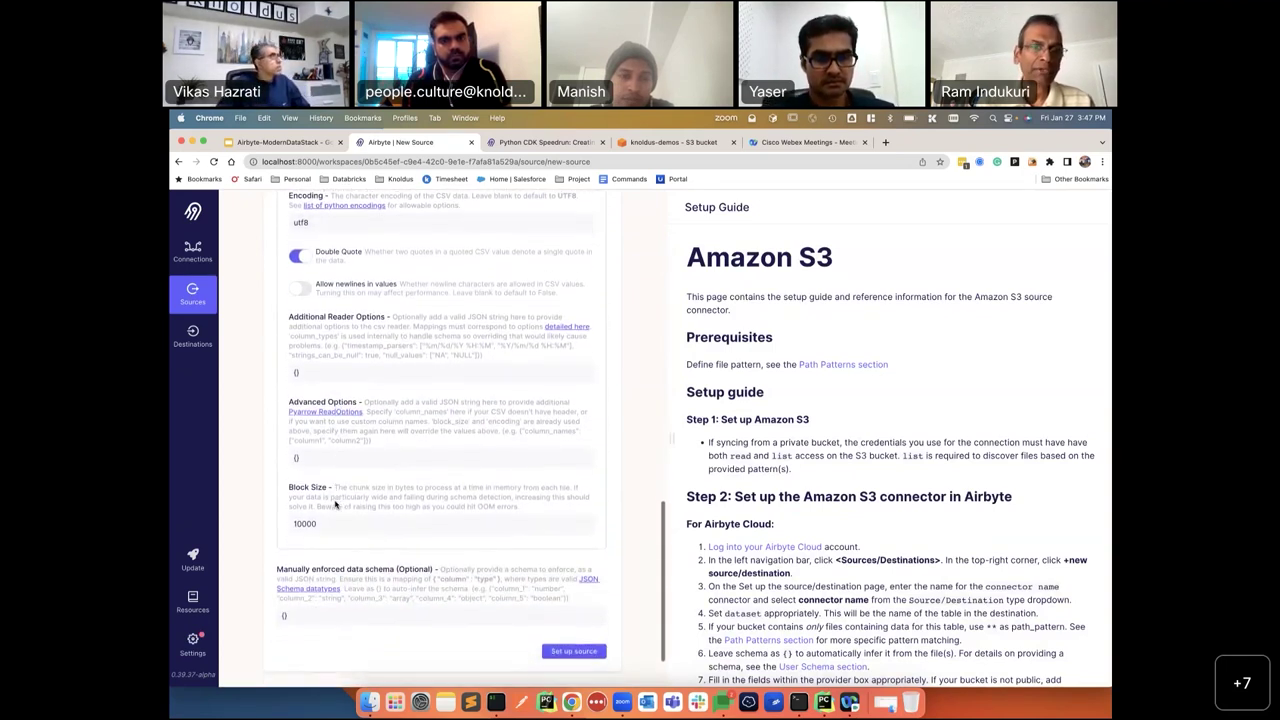
Review the S3 source form again, from its name, file pattern, bucket and AWS keys to the CSV format options.
{"action": "scroll", "coordinate": [350, 420], "scroll_direction": "up", "scroll_amount": 2}
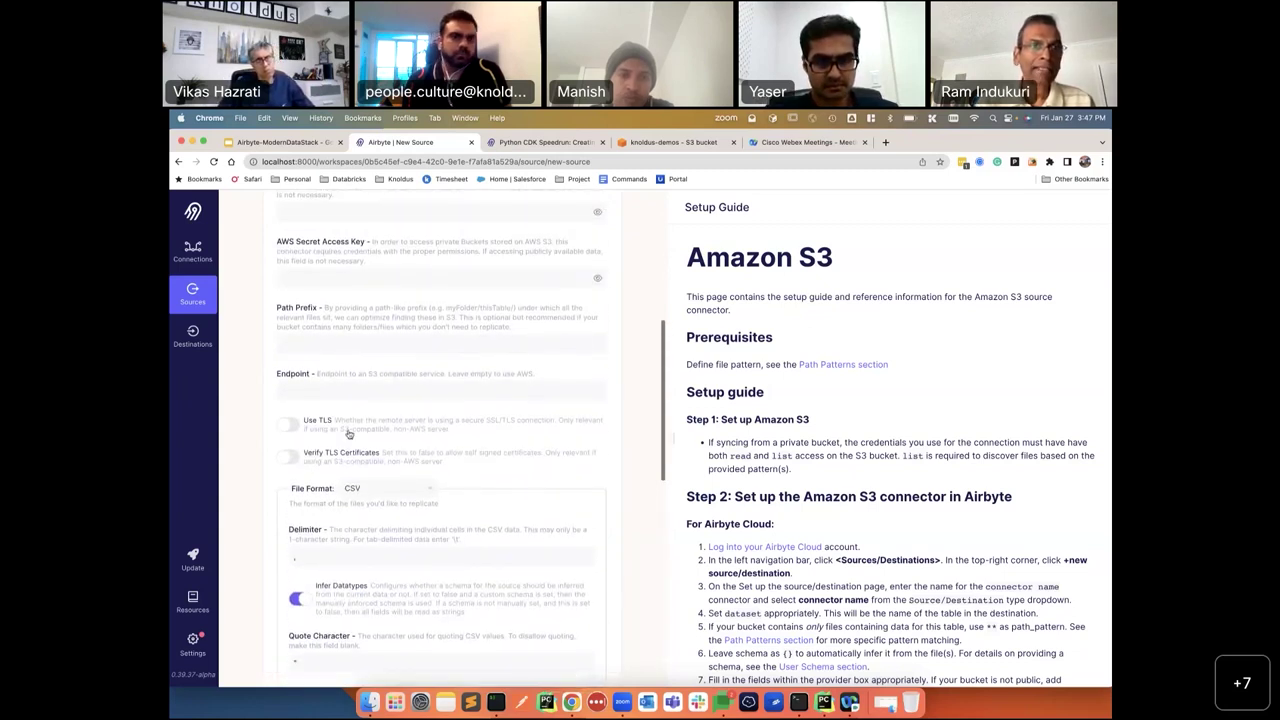
{"action": "scroll", "coordinate": [358, 358], "scroll_direction": "up", "scroll_amount": 3}
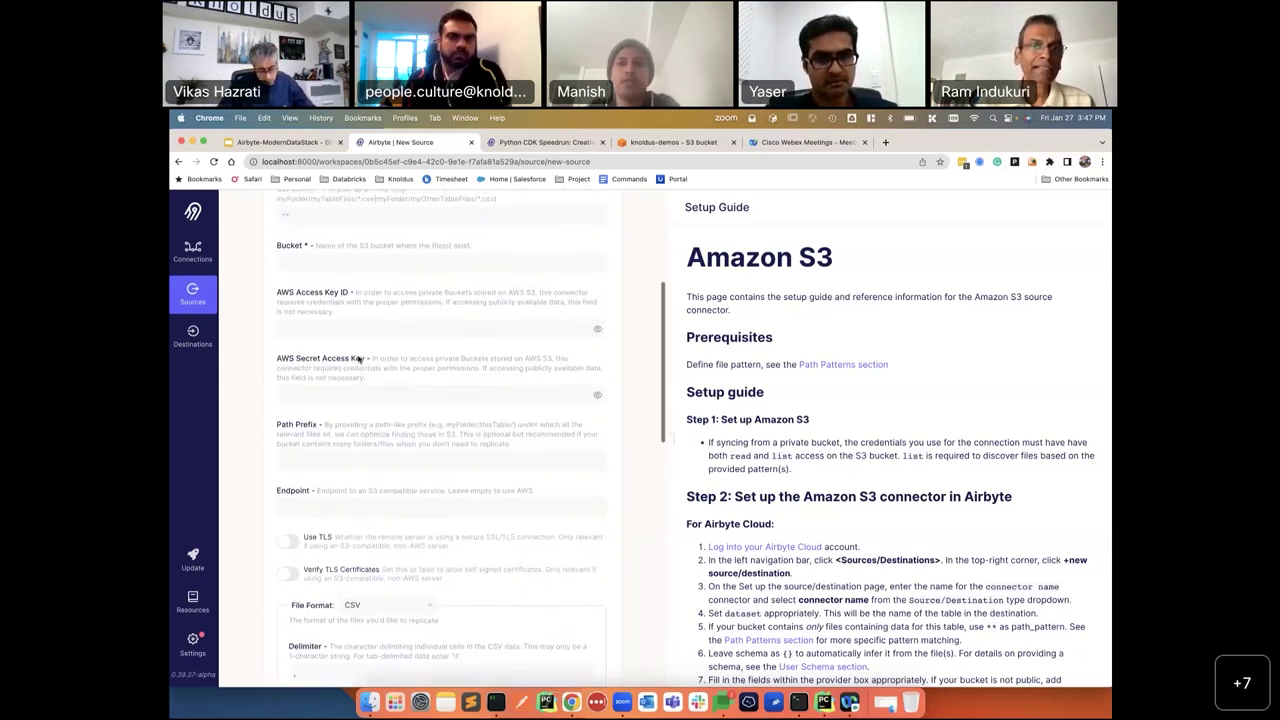
{"action": "scroll", "coordinate": [358, 358], "scroll_direction": "up", "scroll_amount": 1}
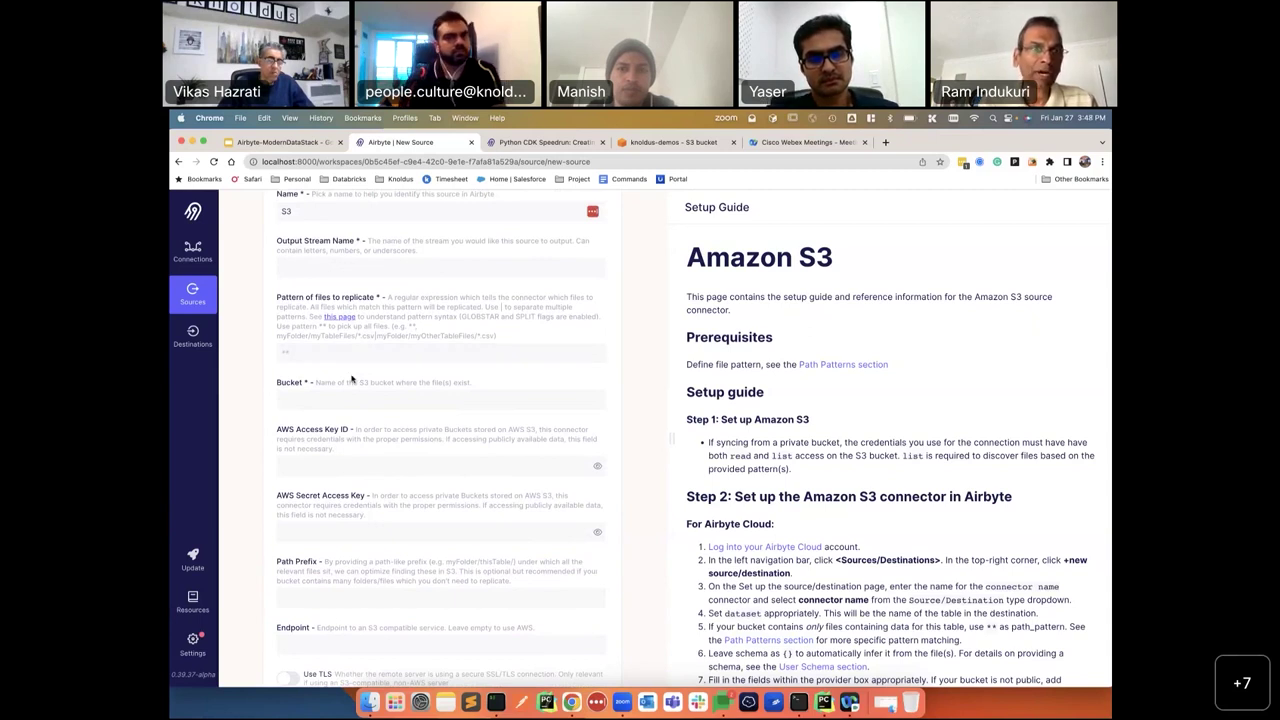
{"action": "scroll", "coordinate": [351, 379], "scroll_direction": "up", "scroll_amount": 2}
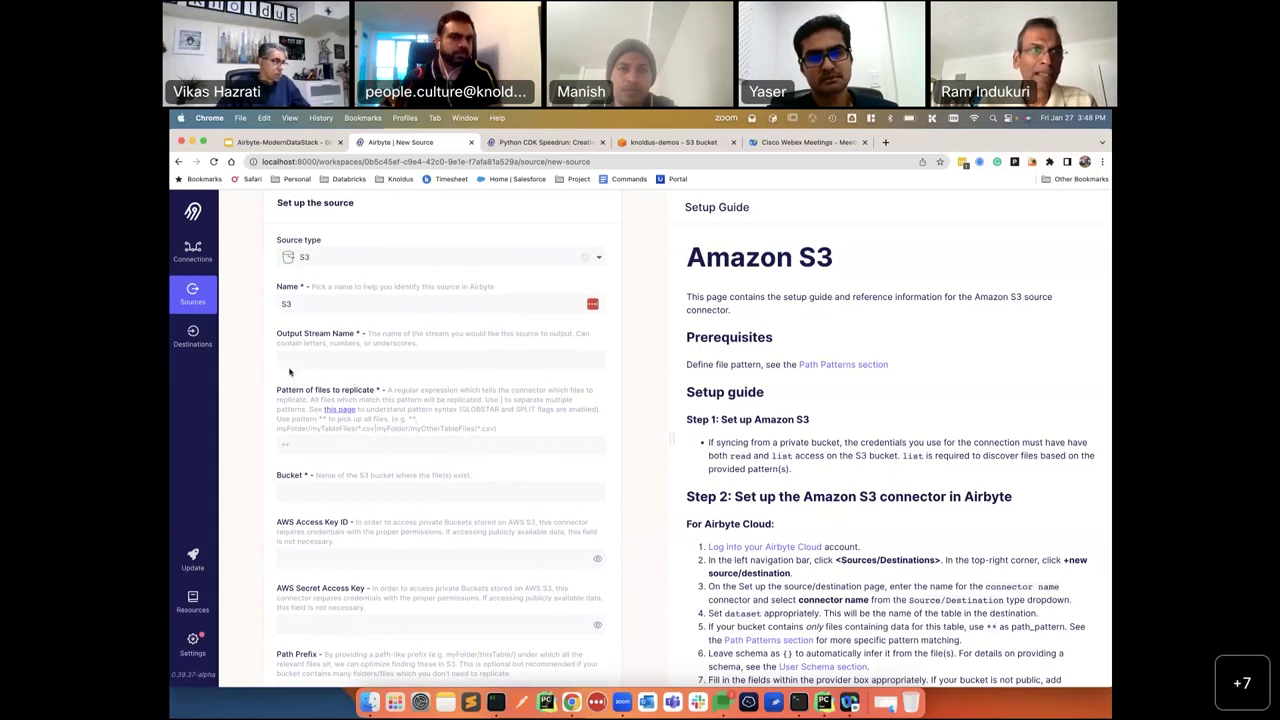
{"action": "scroll", "coordinate": [300, 385], "scroll_direction": "down", "scroll_amount": 10}
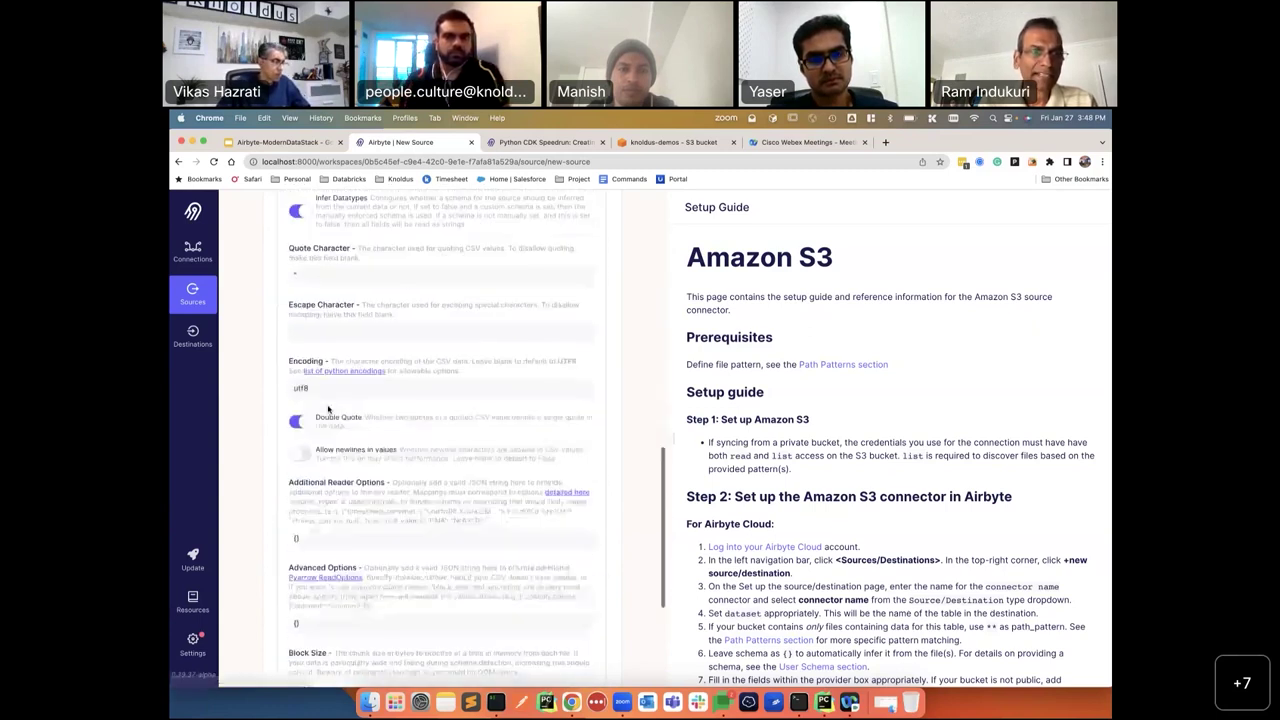
{"action": "scroll", "coordinate": [328, 410], "scroll_direction": "down", "scroll_amount": 2}
Leave the new S3 source form, discarding its unsaved changes, and return to the list of sources.
{"action": "left_click", "coordinate": [193, 295]}
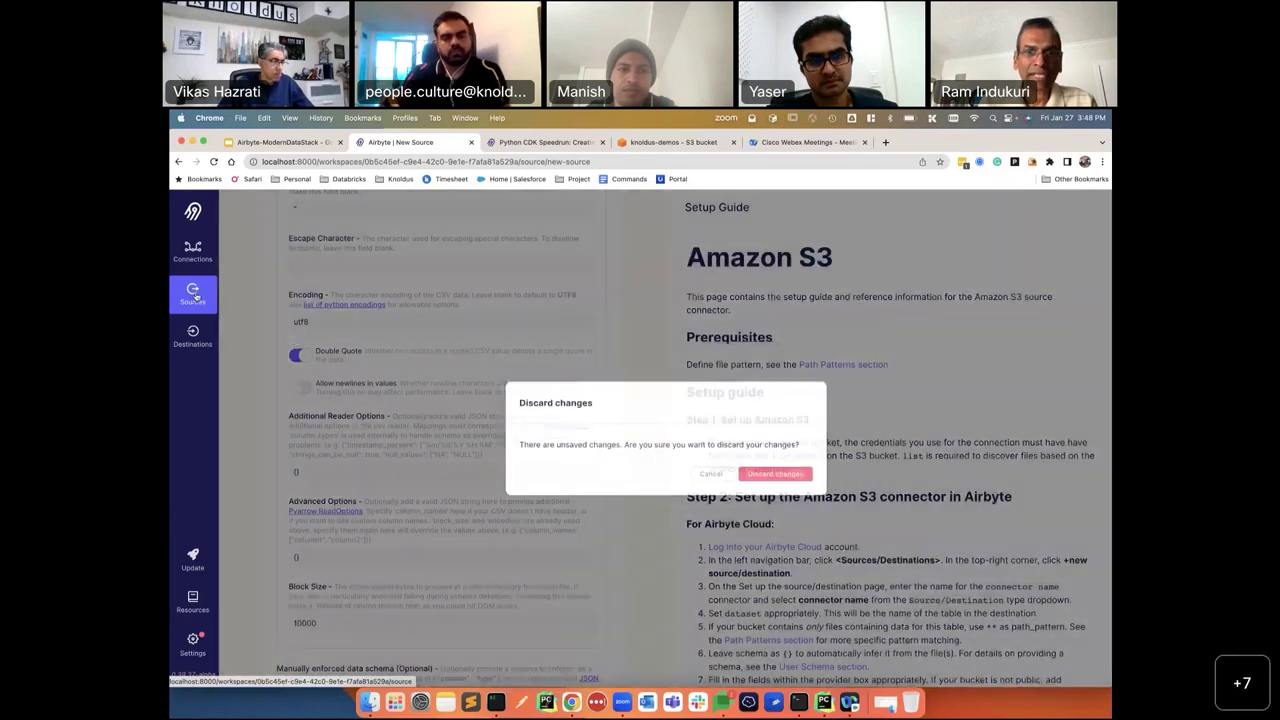
{"action": "left_click", "coordinate": [709, 474]}
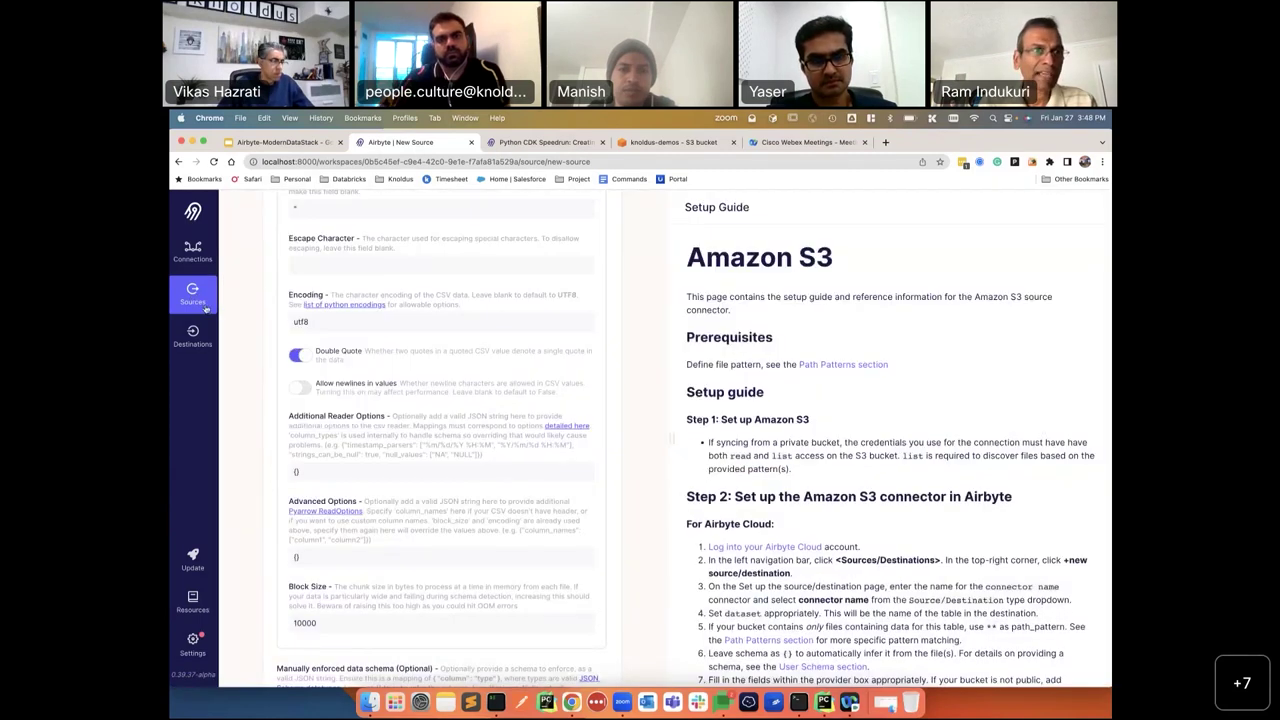
{"action": "scroll", "coordinate": [475, 427], "scroll_direction": "up", "scroll_amount": 15}
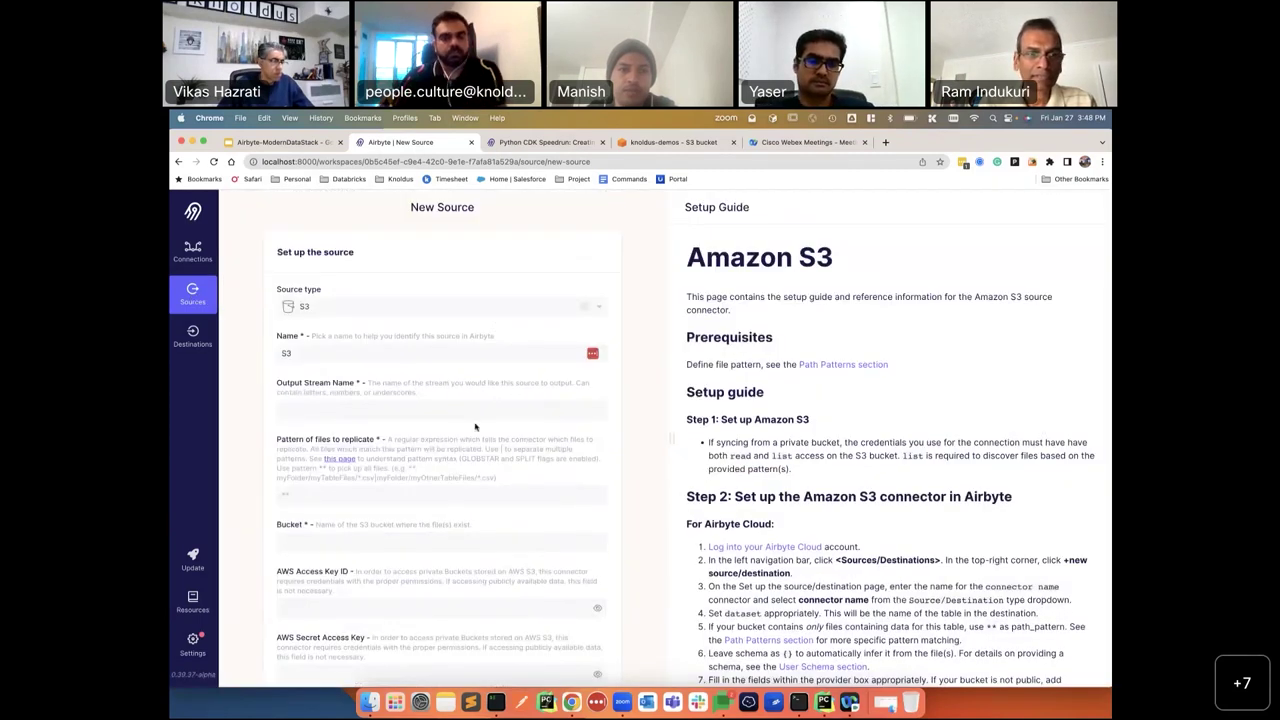
{"action": "scroll", "coordinate": [475, 427], "scroll_direction": "down", "scroll_amount": 15}
{"action": "left_click", "coordinate": [197, 294]}
{"action": "left_click", "coordinate": [772, 474]}
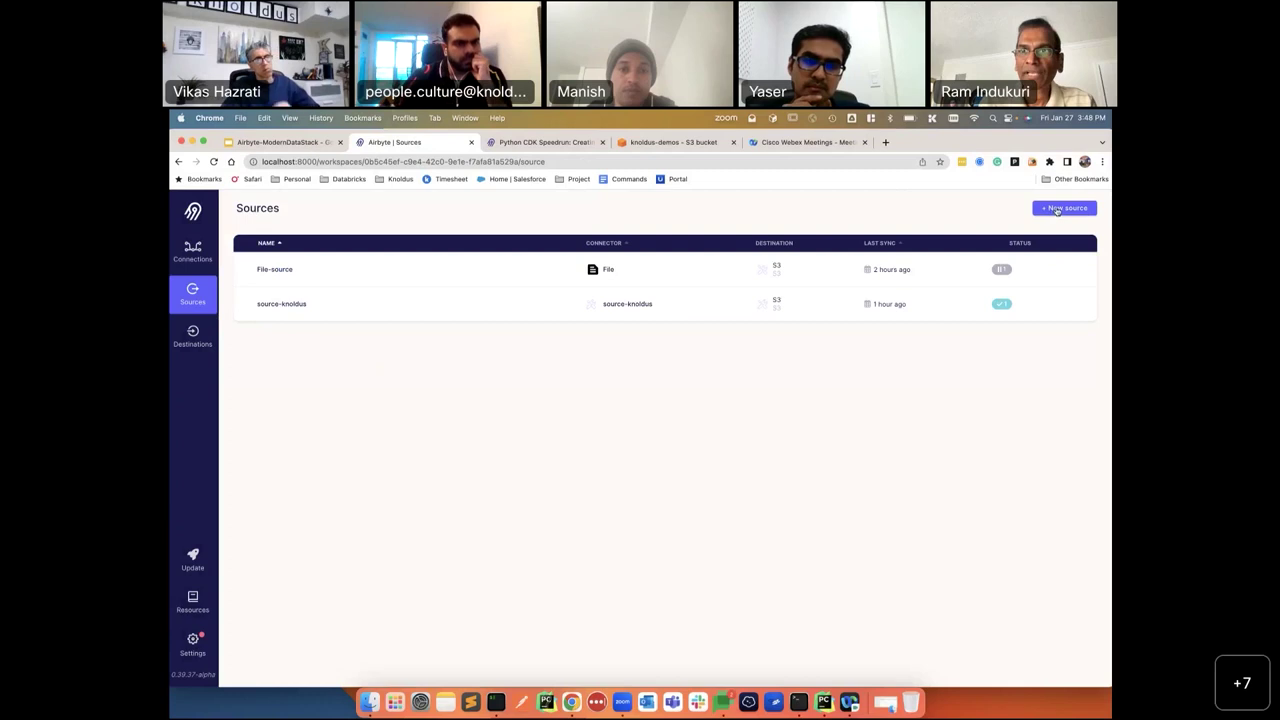
{"action": "left_click", "coordinate": [1057, 209]}
{"action": "left_click", "coordinate": [569, 304]}
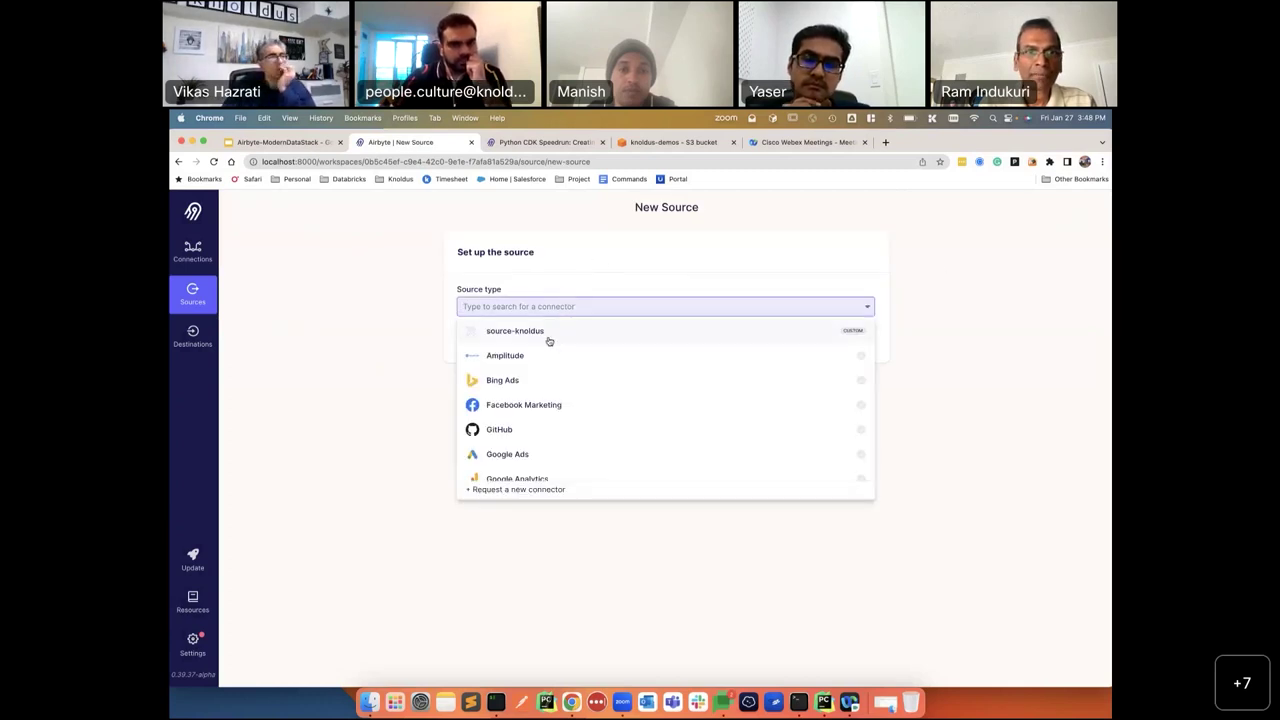
{"action": "left_click", "coordinate": [548, 341]}
{"action": "left_click", "coordinate": [377, 400]}
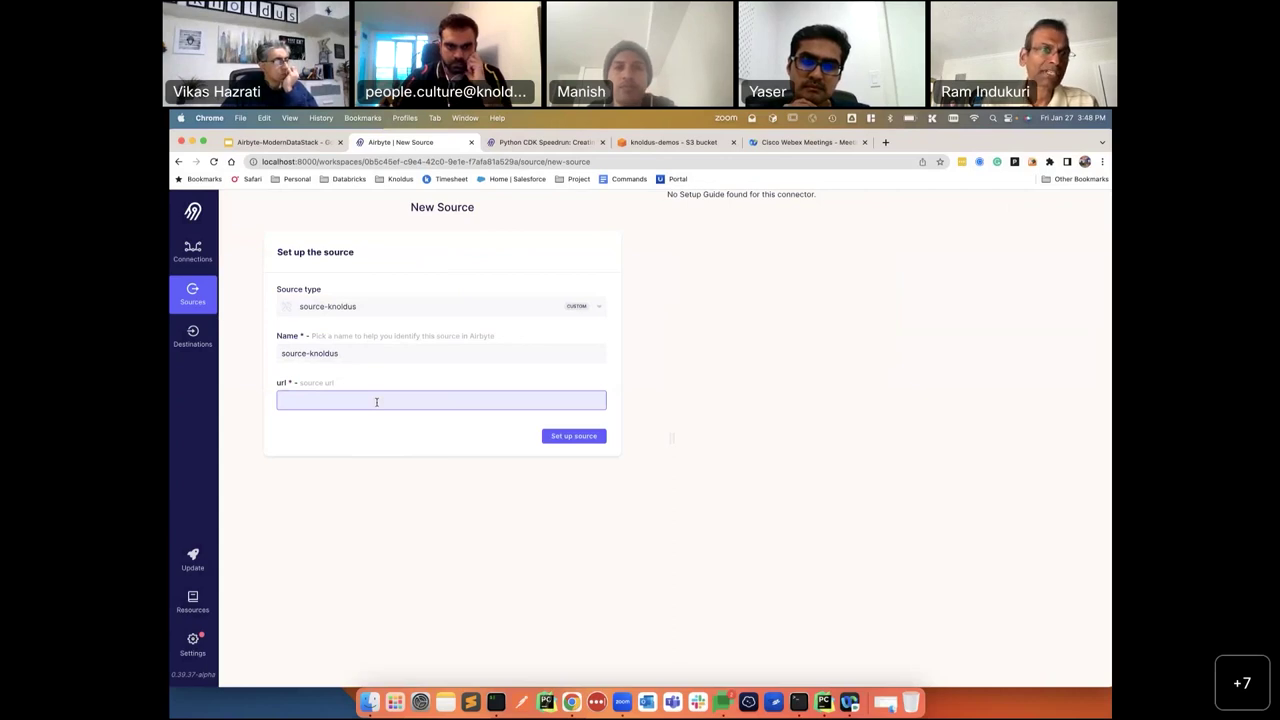
{"action": "type", "text": "http://www.google.com/"}
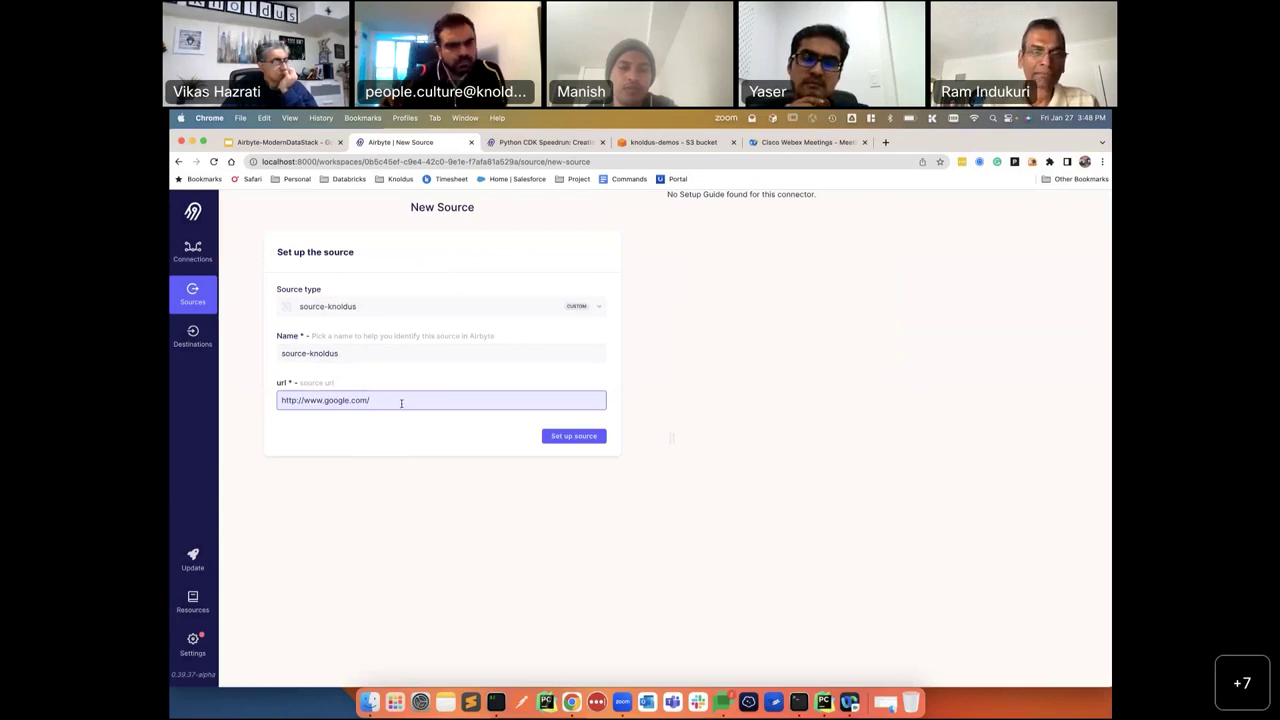
{"action": "type", "text": "sv"}
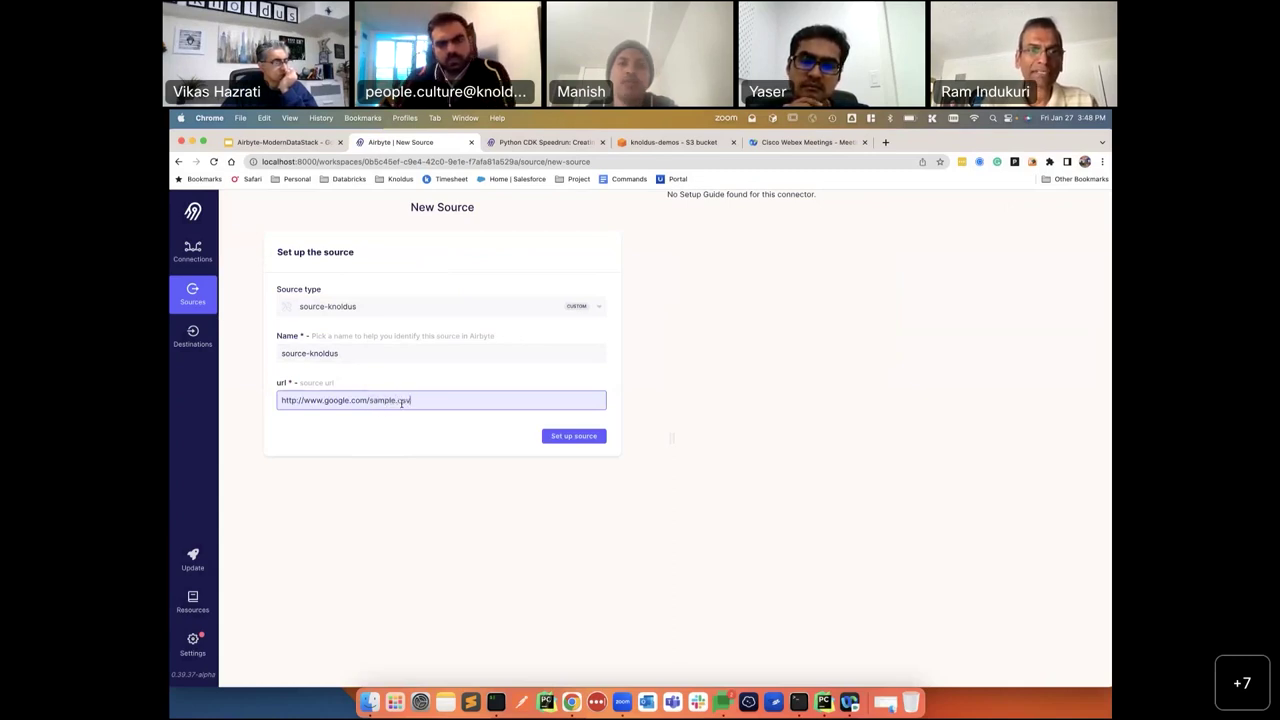
{"action": "left_click", "coordinate": [568, 438]}
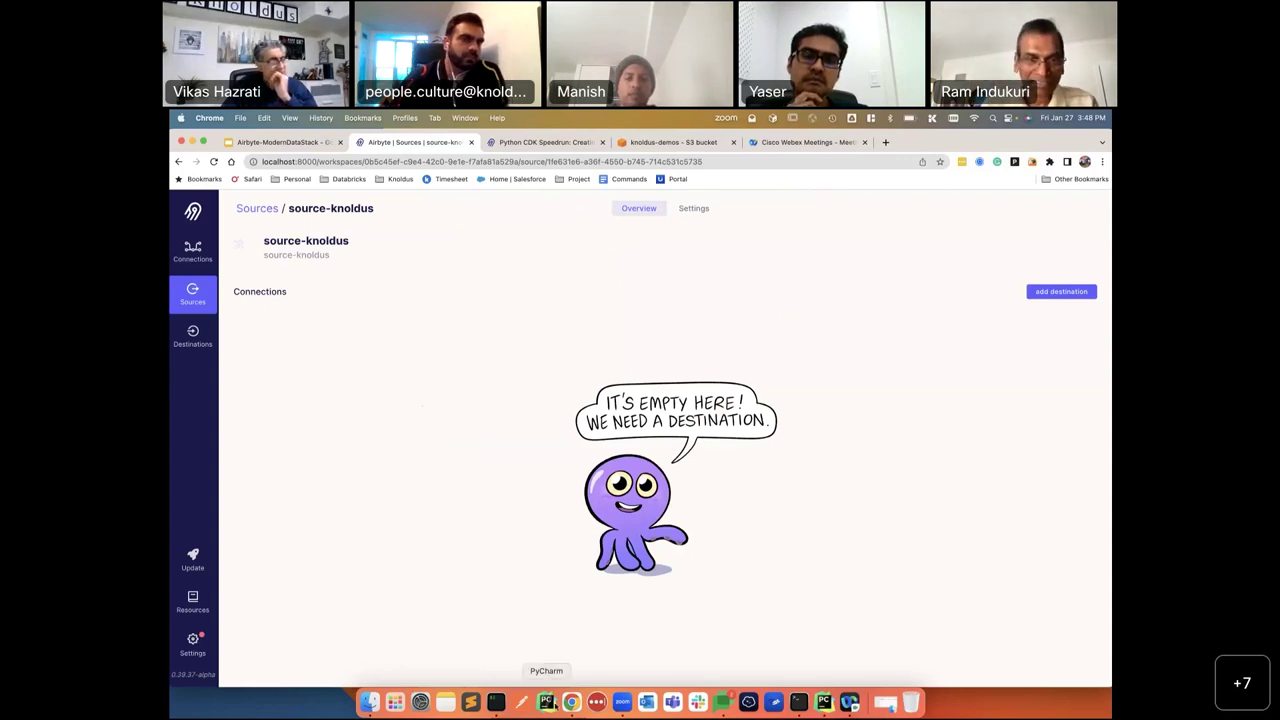
Switch to PyCharm and examine how the check method in source.py tests the configured URL and returns the connection status.
{"action": "left_click", "coordinate": [824, 704]}
{"action": "scroll", "coordinate": [617, 509], "scroll_direction": "down", "scroll_amount": 5}
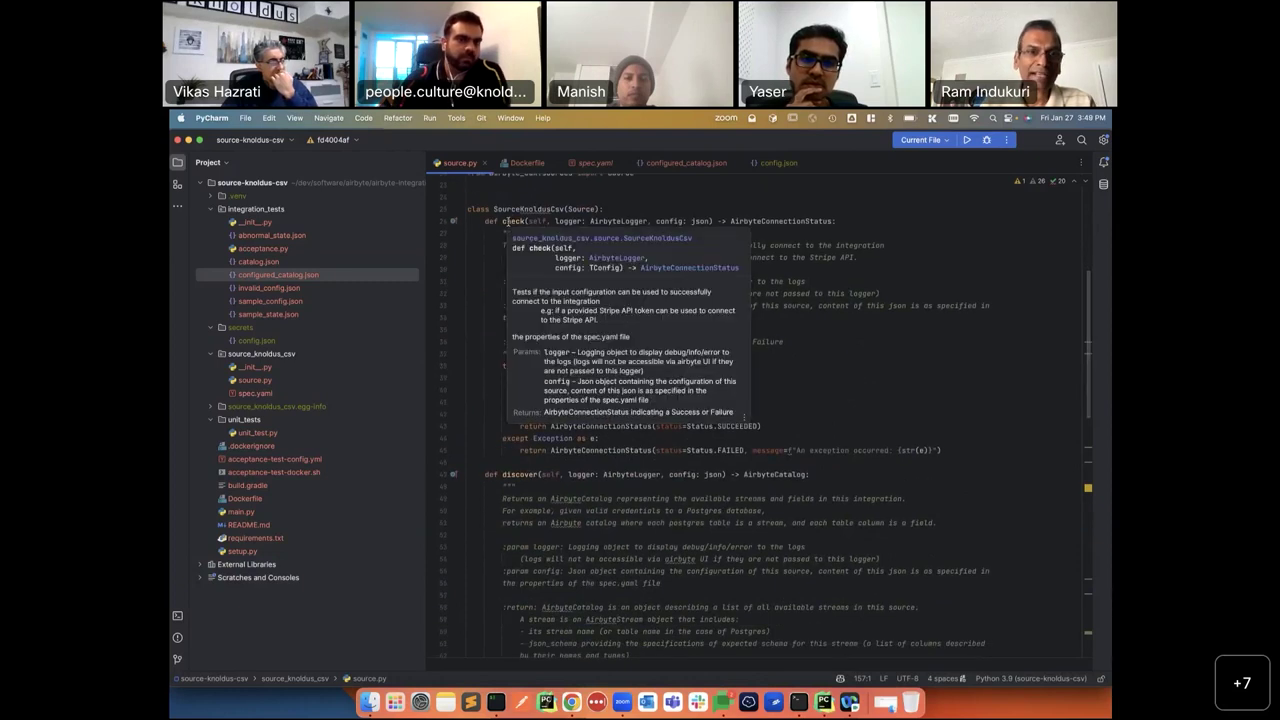
{"action": "left_click", "coordinate": [503, 221]}
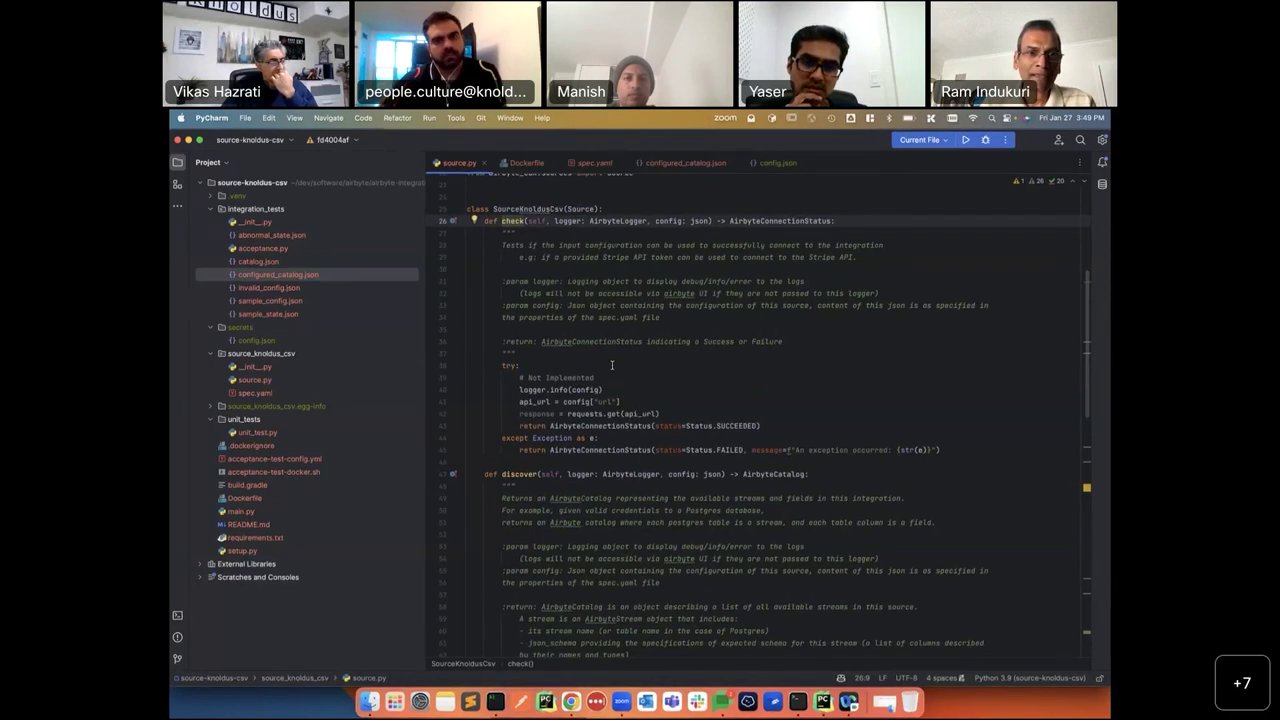
{"action": "scroll", "coordinate": [645, 376], "scroll_direction": "down", "scroll_amount": 2}
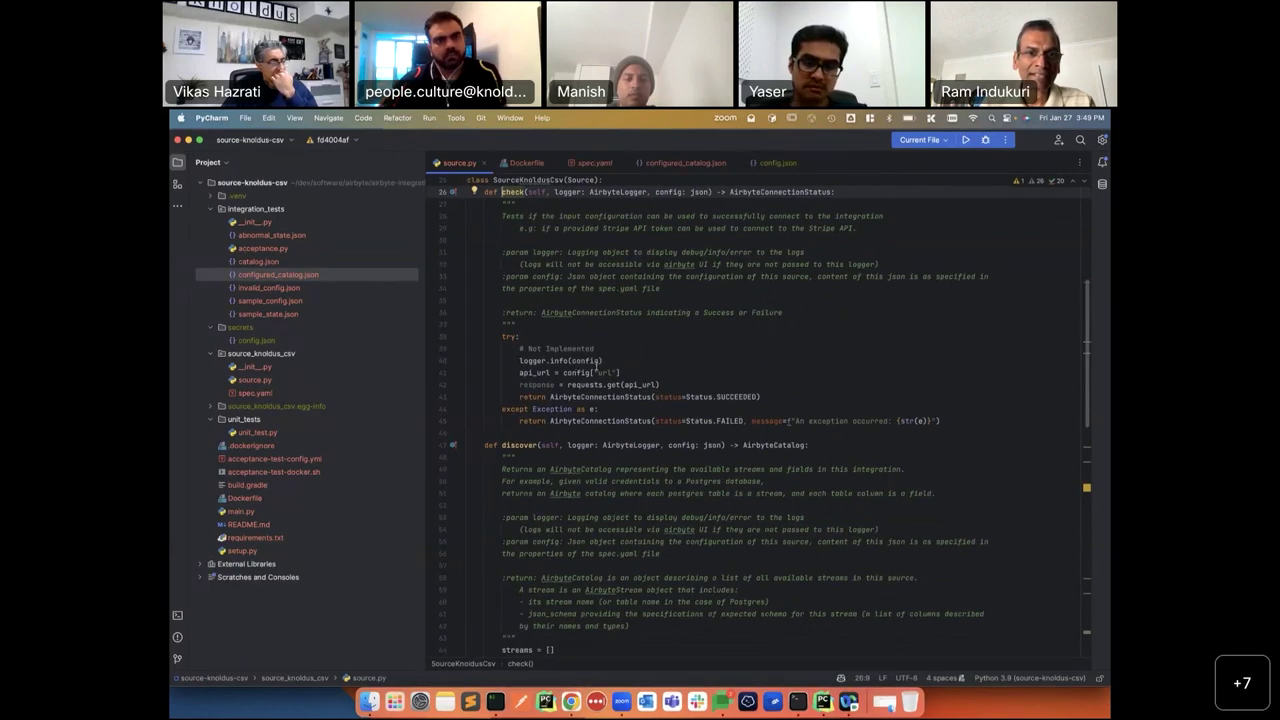
{"action": "left_click", "coordinate": [762, 397]}
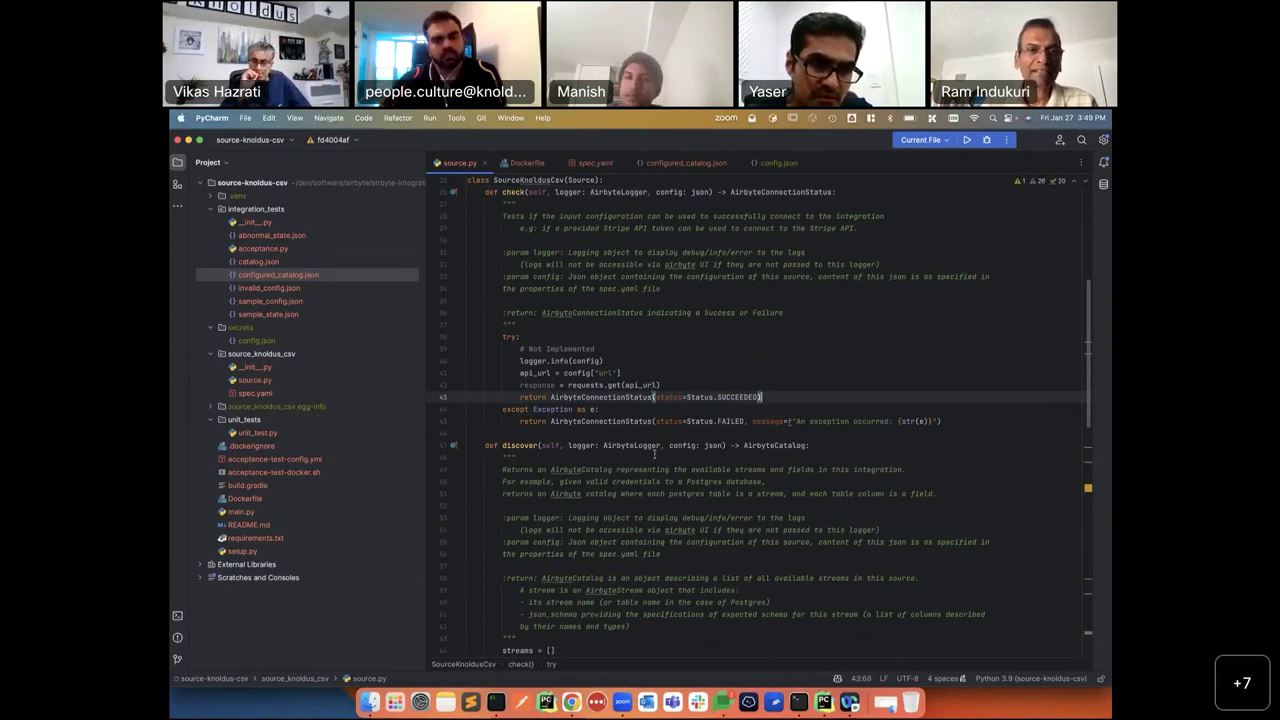
Switch back to Airbyte and rename the newly added source to source-knoldus-doesnotwork, saving and testing the change.
{"action": "key", "text": "super+Tab"}
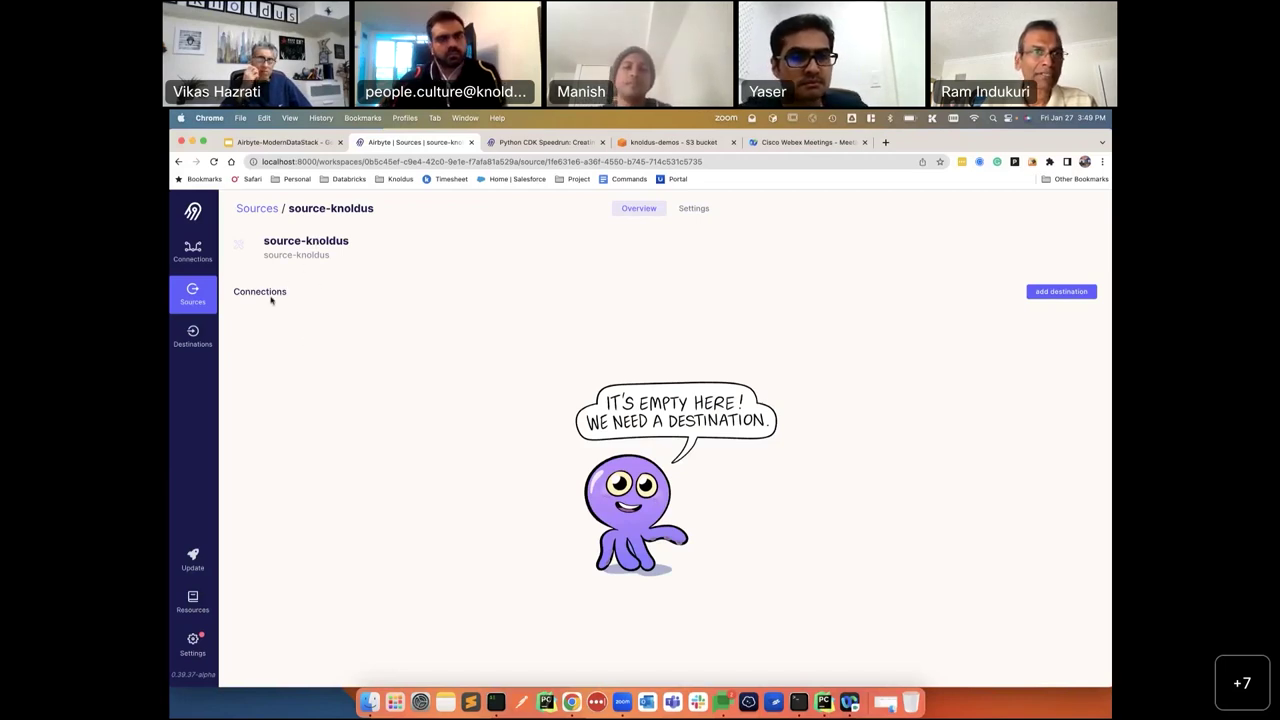
{"action": "left_click", "coordinate": [201, 298]}
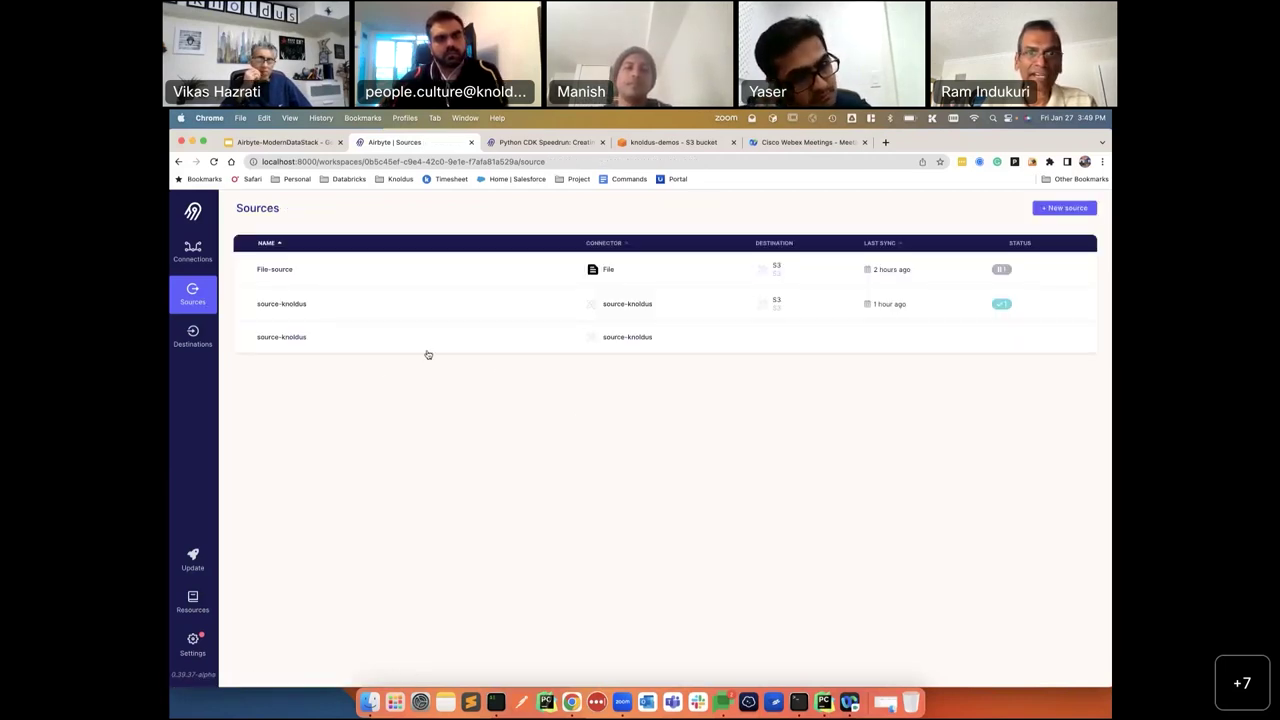
{"action": "left_click", "coordinate": [508, 341]}
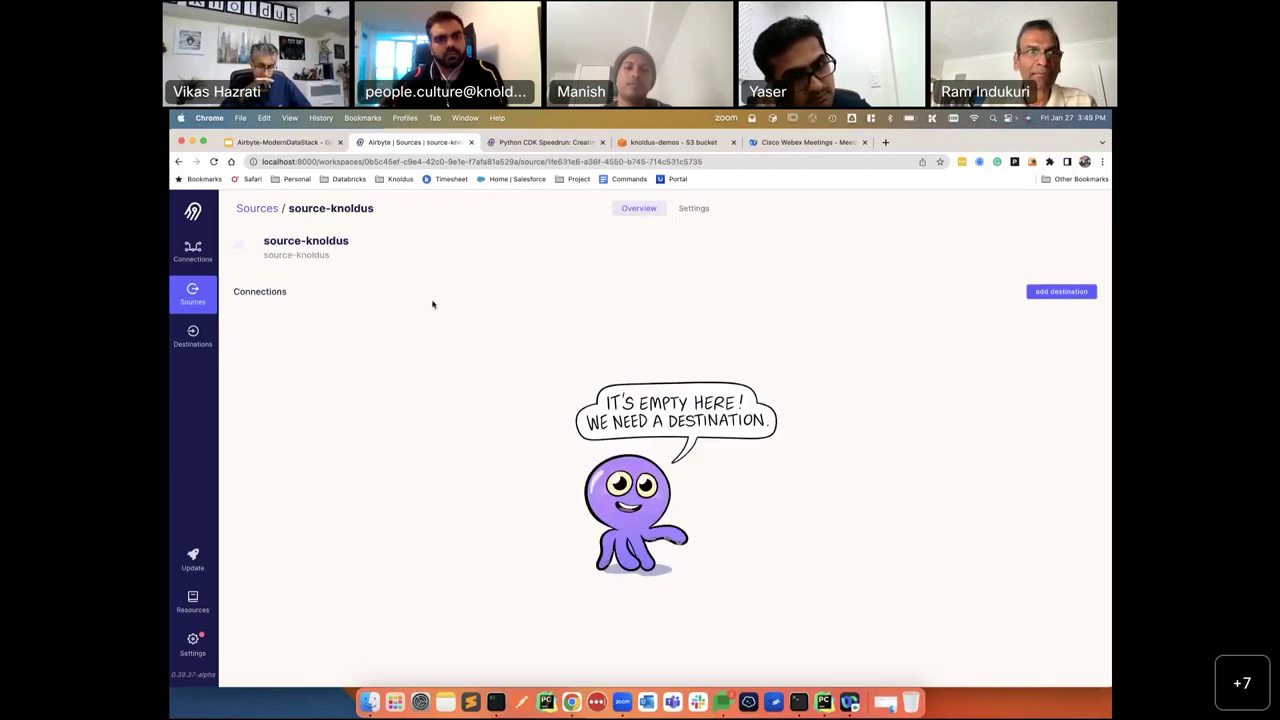
{"action": "left_click", "coordinate": [694, 209]}
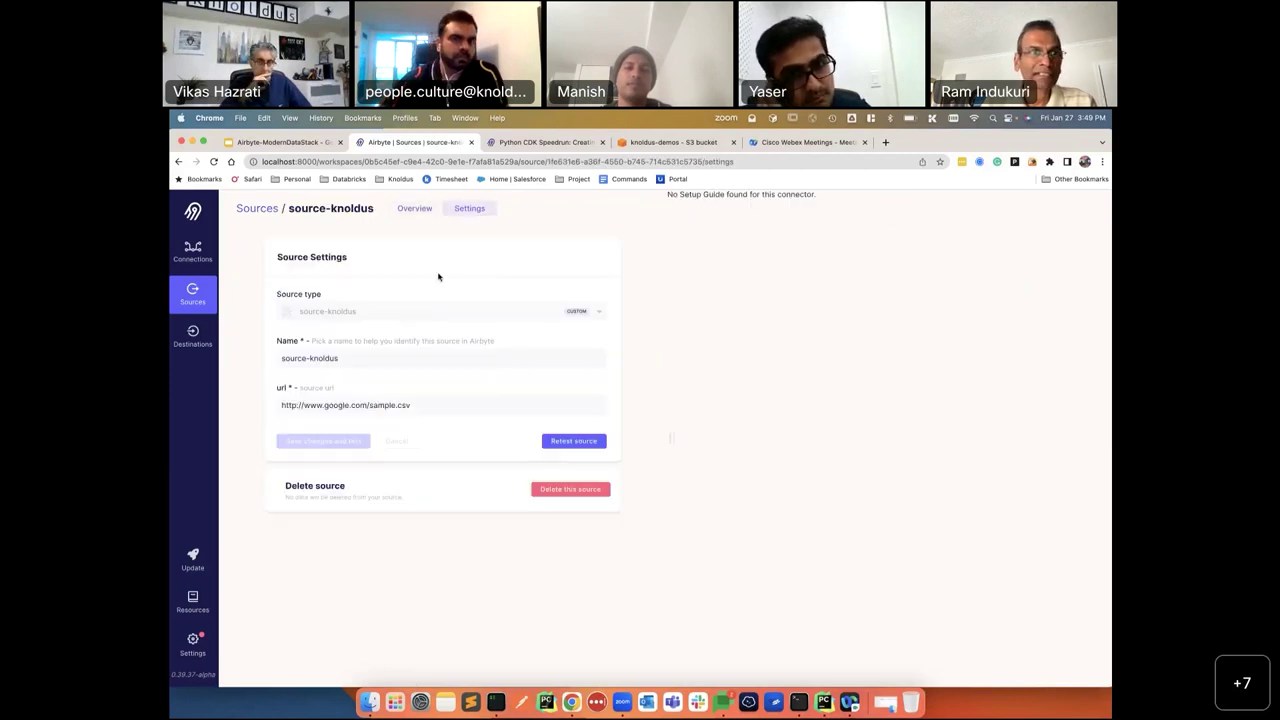
{"action": "left_click", "coordinate": [356, 362]}
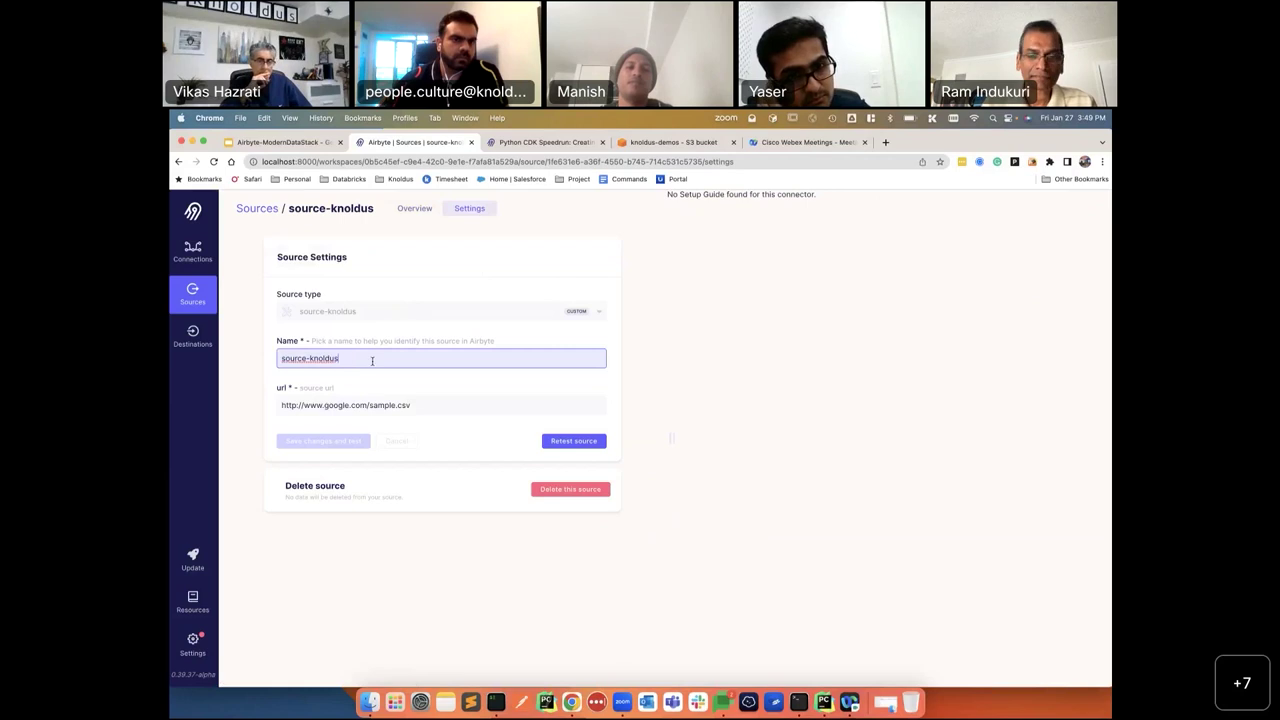
{"action": "type", "text": "-does no"}
{"action": "key", "text": "BackSpace"}
{"action": "key", "text": "BackSpace"}
{"action": "key", "text": "BackSpace"}
{"action": "type", "text": "notwork"}
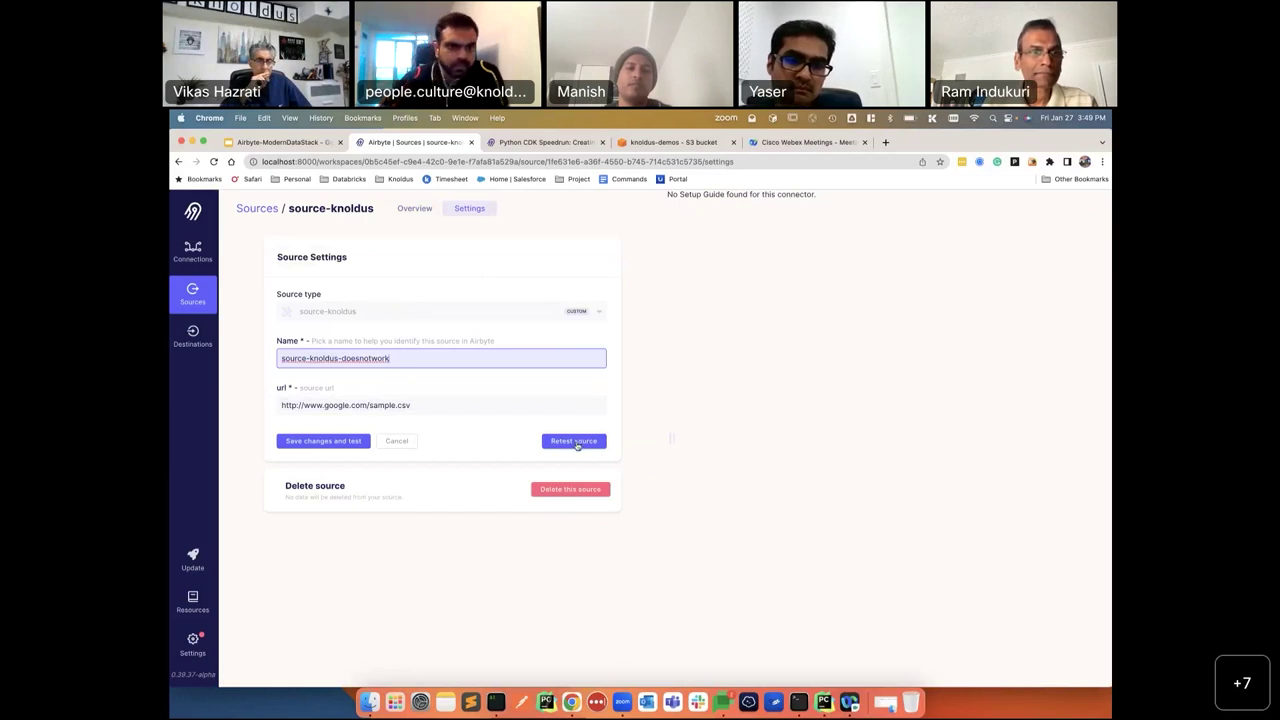
{"action": "left_click", "coordinate": [326, 446]}
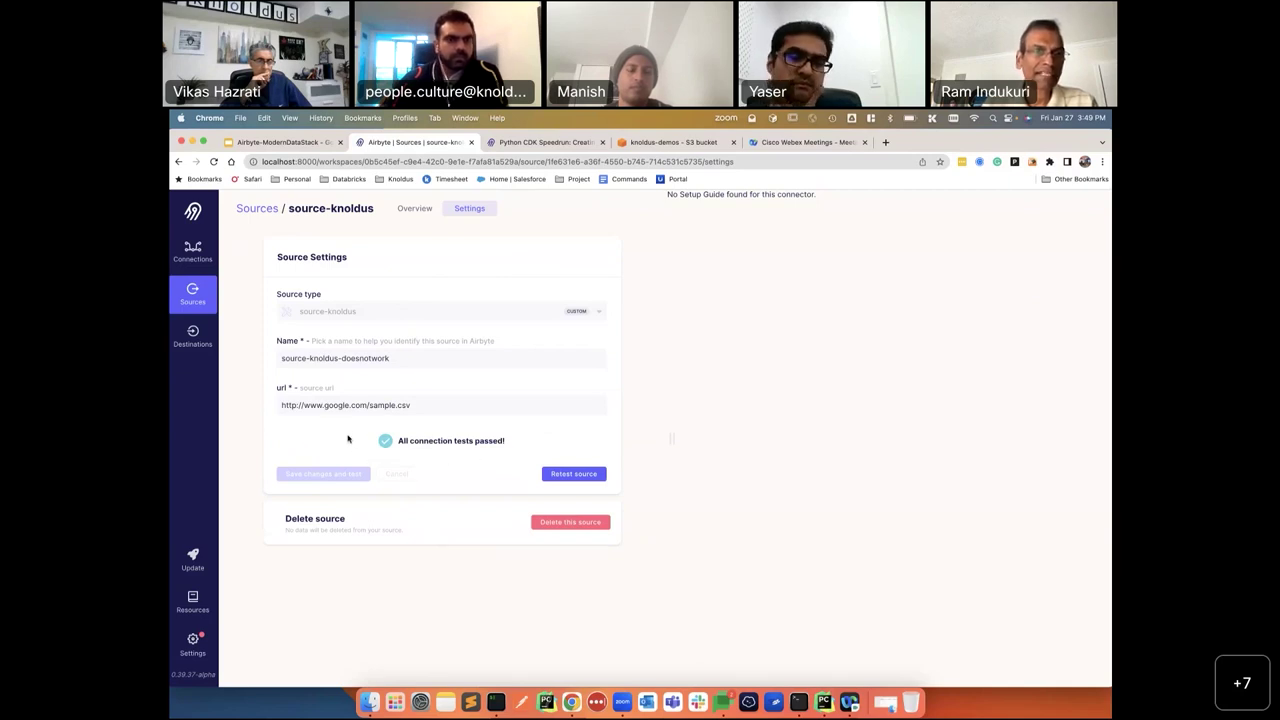
Revisit the check code in PyCharm, and view the renamed source and the configured destinations in Airbyte.
{"action": "key", "text": "super+Tab"}
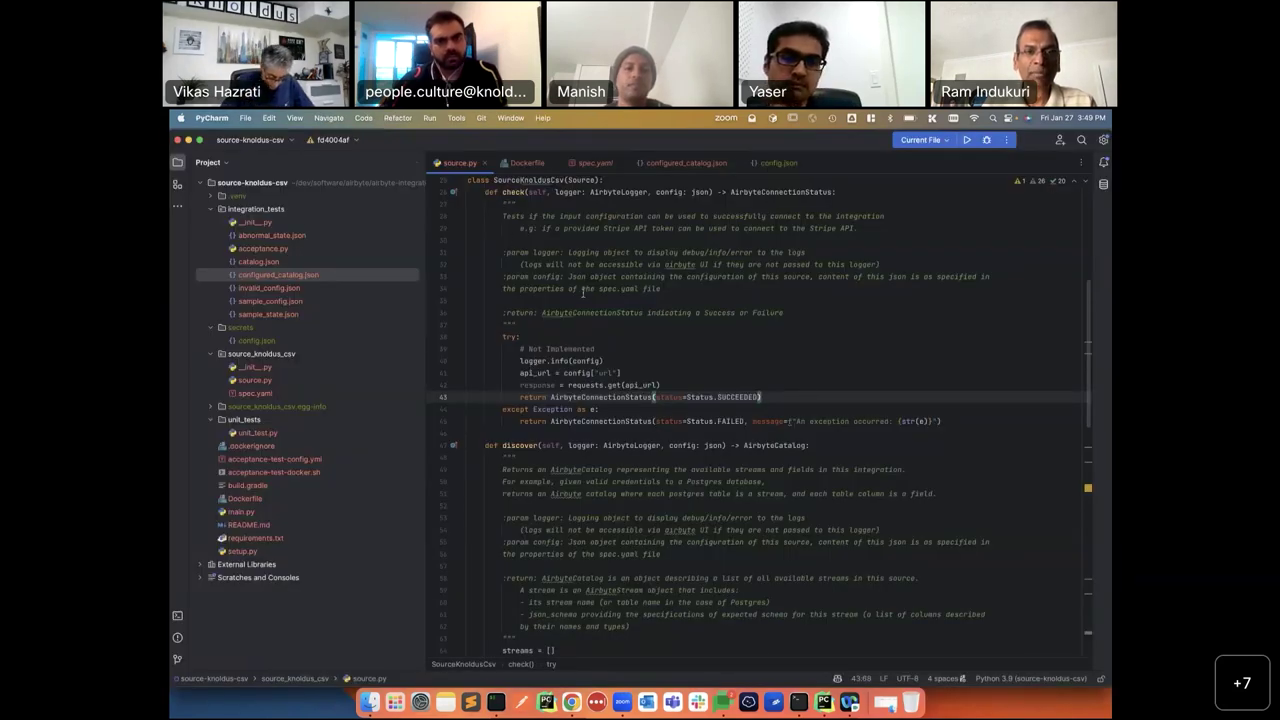
{"action": "key", "text": "super+Tab"}
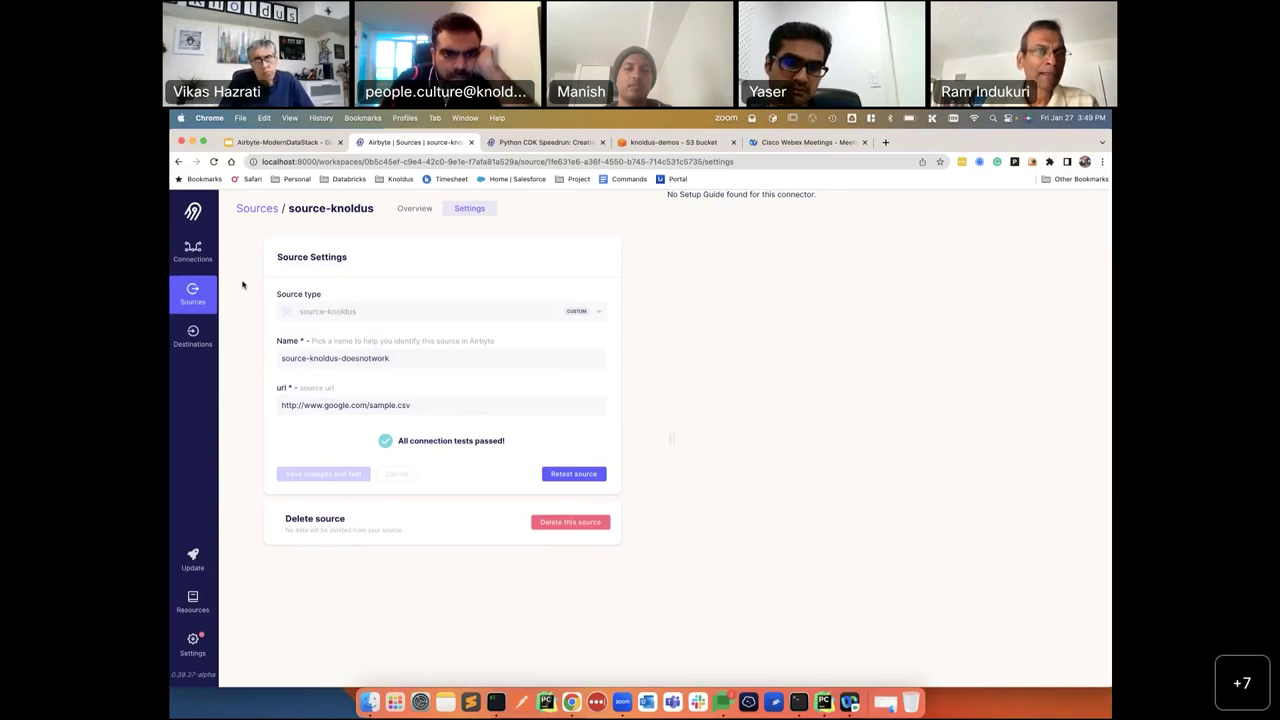
{"action": "left_click", "coordinate": [205, 300]}
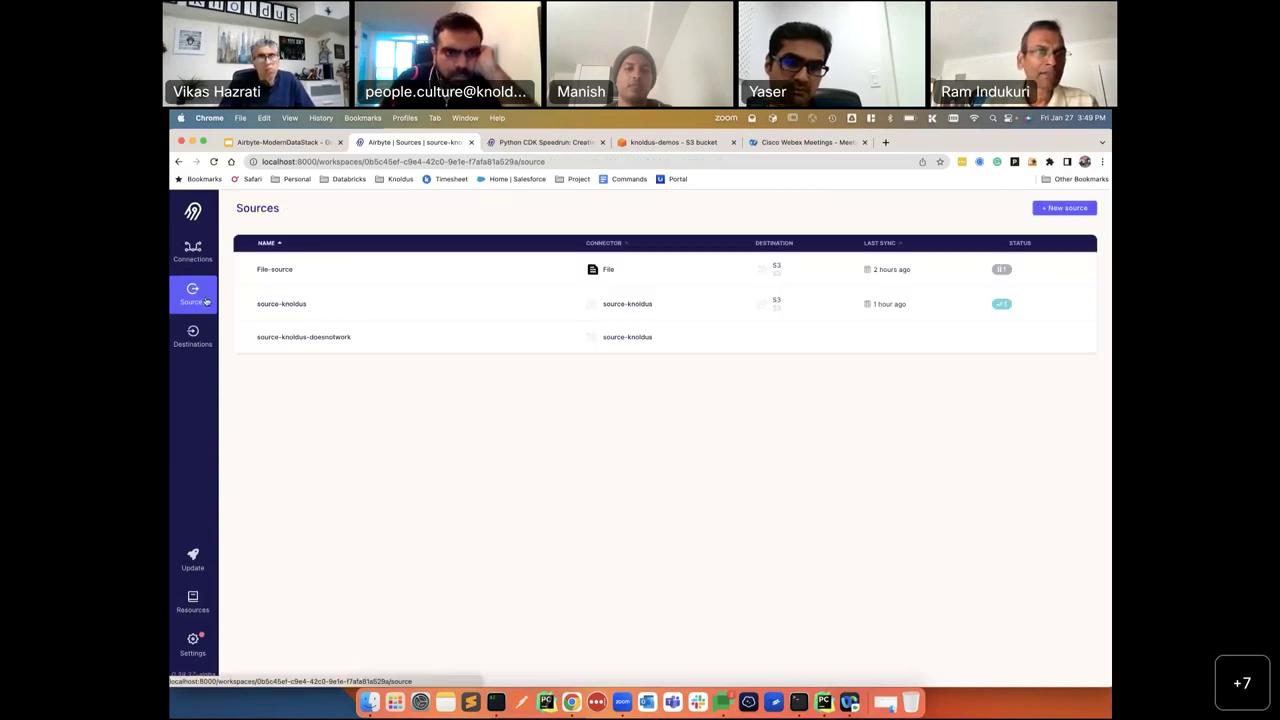
{"action": "left_click", "coordinate": [303, 338]}
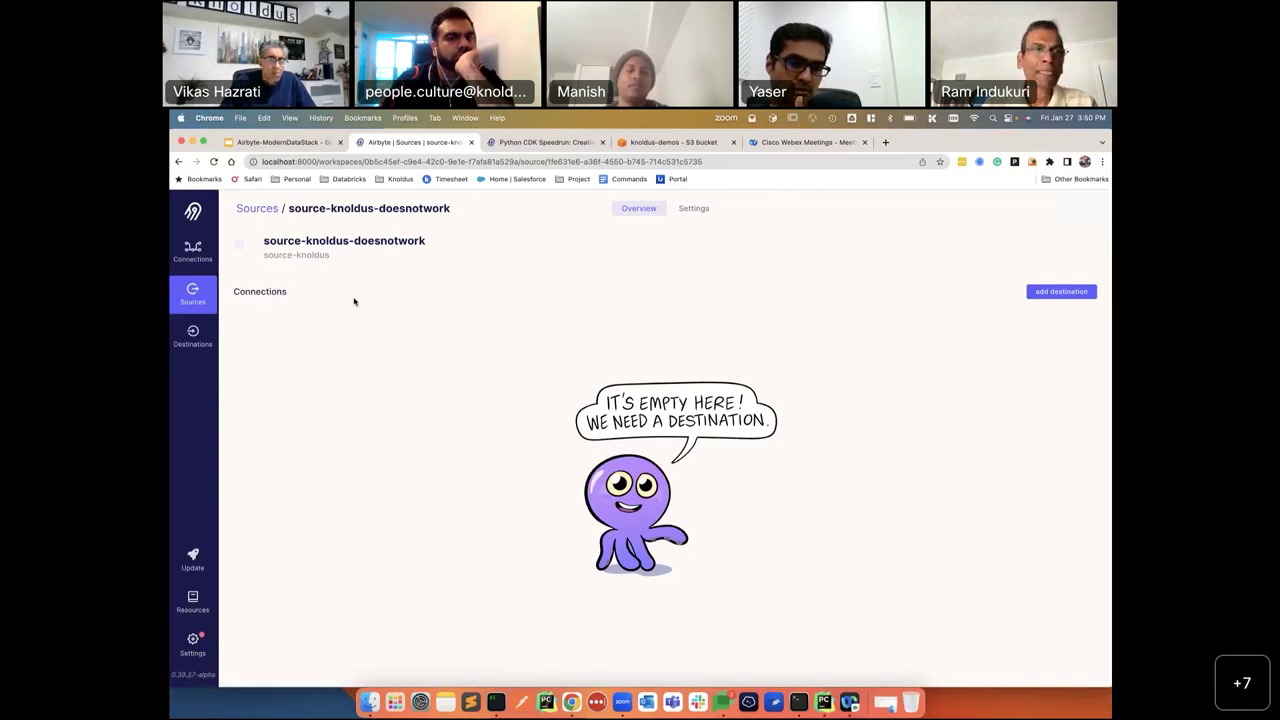
{"action": "left_click", "coordinate": [194, 336]}
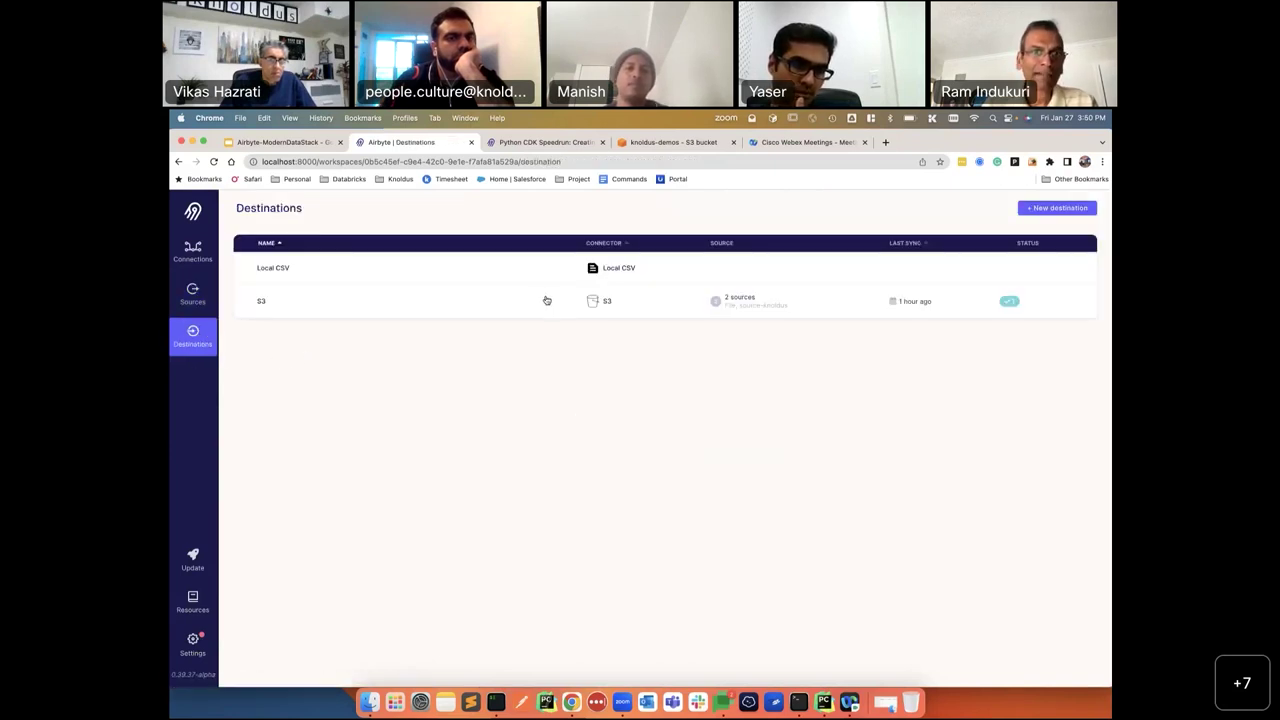
{"action": "left_click", "coordinate": [209, 306]}
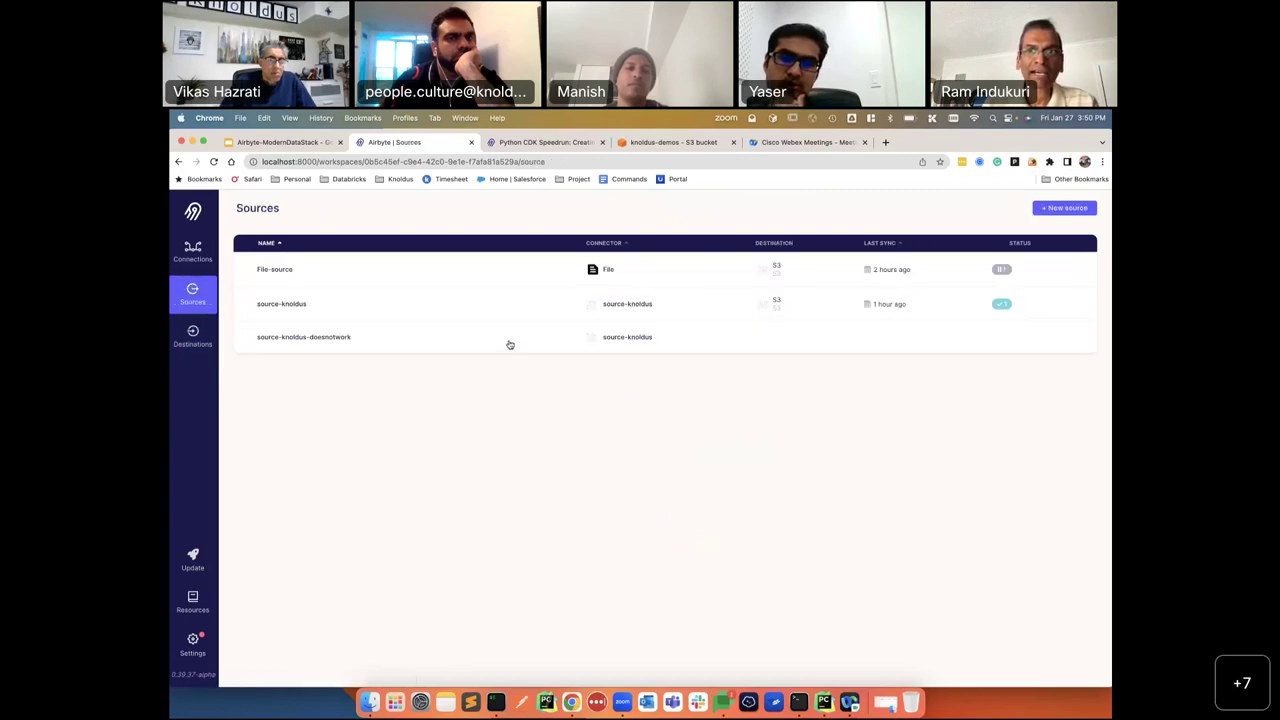
Start a new connection that uses the existing source source-knoldus-doesnotwork.
{"action": "left_click", "coordinate": [196, 254]}
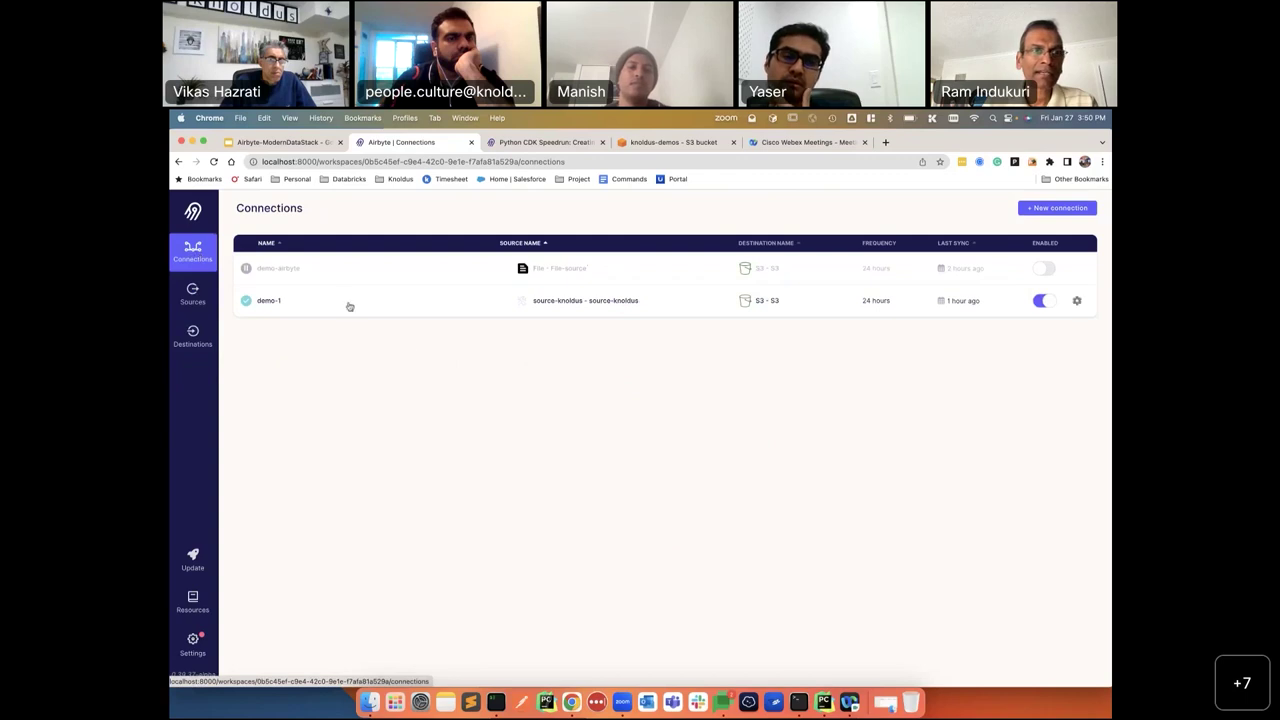
{"action": "left_click", "coordinate": [1058, 208]}
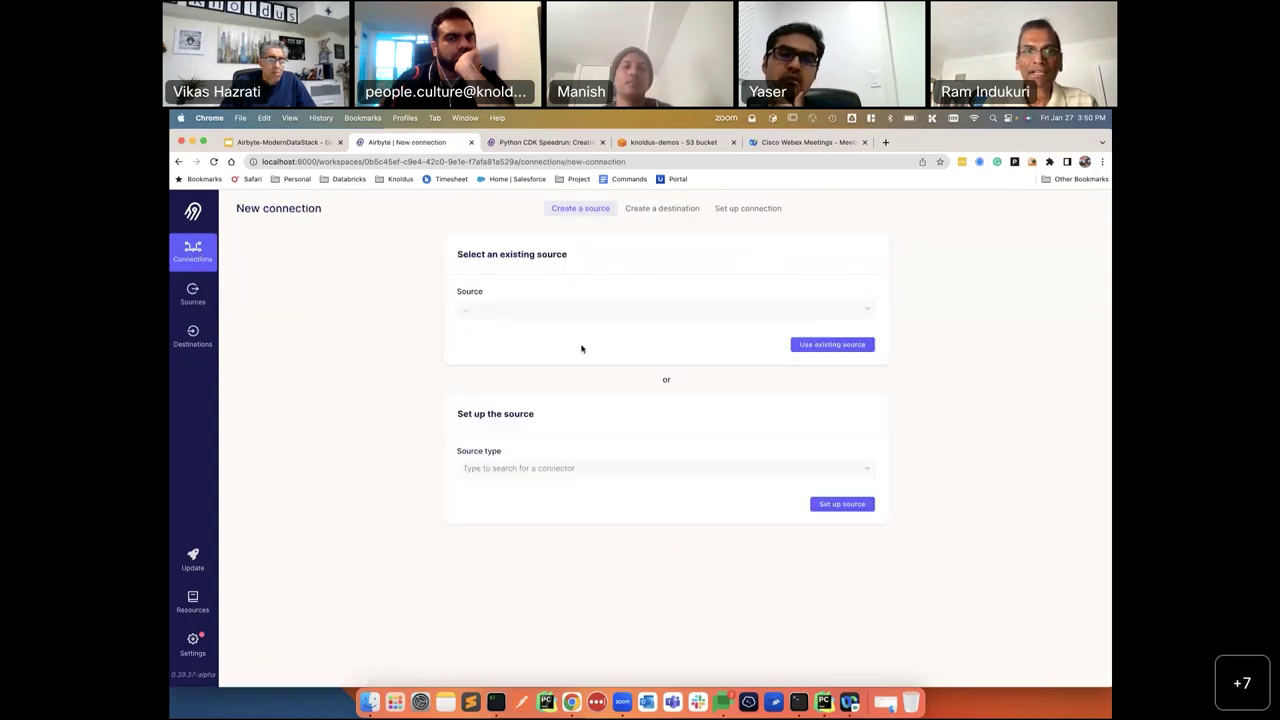
{"action": "left_click", "coordinate": [580, 311]}
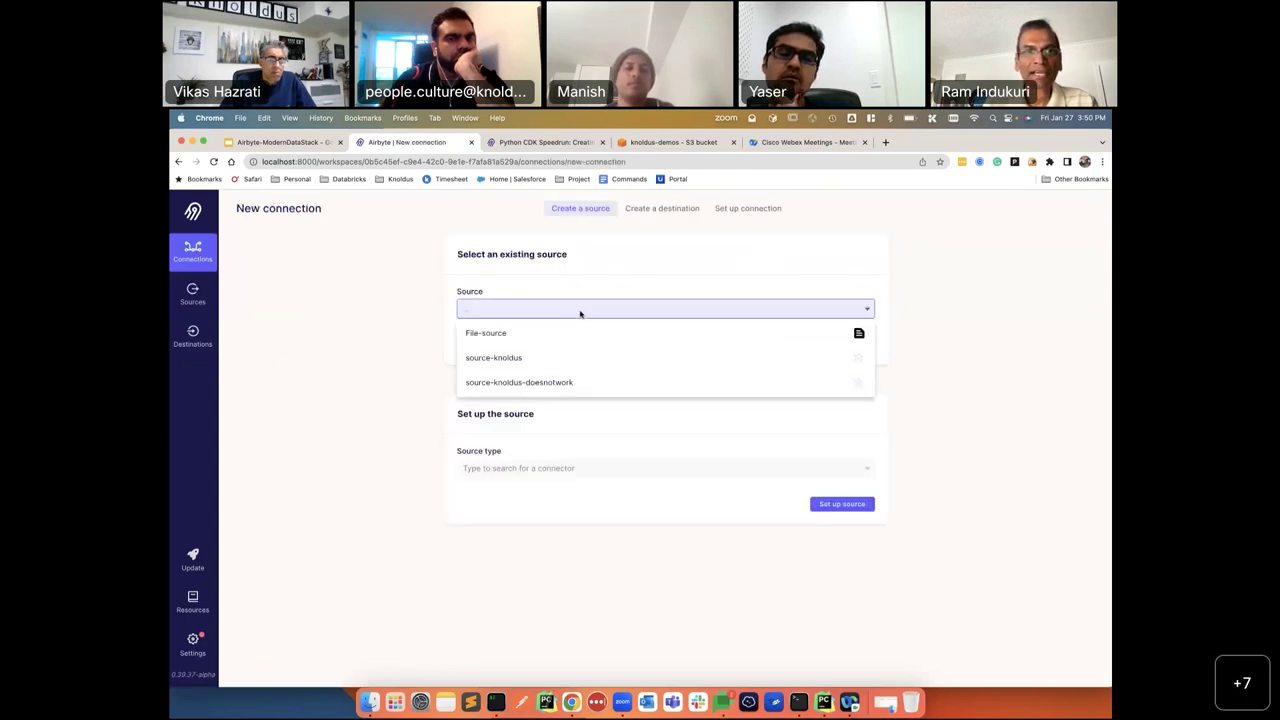
{"action": "left_click", "coordinate": [551, 383]}
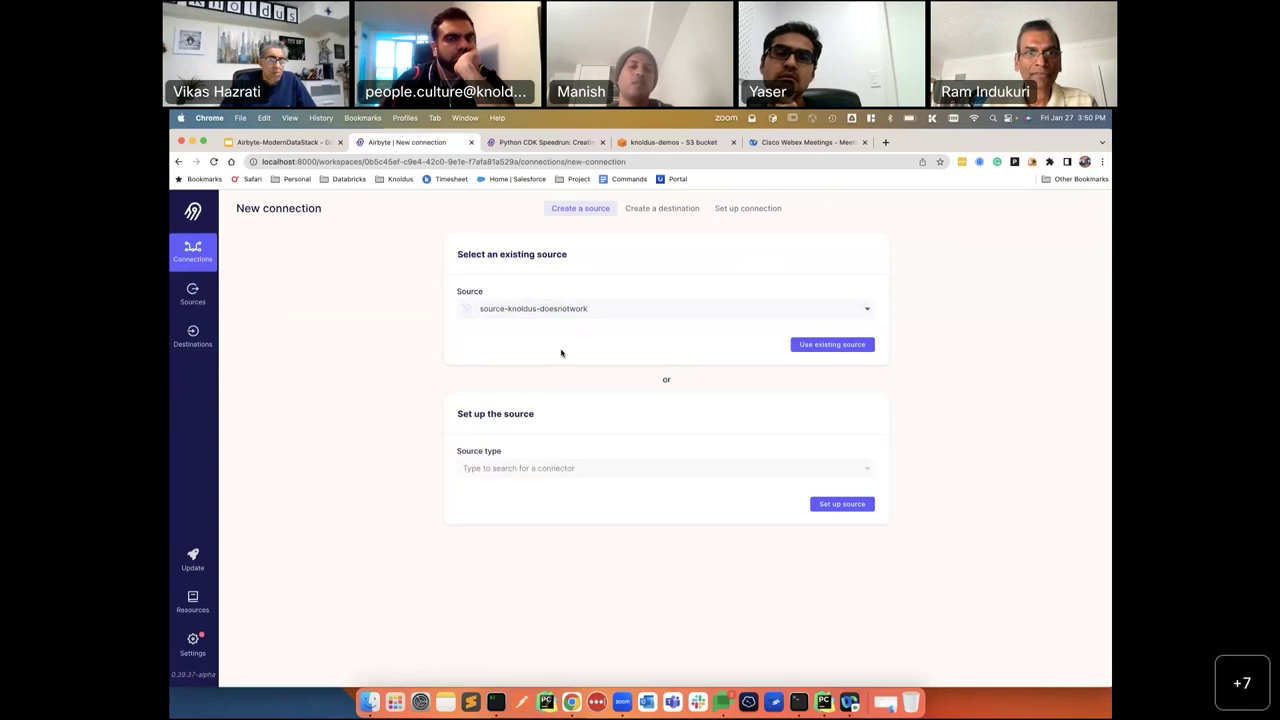
{"action": "left_click", "coordinate": [556, 468]}
{"action": "scroll", "coordinate": [560, 568], "scroll_direction": "down", "scroll_amount": 5}
{"action": "scroll", "coordinate": [561, 569], "scroll_direction": "down", "scroll_amount": 1}
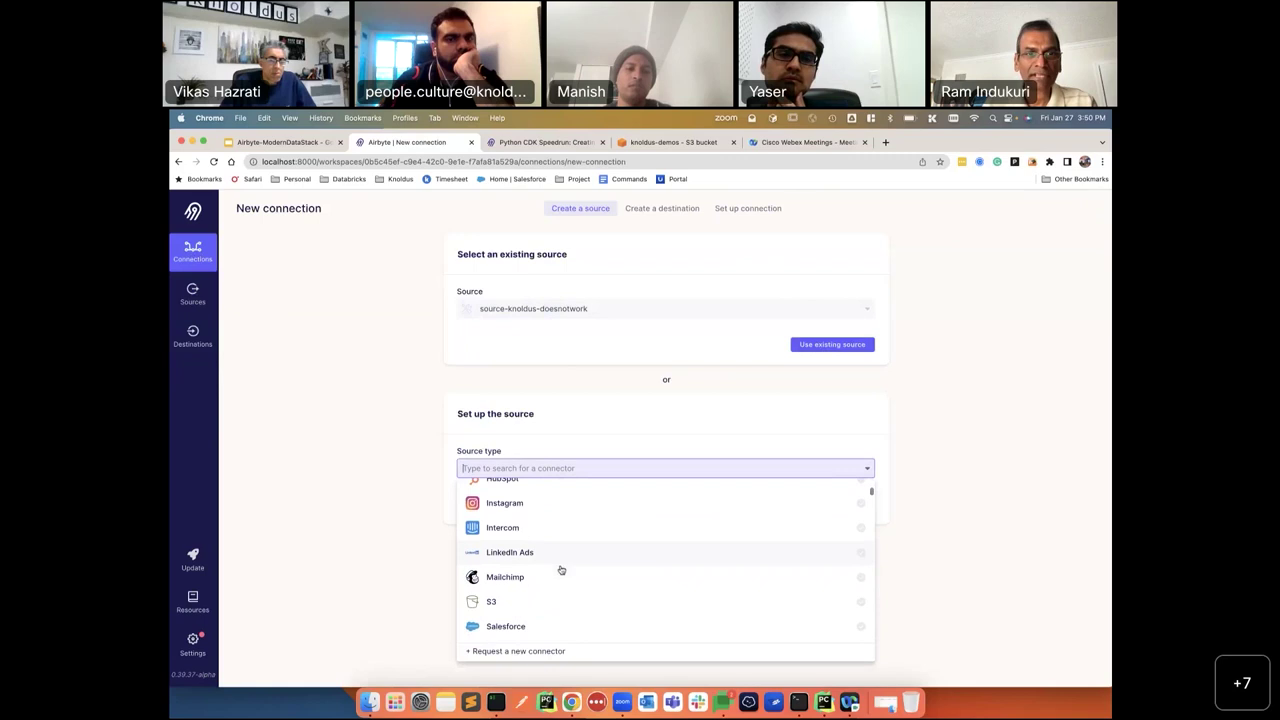
{"action": "left_click", "coordinate": [502, 379]}
{"action": "left_click", "coordinate": [860, 348]}
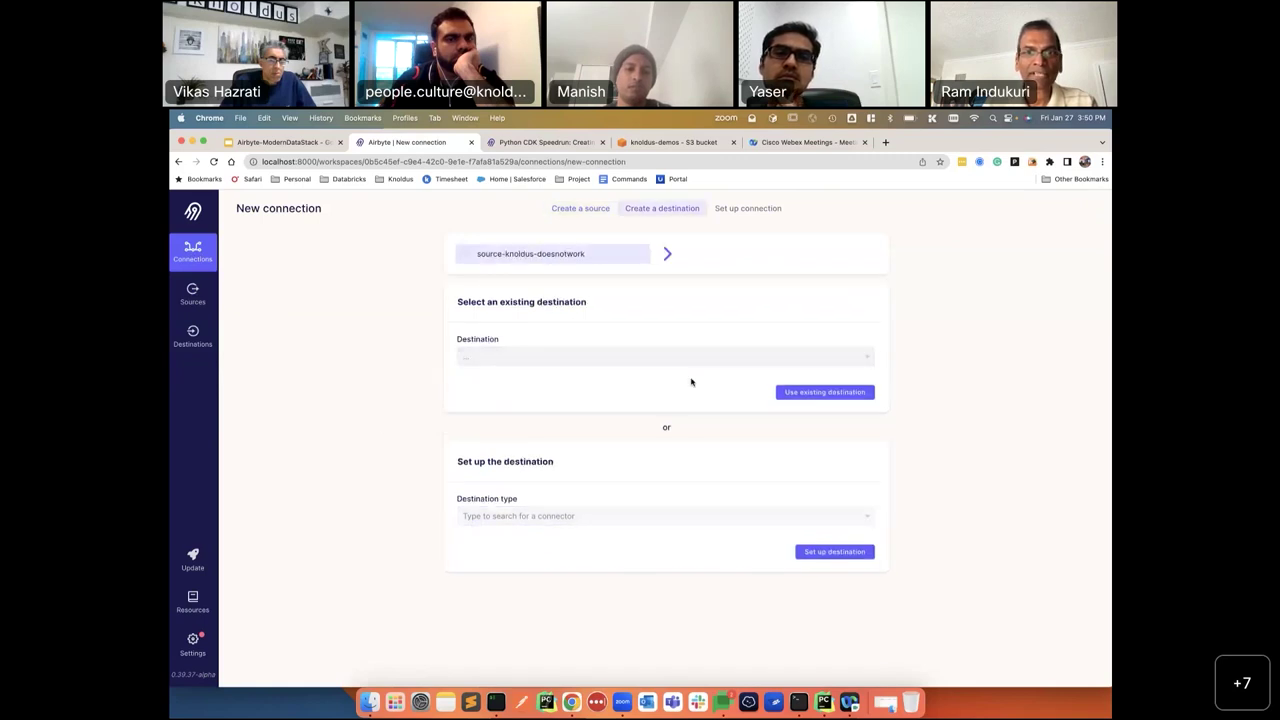
Use the existing S3 destination for the new connection.
{"action": "left_click", "coordinate": [582, 358]}
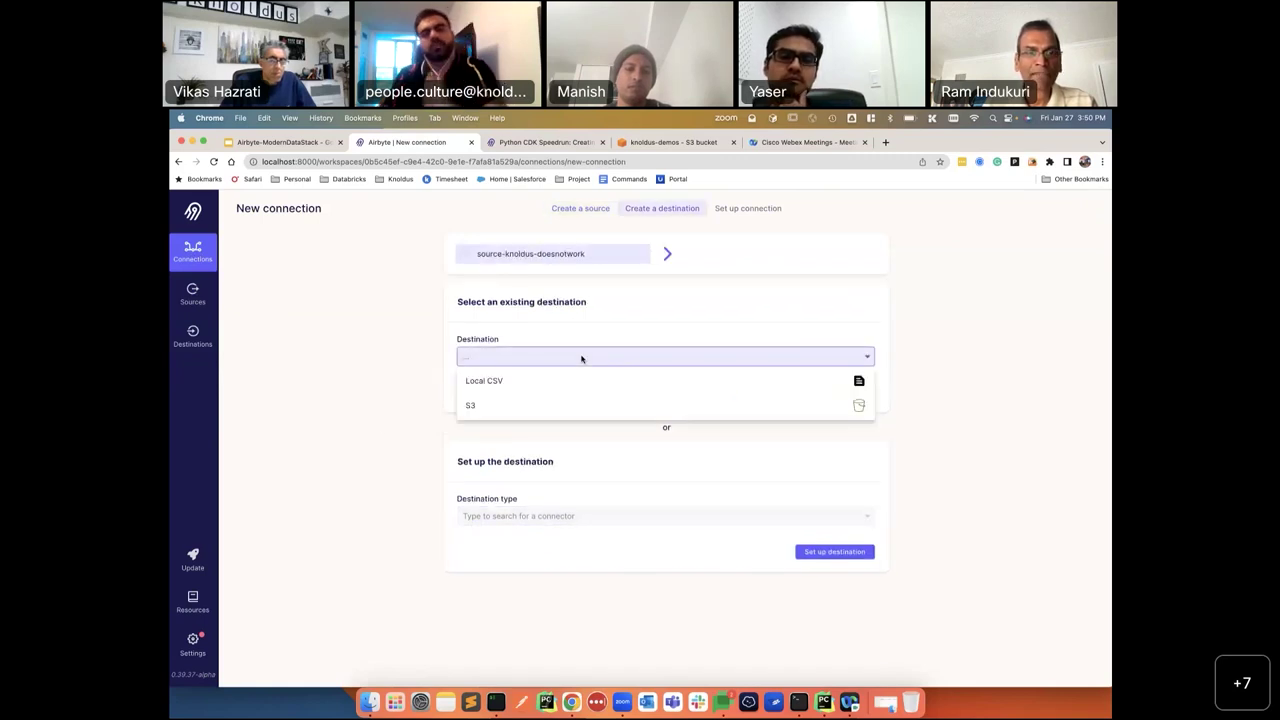
{"action": "left_click", "coordinate": [545, 410]}
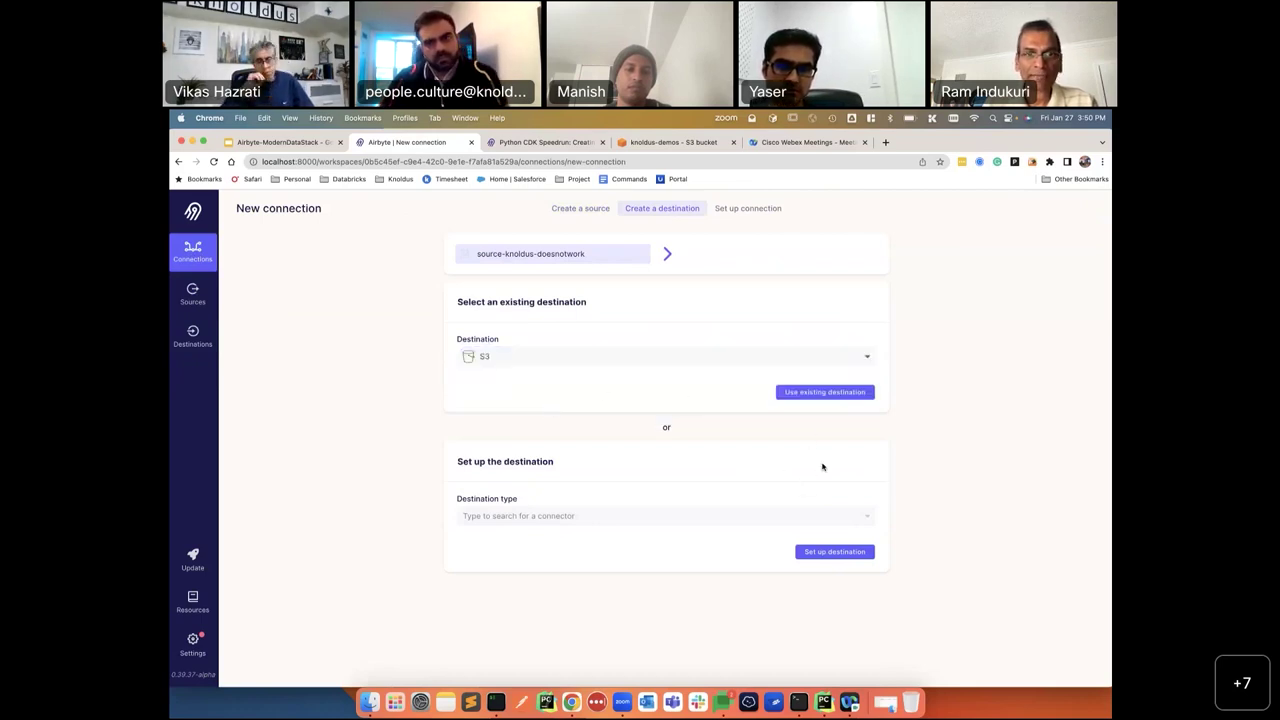
{"action": "left_click", "coordinate": [825, 393]}
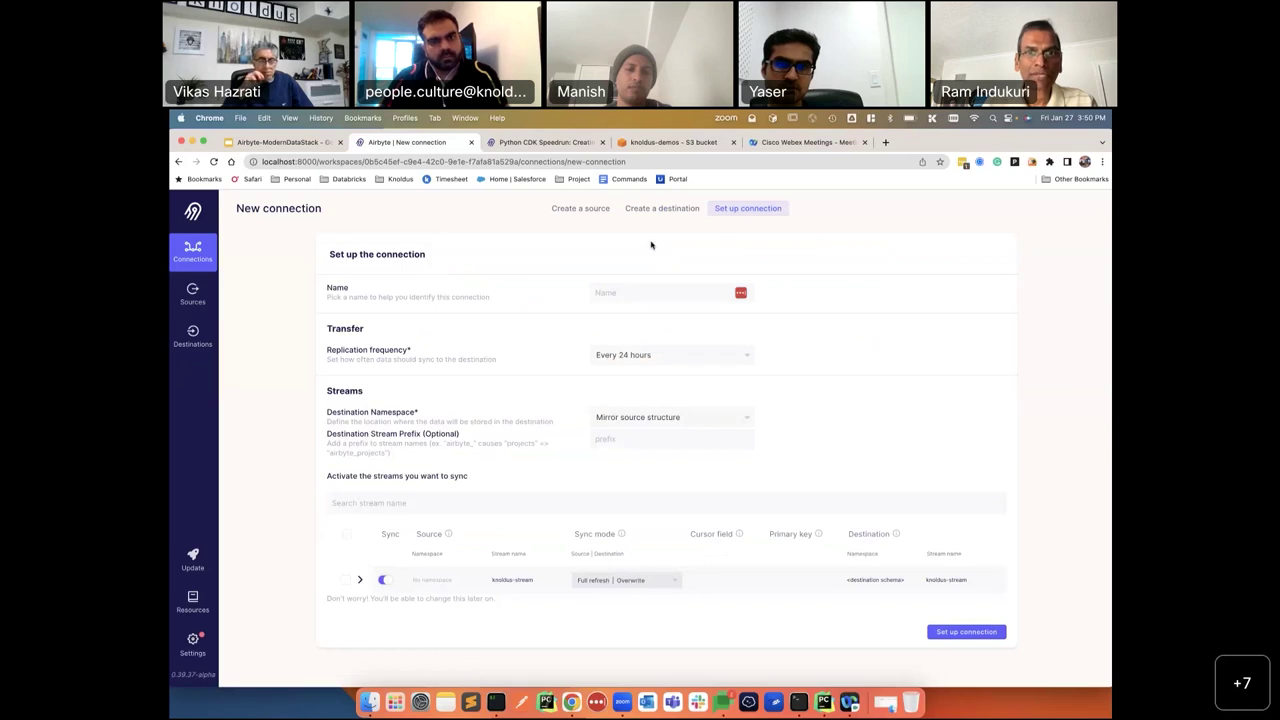
Review the connection setup form and the sync modes offered for knoldus-stream.
{"action": "scroll", "coordinate": [488, 423], "scroll_direction": "down", "scroll_amount": 2}
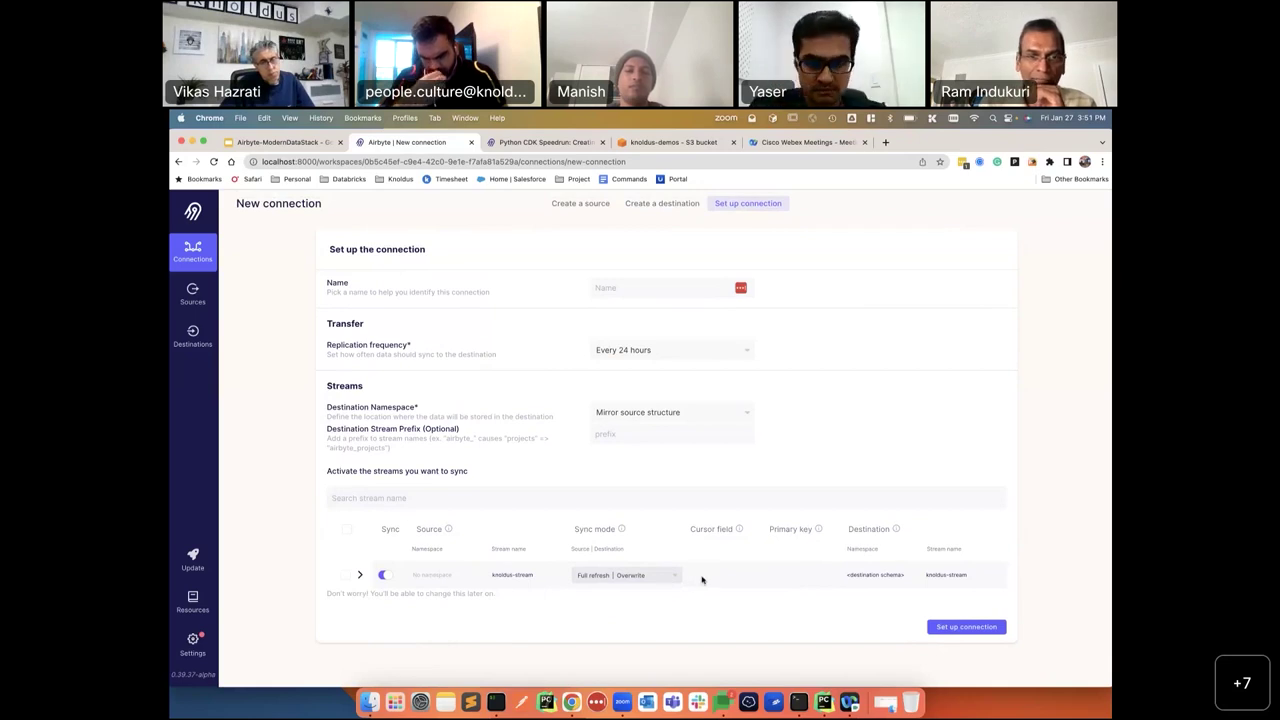
{"action": "left_click", "coordinate": [661, 578]}
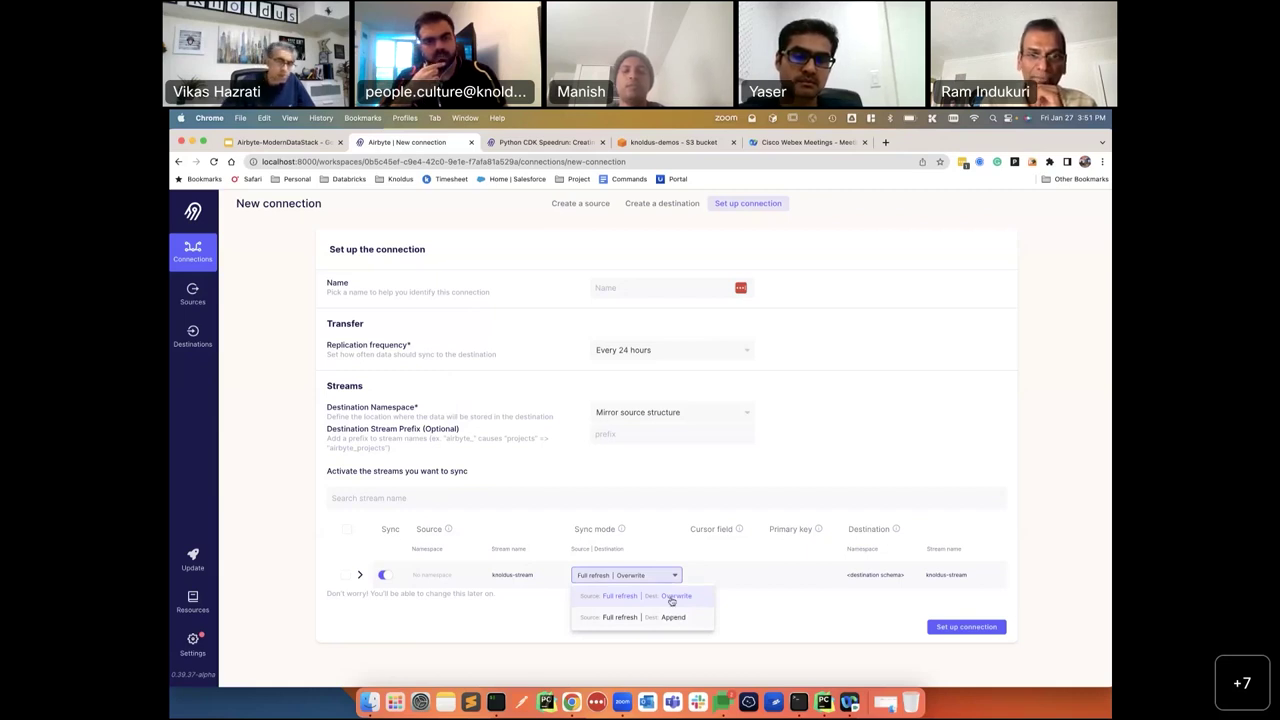
{"action": "left_click", "coordinate": [746, 625]}
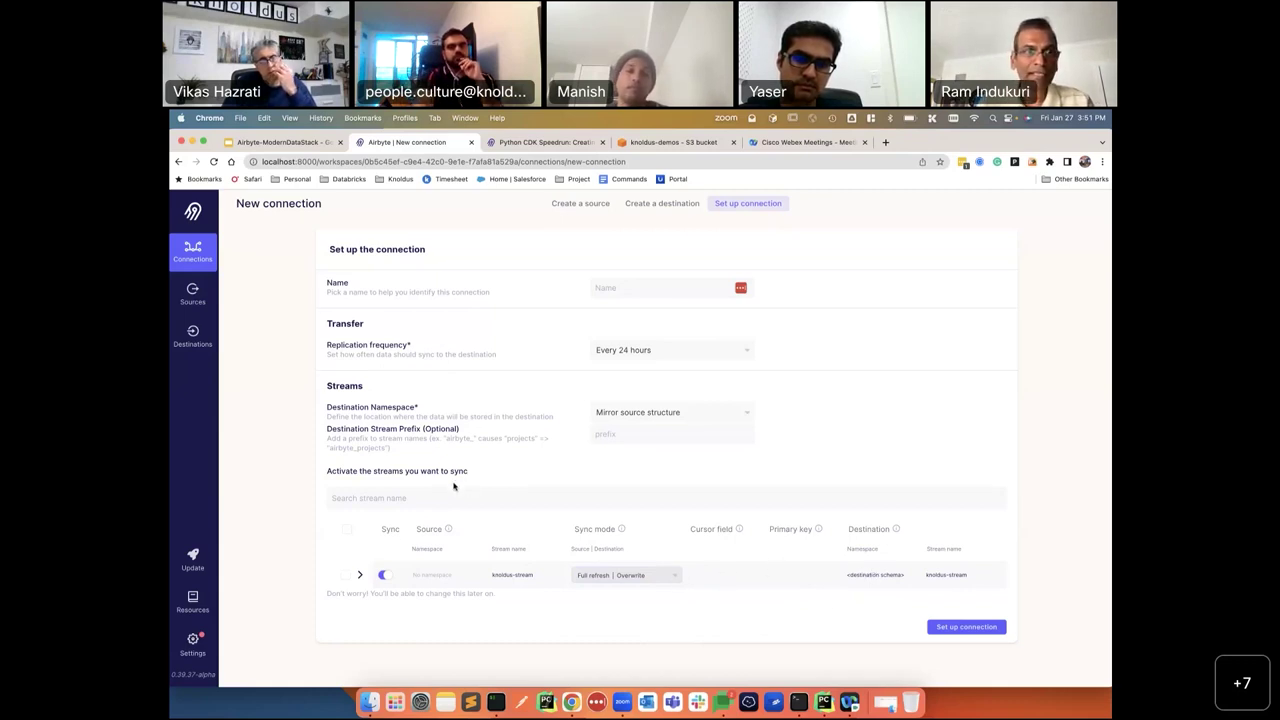
{"action": "scroll", "coordinate": [453, 486], "scroll_direction": "up", "scroll_amount": 1}
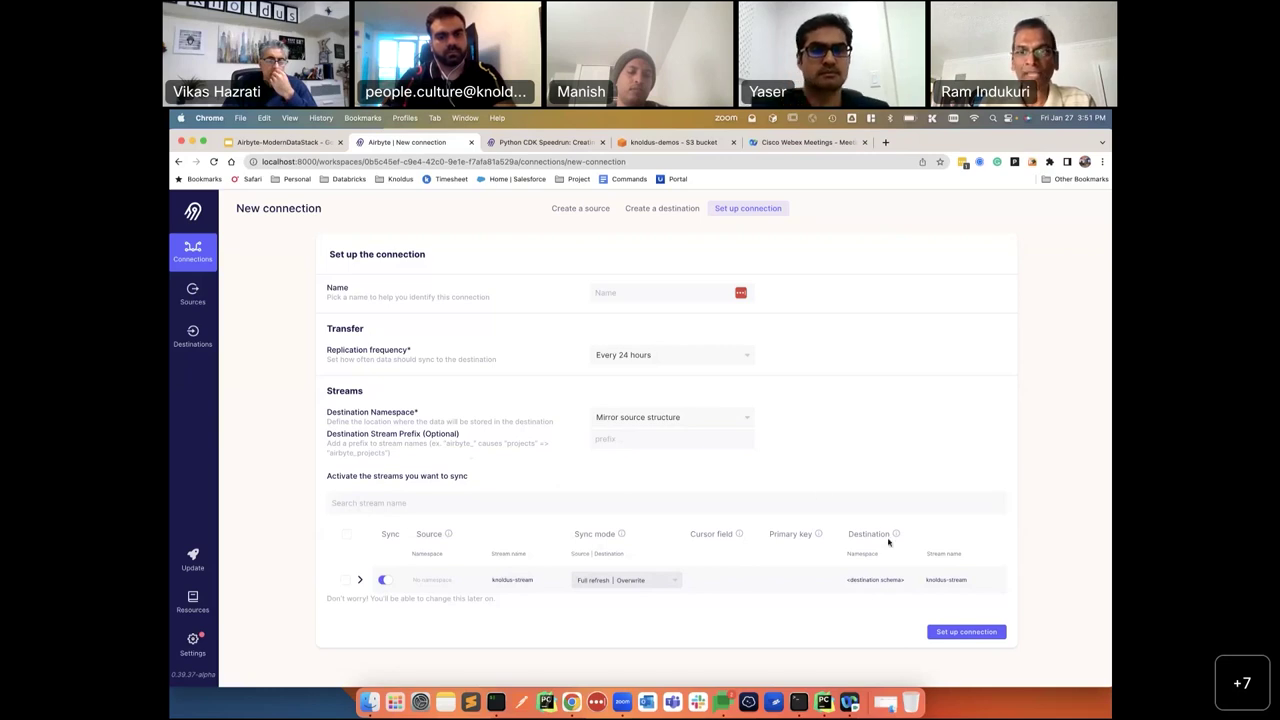
Try to set up the connection without a name, and switch knoldus-stream to Full refresh | Append and back to Full refresh | Overwrite.
{"action": "left_click", "coordinate": [967, 633]}
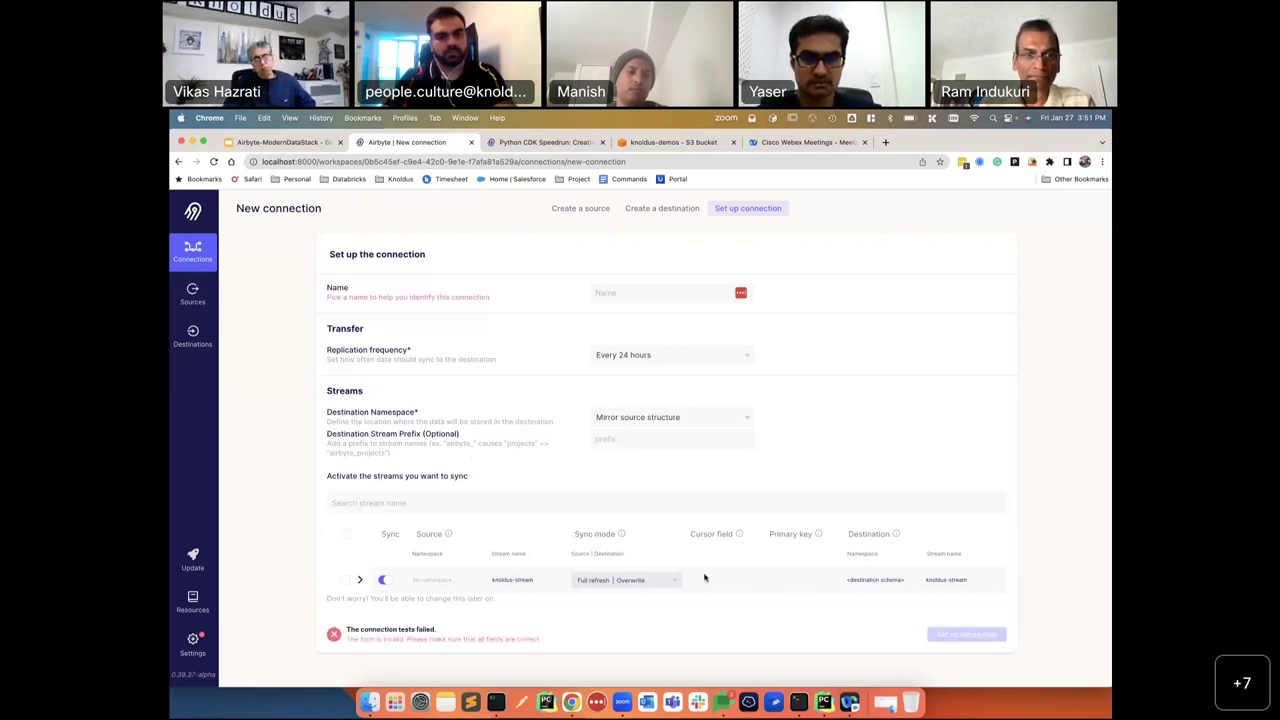
{"action": "left_click", "coordinate": [346, 580]}
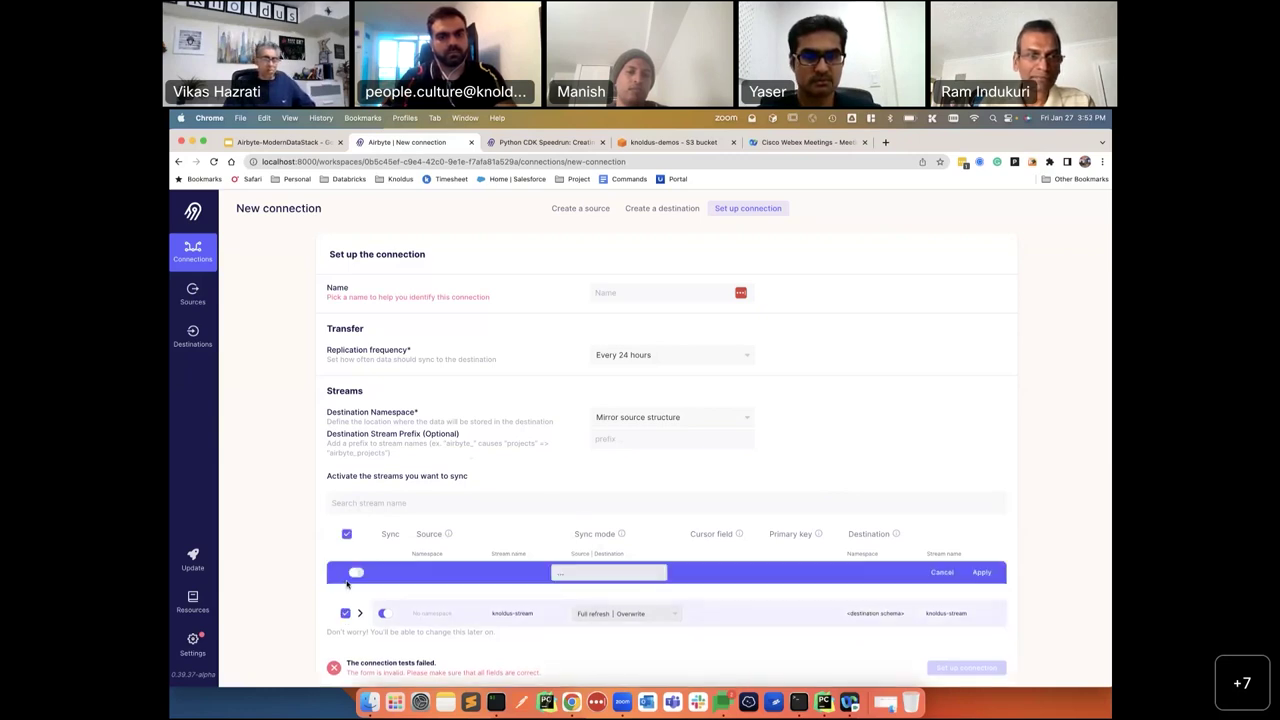
{"action": "scroll", "coordinate": [476, 591], "scroll_direction": "down", "scroll_amount": 2}
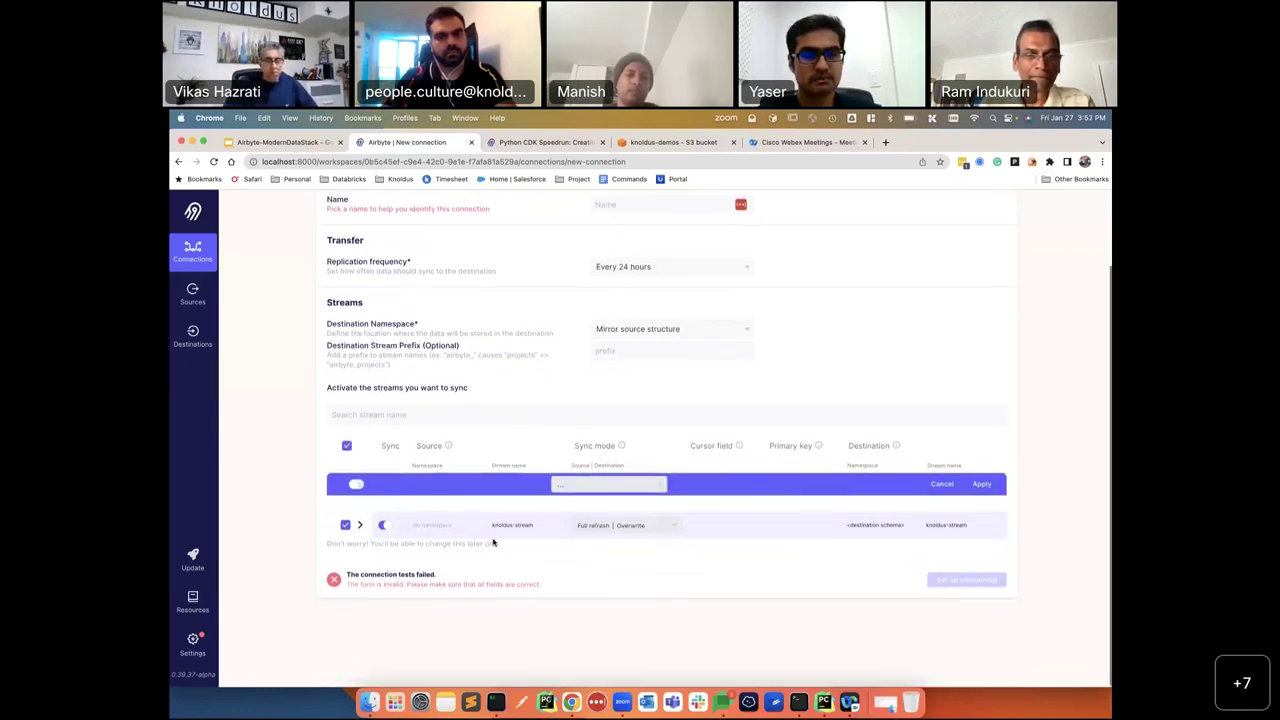
{"action": "left_click", "coordinate": [620, 525]}
{"action": "left_click", "coordinate": [615, 568]}
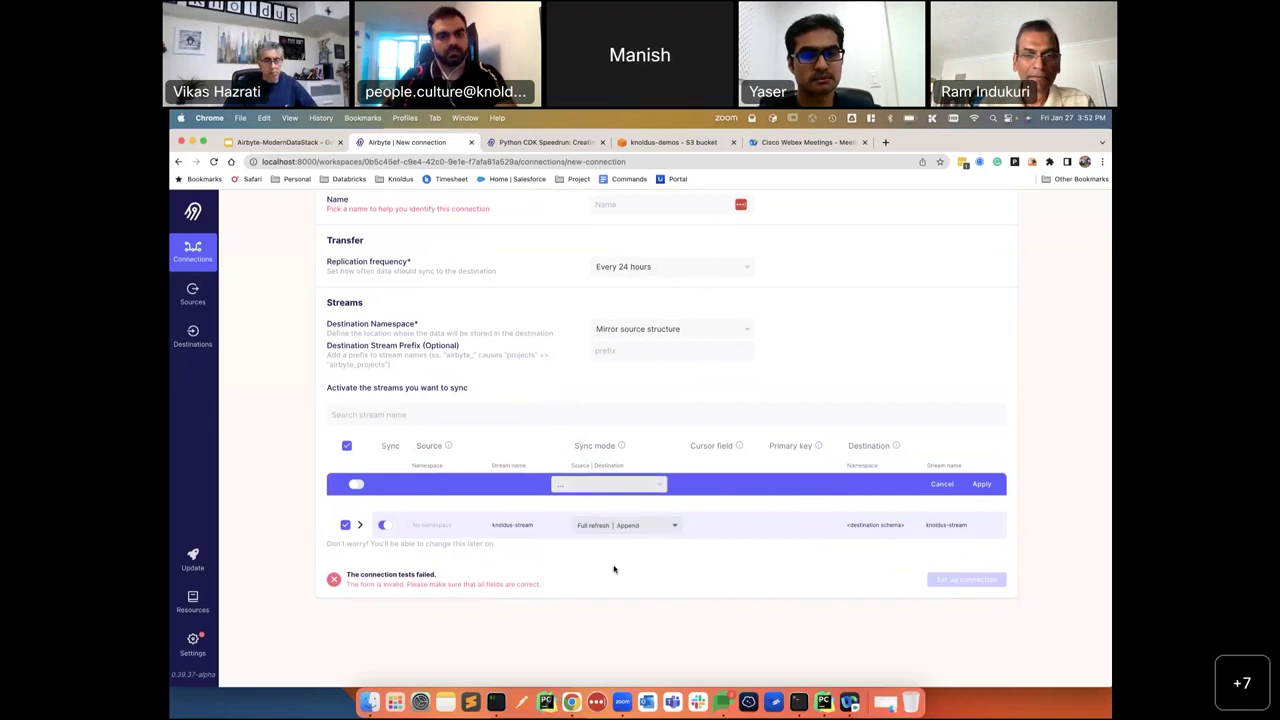
{"action": "left_click", "coordinate": [612, 534]}
{"action": "left_click", "coordinate": [613, 548]}
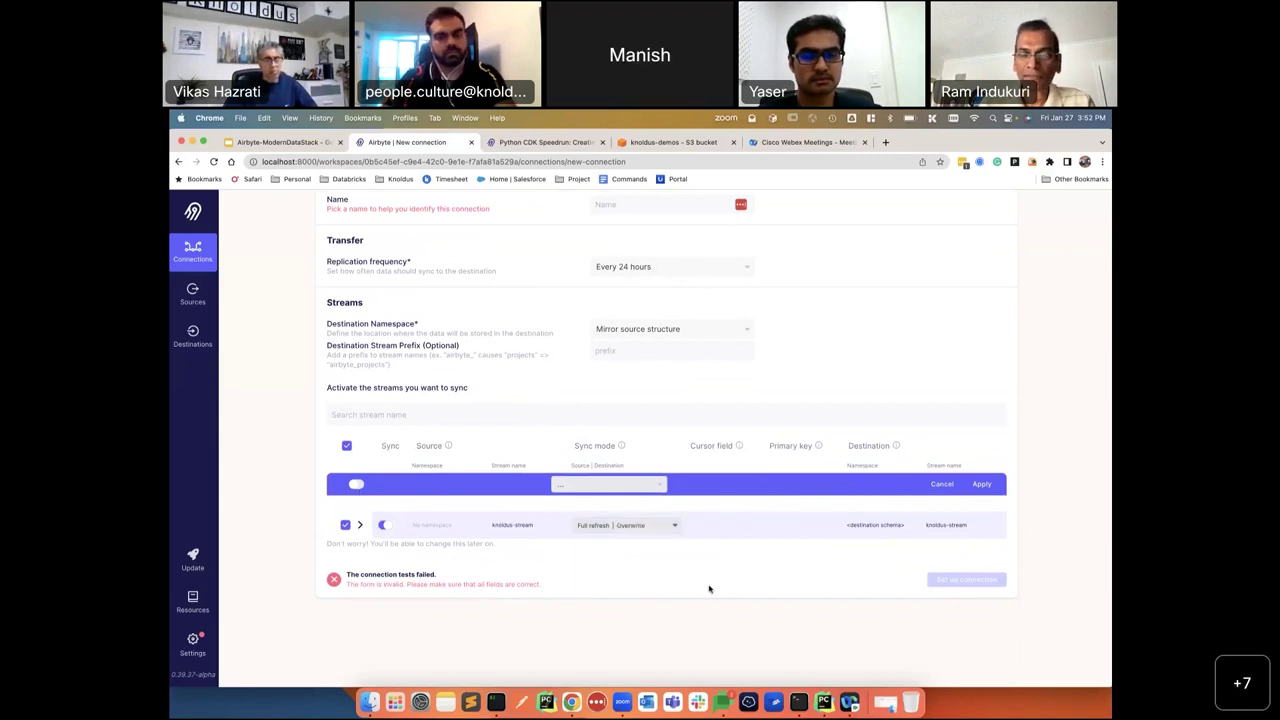
{"action": "left_click", "coordinate": [935, 485]}
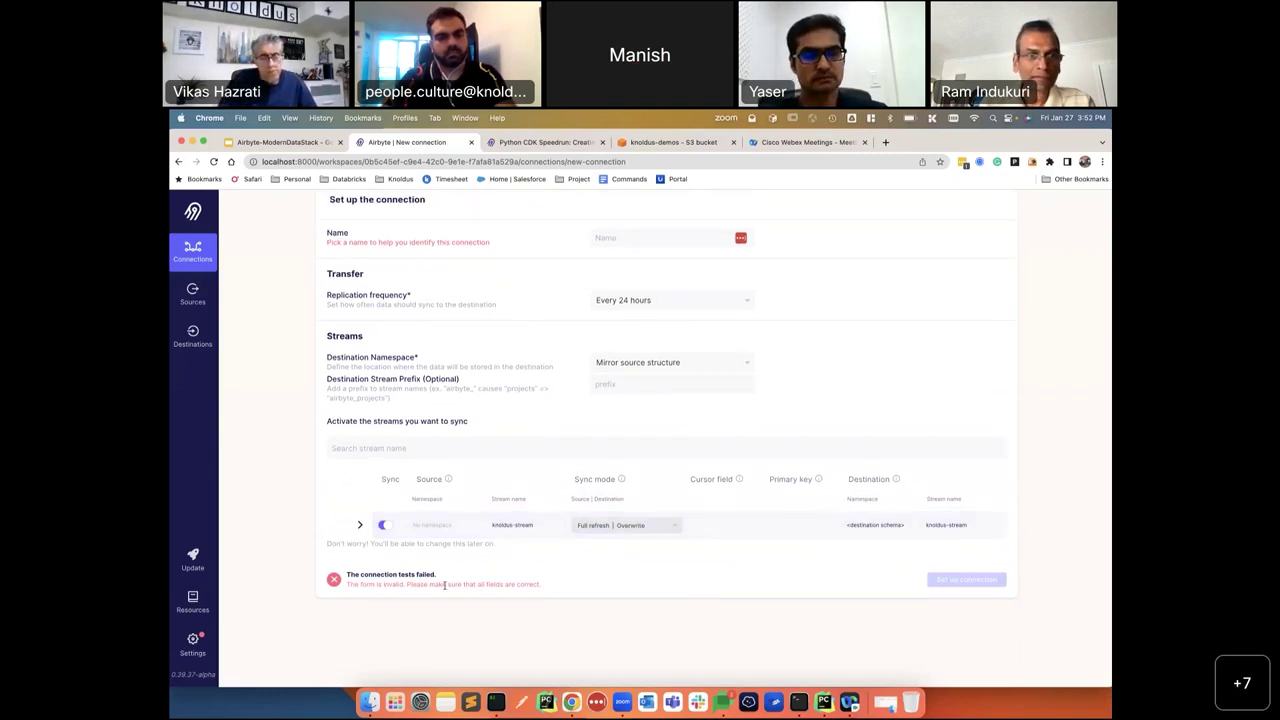
Name the connection test and set it up.
{"action": "scroll", "coordinate": [492, 593], "scroll_direction": "up", "scroll_amount": 2}
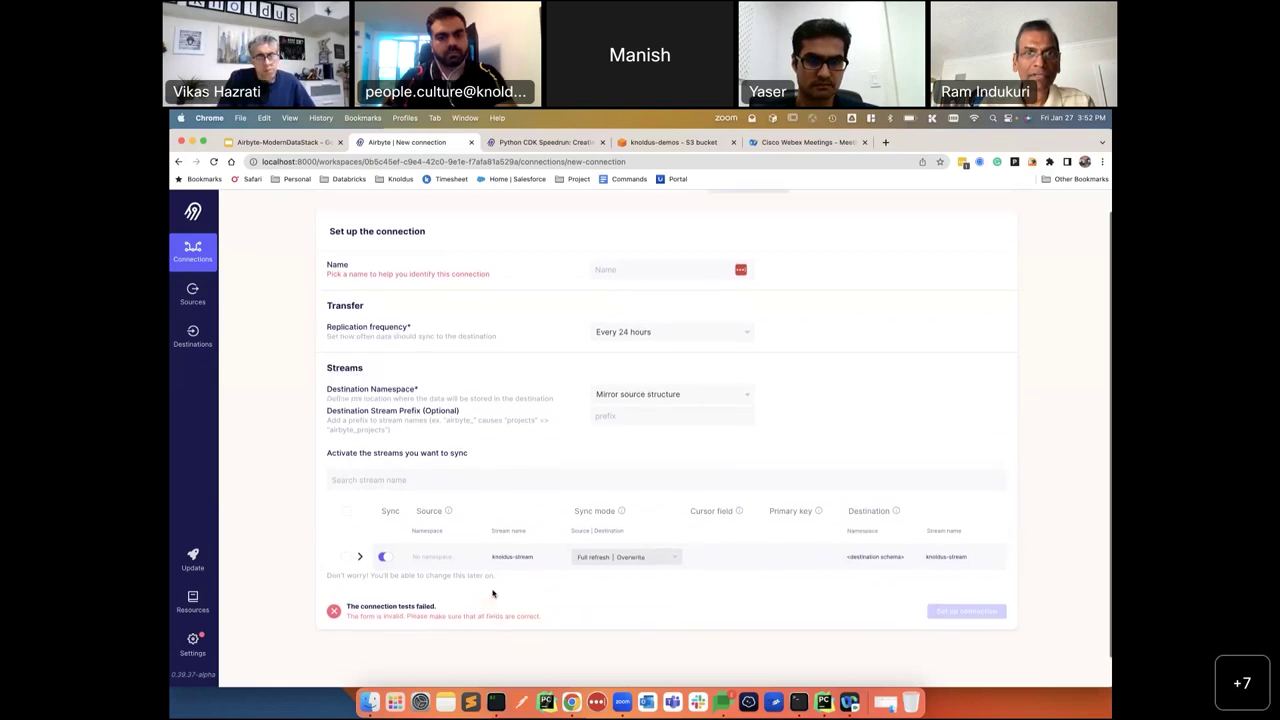
{"action": "left_click", "coordinate": [631, 293]}
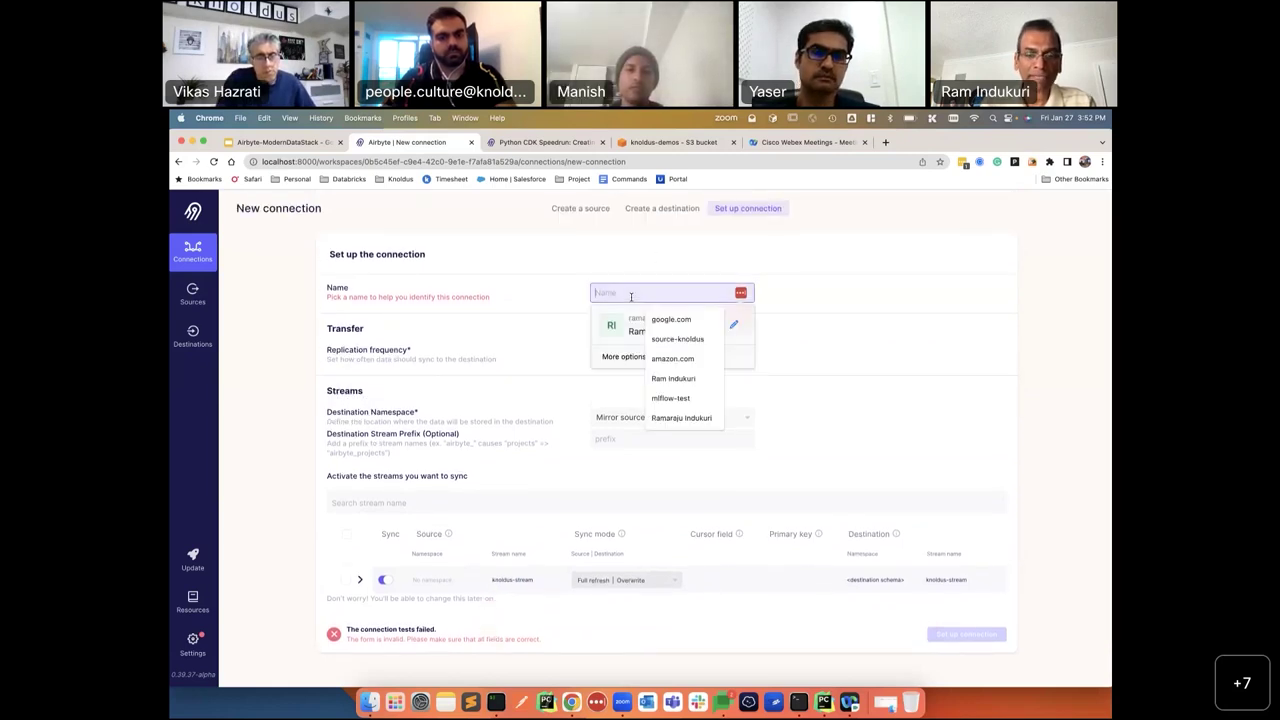
{"action": "type", "text": "test"}
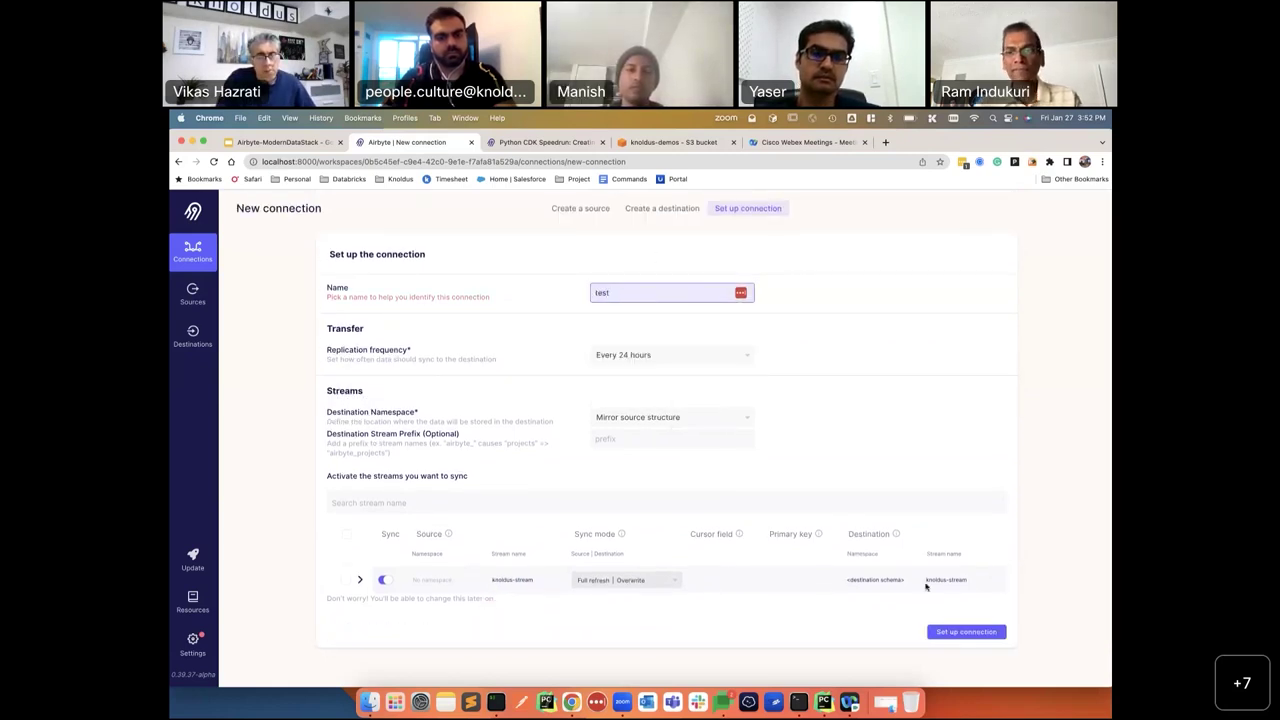
{"action": "left_click", "coordinate": [936, 631]}
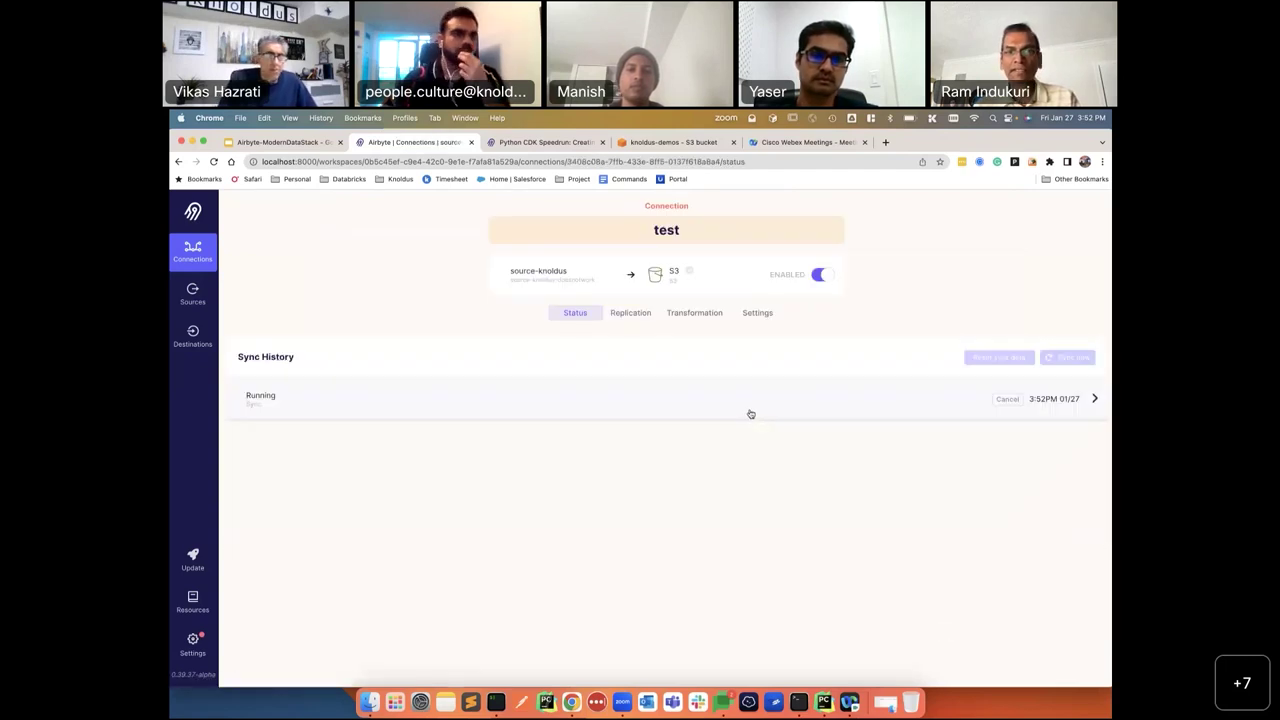
Examine the running sync's log of the test connection, including the error trace of its first attempt.
{"action": "left_click", "coordinate": [781, 396]}
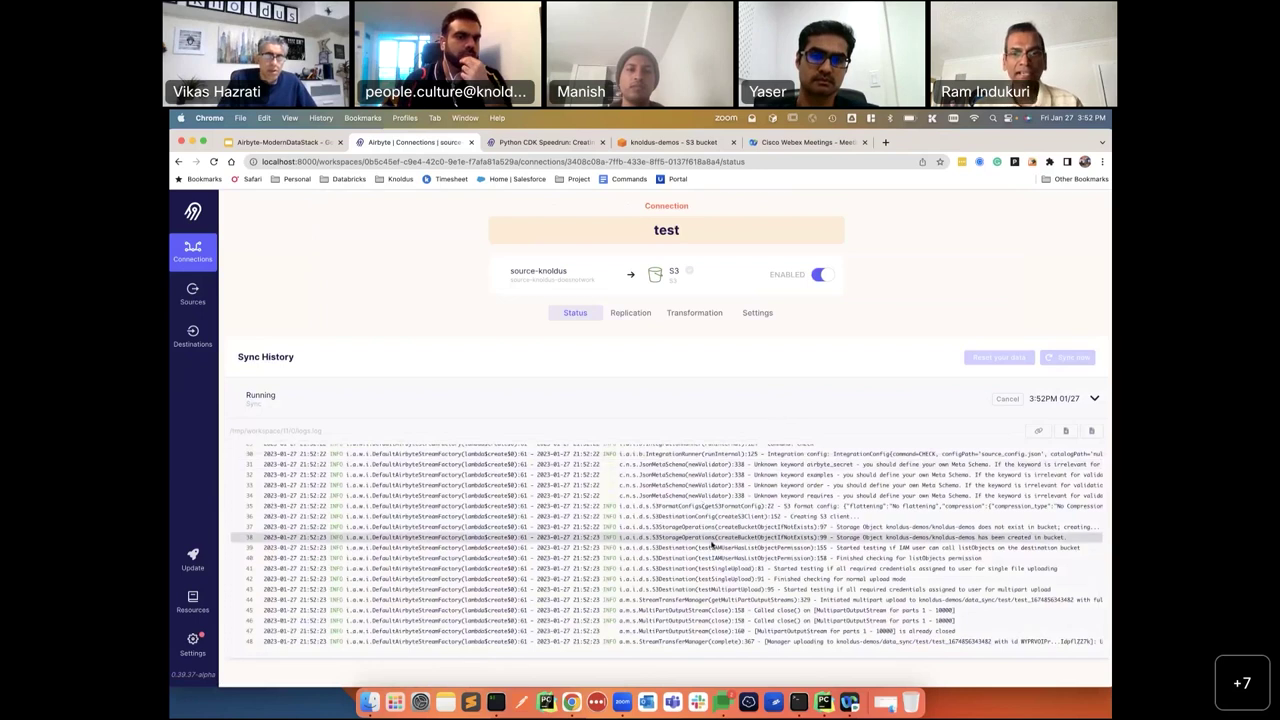
{"action": "scroll", "coordinate": [712, 545], "scroll_direction": "up", "scroll_amount": 10}
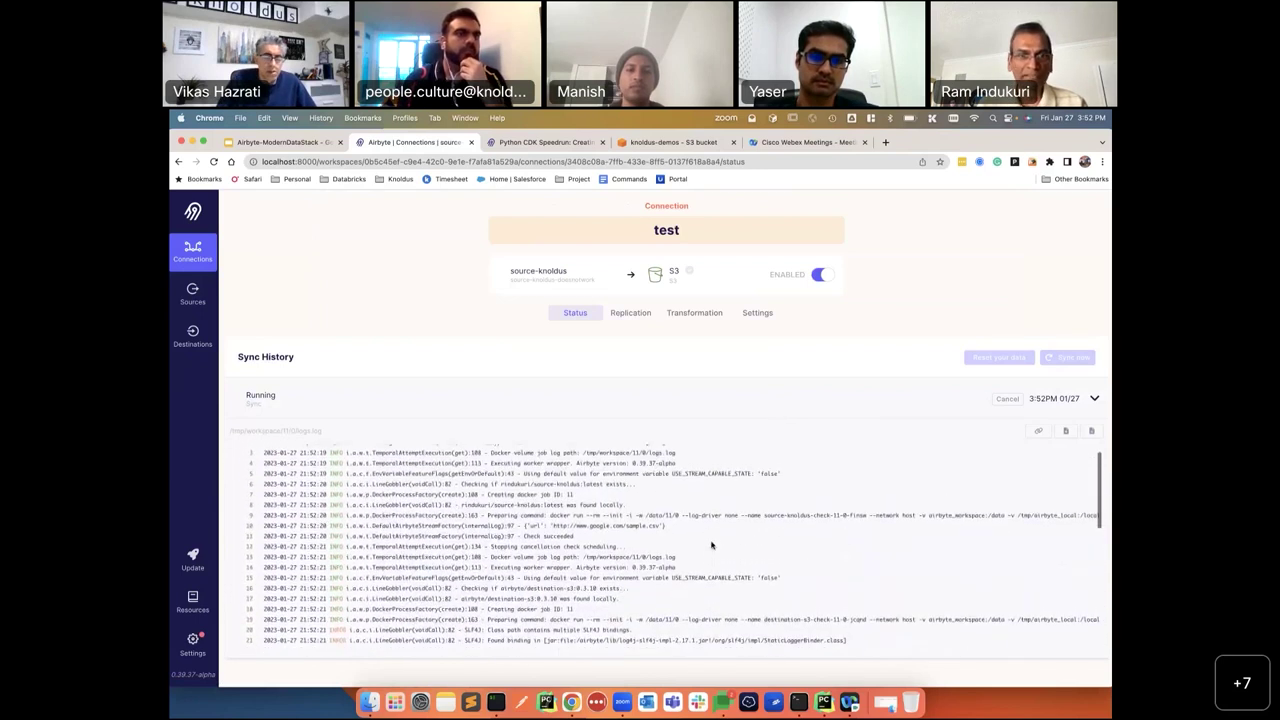
{"action": "scroll", "coordinate": [712, 545], "scroll_direction": "down", "scroll_amount": 10}
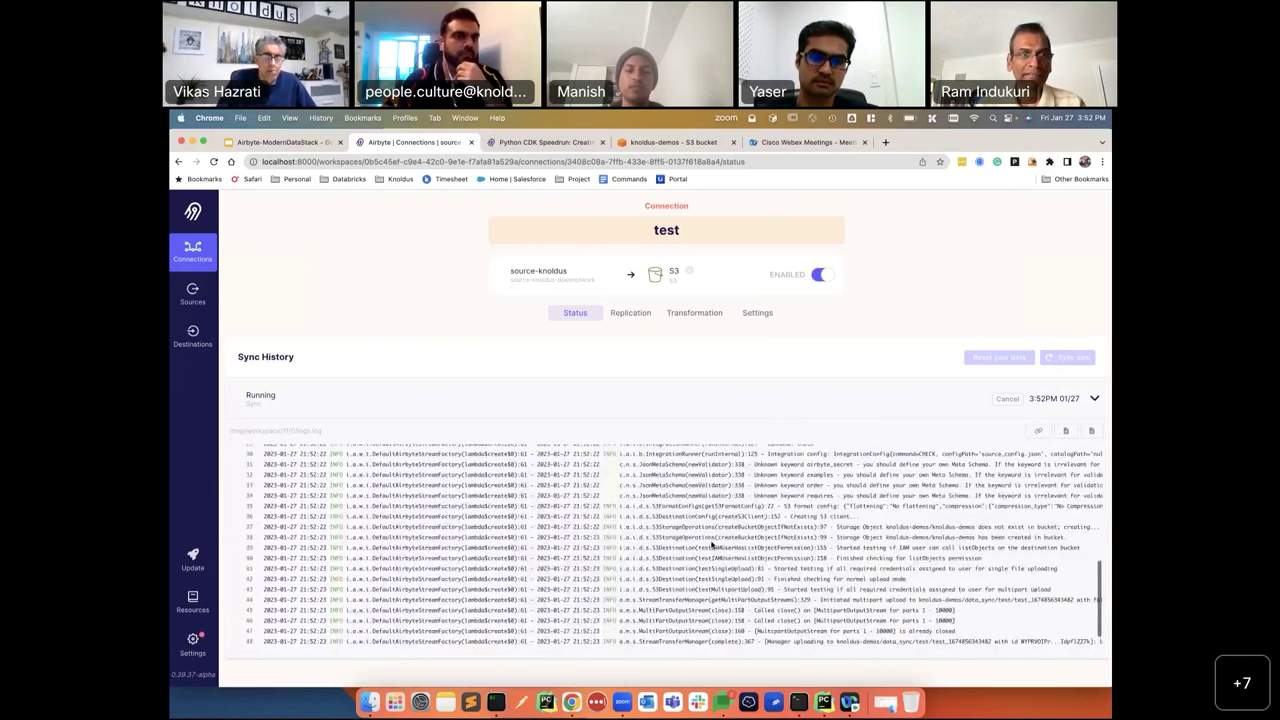
{"action": "scroll", "coordinate": [712, 545], "scroll_direction": "down", "scroll_amount": 1}
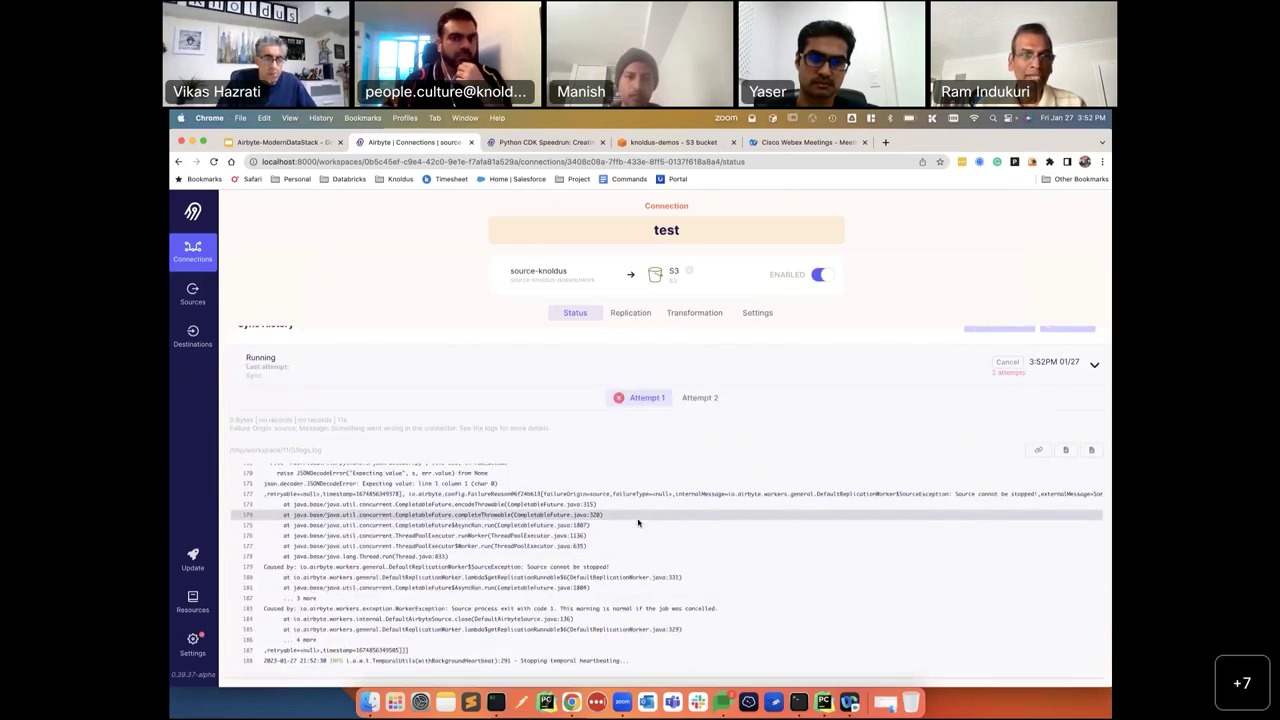
{"action": "scroll", "coordinate": [638, 522], "scroll_direction": "up", "scroll_amount": 5}
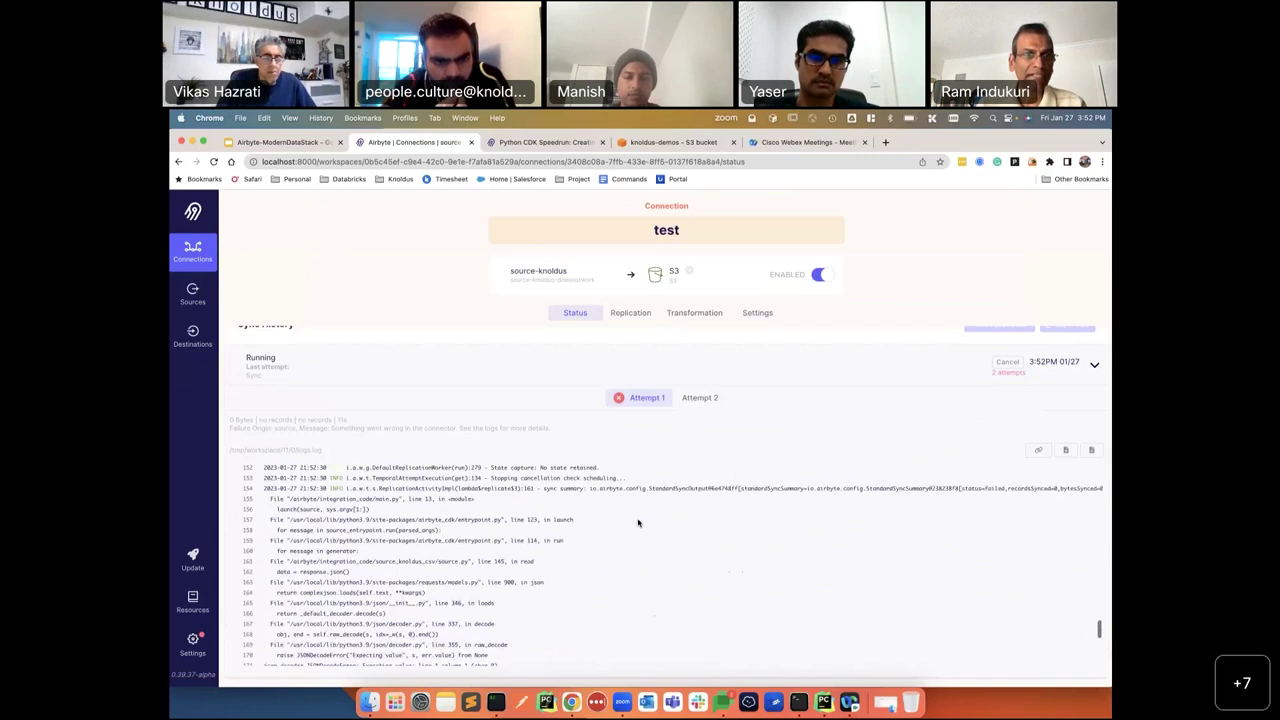
{"action": "scroll", "coordinate": [638, 522], "scroll_direction": "down", "scroll_amount": 4}
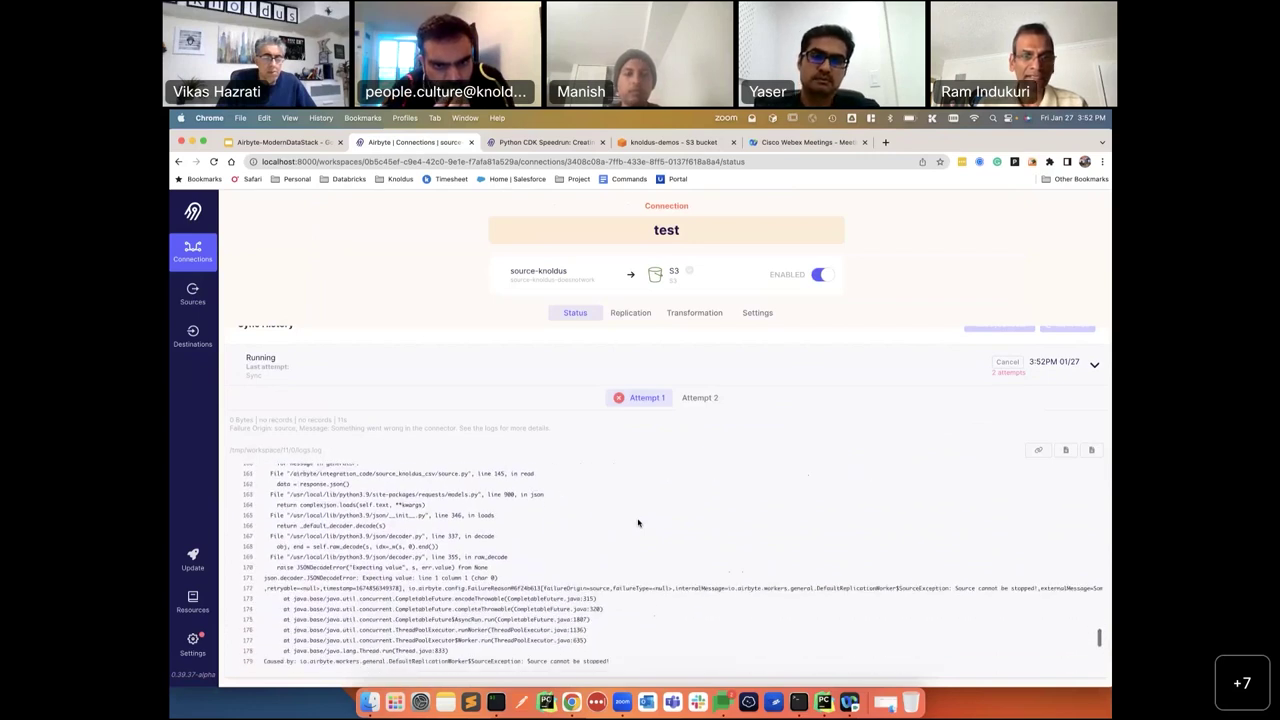
{"action": "scroll", "coordinate": [668, 570], "scroll_direction": "down", "scroll_amount": 2}
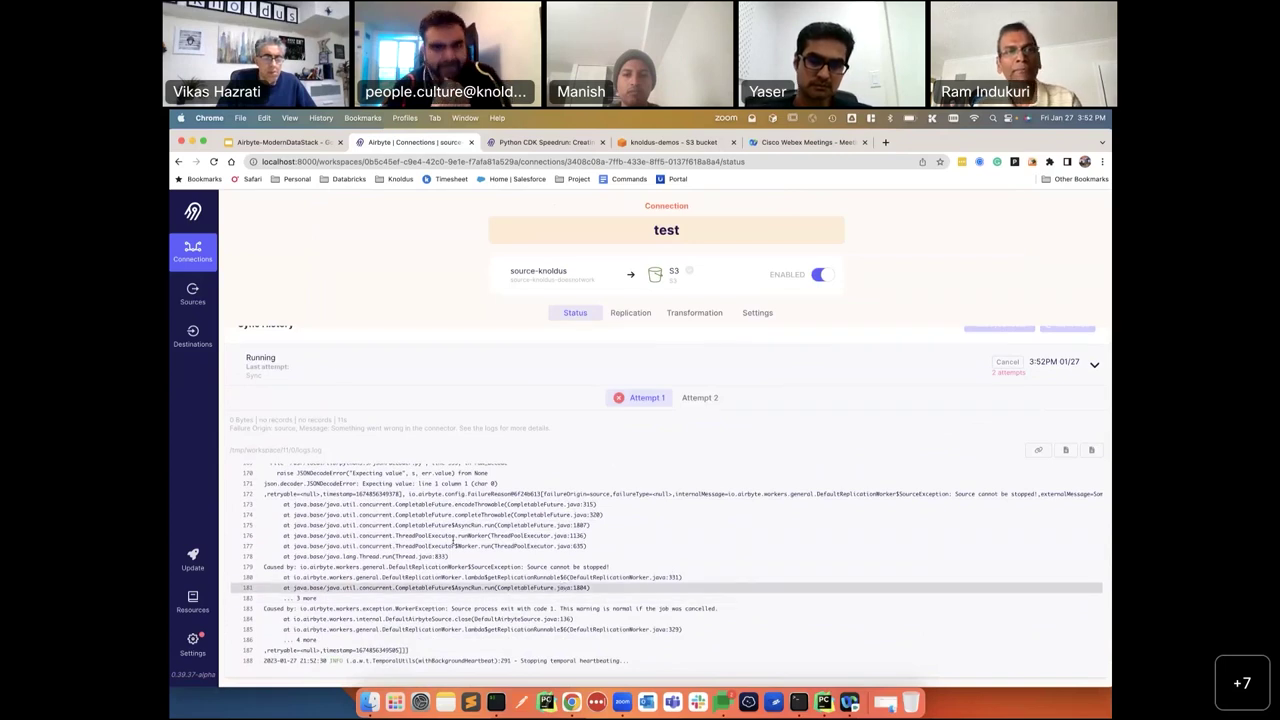
Reopen the test connection, disable it from its settings, and return to the list of sources.
{"action": "left_click", "coordinate": [205, 259]}
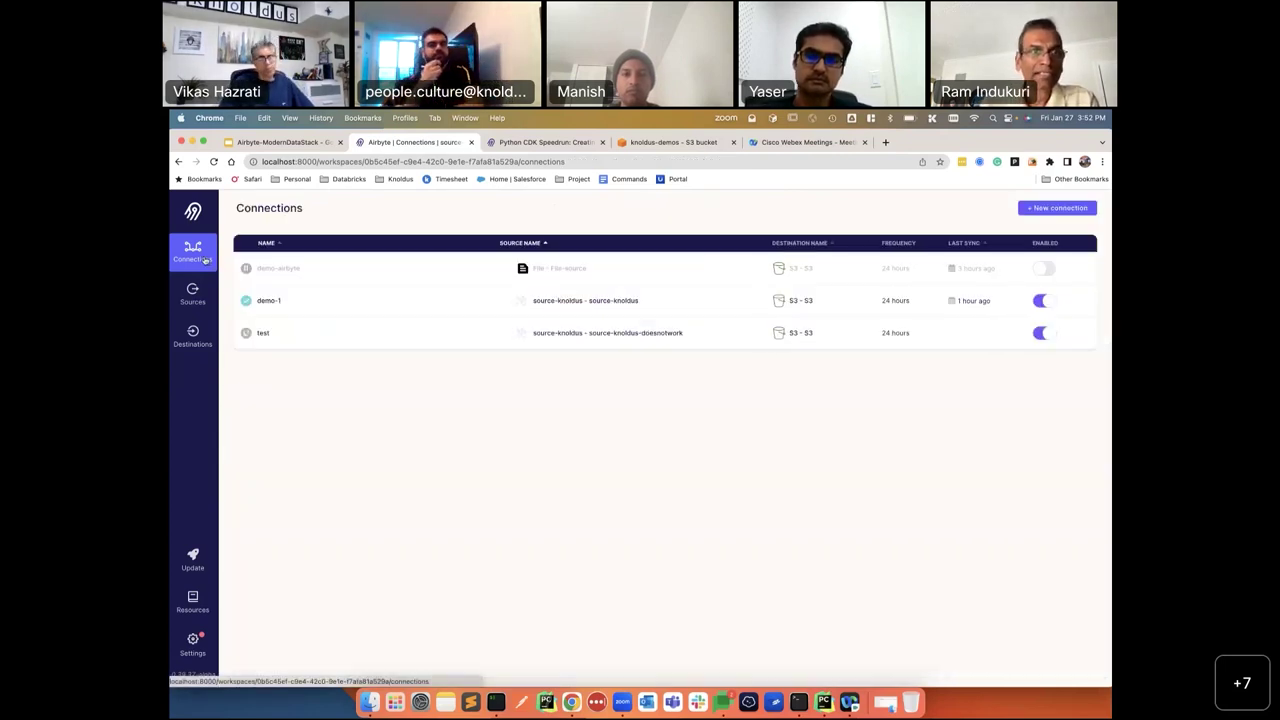
{"action": "left_click", "coordinate": [332, 336]}
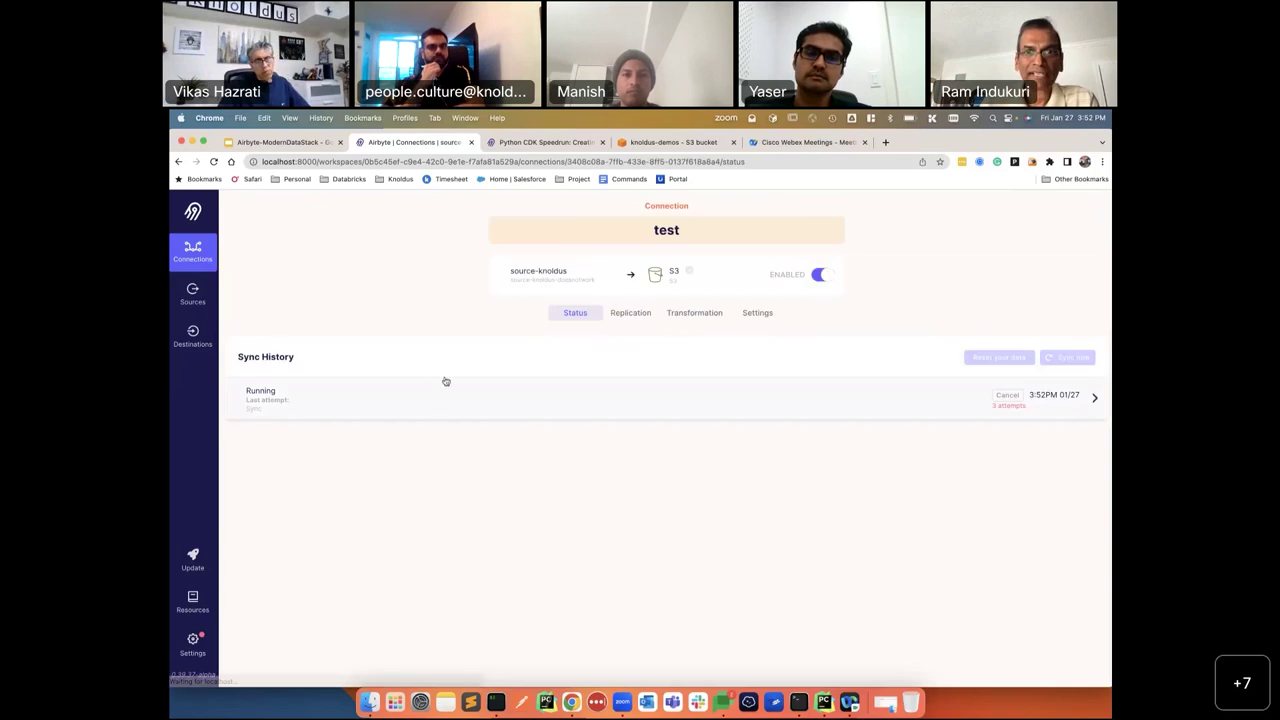
{"action": "left_click", "coordinate": [688, 316]}
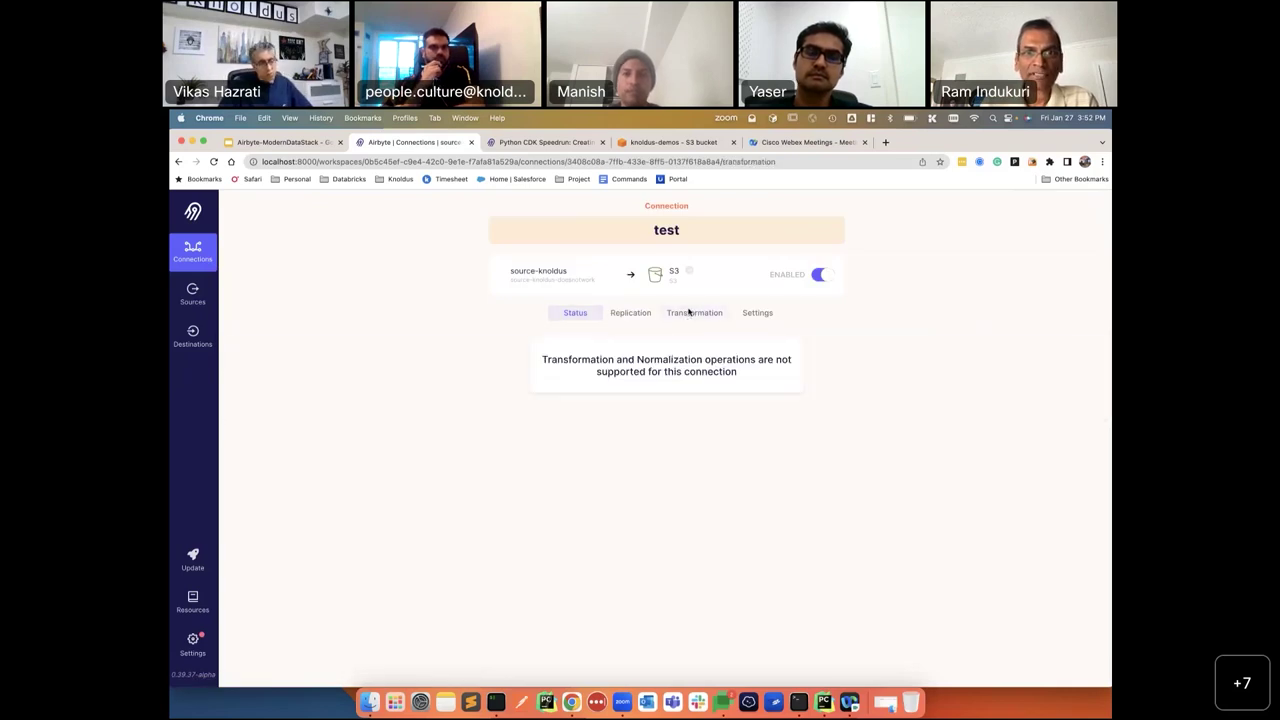
{"action": "left_click", "coordinate": [759, 316]}
{"action": "left_click", "coordinate": [821, 277]}
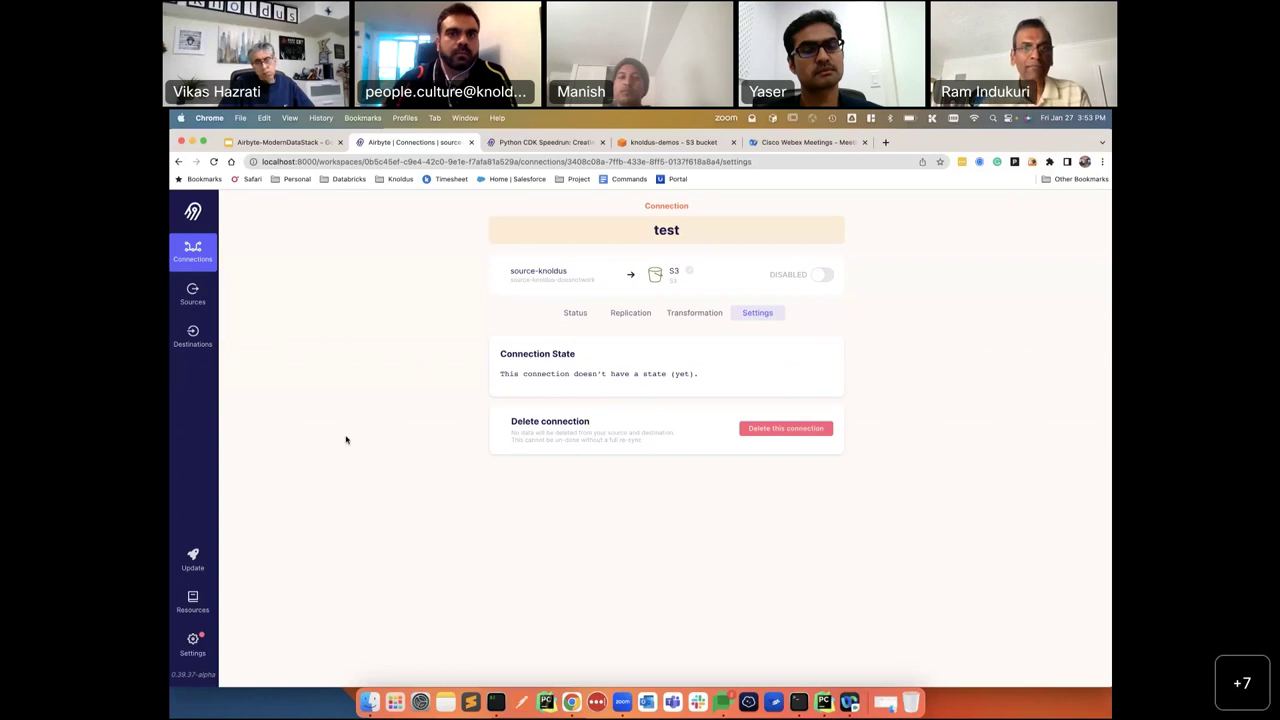
{"action": "left_click", "coordinate": [193, 295]}
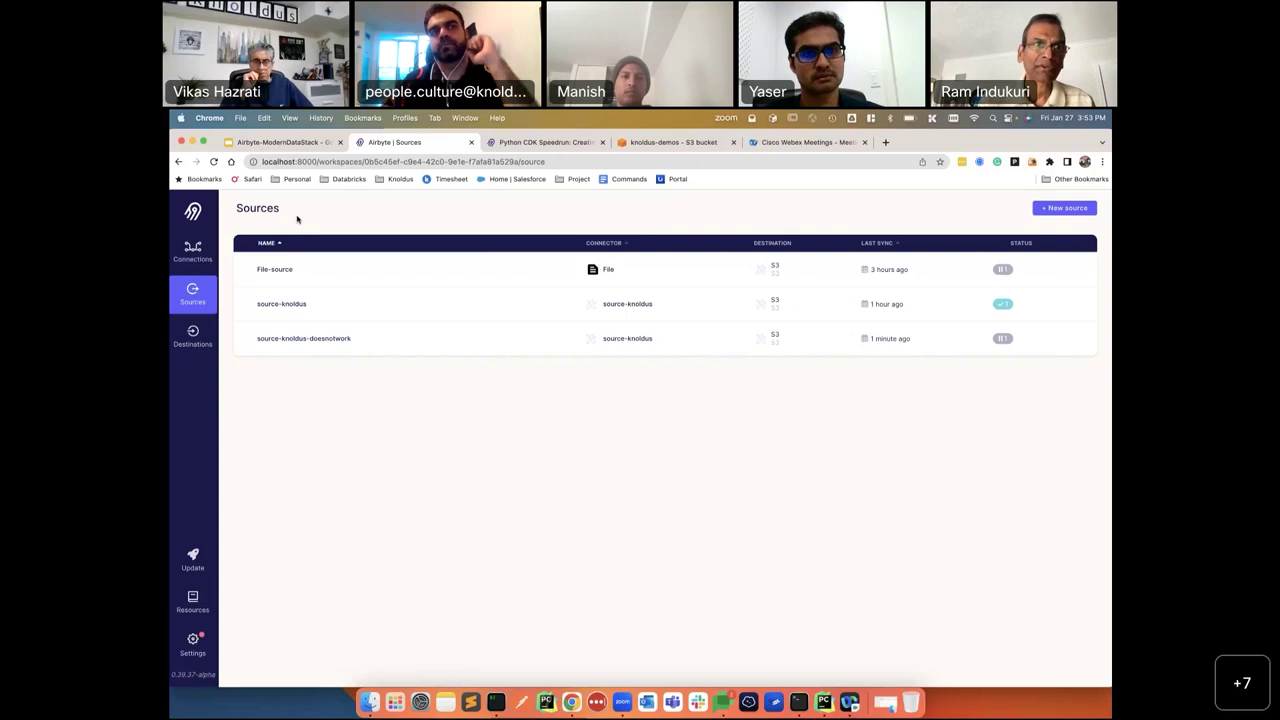
Highlight the workspace ID in the address of the Sources page.
{"action": "left_click", "coordinate": [334, 162]}
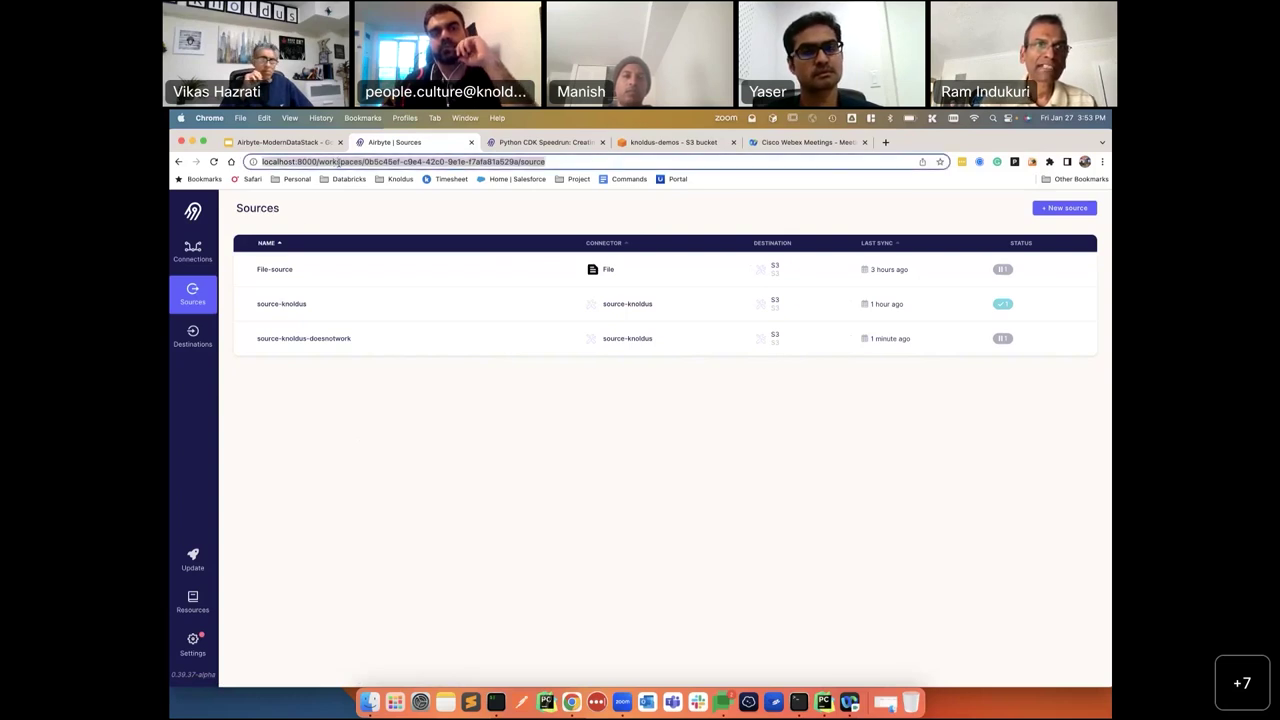
{"action": "double_click", "coordinate": [337, 162]}
{"action": "left_click_drag", "start_coordinate": [365, 162], "coordinate": [518, 161]}
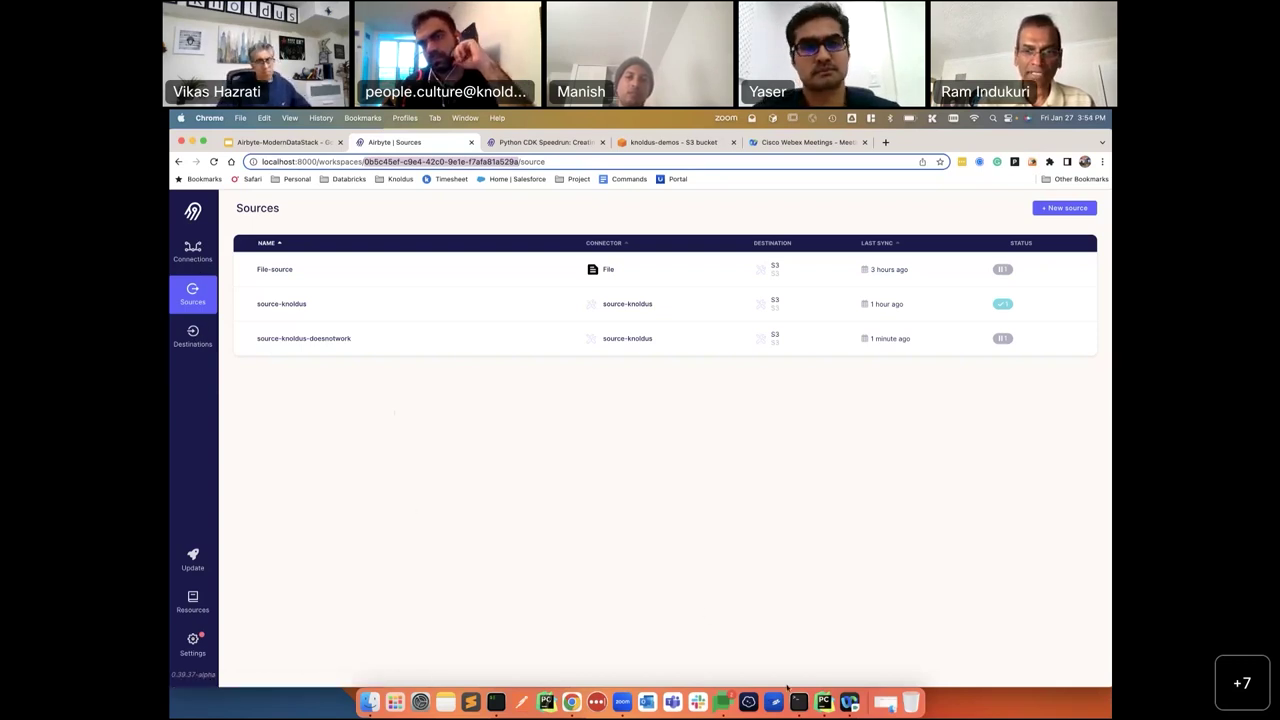
Switch to PyCharm and examine the check method in source.py and the imports above it.
{"action": "left_click", "coordinate": [823, 702]}
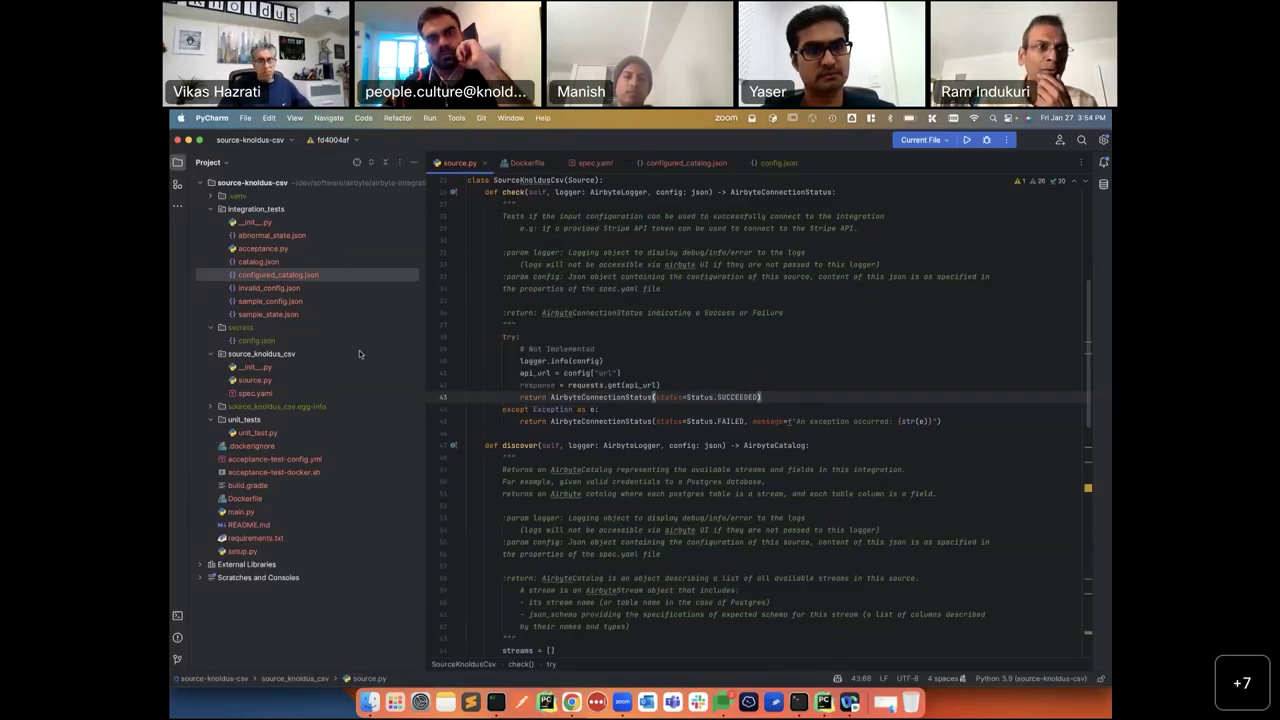
{"action": "mouse_move", "coordinate": [579, 419]}
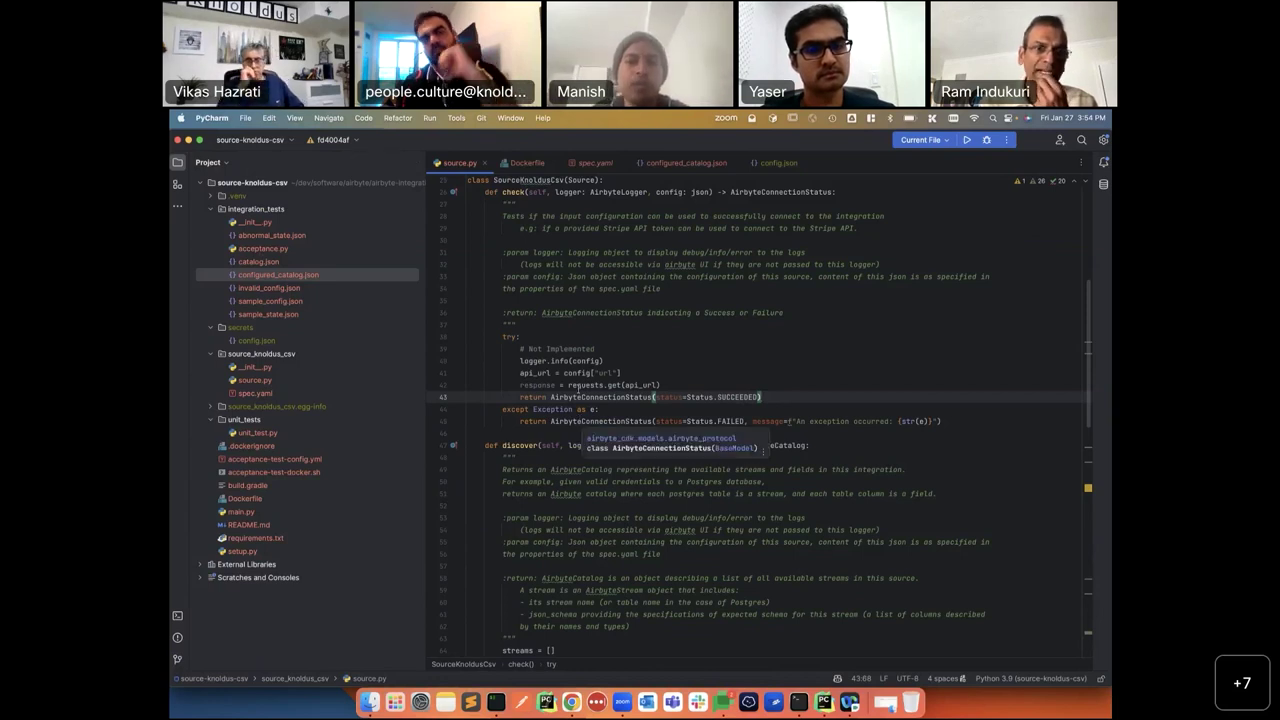
{"action": "left_click", "coordinate": [547, 324]}
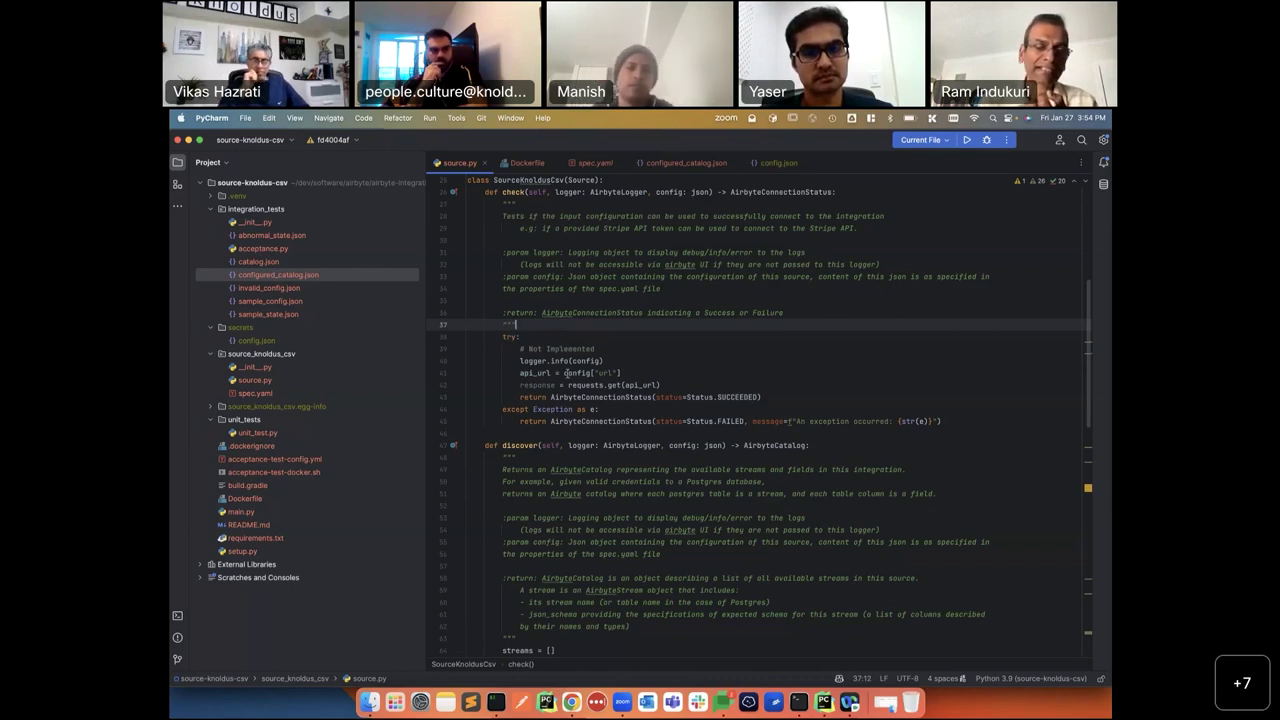
{"action": "mouse_move", "coordinate": [565, 373]}
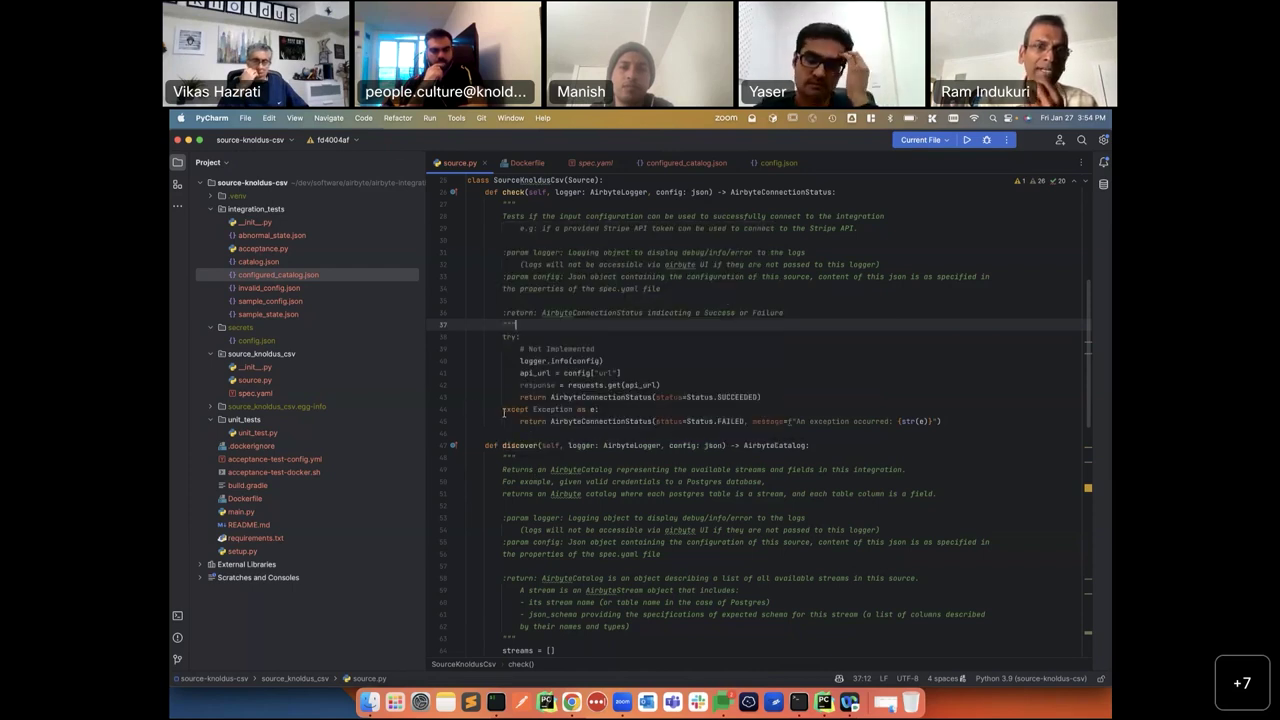
{"action": "scroll", "coordinate": [520, 420], "scroll_direction": "up", "scroll_amount": 8}
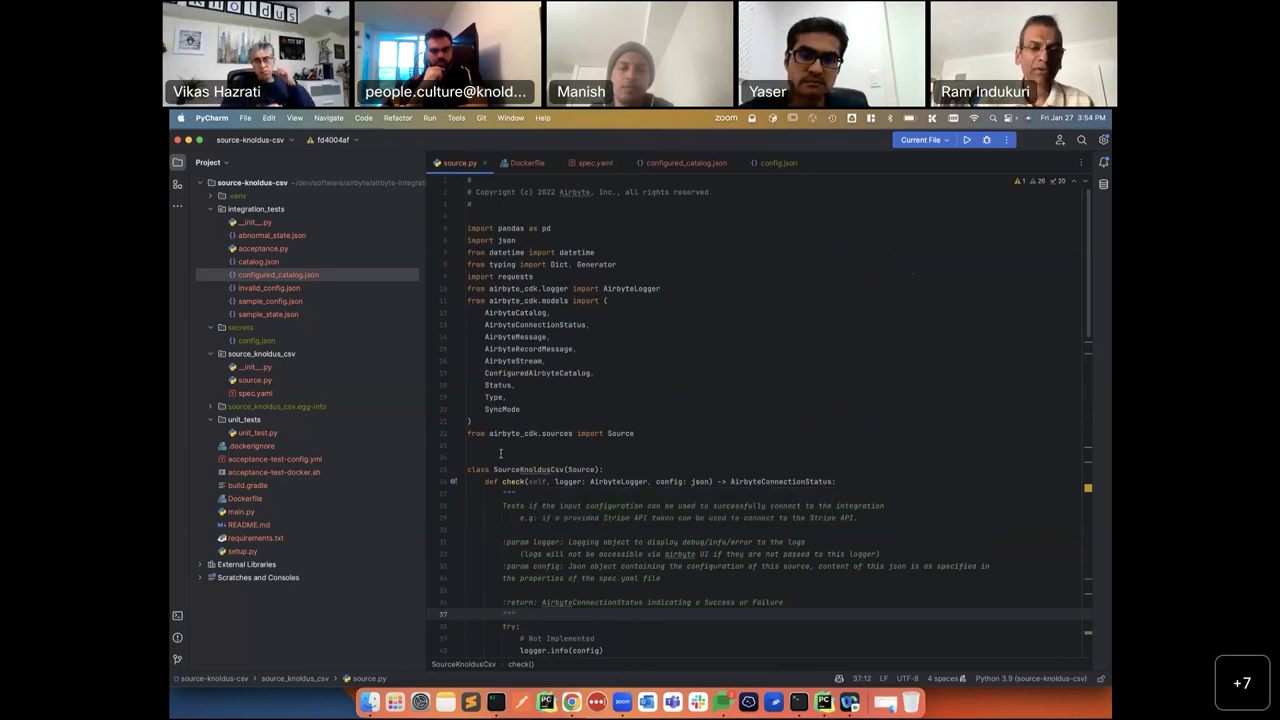
Switch to the iTerm session in the source-knoldus-csv folder, go up three levels with cd ../../../ and list the contents.
{"action": "left_click", "coordinate": [496, 702]}
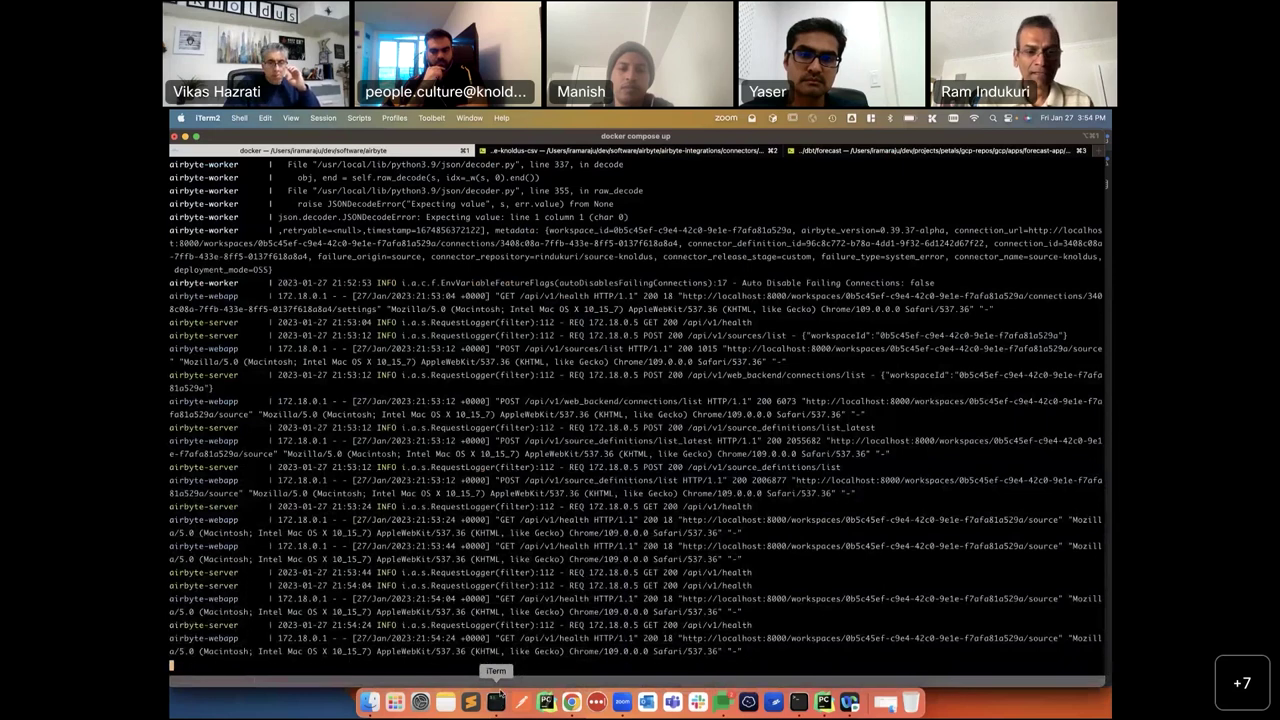
{"action": "key", "text": "super+2"}
{"action": "type", "text": "cd"}
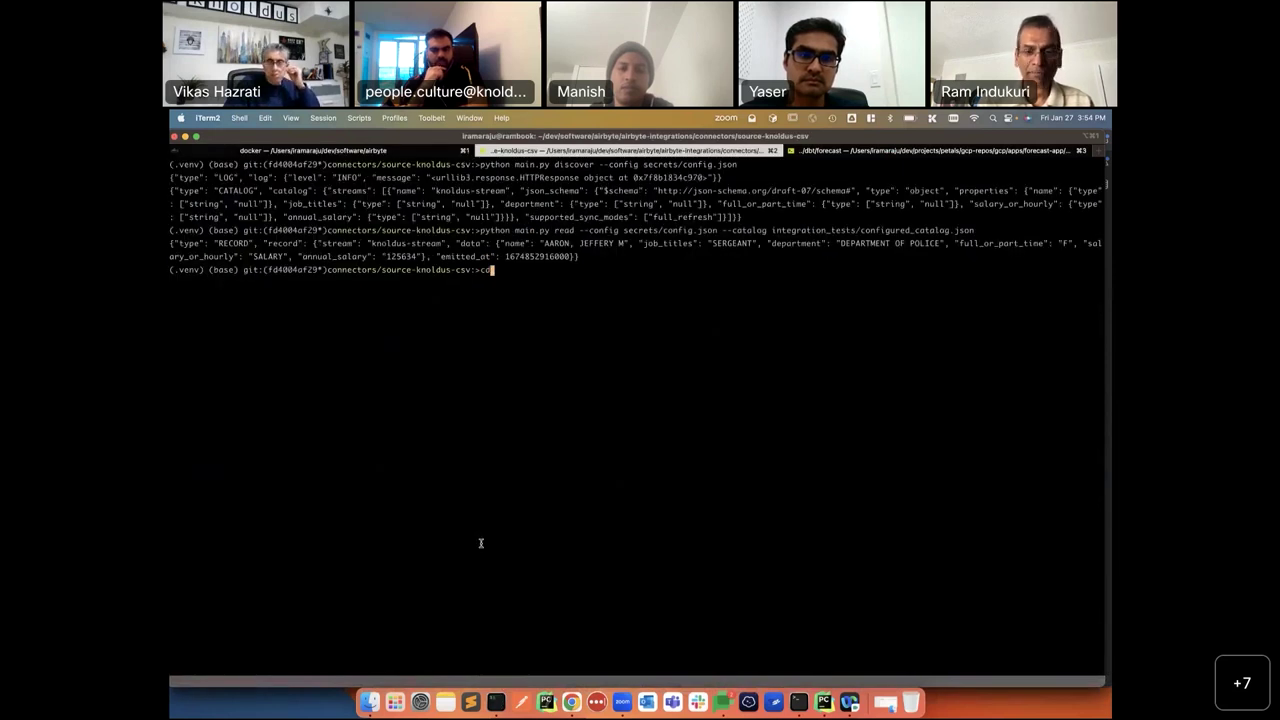
{"action": "type", "text": " ../../.."}
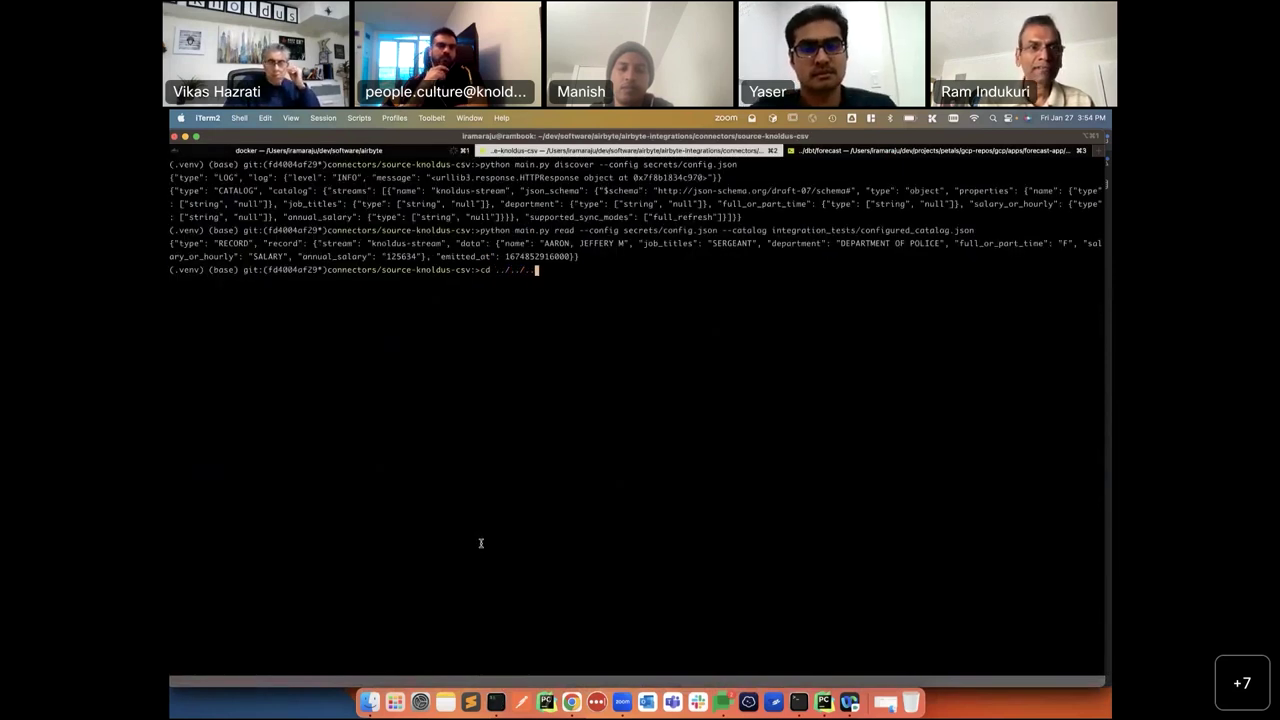
{"action": "type", "text": "/"}
{"action": "key", "text": "Return"}
{"action": "type", "text": "ls"}
{"action": "key", "text": "Return"}
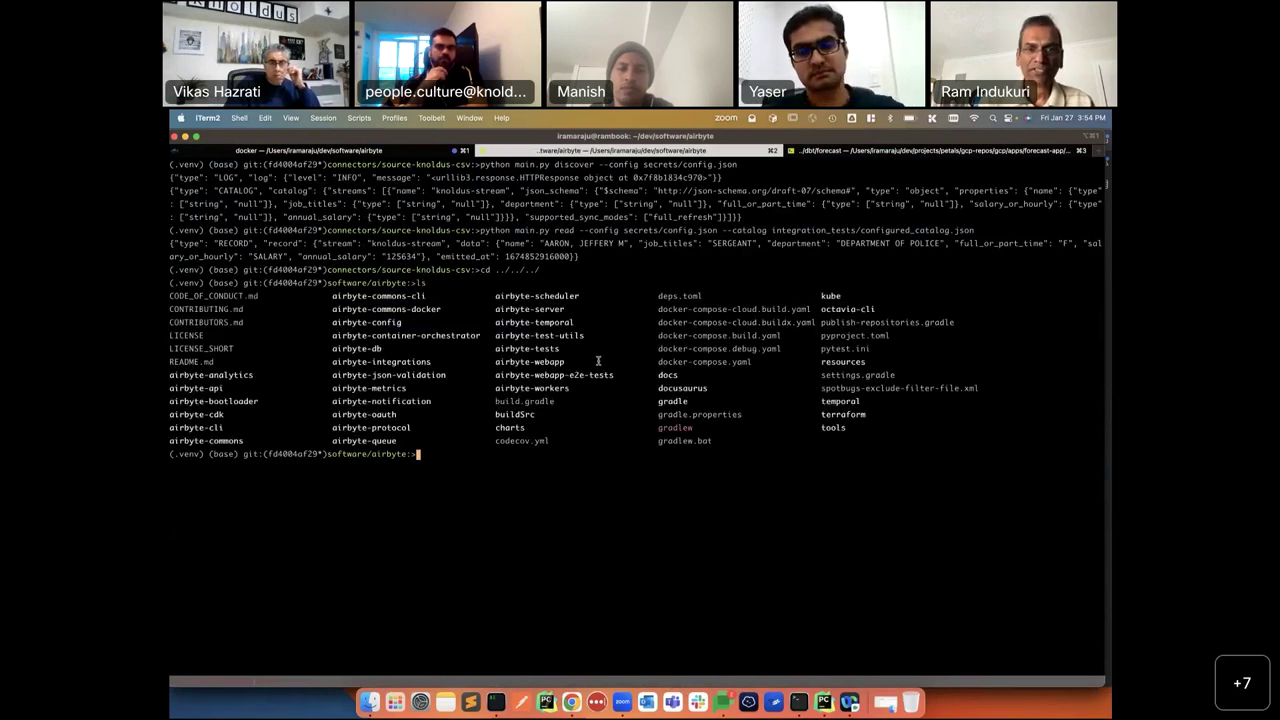
Change into the airbyte-integrations folder and list its contents.
{"action": "type", "text": "cd airbyte-in"}
{"action": "key", "text": "Tab"}
{"action": "key", "text": "Return"}
{"action": "type", "text": "l"}
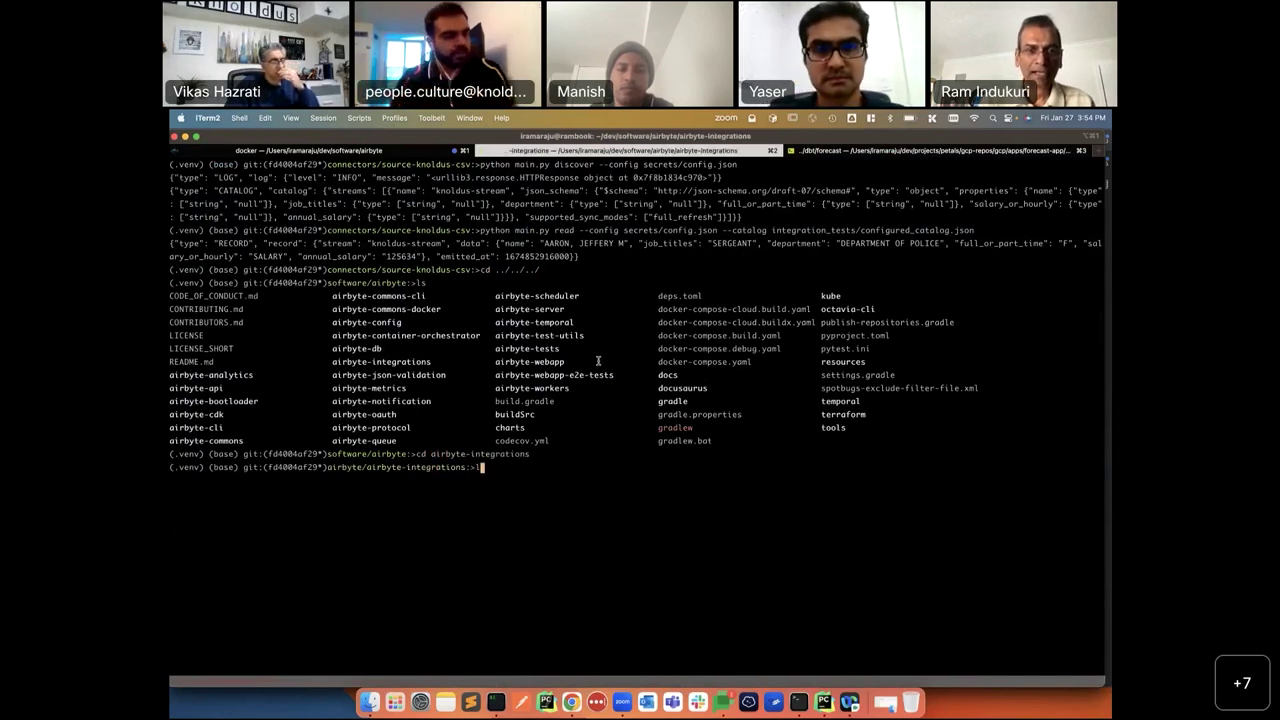
{"action": "type", "text": "s"}
{"action": "key", "text": "Return"}
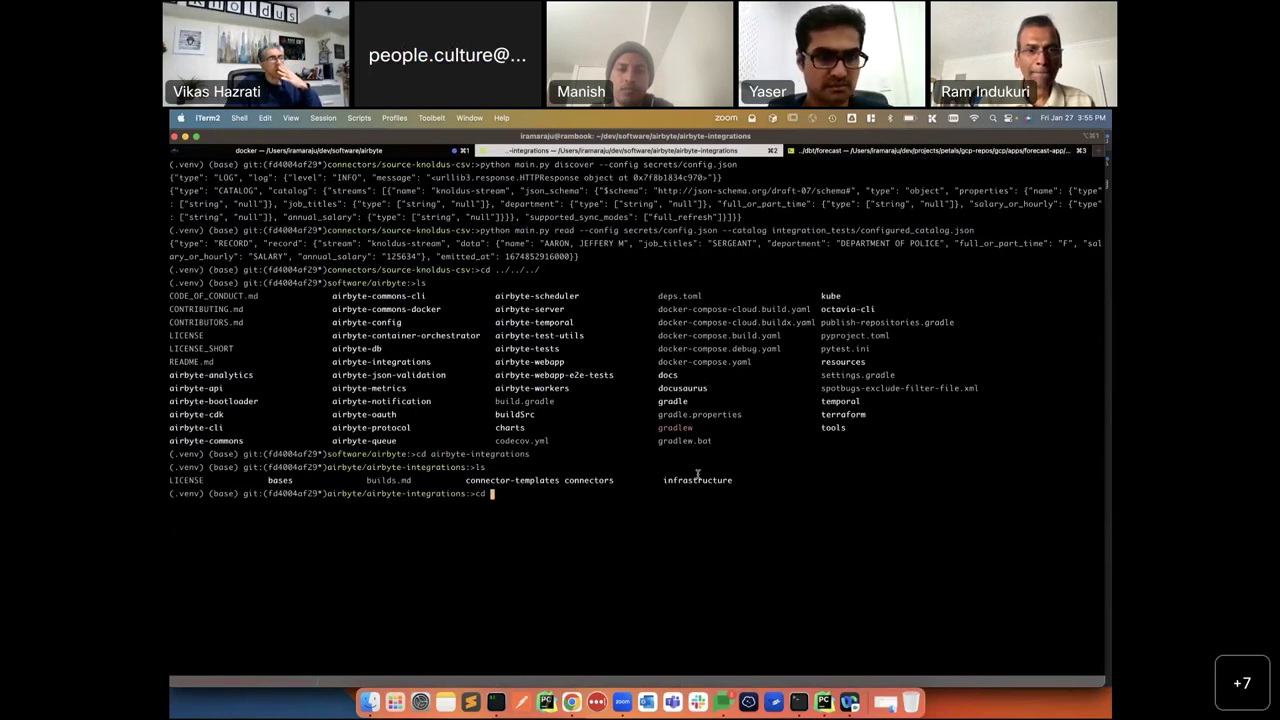
Change into the connectors folder and list the available source and destination connectors.
{"action": "type", "text": "nnector"}
{"action": "key", "text": "Return"}
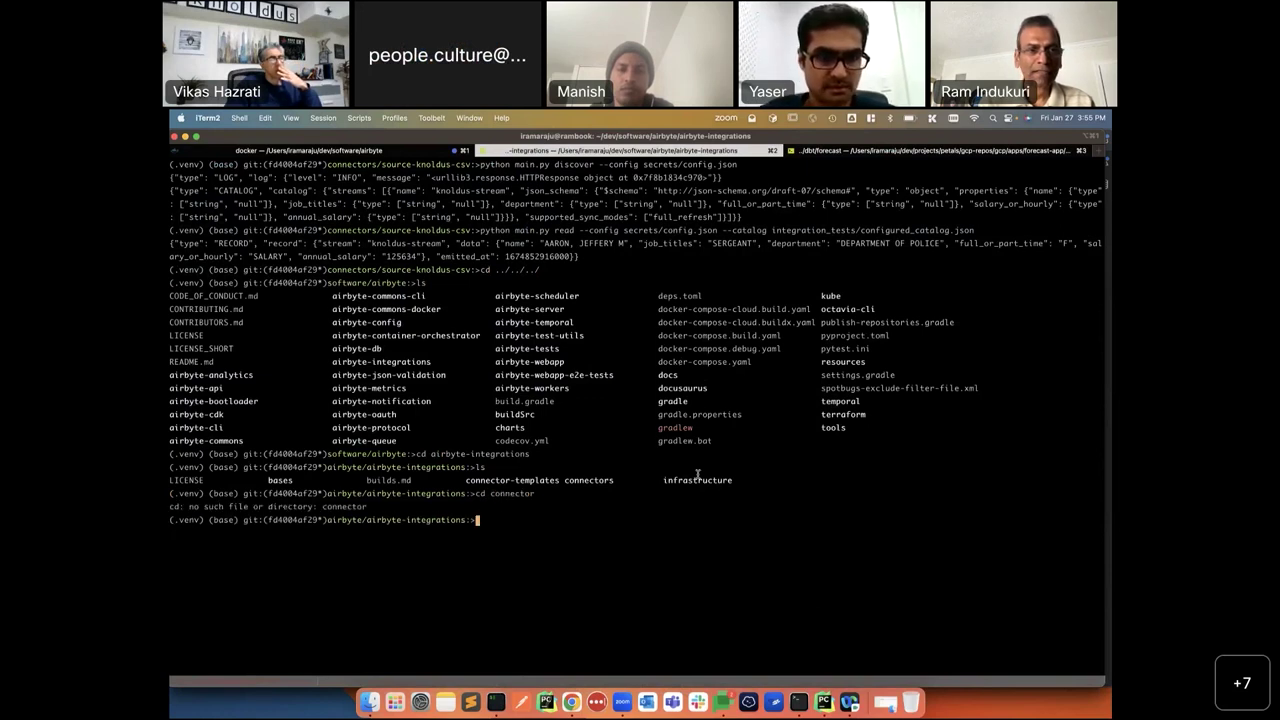
{"action": "key", "text": "Up"}
{"action": "key", "text": "Tab"}
{"action": "key", "text": "Tab"}
{"action": "key", "text": "Tab"}
{"action": "key", "text": "Return"}
{"action": "key", "text": "Return"}
{"action": "type", "text": "ls"}
{"action": "key", "text": "Return"}
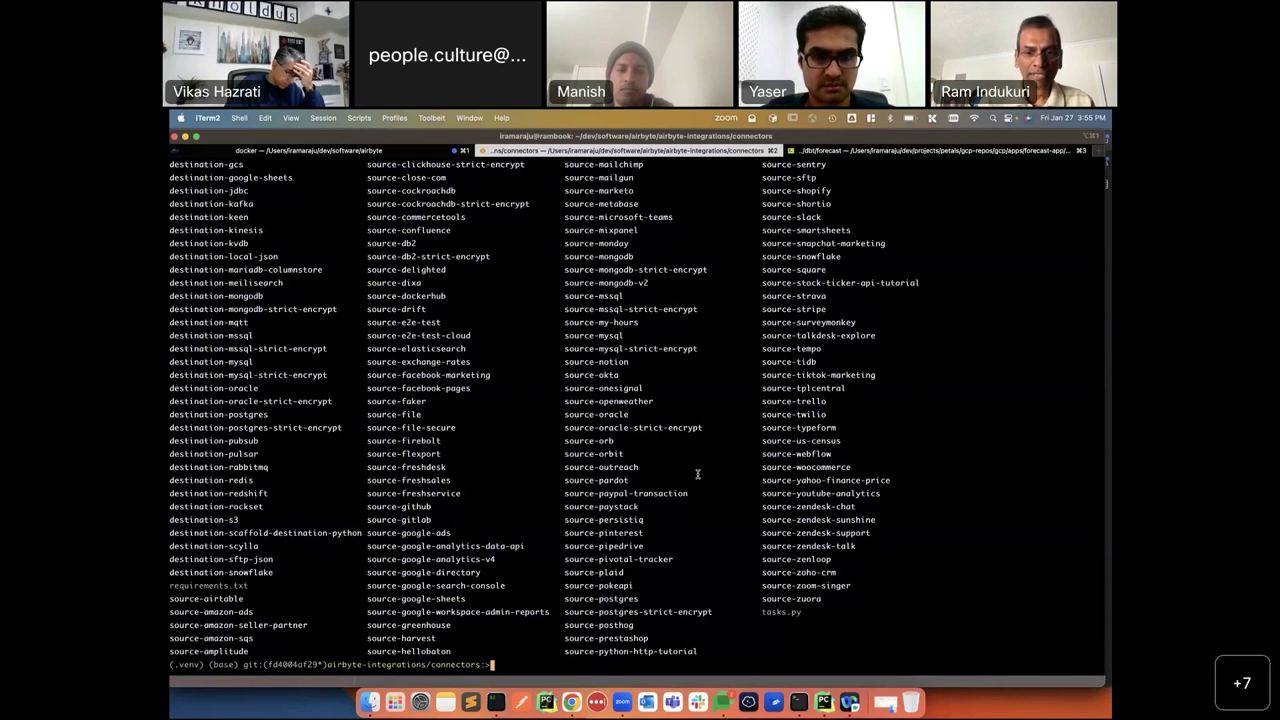
Discard the partial ls command and go back up one folder with cd ../.
{"action": "type", "text": "ls go"}
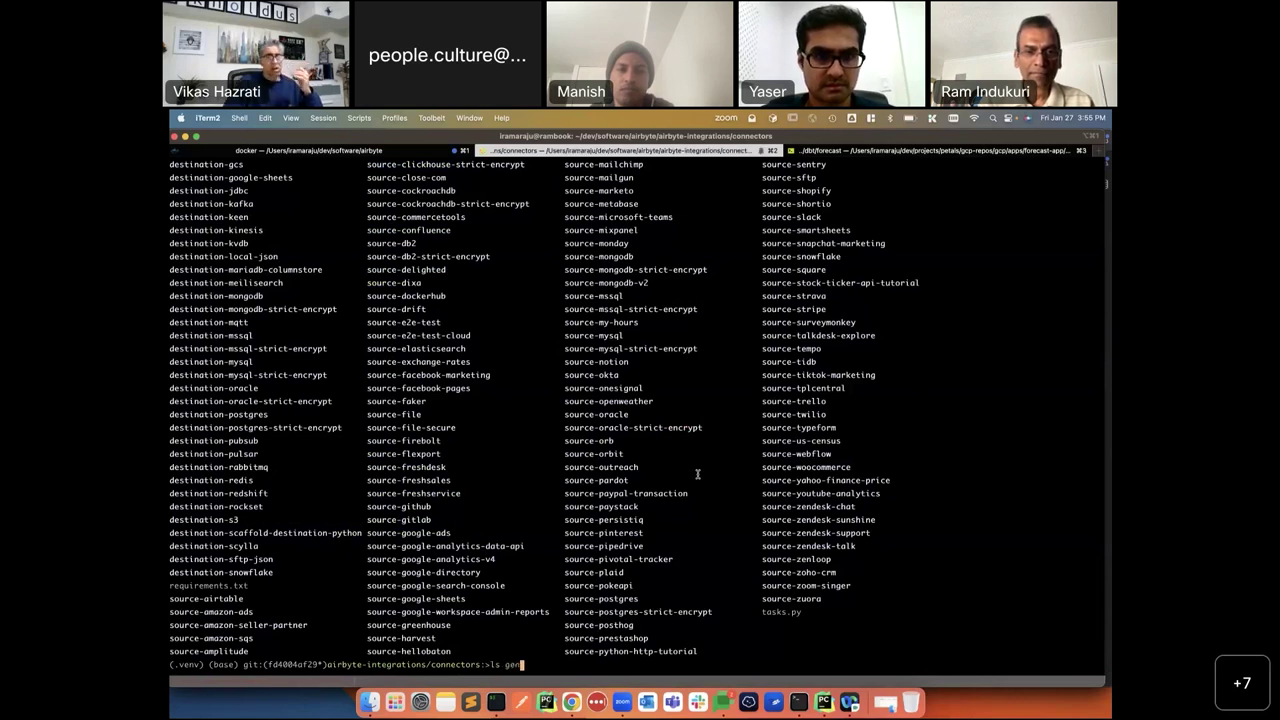
{"action": "key", "text": "BackSpace"}
{"action": "key", "text": "BackSpace"}
{"action": "key", "text": "BackSpace"}
{"action": "key", "text": "BackSpace"}
{"action": "key", "text": "BackSpace"}
{"action": "type", "text": "cd ../"}
{"action": "key", "text": "Return"}
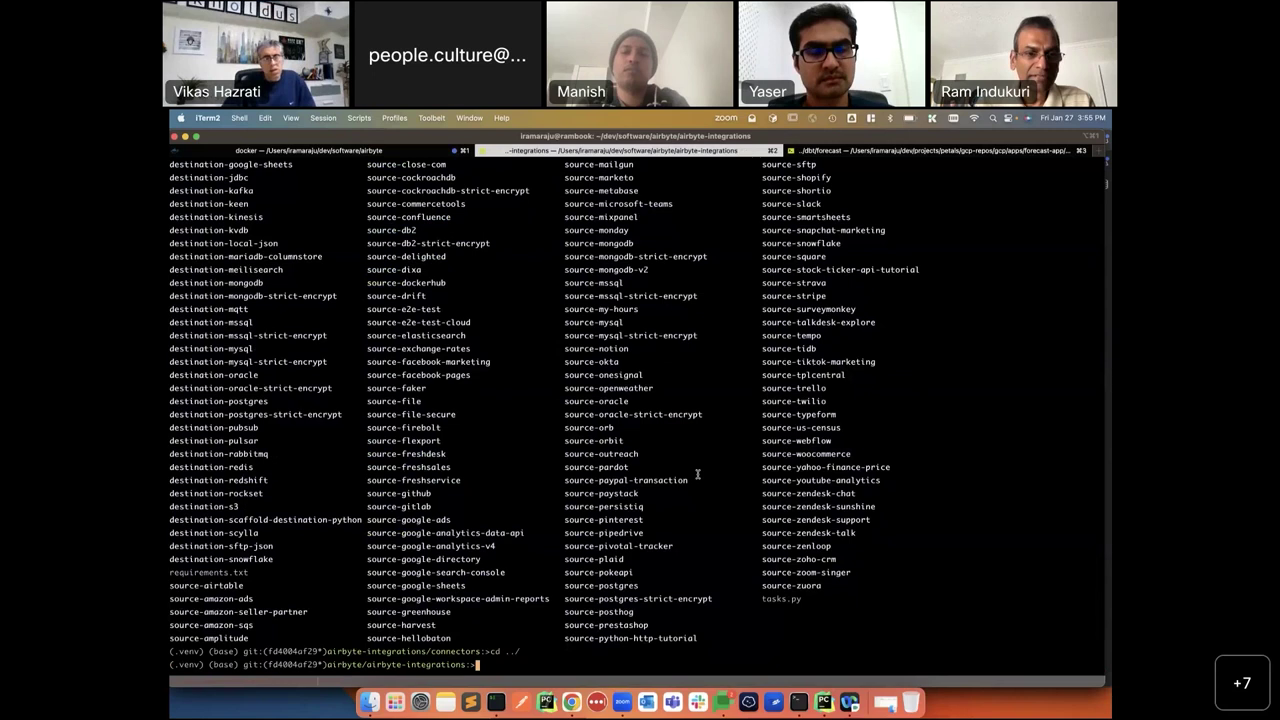
Switch to PyCharm, open spec.yaml and highlight its properties block and the url property.
{"action": "left_click", "coordinate": [824, 702]}
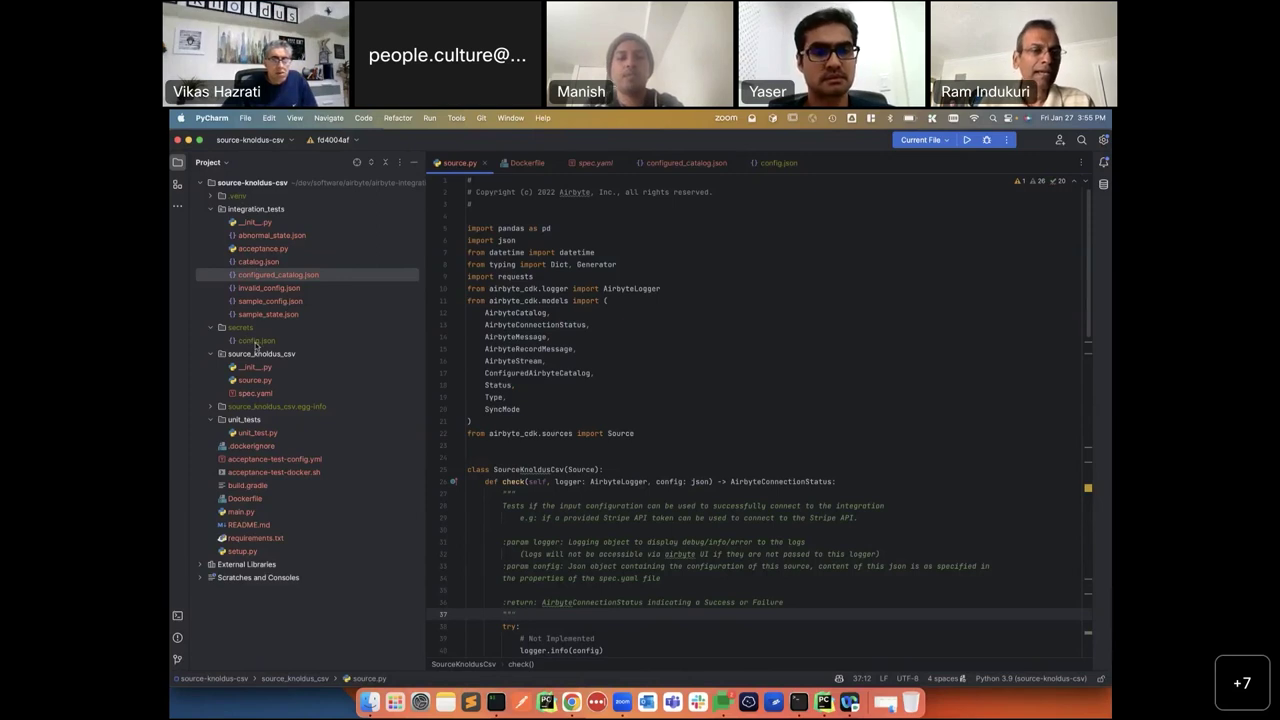
{"action": "double_click", "coordinate": [267, 395]}
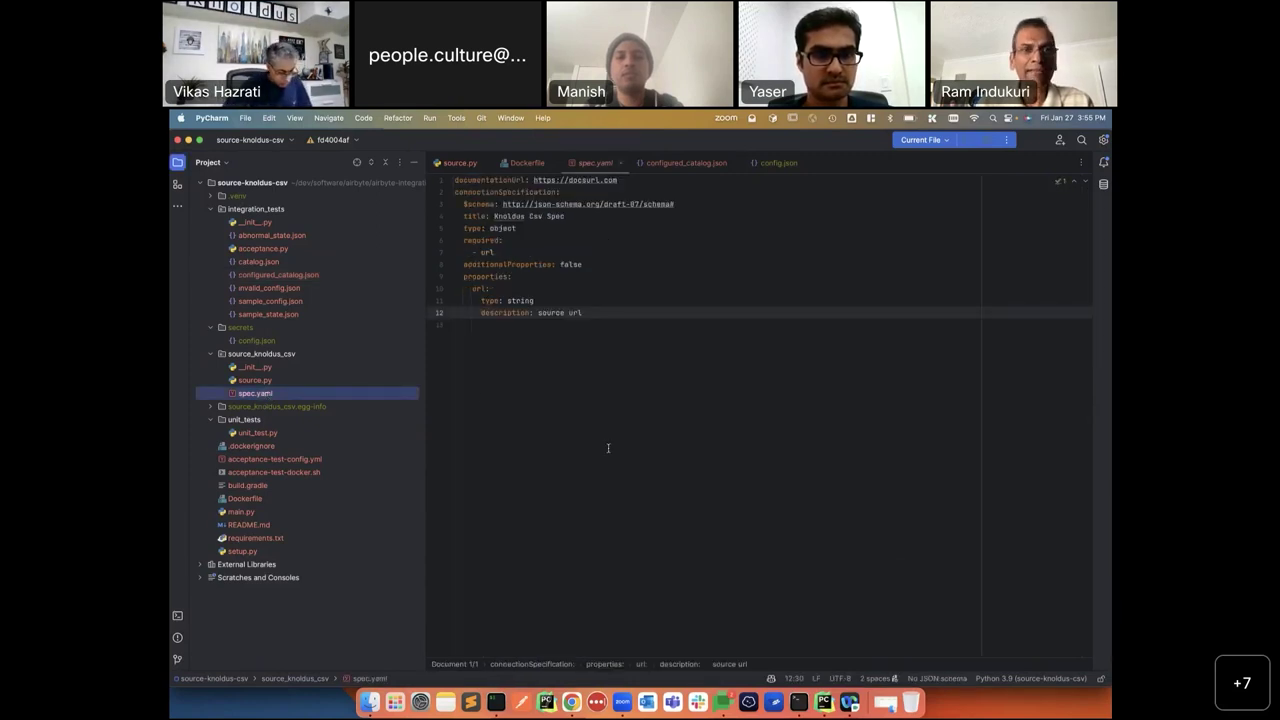
{"action": "left_click_drag", "start_coordinate": [582, 313], "coordinate": [455, 277]}
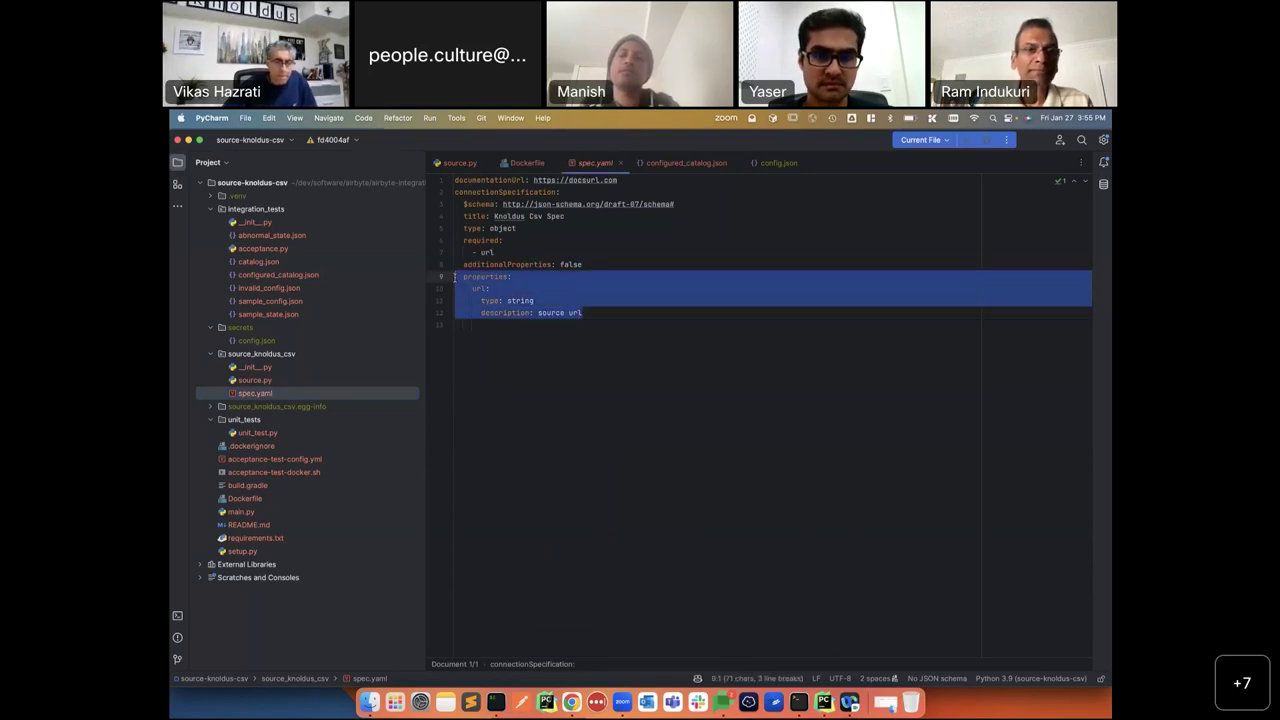
{"action": "left_click", "coordinate": [600, 313]}
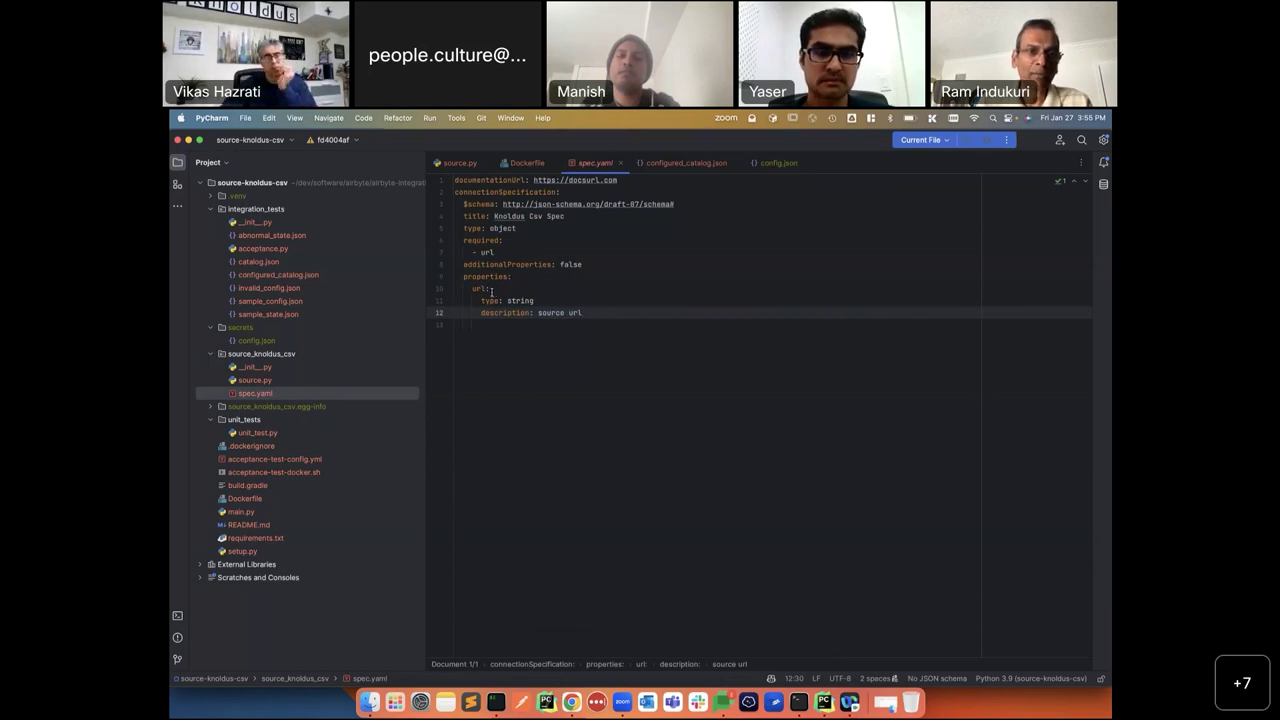
{"action": "double_click", "coordinate": [479, 289]}
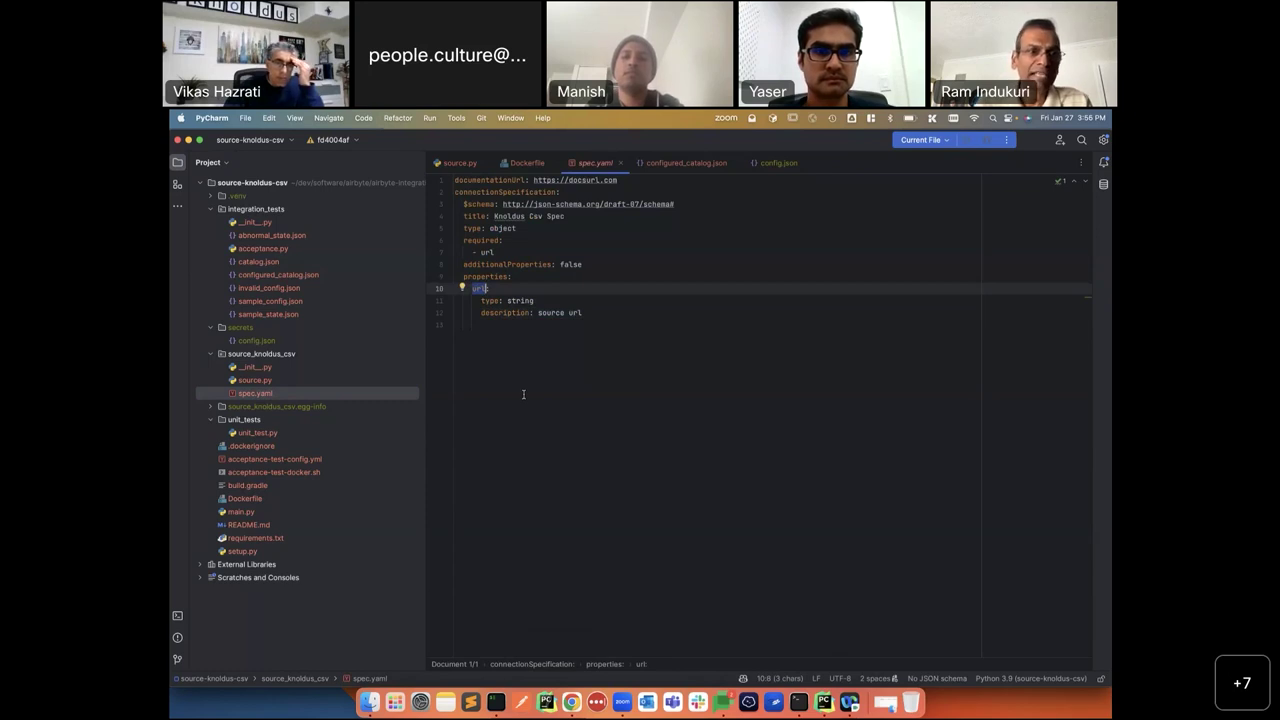
Reopen source.py and examine the check method of SourceKnoldusCsv, including its docstring and returned connection statuses.
{"action": "double_click", "coordinate": [256, 381]}
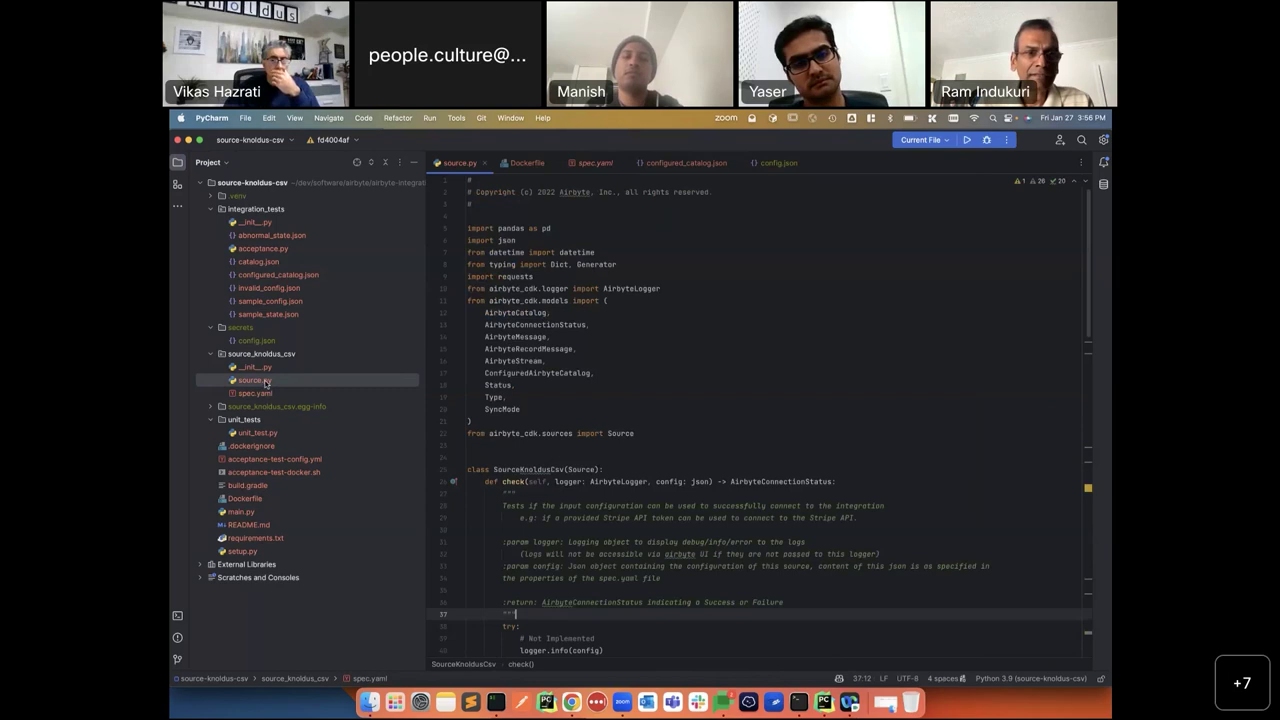
{"action": "scroll", "coordinate": [581, 456], "scroll_direction": "down", "scroll_amount": 8}
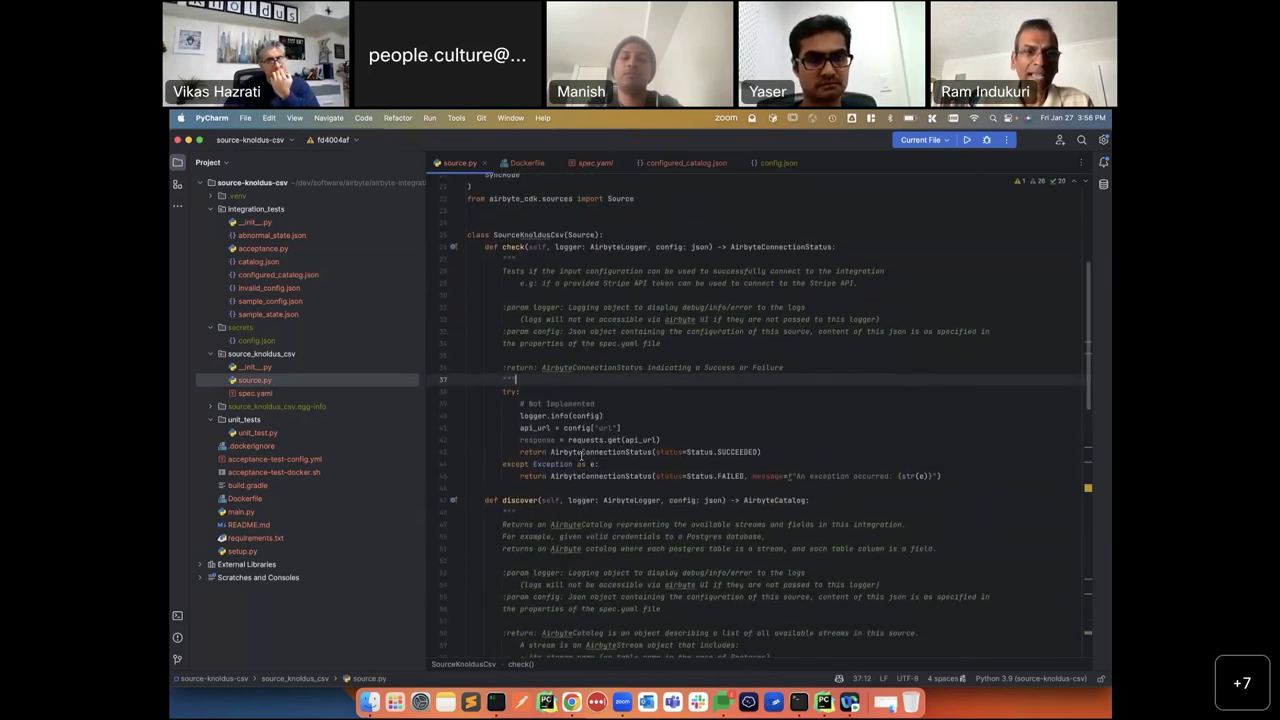
{"action": "scroll", "coordinate": [581, 456], "scroll_direction": "down", "scroll_amount": 4}
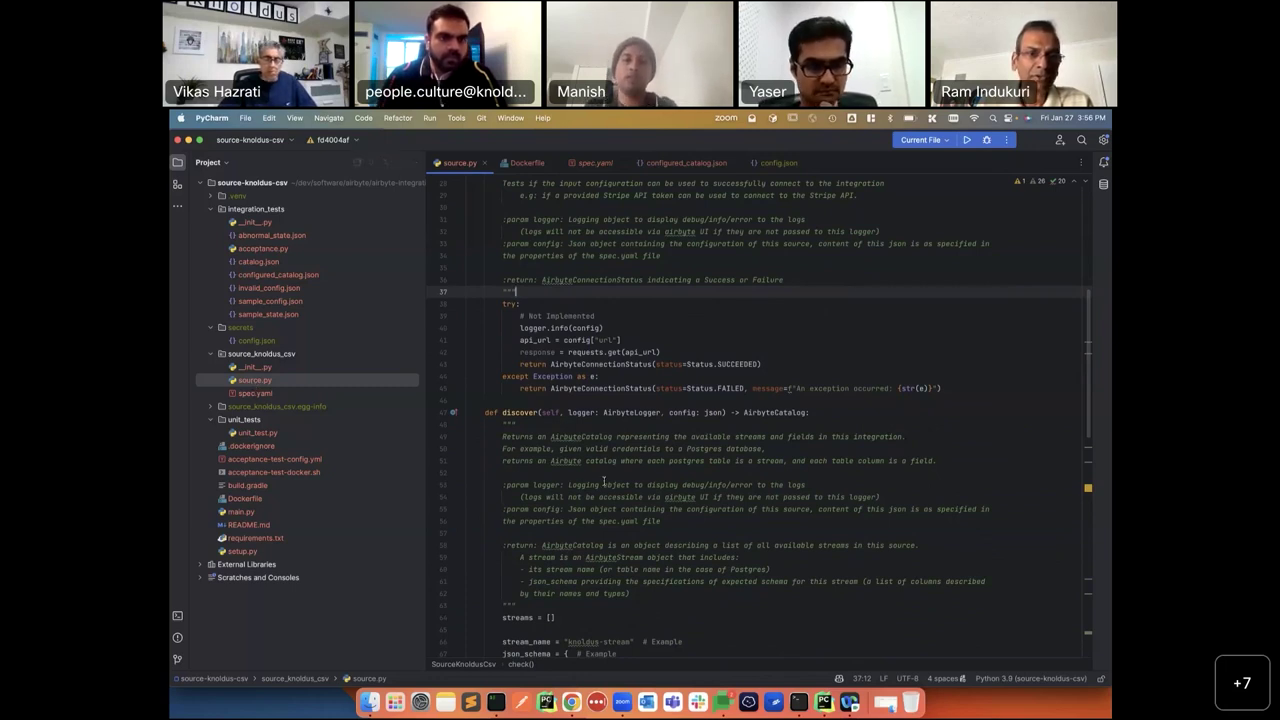
{"action": "scroll", "coordinate": [602, 481], "scroll_direction": "down", "scroll_amount": 1}
{"action": "scroll", "coordinate": [602, 481], "scroll_direction": "down", "scroll_amount": 5}
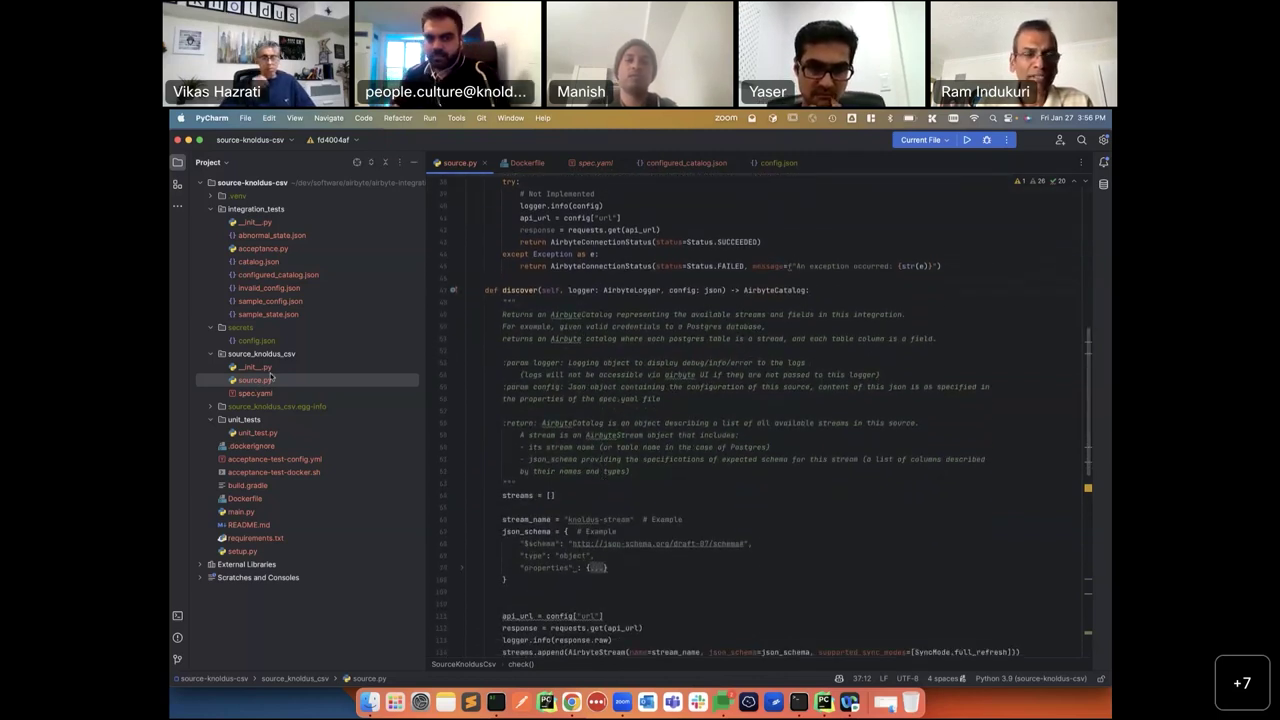
{"action": "scroll", "coordinate": [501, 453], "scroll_direction": "up", "scroll_amount": 10}
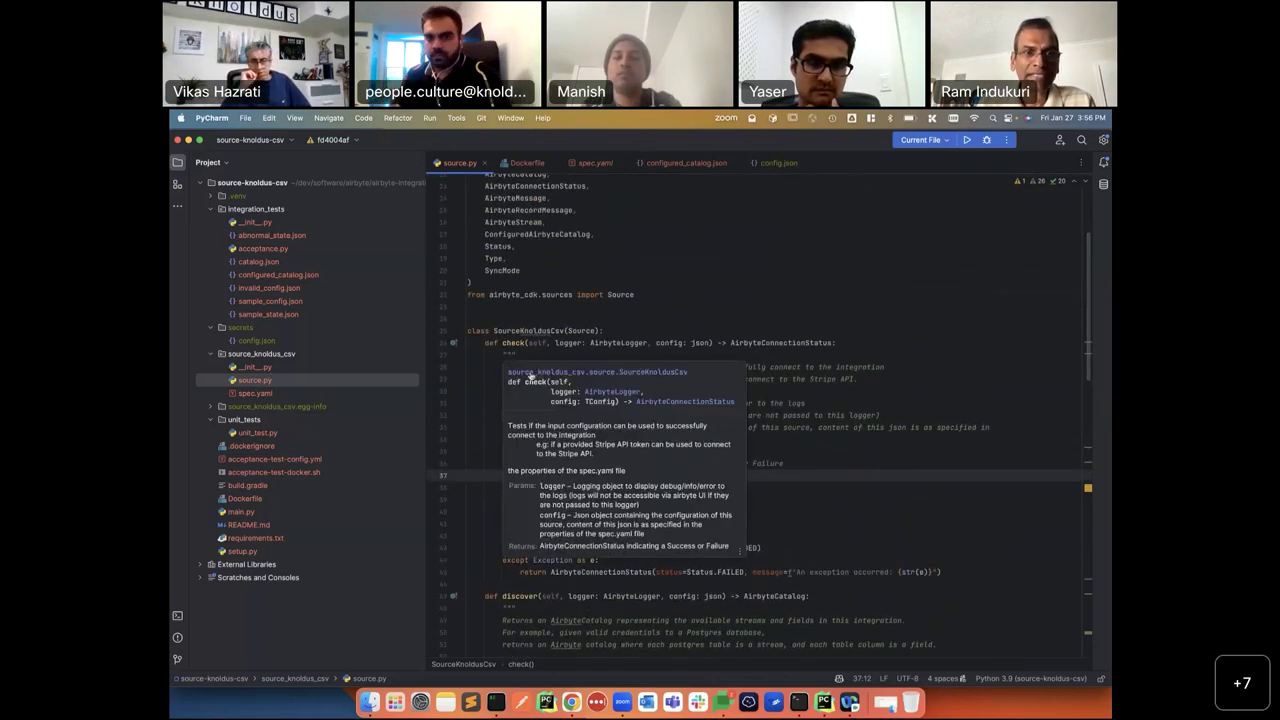
{"action": "double_click", "coordinate": [514, 343]}
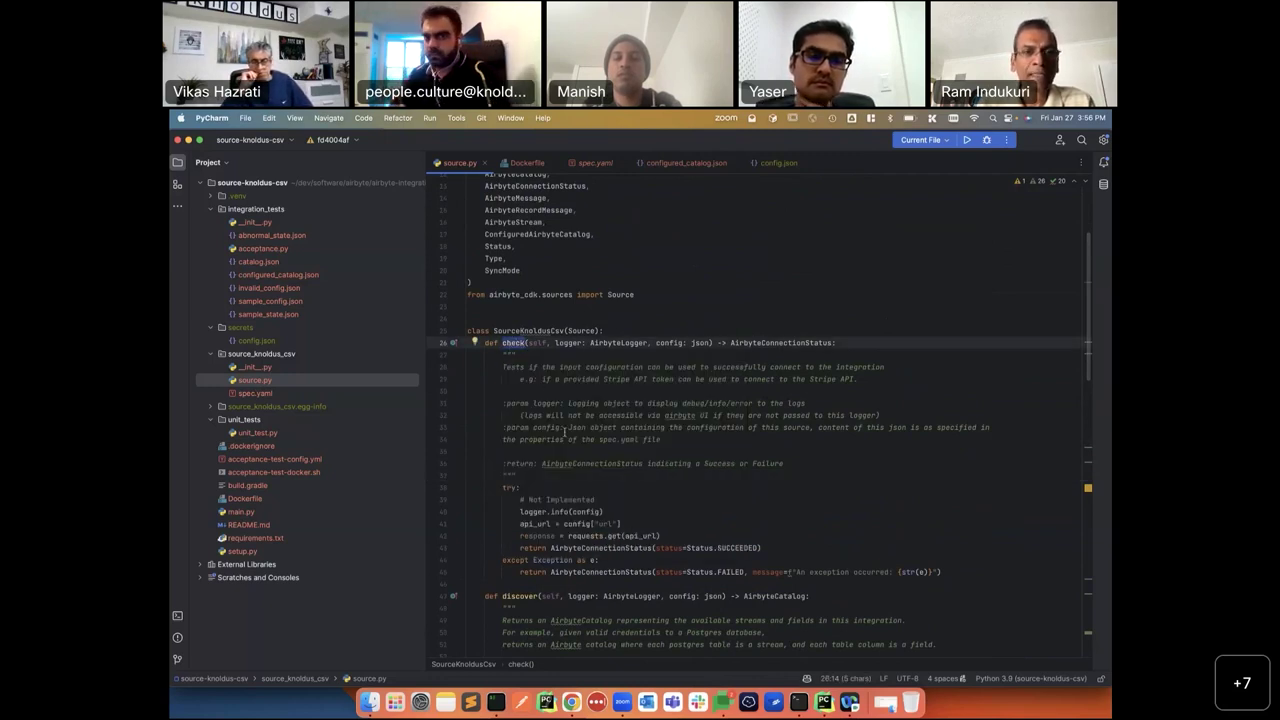
{"action": "key", "text": "F1"}
{"action": "left_click", "coordinate": [492, 412]}
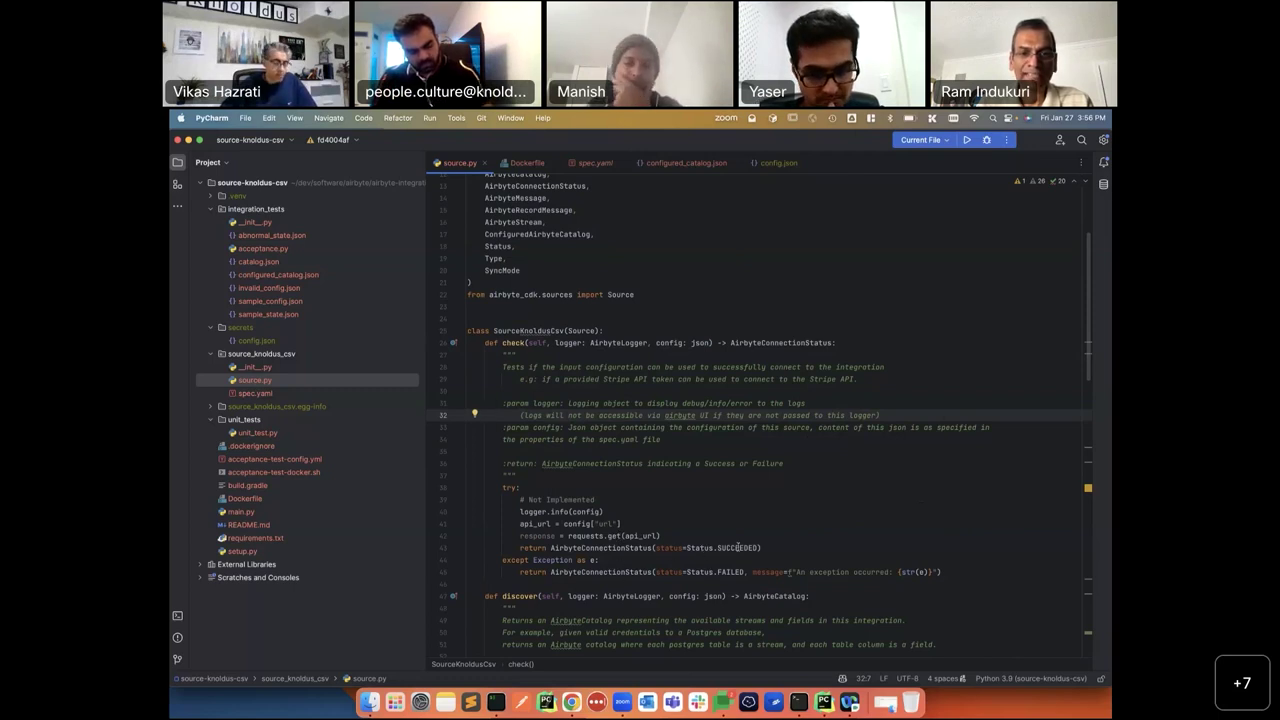
{"action": "left_click", "coordinate": [713, 478]}
Examine the discover method in source.py, from its signature and docstring to the empty streams list.
{"action": "scroll", "coordinate": [725, 487], "scroll_direction": "down", "scroll_amount": 7}
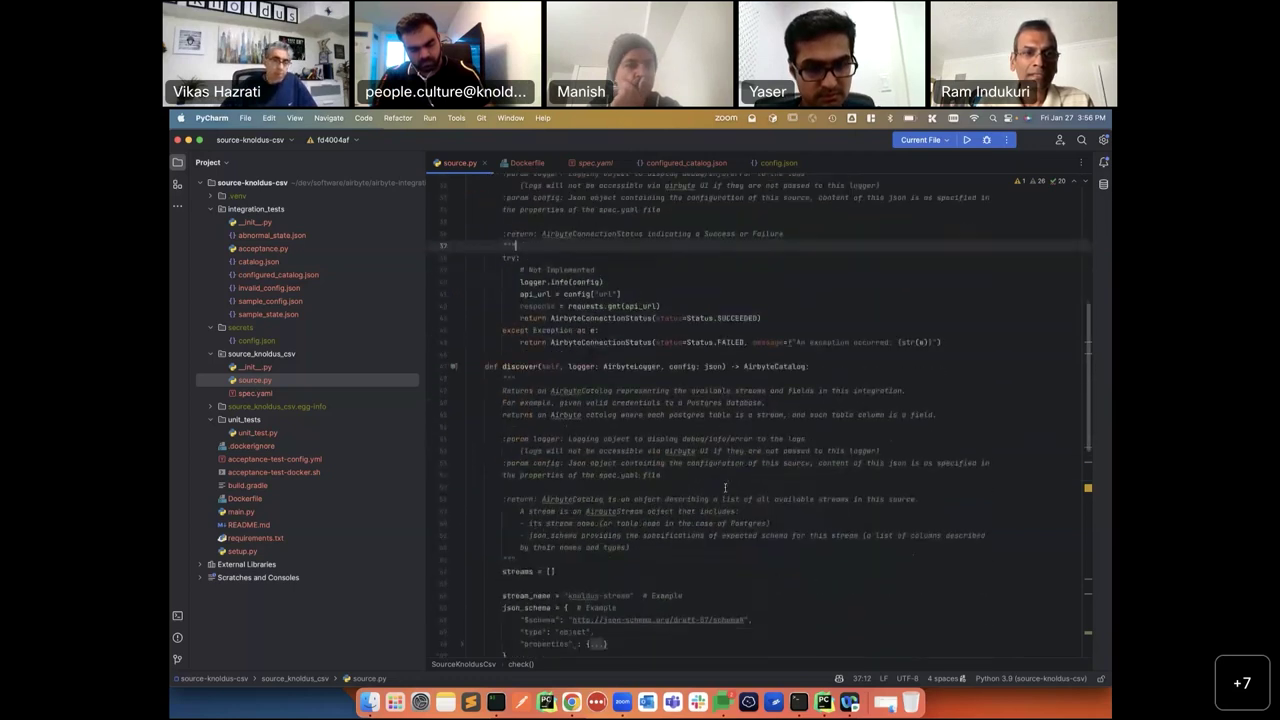
{"action": "left_click", "coordinate": [822, 342]}
{"action": "scroll", "coordinate": [766, 419], "scroll_direction": "down", "scroll_amount": 3}
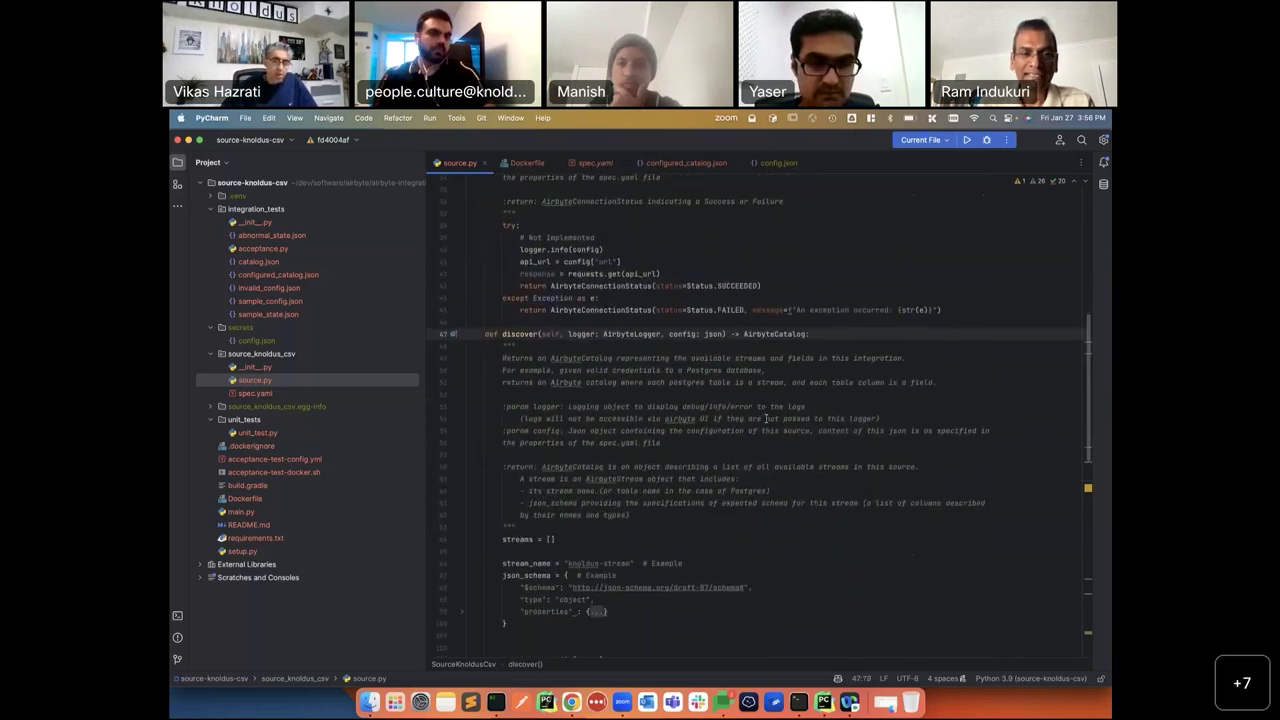
{"action": "scroll", "coordinate": [766, 419], "scroll_direction": "down", "scroll_amount": 1}
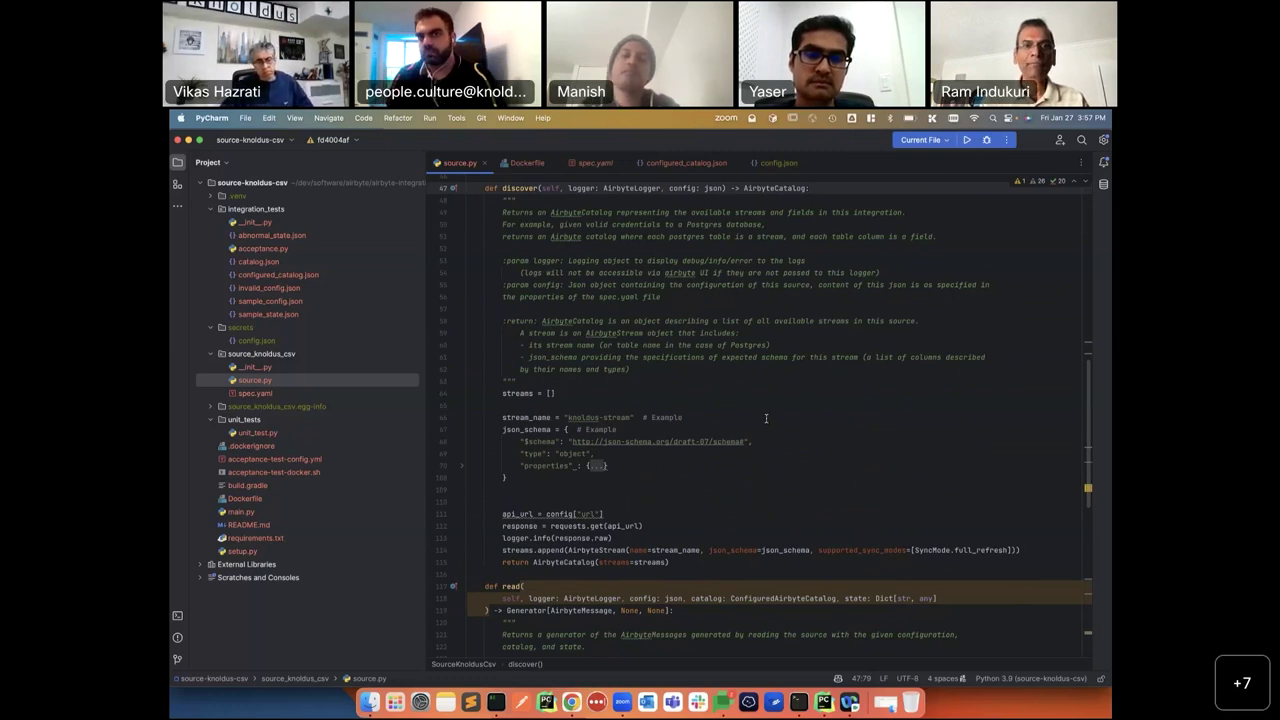
{"action": "left_click", "coordinate": [612, 395]}
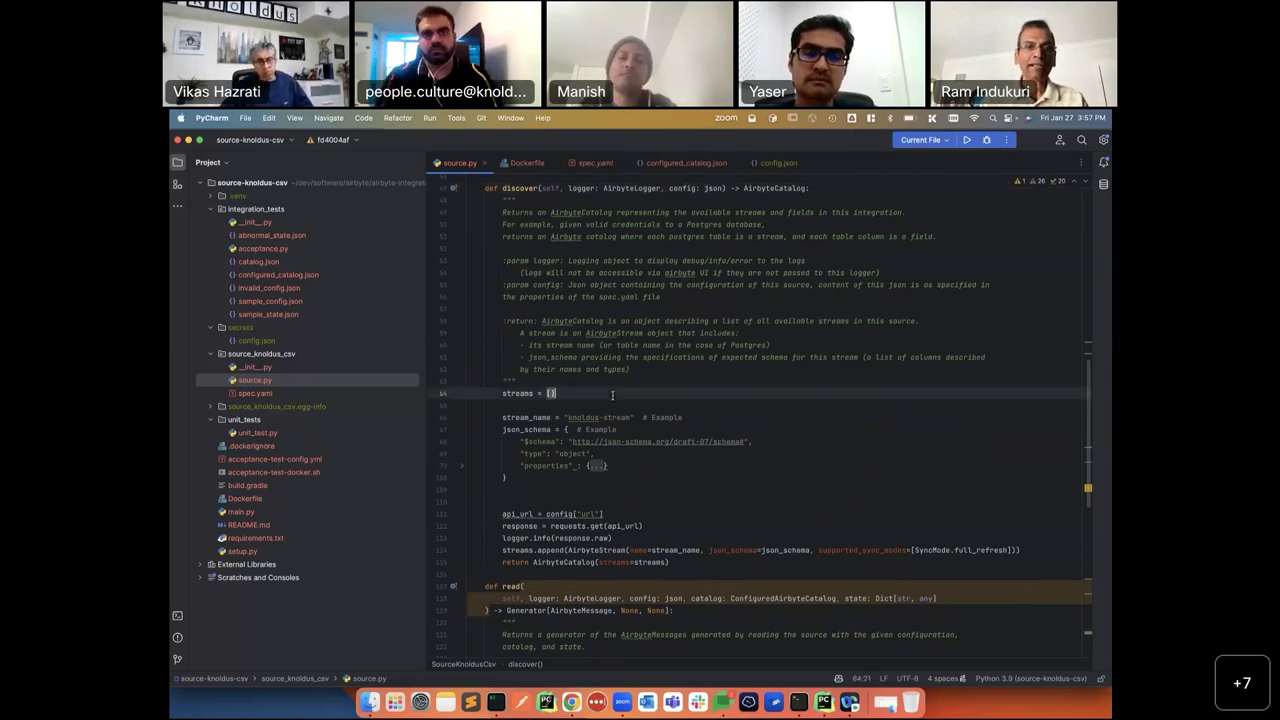
Expand the folded properties block of json_schema in the discover method and review its field definitions.
{"action": "left_click", "coordinate": [596, 467]}
{"action": "scroll", "coordinate": [598, 400], "scroll_direction": "down", "scroll_amount": 3}
{"action": "scroll", "coordinate": [621, 360], "scroll_direction": "down", "scroll_amount": 8}
{"action": "scroll", "coordinate": [616, 373], "scroll_direction": "up", "scroll_amount": 1}
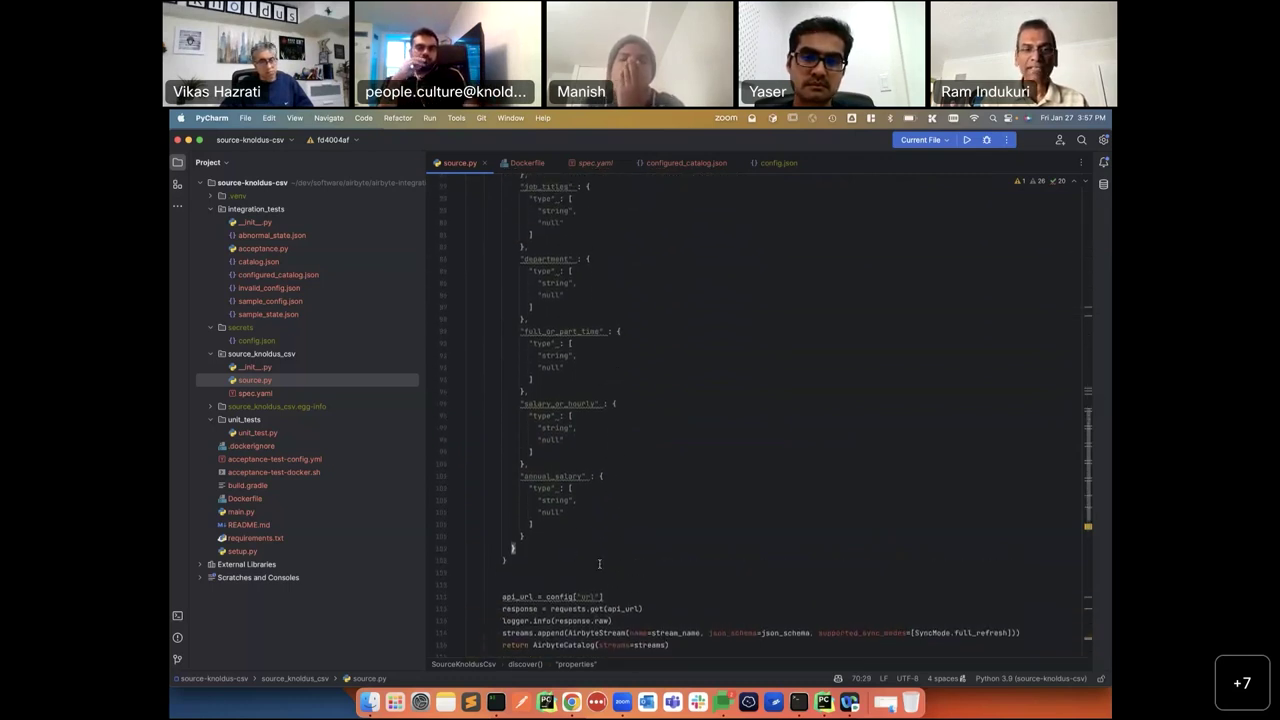
{"action": "scroll", "coordinate": [599, 564], "scroll_direction": "up", "scroll_amount": 7}
{"action": "scroll", "coordinate": [599, 564], "scroll_direction": "up", "scroll_amount": 3}
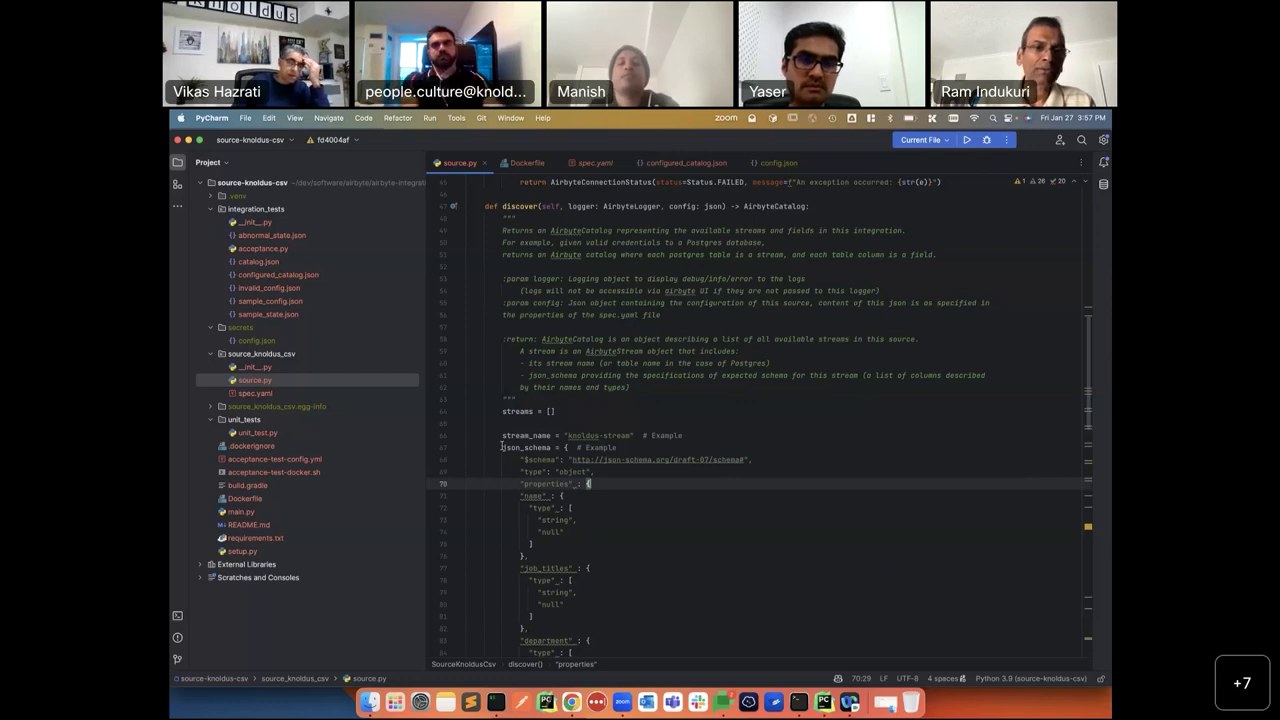
Review the json_schema properties in the discover method, highlighting the name field and its string type.
{"action": "scroll", "coordinate": [608, 466], "scroll_direction": "down", "scroll_amount": 3}
{"action": "scroll", "coordinate": [608, 466], "scroll_direction": "down", "scroll_amount": 5}
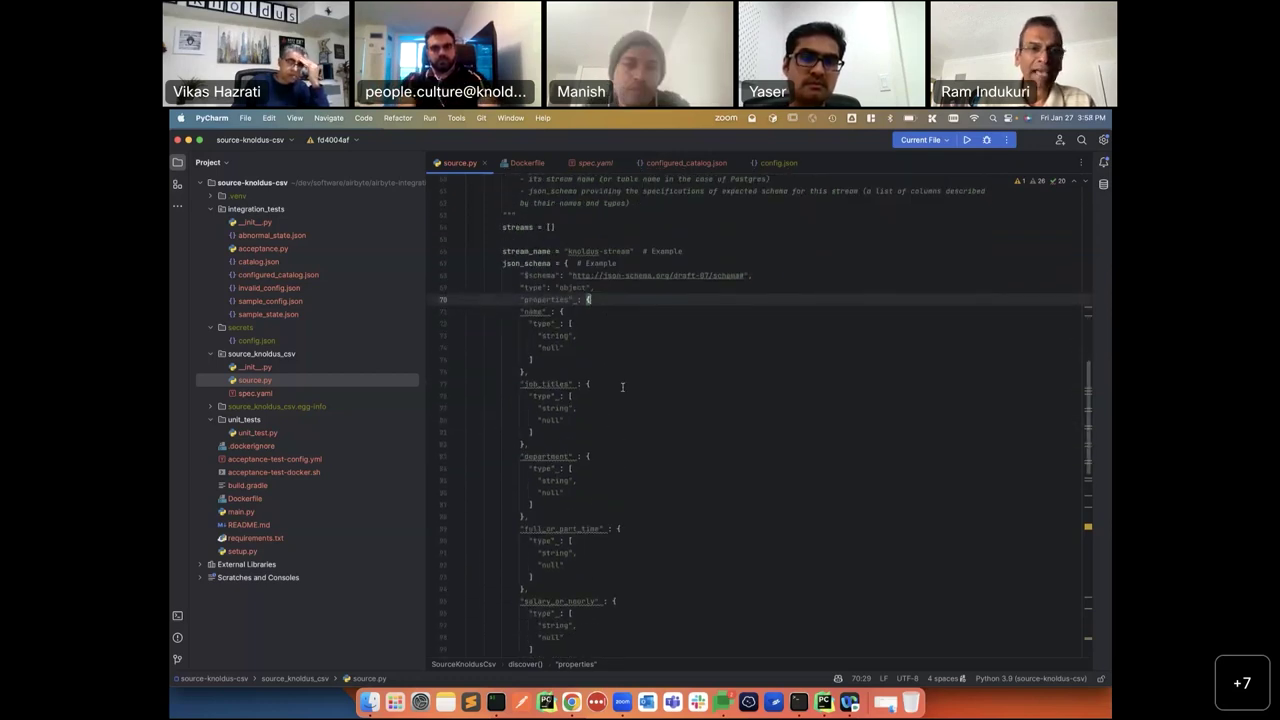
{"action": "scroll", "coordinate": [622, 387], "scroll_direction": "down", "scroll_amount": 1}
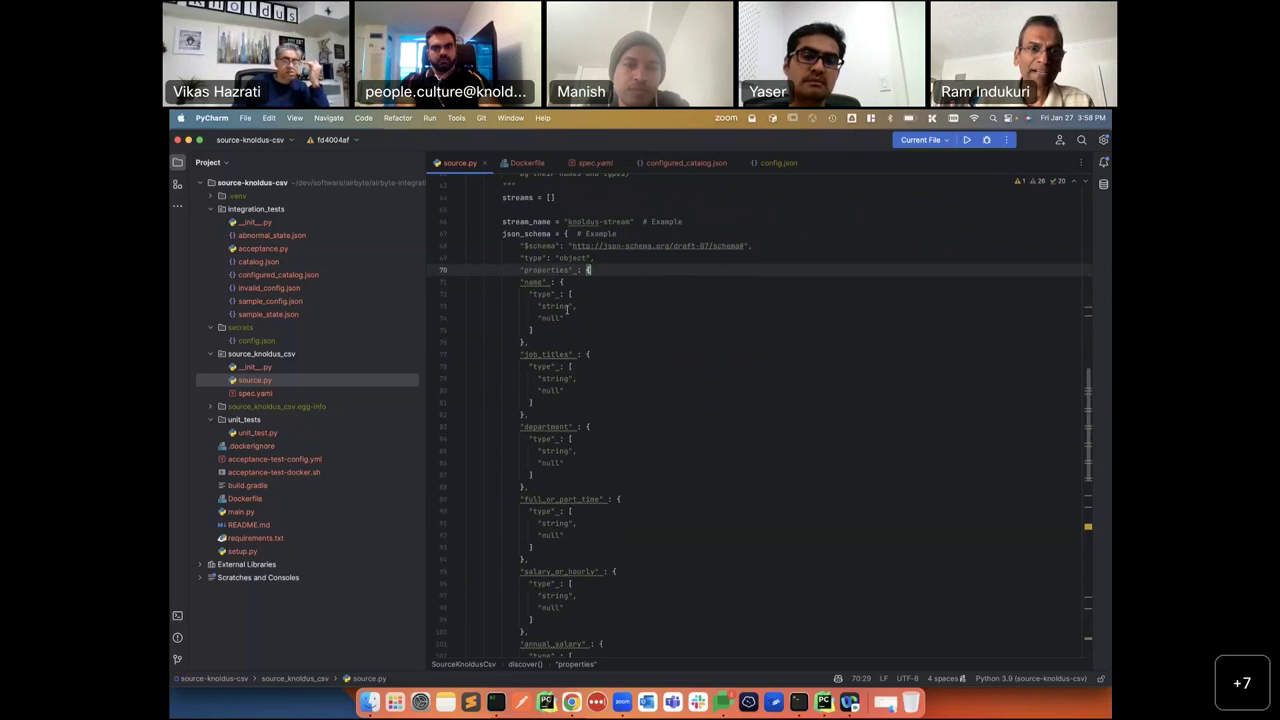
{"action": "double_click", "coordinate": [538, 283]}
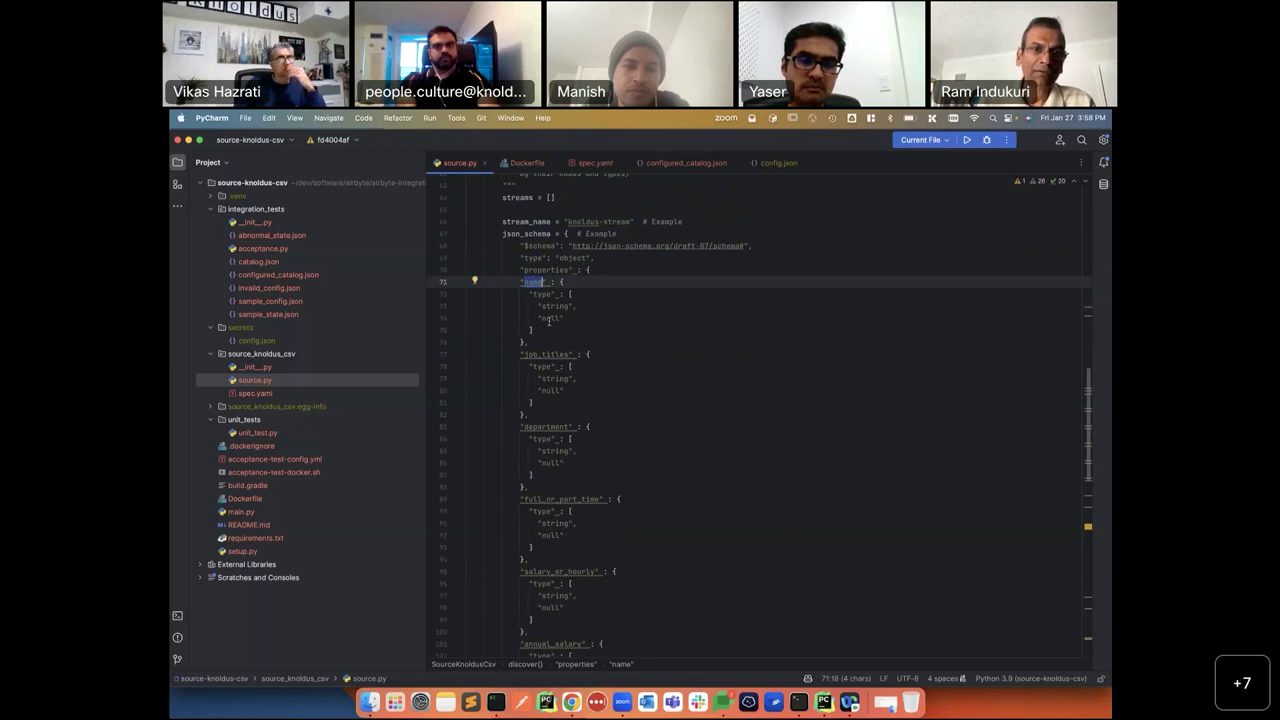
{"action": "double_click", "coordinate": [553, 306]}
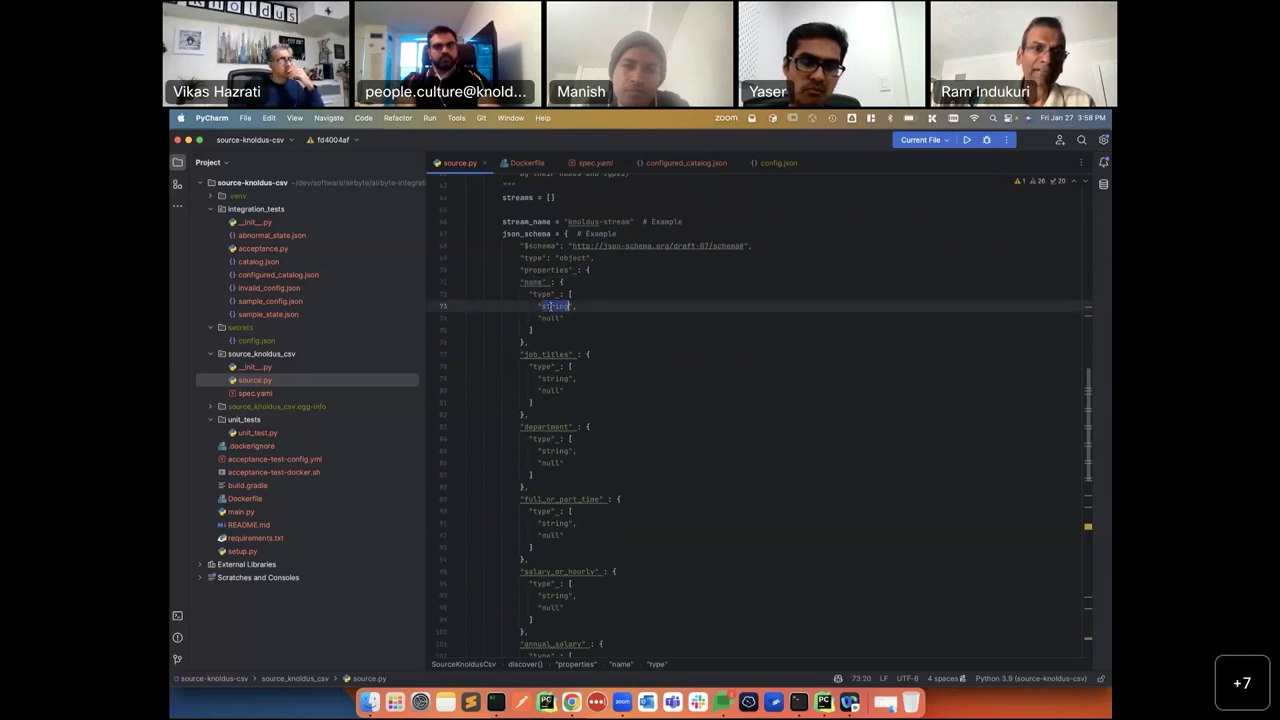
{"action": "left_click", "coordinate": [533, 283]}
{"action": "double_click", "coordinate": [533, 283]}
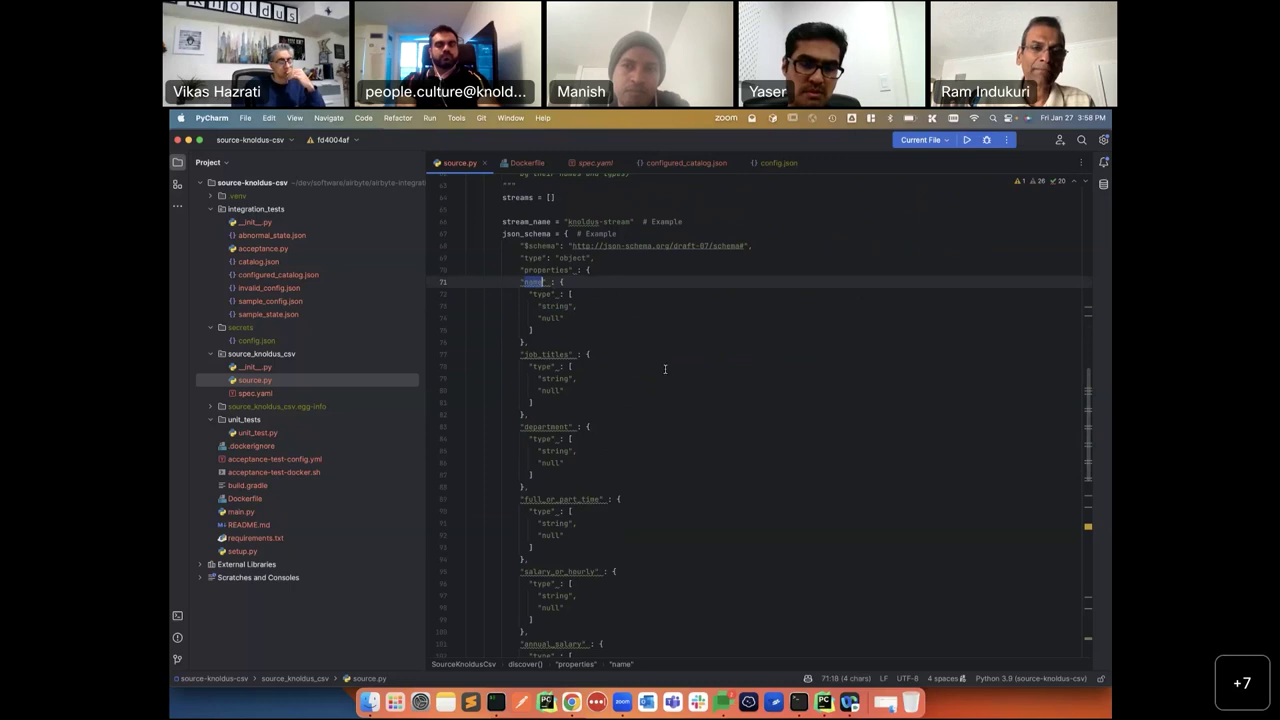
Examine the remaining schema fields through annual_salary and highlight AirbyteCatalog in the discover method's return statement.
{"action": "scroll", "coordinate": [665, 369], "scroll_direction": "down", "scroll_amount": 3}
{"action": "scroll", "coordinate": [665, 369], "scroll_direction": "down", "scroll_amount": 5}
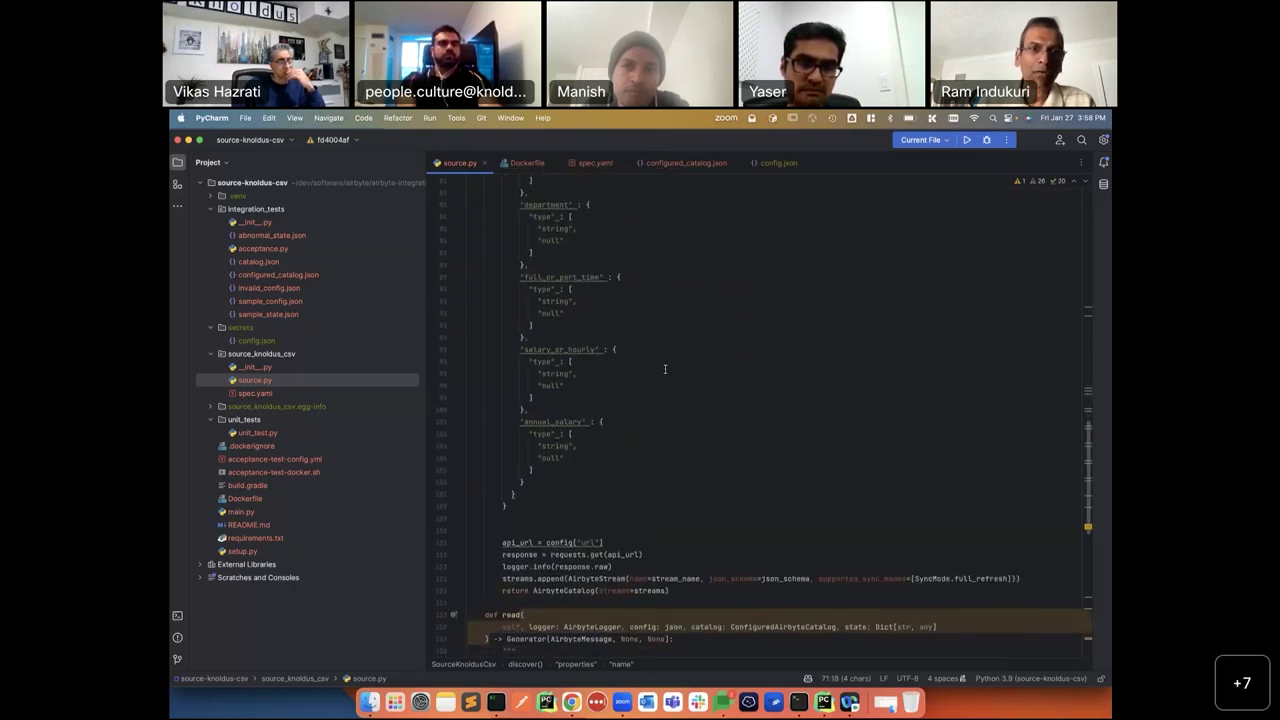
{"action": "scroll", "coordinate": [665, 369], "scroll_direction": "up", "scroll_amount": 5}
{"action": "scroll", "coordinate": [665, 369], "scroll_direction": "up", "scroll_amount": 4}
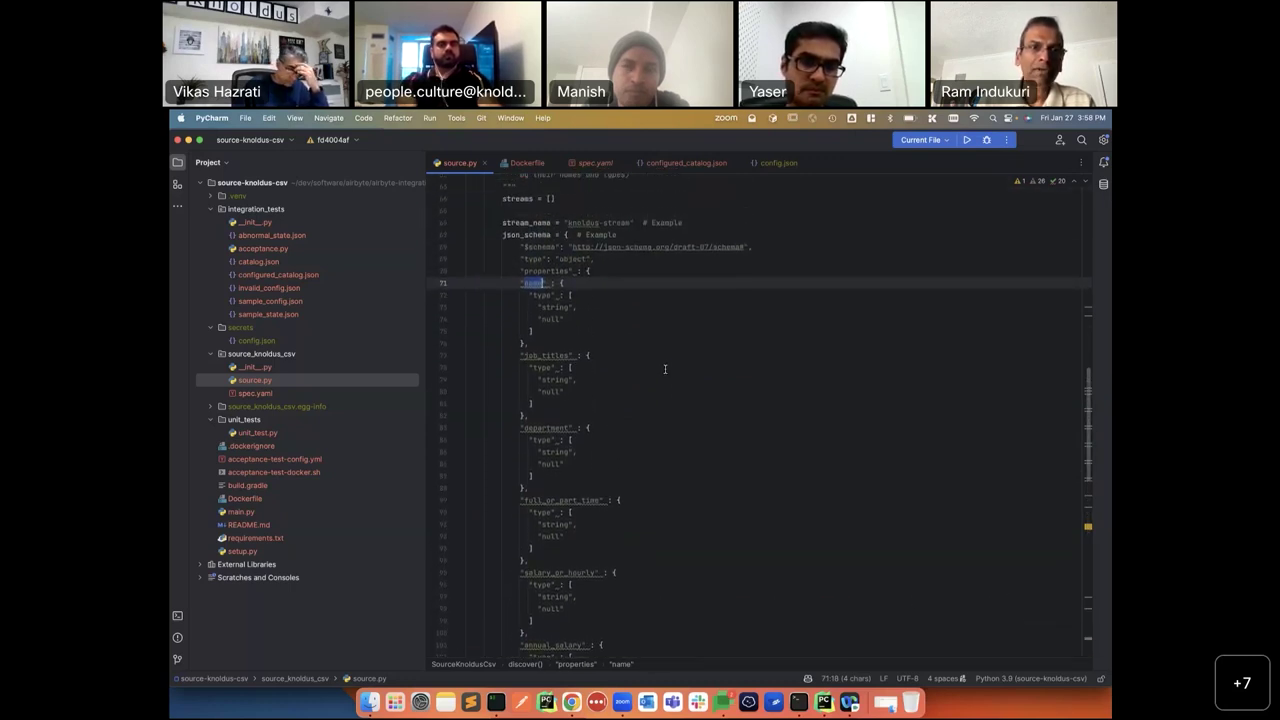
{"action": "scroll", "coordinate": [662, 368], "scroll_direction": "down", "scroll_amount": 10}
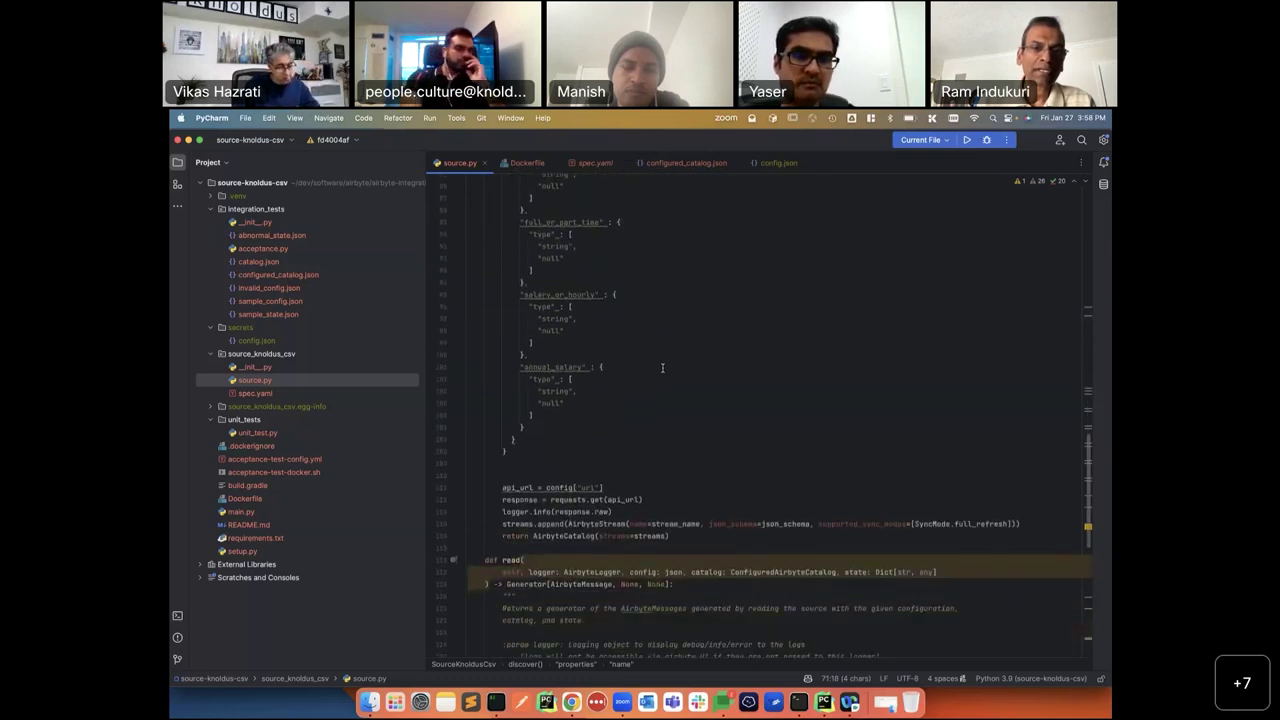
{"action": "left_click", "coordinate": [575, 340]}
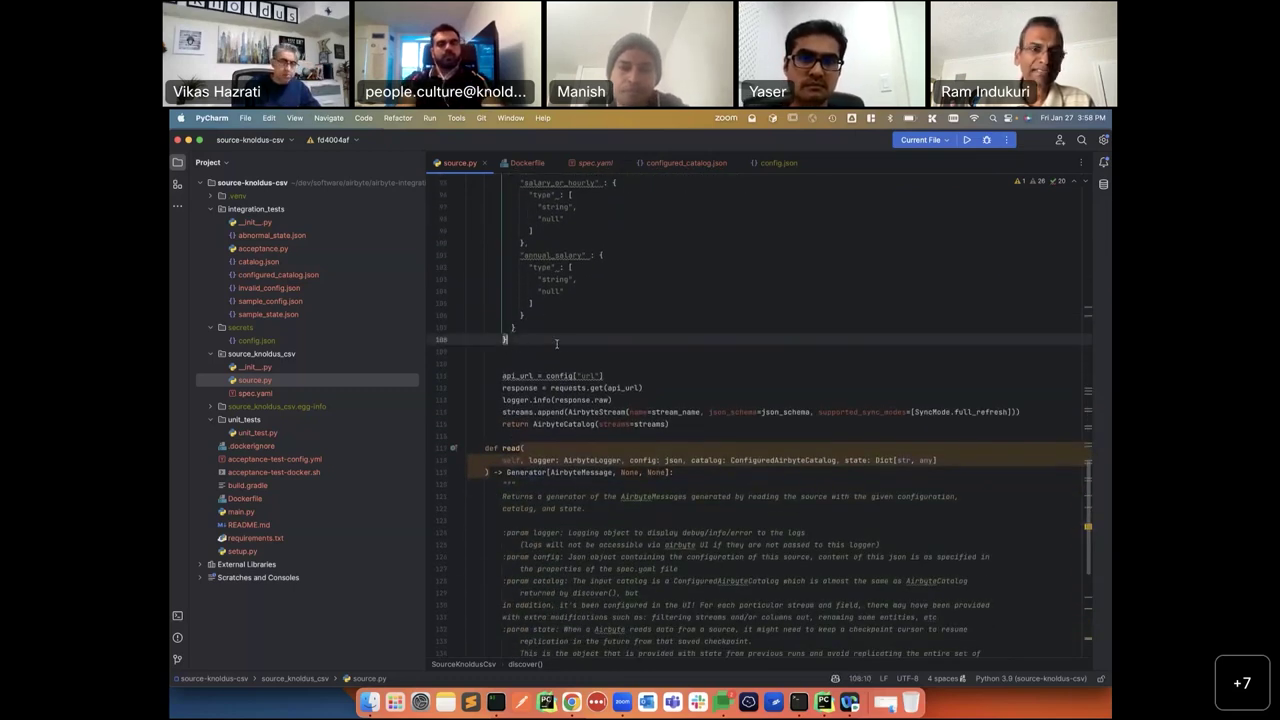
{"action": "scroll", "coordinate": [601, 348], "scroll_direction": "down", "scroll_amount": 1}
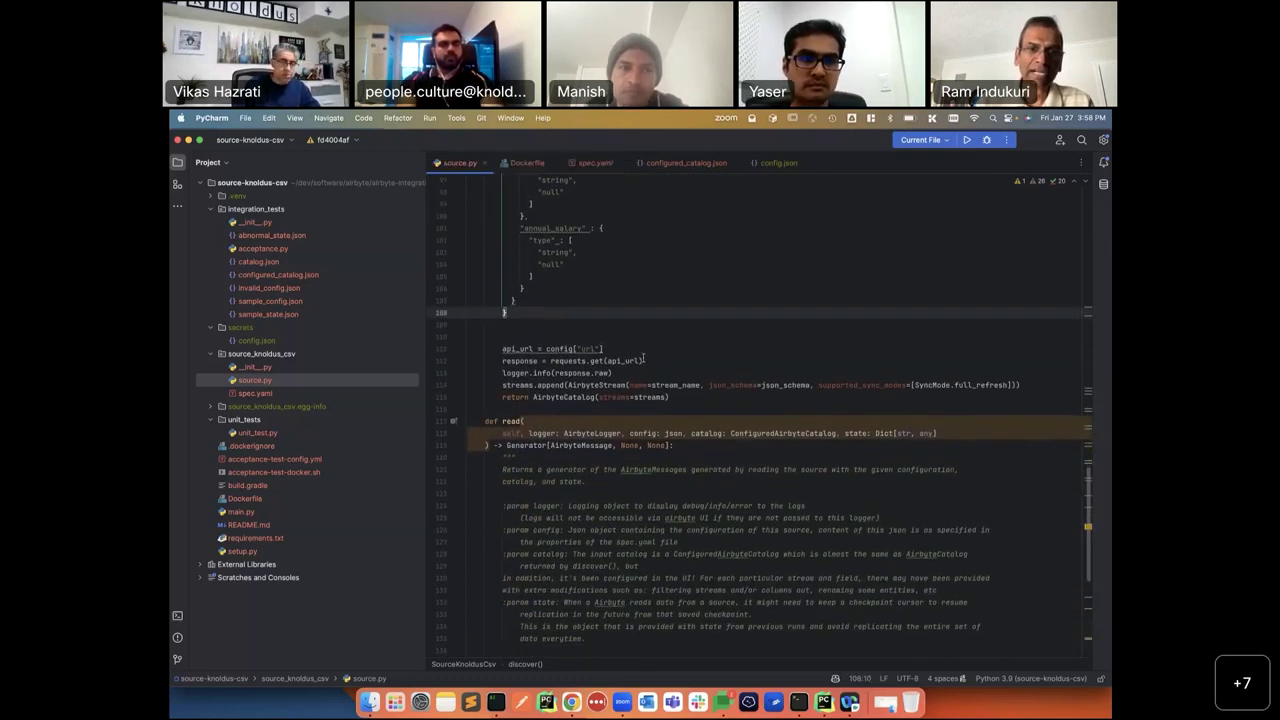
{"action": "double_click", "coordinate": [546, 397]}
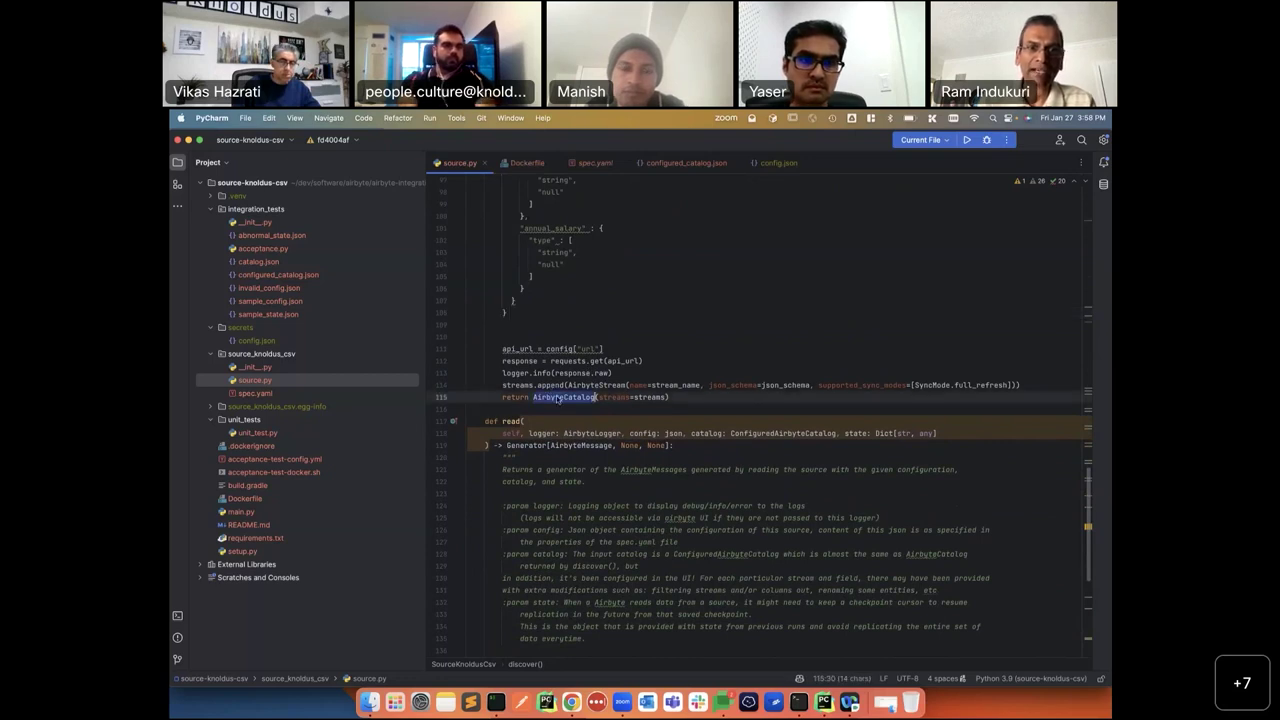
{"action": "left_click", "coordinate": [688, 397]}
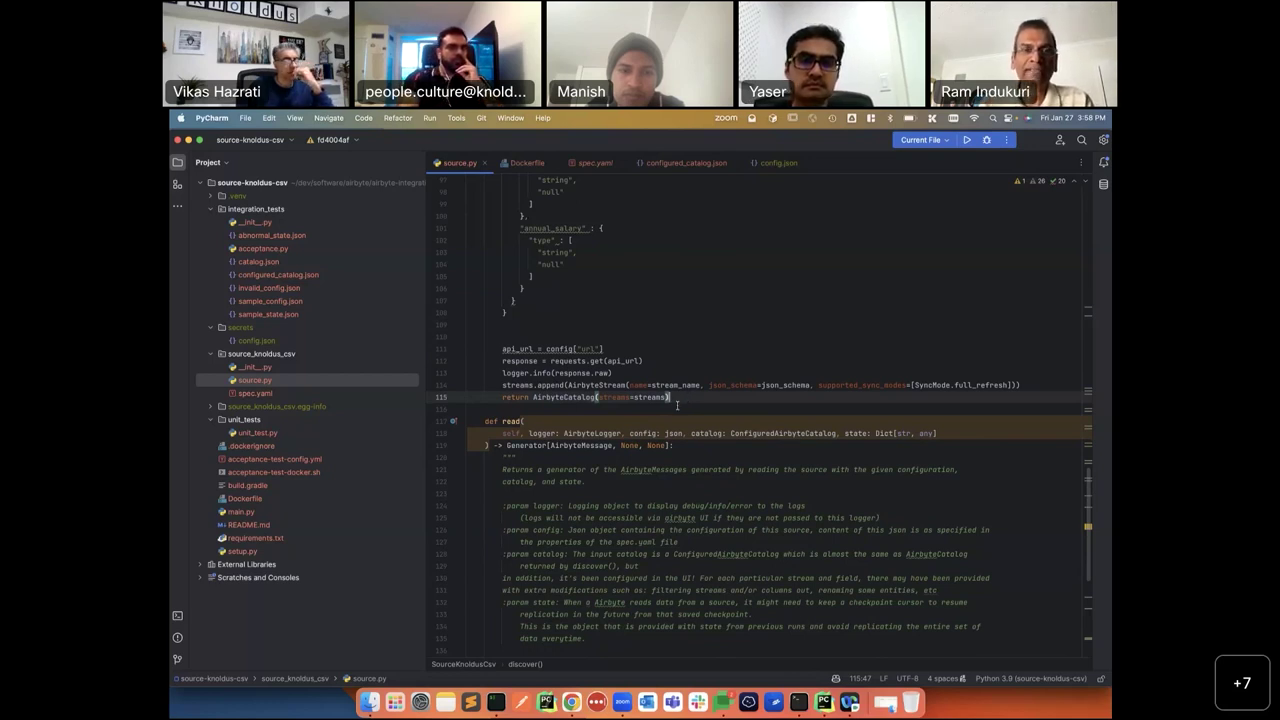
Examine the read method in source.py, covering its signature, docstring, API request and record loop.
{"action": "scroll", "coordinate": [678, 441], "scroll_direction": "down", "scroll_amount": 3}
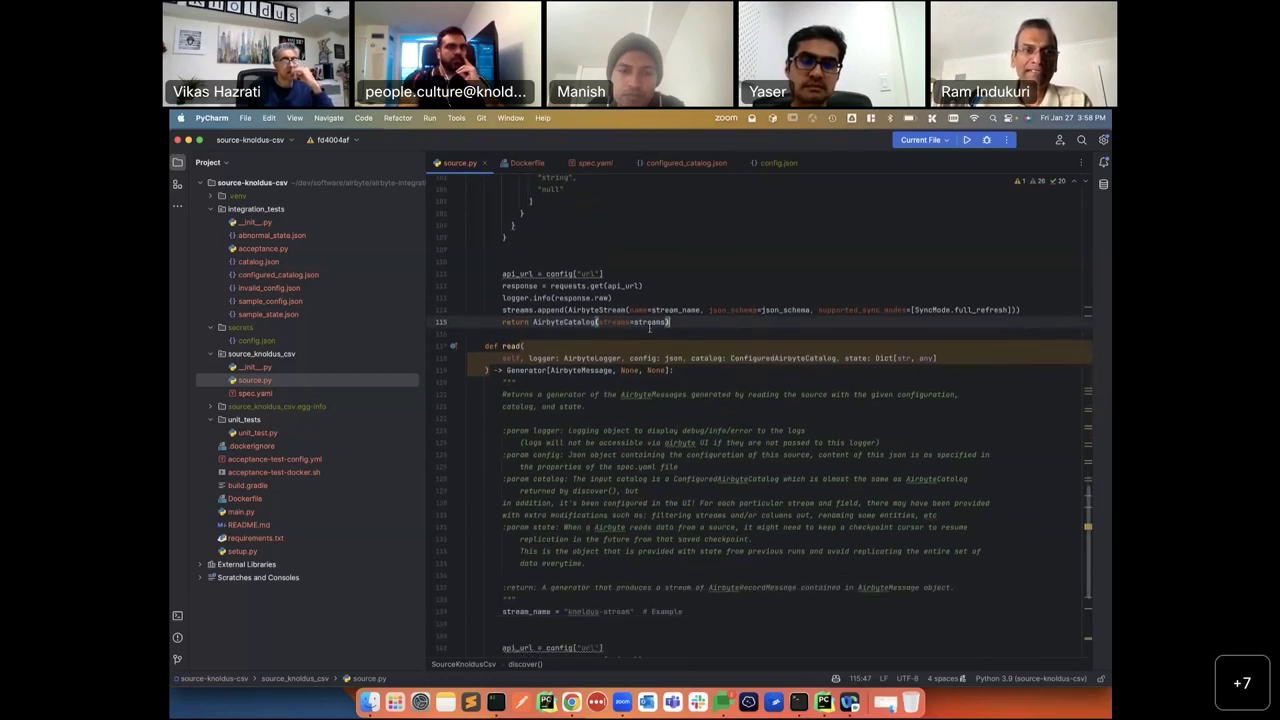
{"action": "scroll", "coordinate": [646, 370], "scroll_direction": "down", "scroll_amount": 2}
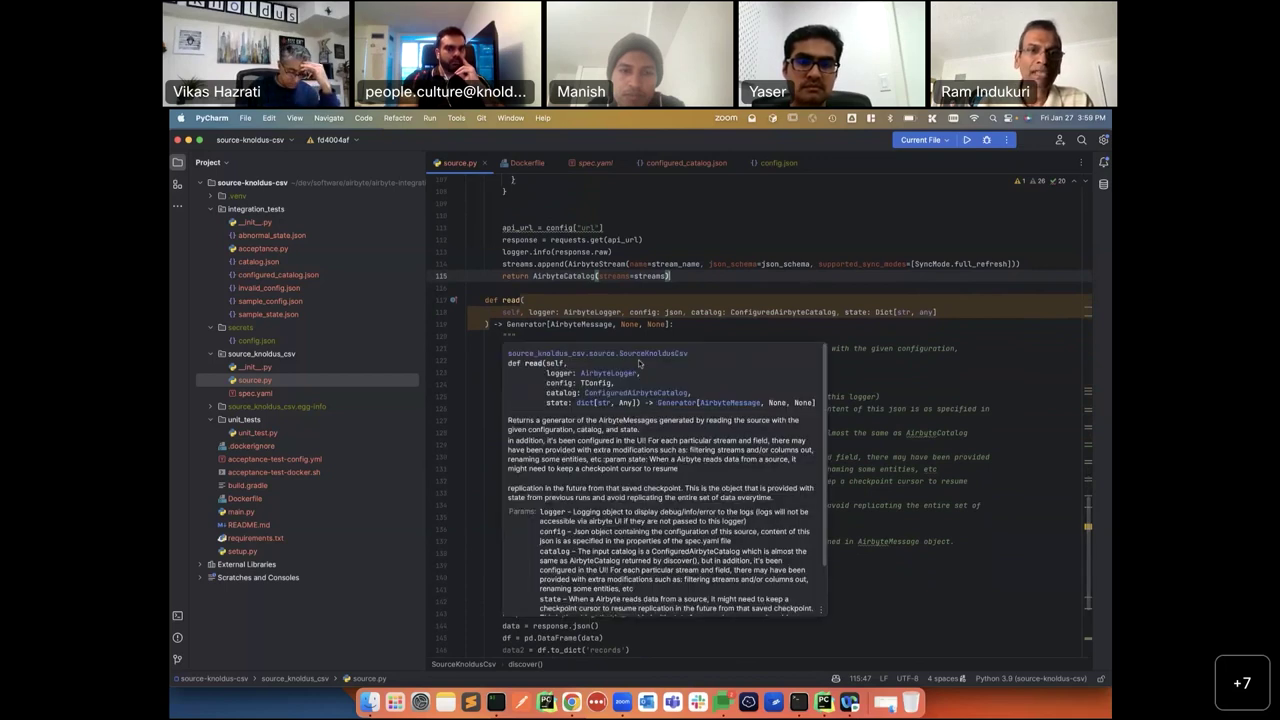
{"action": "left_click", "coordinate": [618, 288]}
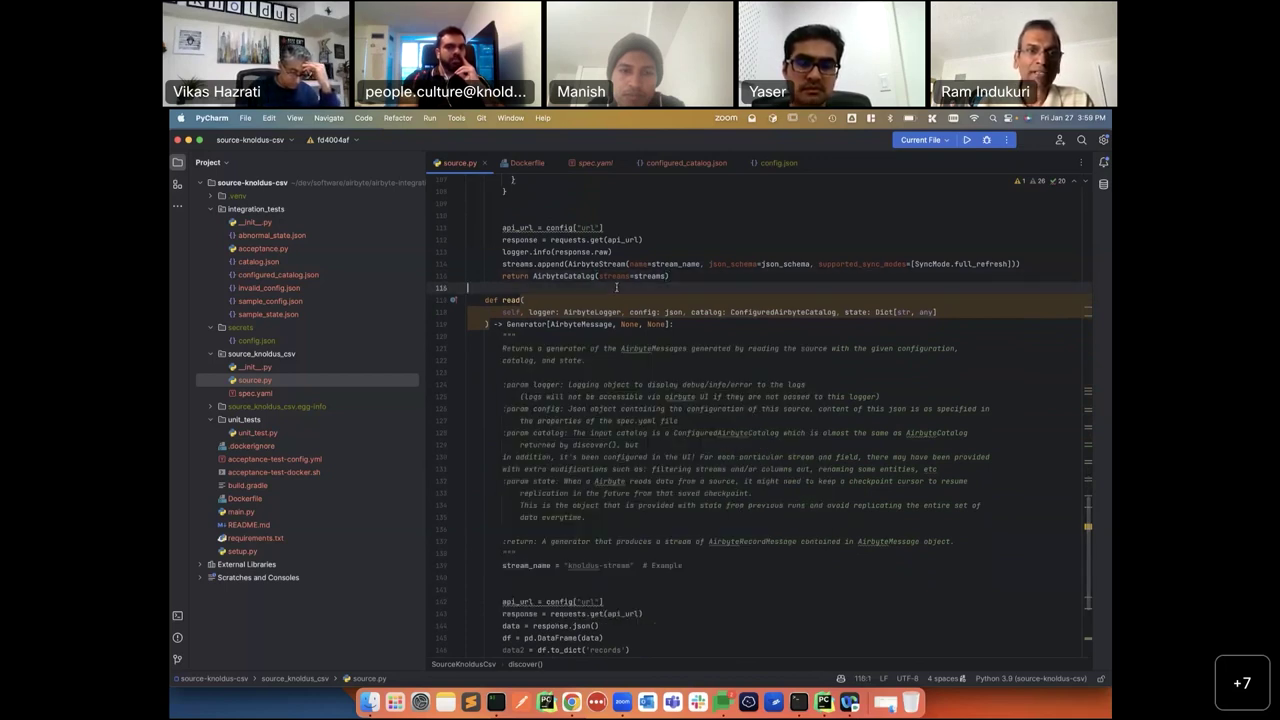
{"action": "scroll", "coordinate": [615, 320], "scroll_direction": "down", "scroll_amount": 2}
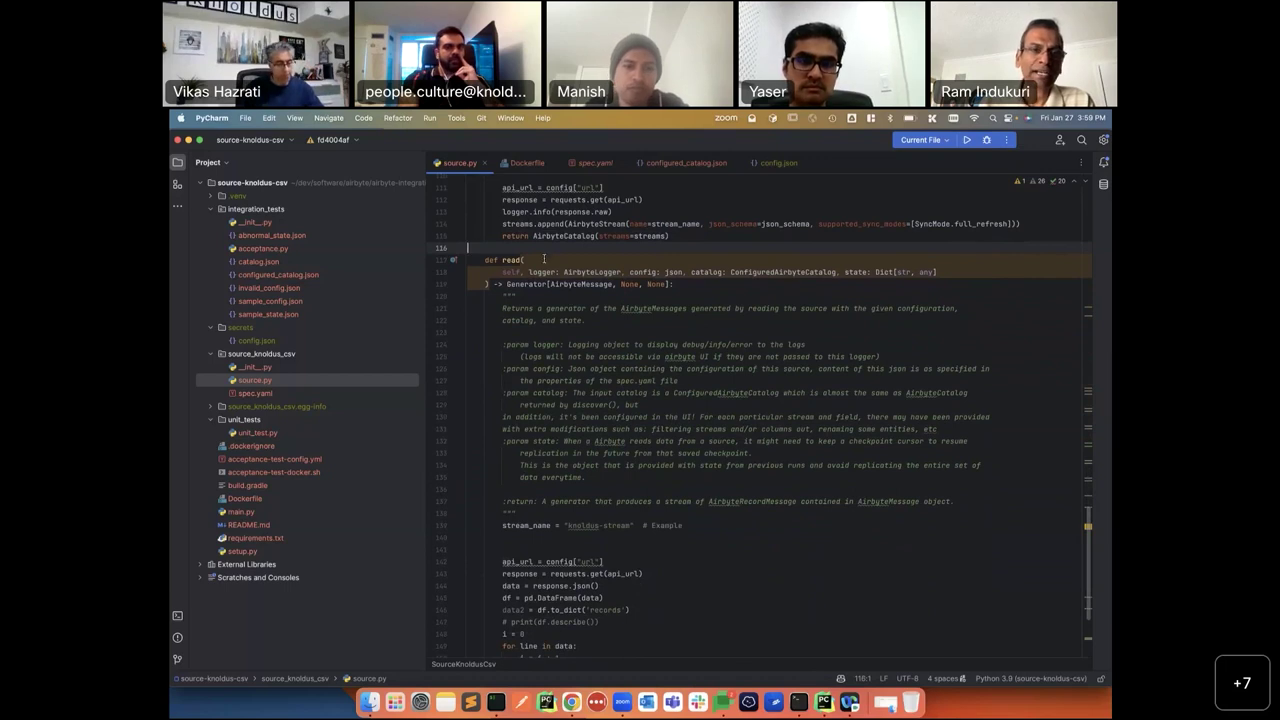
{"action": "scroll", "coordinate": [565, 320], "scroll_direction": "down", "scroll_amount": 5}
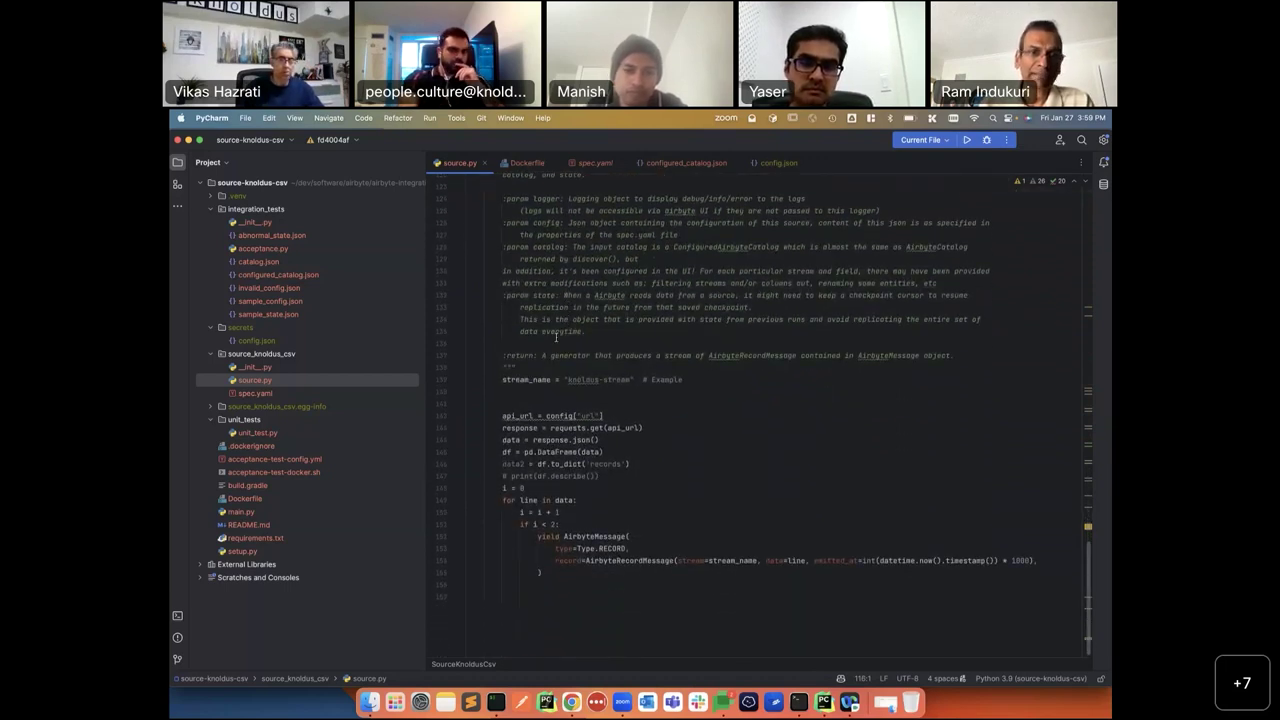
{"action": "key", "text": "F1"}
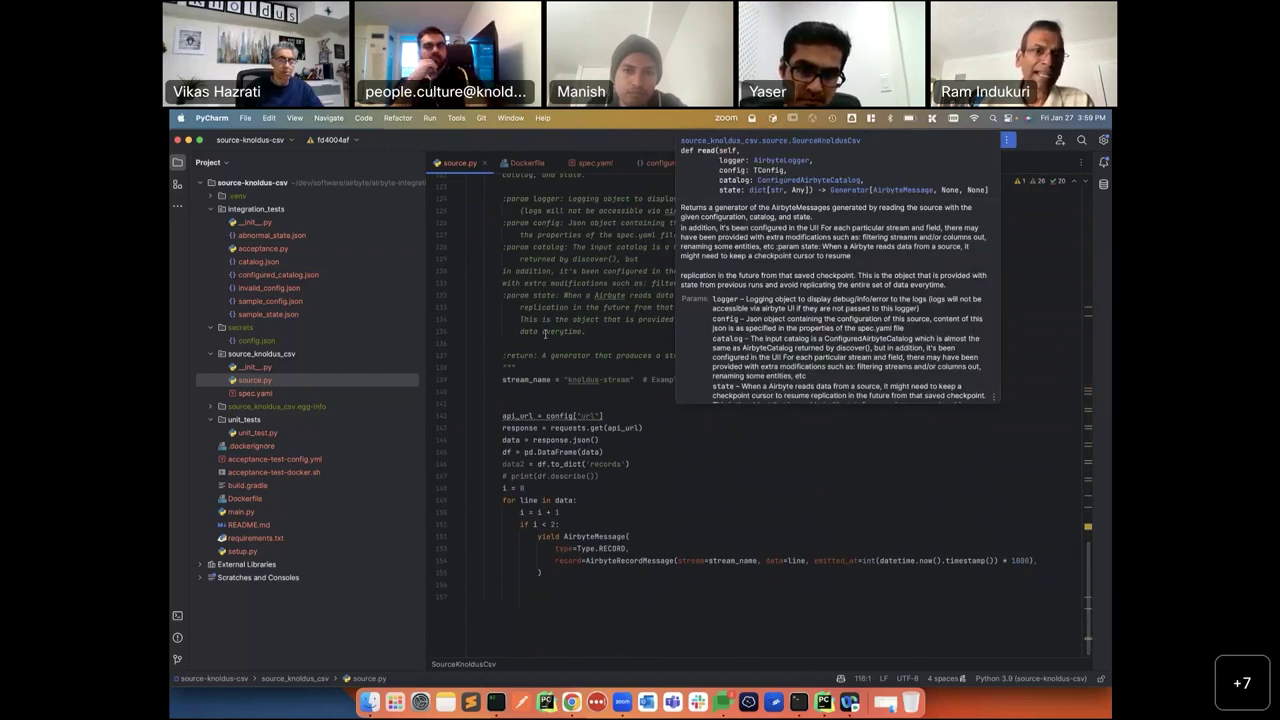
{"action": "key", "text": "Escape"}
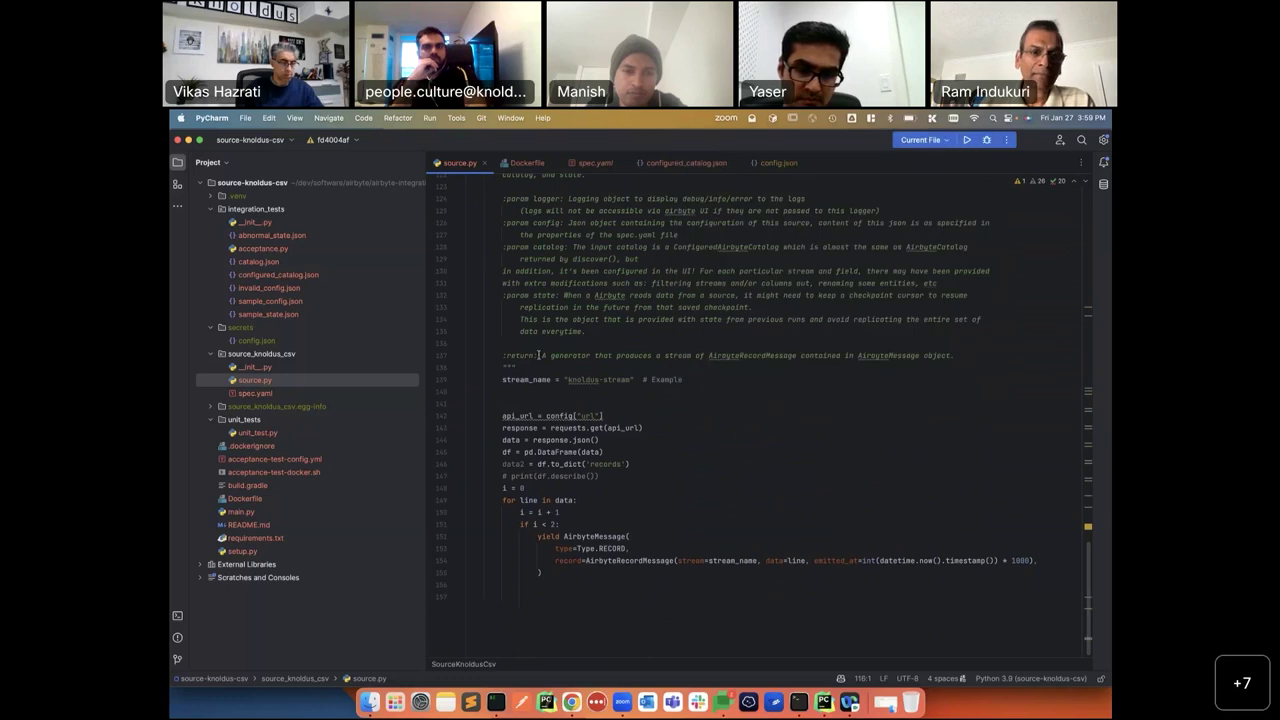
{"action": "scroll", "coordinate": [538, 355], "scroll_direction": "down", "scroll_amount": 1}
{"action": "scroll", "coordinate": [546, 228], "scroll_direction": "up", "scroll_amount": 8}
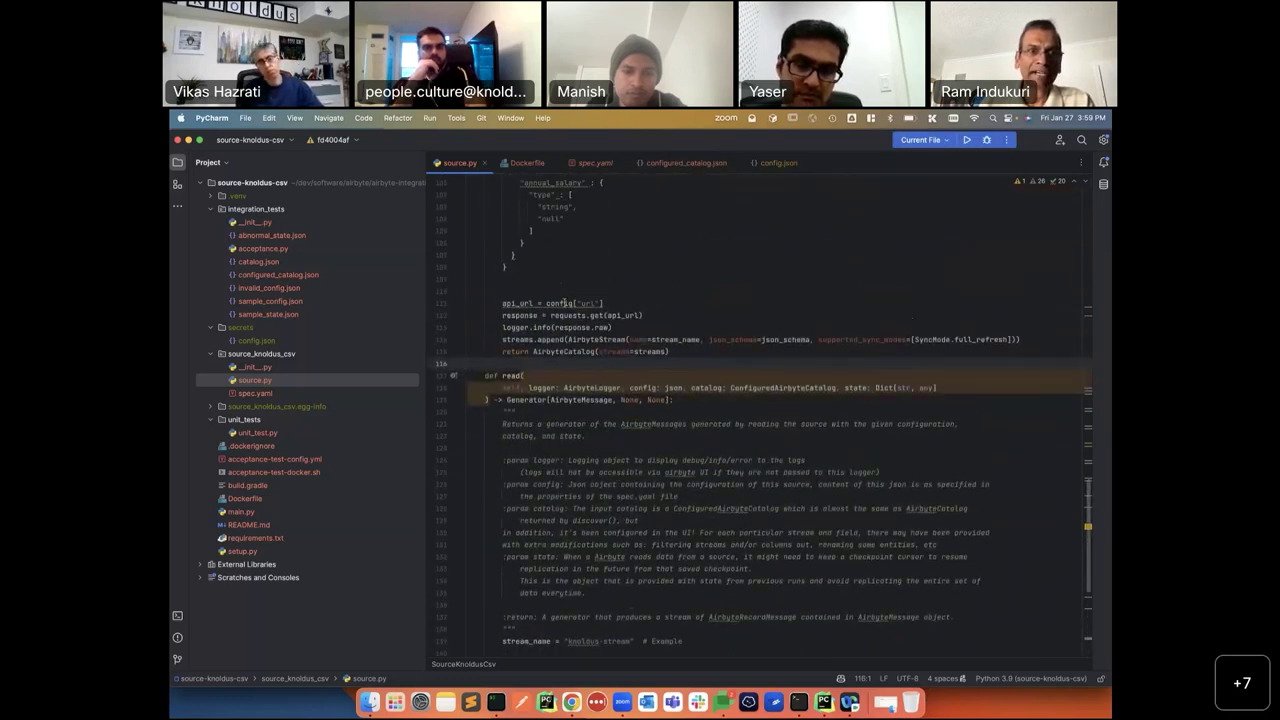
{"action": "scroll", "coordinate": [563, 302], "scroll_direction": "down", "scroll_amount": 8}
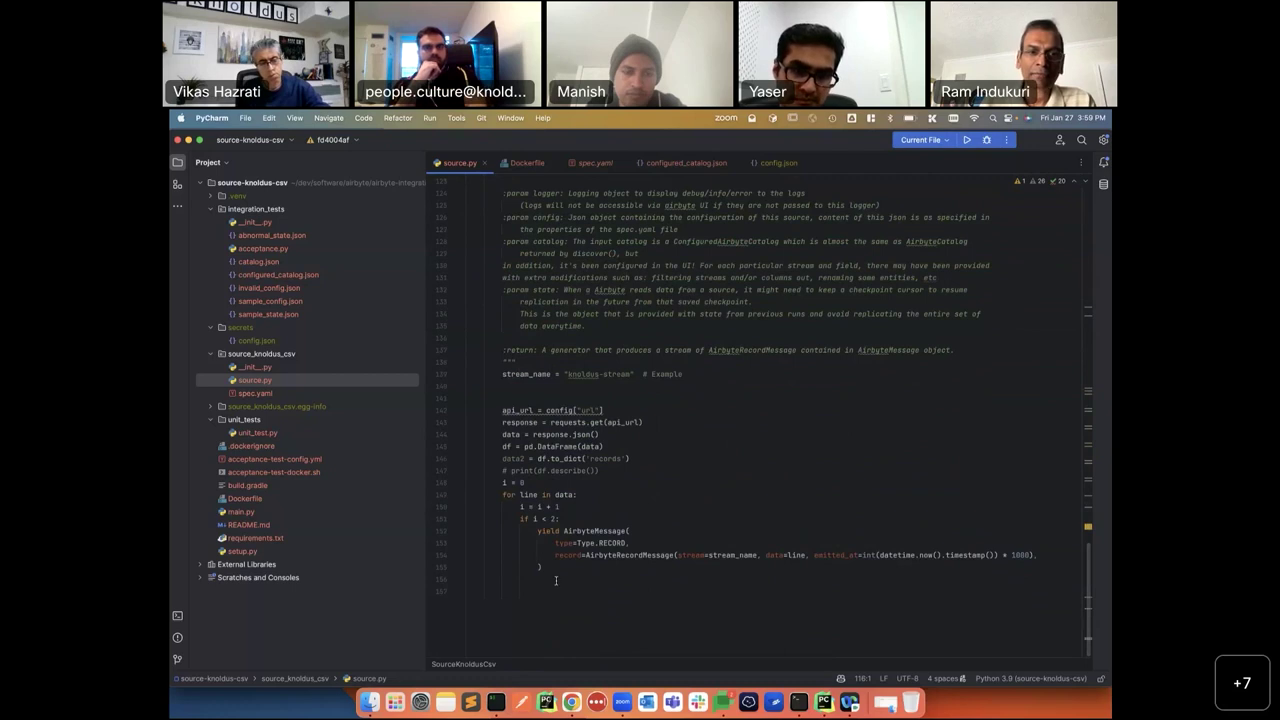
Highlight the yield AirbyteMessage block in the read method, and its emitted_at timestamp argument.
{"action": "left_click_drag", "start_coordinate": [538, 531], "coordinate": [551, 566]}
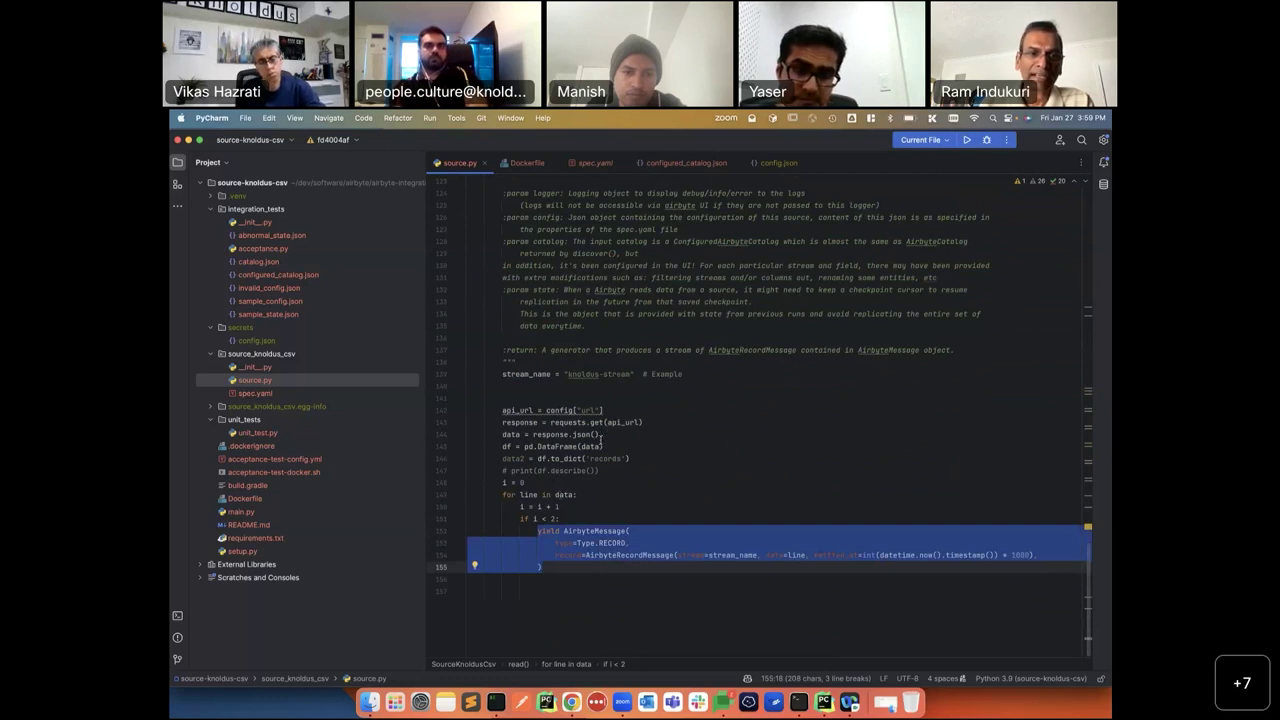
{"action": "left_click", "coordinate": [604, 501]}
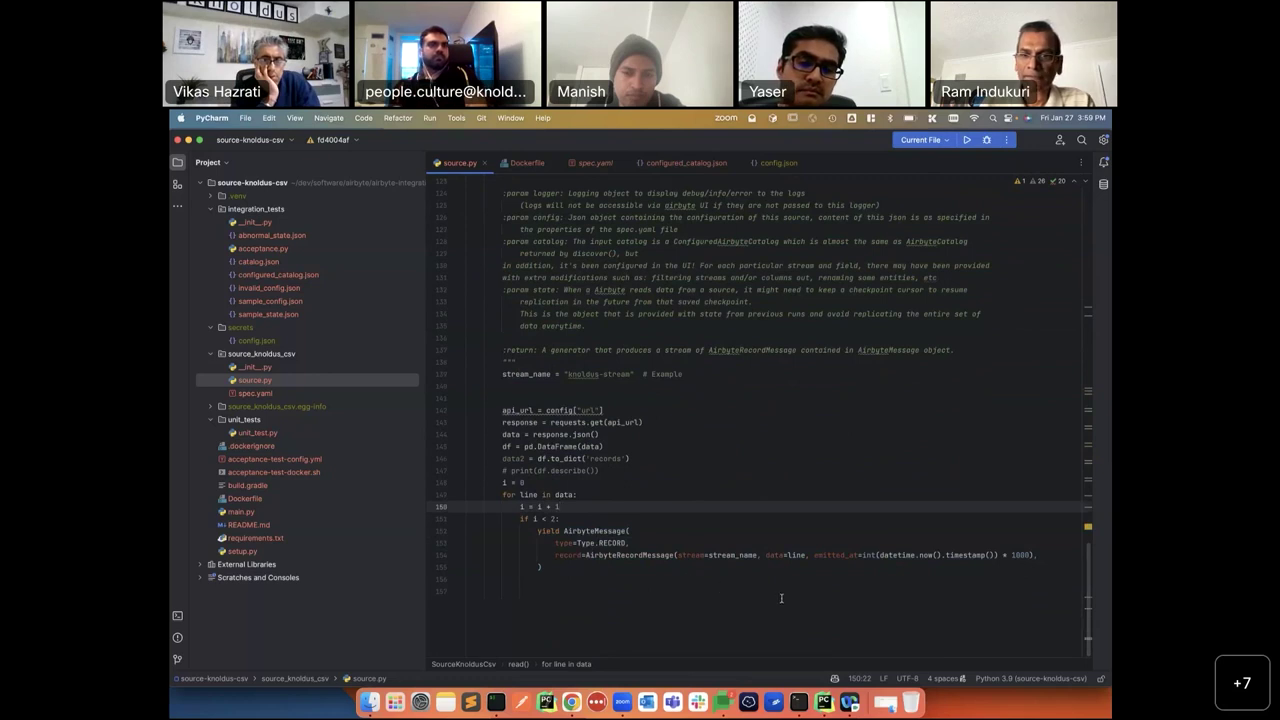
{"action": "left_click_drag", "start_coordinate": [814, 555], "coordinate": [1000, 555]}
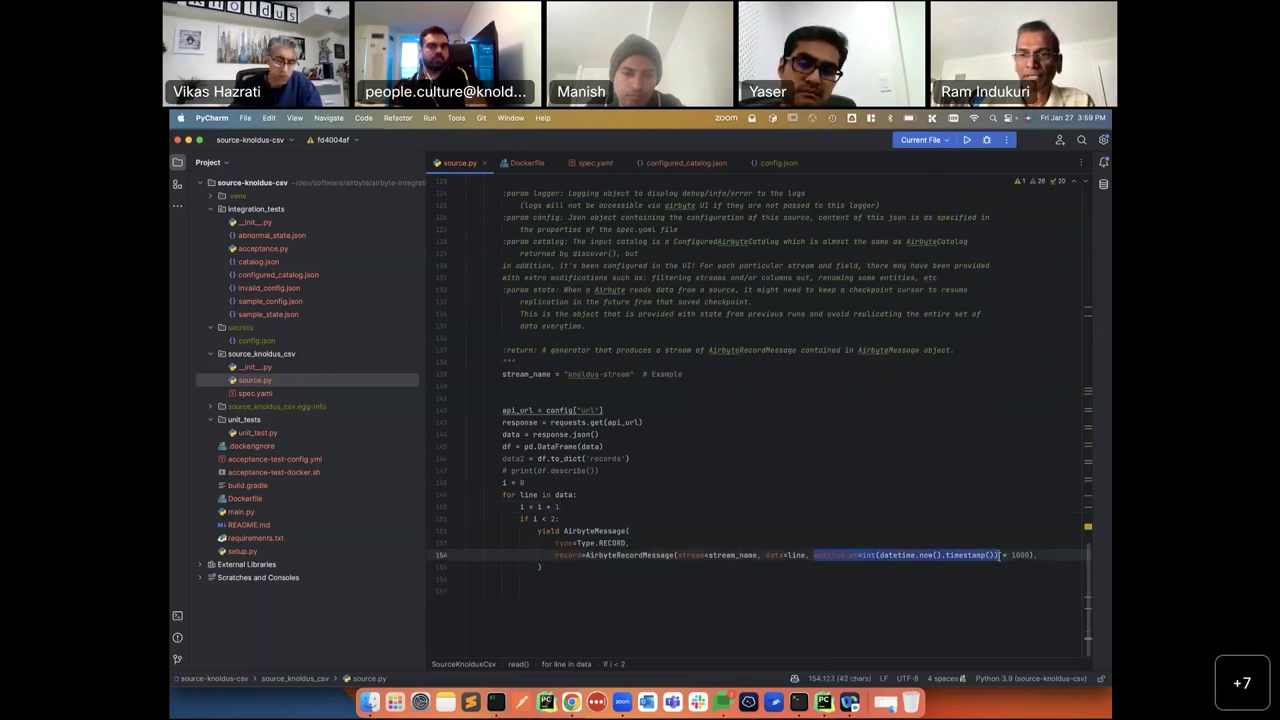
{"action": "left_click", "coordinate": [864, 590]}
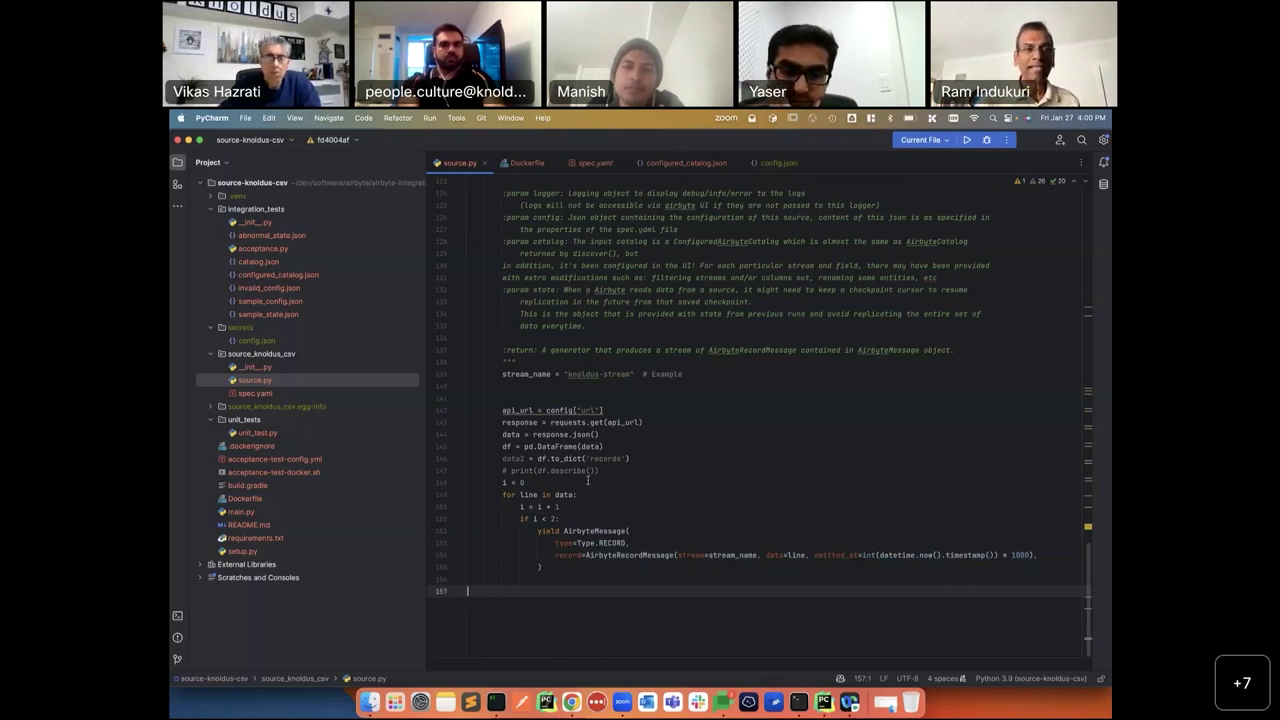
Switch to iTerm2 and change the working directory to connectors/source-knoldus-csv.
{"action": "left_click", "coordinate": [496, 702]}
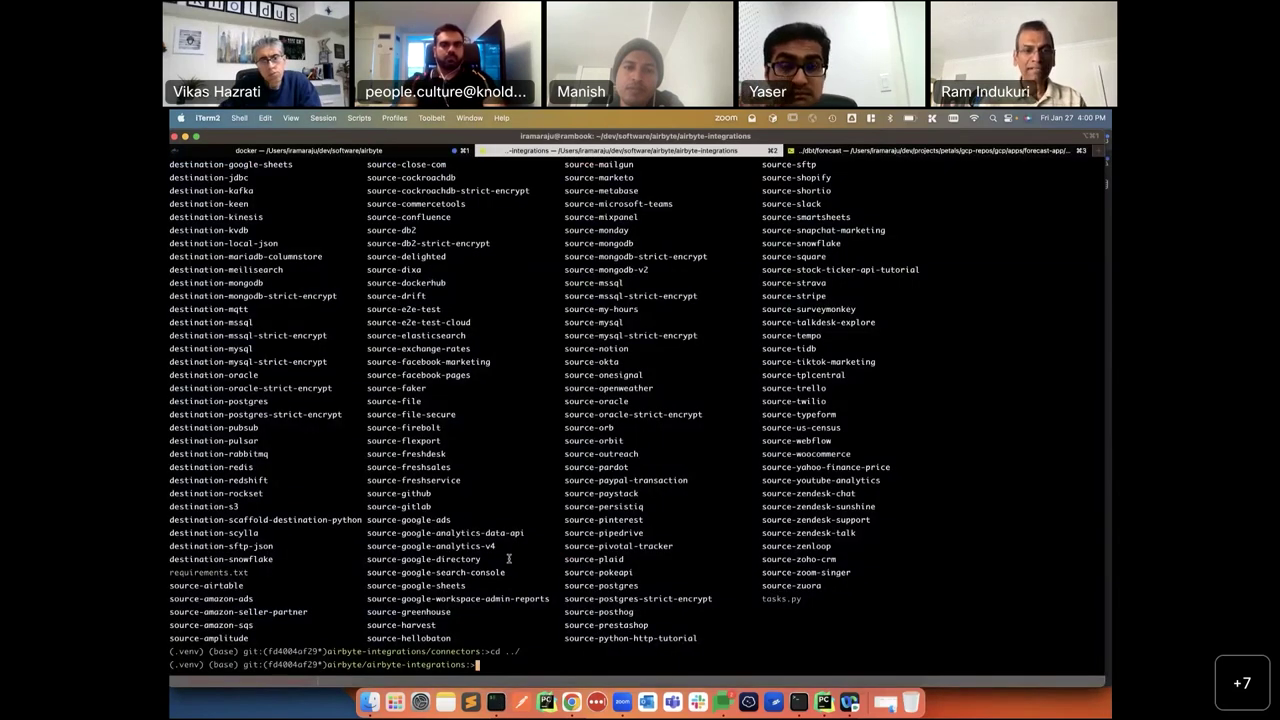
{"action": "type", "text": "cd ."}
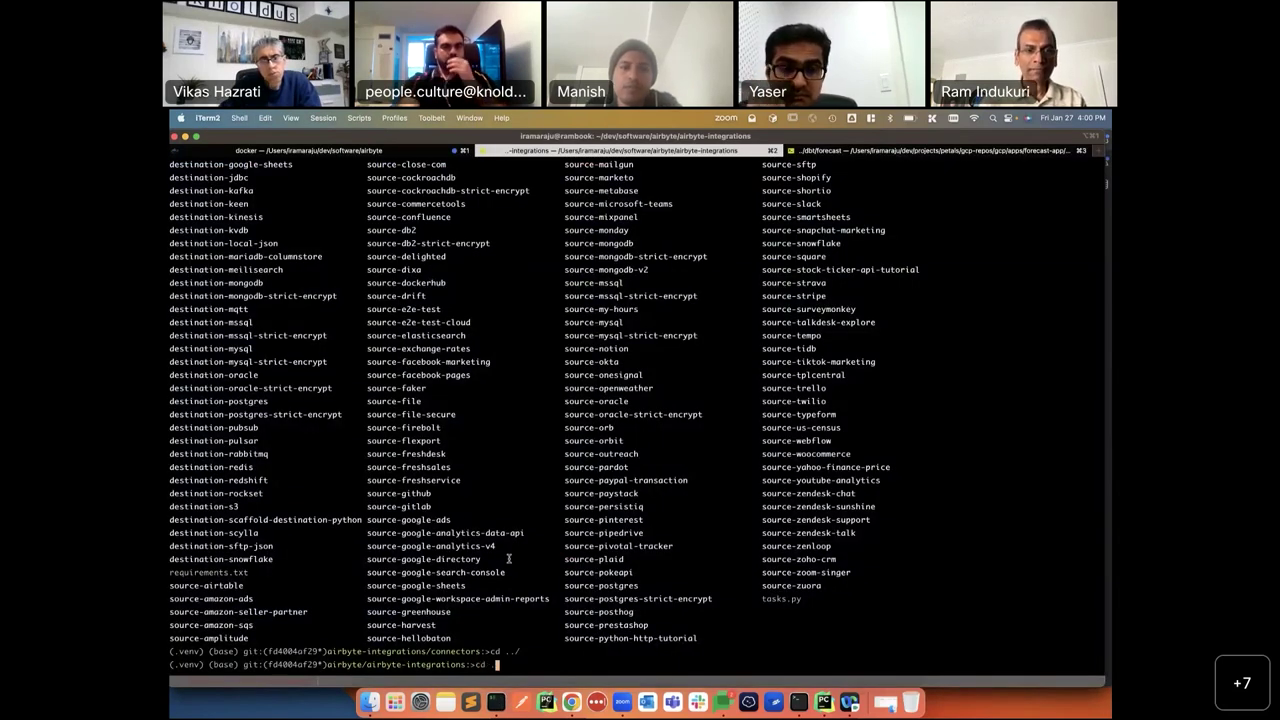
{"action": "key", "text": "BackSpace"}
{"action": "type", "text": "connector"}
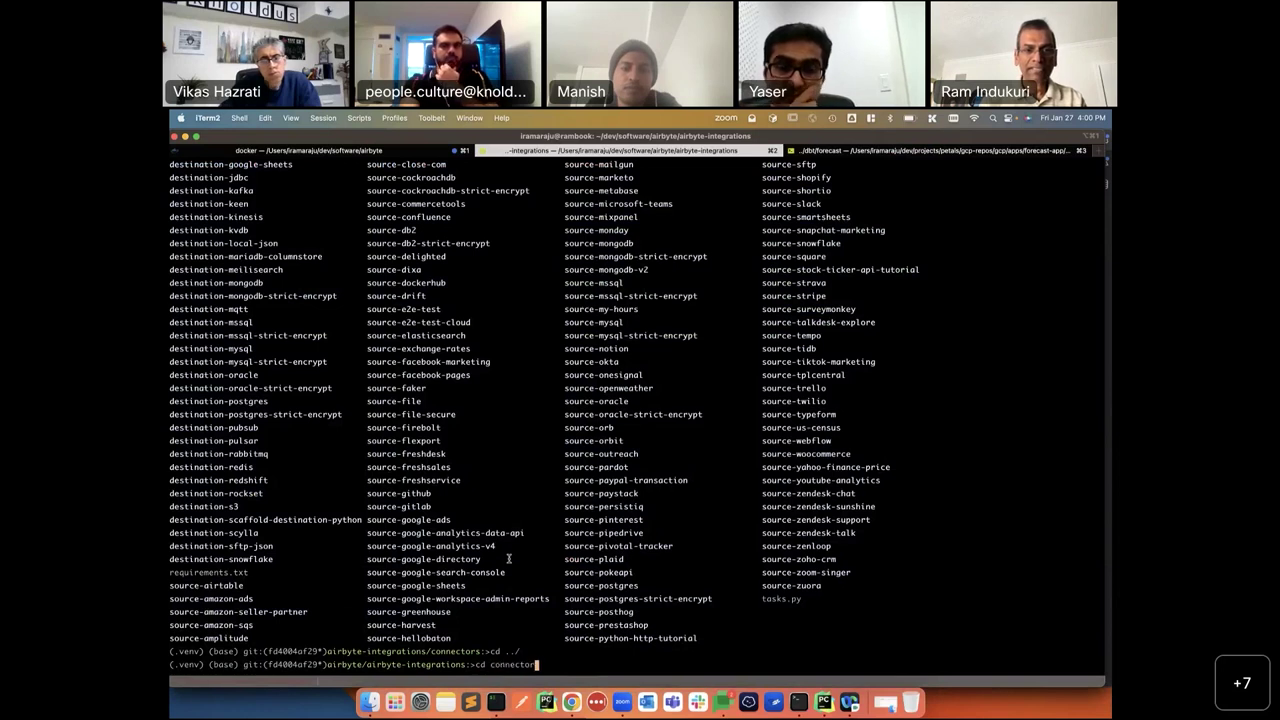
{"action": "key", "text": "Tab"}
{"action": "key", "text": "Tab"}
{"action": "type", "text": "sour"}
{"action": "key", "text": "Tab"}
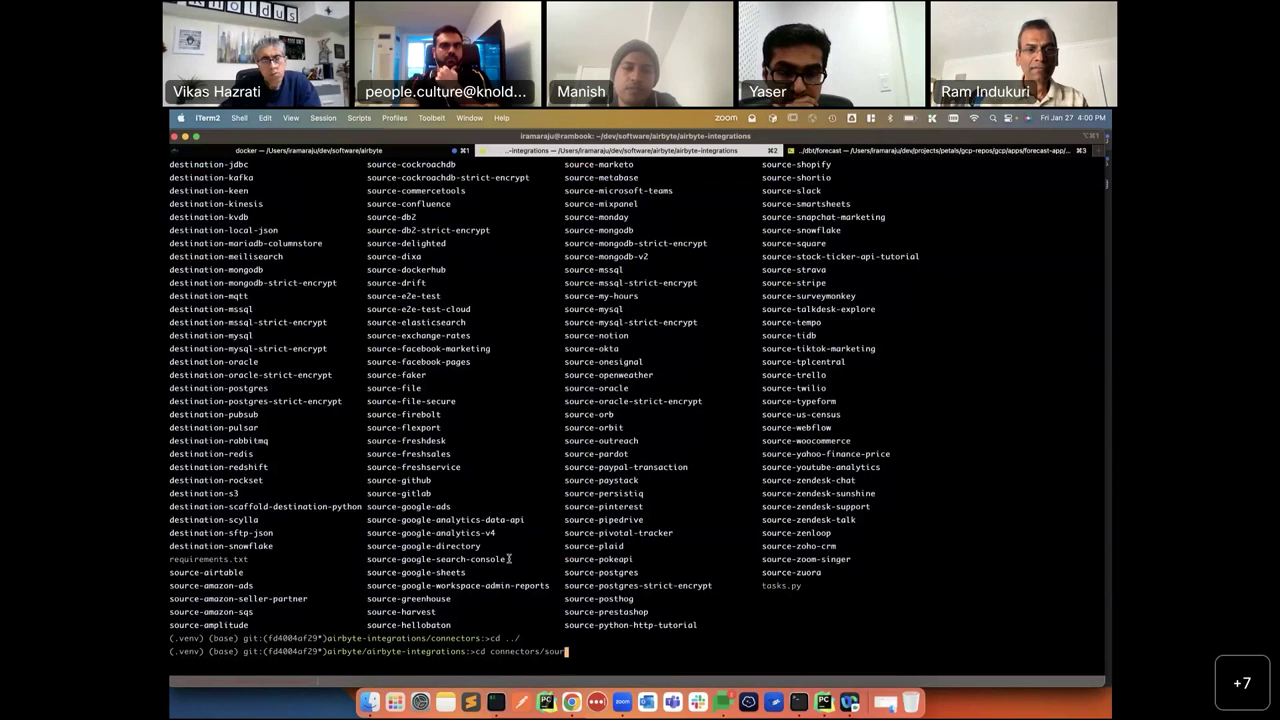
{"action": "key", "text": "Tab"}
{"action": "type", "text": "k"}
{"action": "key", "text": "Tab"}
{"action": "key", "text": "Return"}
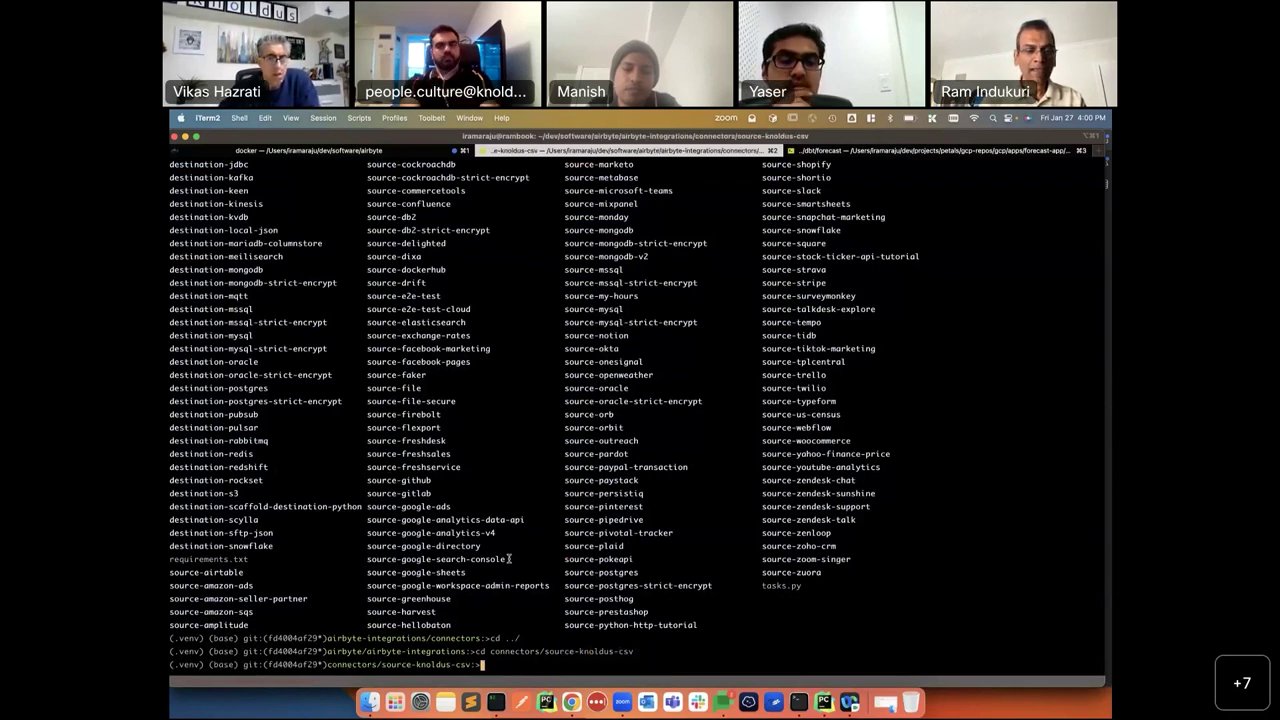
Run the connector's connection check with python main.py check --config secrets/config.json.
{"action": "type", "text": "python m"}
{"action": "key", "text": "Right"}
{"action": "key", "text": "Up"}
{"action": "key", "text": "Up"}
{"action": "key", "text": "Up"}
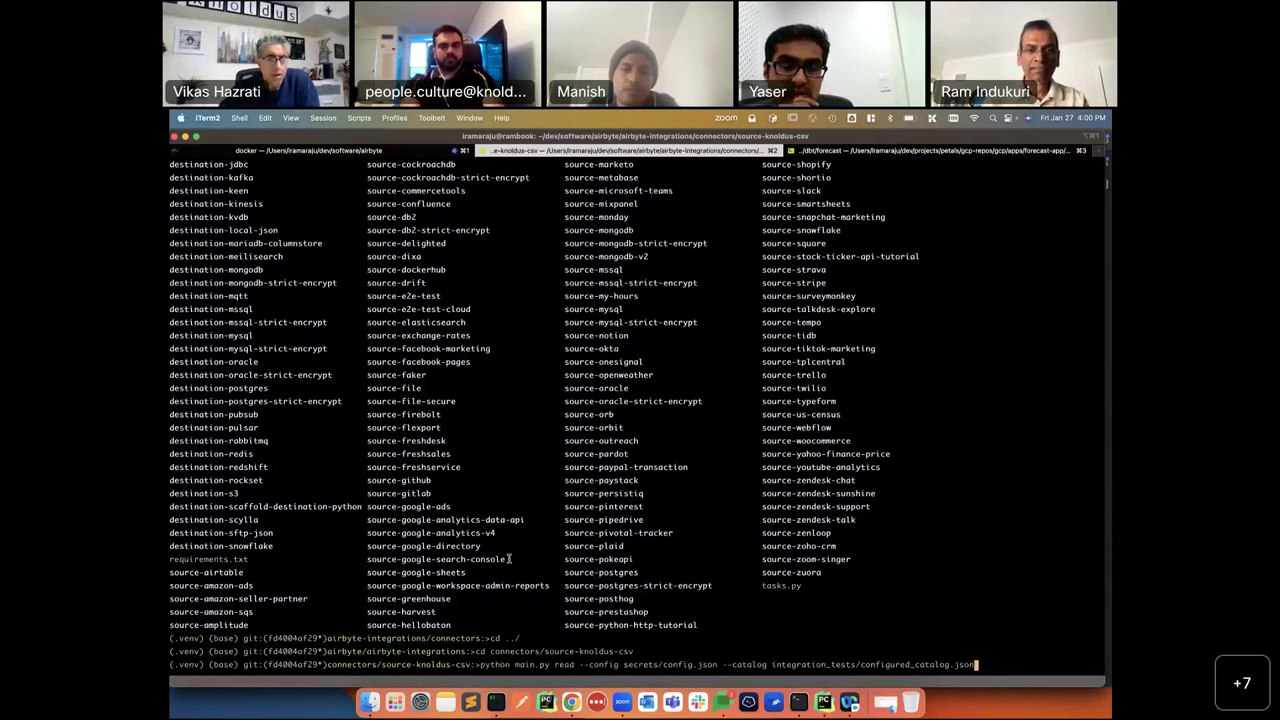
{"action": "key", "text": "BackSpace"}
{"action": "key", "text": "BackSpace"}
{"action": "key", "text": "BackSpace"}
{"action": "key", "text": "BackSpace"}
{"action": "key", "text": "BackSpace"}
{"action": "key", "text": "BackSpace"}
{"action": "key", "text": "BackSpace"}
{"action": "key", "text": "BackSpace"}
{"action": "key", "text": "BackSpace"}
{"action": "key", "text": "BackSpace"}
{"action": "key", "text": "BackSpace"}
{"action": "key", "text": "BackSpace"}
{"action": "key", "text": "BackSpace"}
{"action": "key", "text": "BackSpace"}
{"action": "key", "text": "BackSpace"}
{"action": "key", "text": "BackSpace"}
{"action": "key", "text": "BackSpace"}
{"action": "key", "text": "BackSpace"}
{"action": "key", "text": "BackSpace"}
{"action": "key", "text": "BackSpace"}
{"action": "type", "text": "check"}
{"action": "key", "text": "Right"}
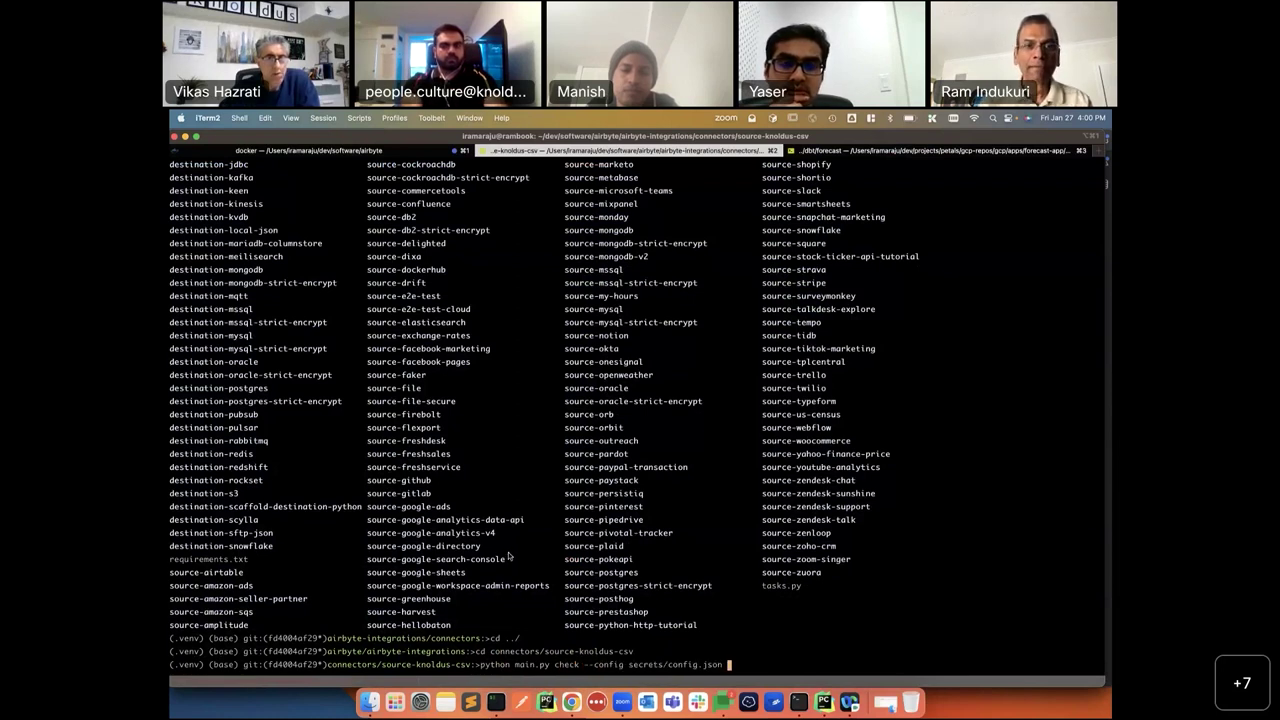
{"action": "key", "text": "super+Tab"}
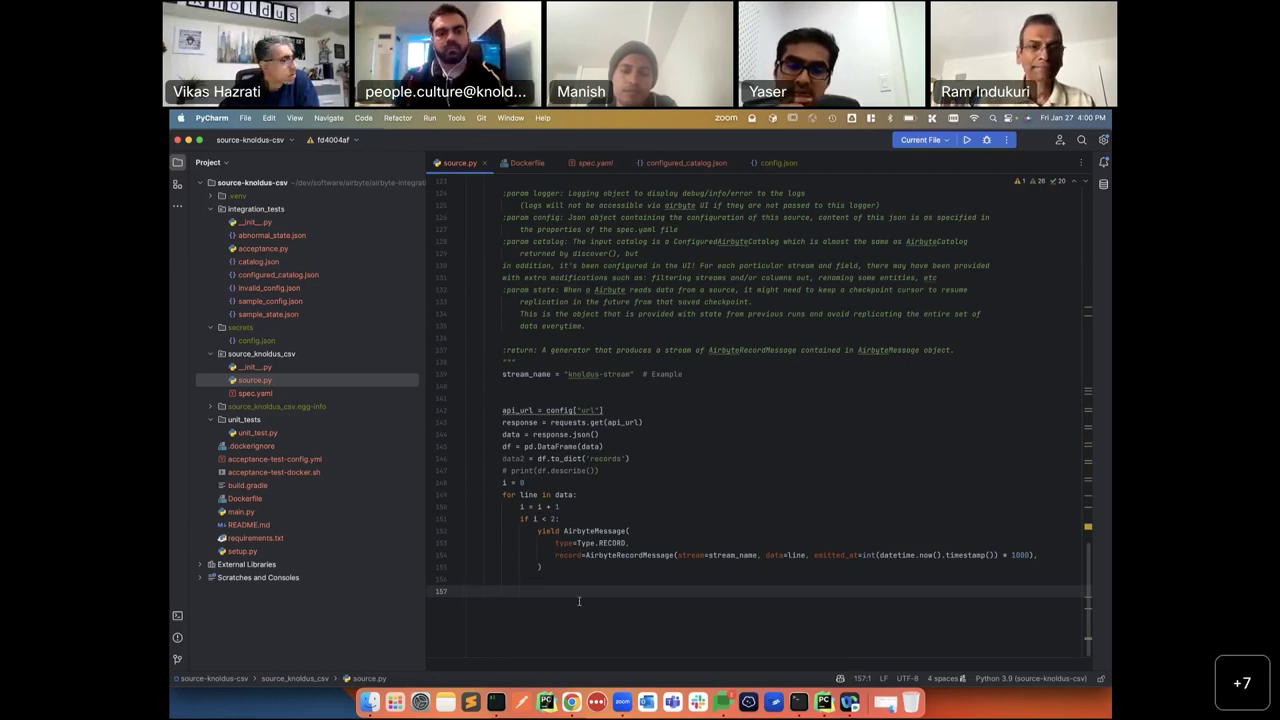
{"action": "key", "text": "super+Tab"}
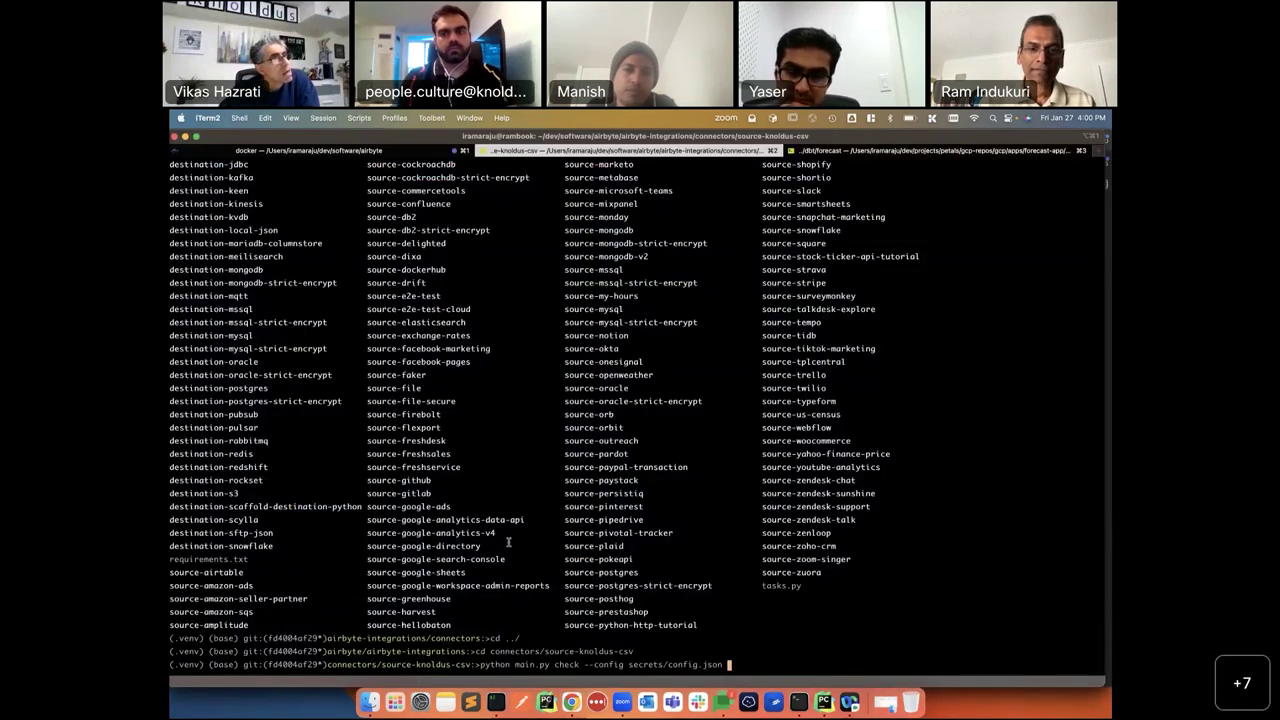
{"action": "key", "text": "Return"}
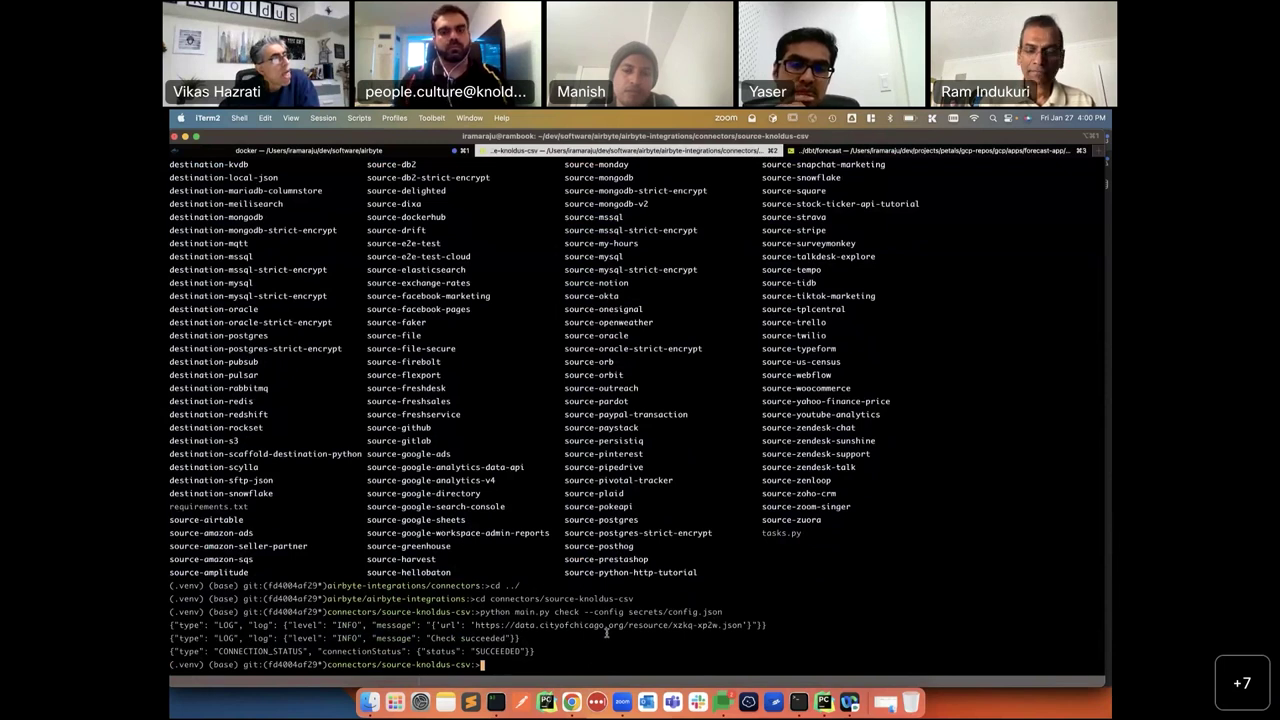
Run the connector's schema discovery with python main.py discover --config secrets/config.json and highlight the catalog JSON in its output.
{"action": "key", "text": "Up"}
{"action": "key", "text": "BackSpace"}
{"action": "key", "text": "BackSpace"}
{"action": "key", "text": "BackSpace"}
{"action": "key", "text": "BackSpace"}
{"action": "key", "text": "BackSpace"}
{"action": "key", "text": "BackSpace"}
{"action": "key", "text": "BackSpace"}
{"action": "key", "text": "BackSpace"}
{"action": "key", "text": "BackSpace"}
{"action": "key", "text": "BackSpace"}
{"action": "key", "text": "BackSpace"}
{"action": "key", "text": "BackSpace"}
{"action": "key", "text": "BackSpace"}
{"action": "key", "text": "BackSpace"}
{"action": "key", "text": "BackSpace"}
{"action": "key", "text": "BackSpace"}
{"action": "key", "text": "BackSpace"}
{"action": "key", "text": "BackSpace"}
{"action": "key", "text": "BackSpace"}
{"action": "key", "text": "BackSpace"}
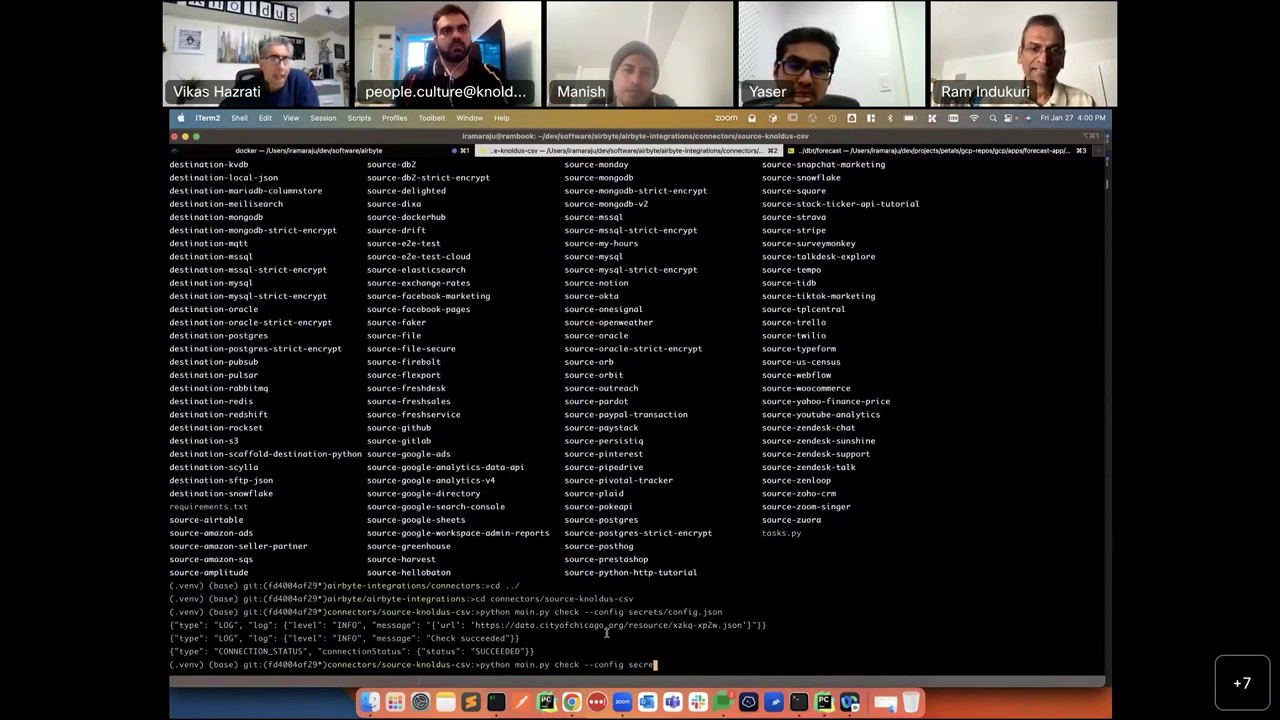
{"action": "key", "text": "BackSpace"}
{"action": "type", "text": "d"}
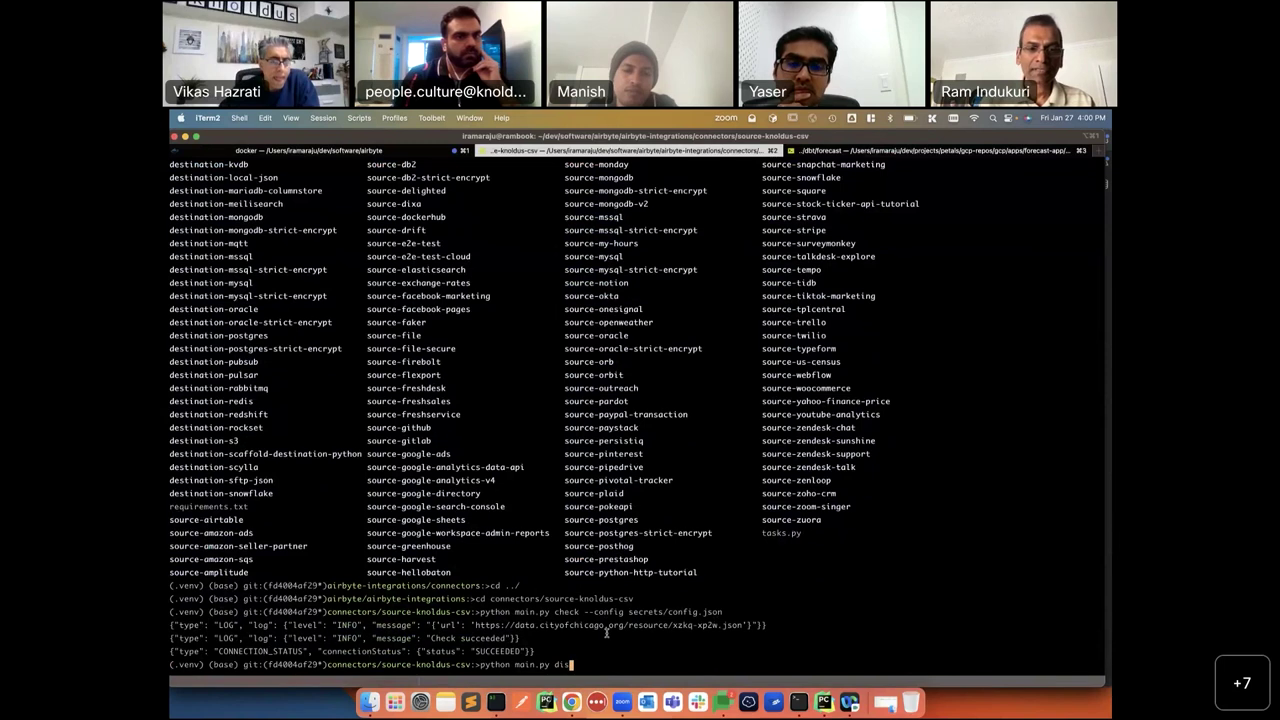
{"action": "key", "text": "Right"}
{"action": "key", "text": "Return"}
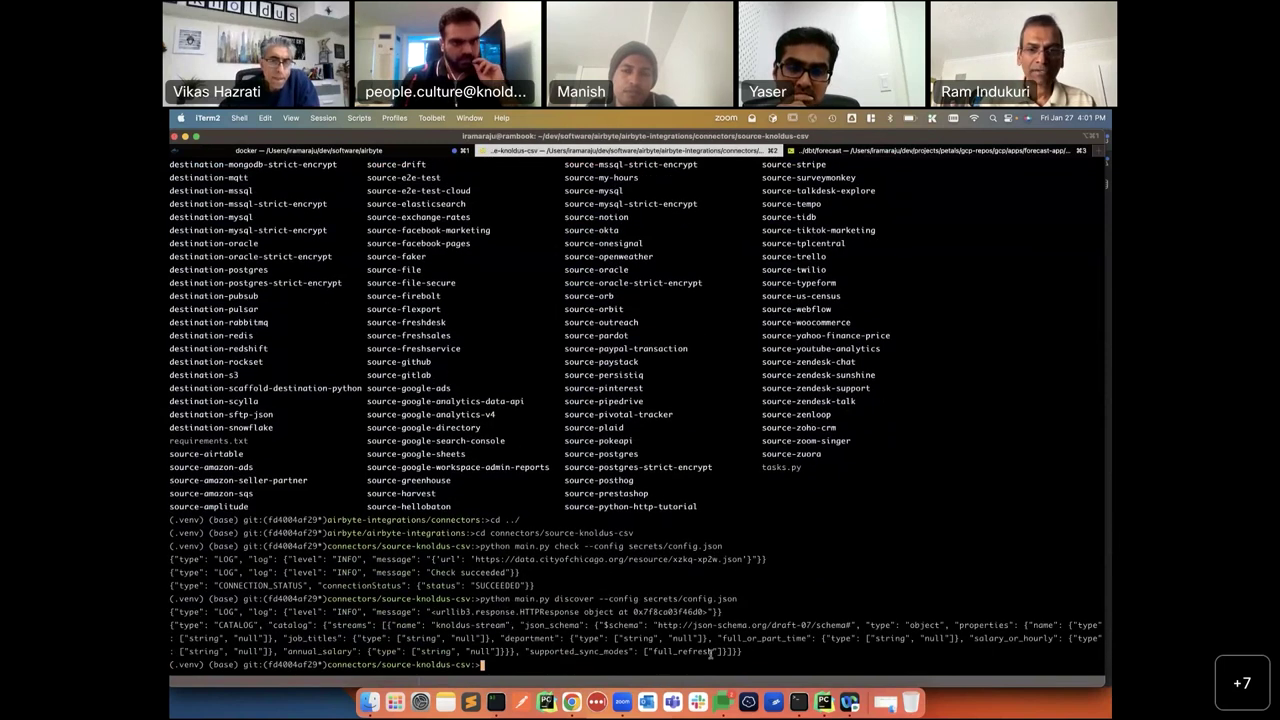
{"action": "left_click_drag", "start_coordinate": [741, 651], "coordinate": [322, 625]}
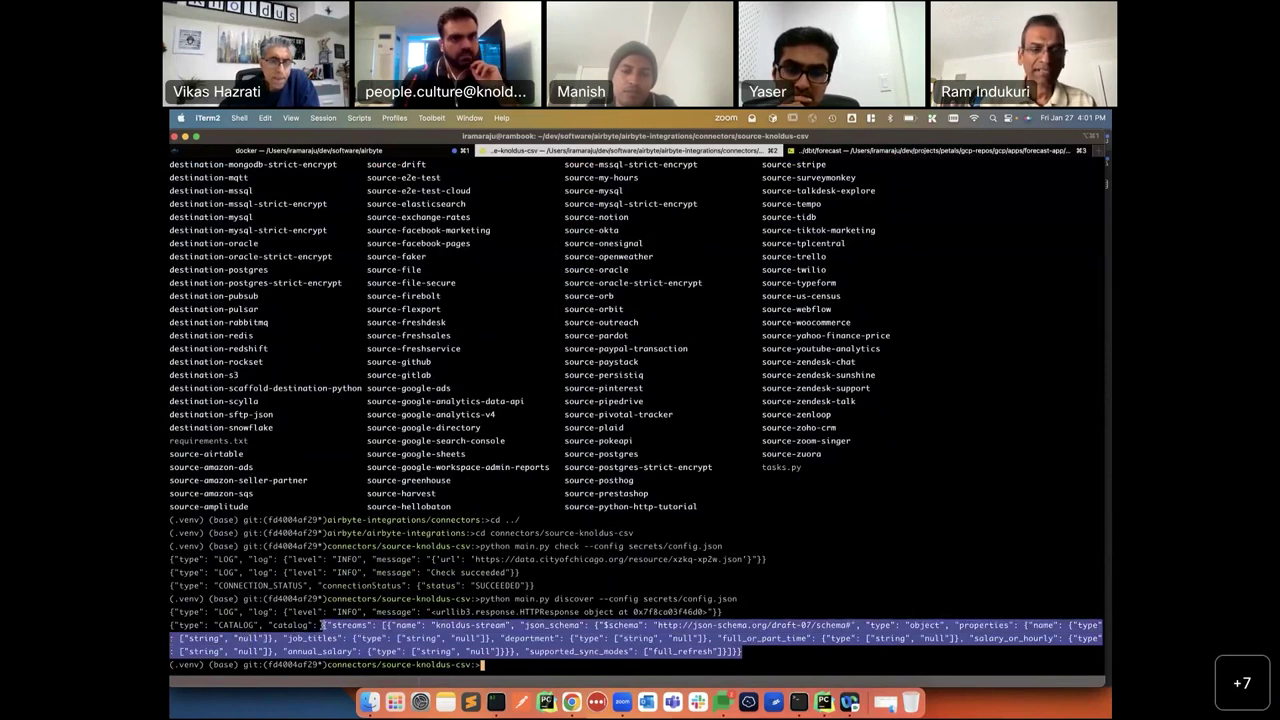
{"action": "left_click", "coordinate": [322, 625]}
Run the connector's read command with python main.py read --config secrets/config.json --catalog integration_tests/configured_catalog.json.
{"action": "type", "text": "python"}
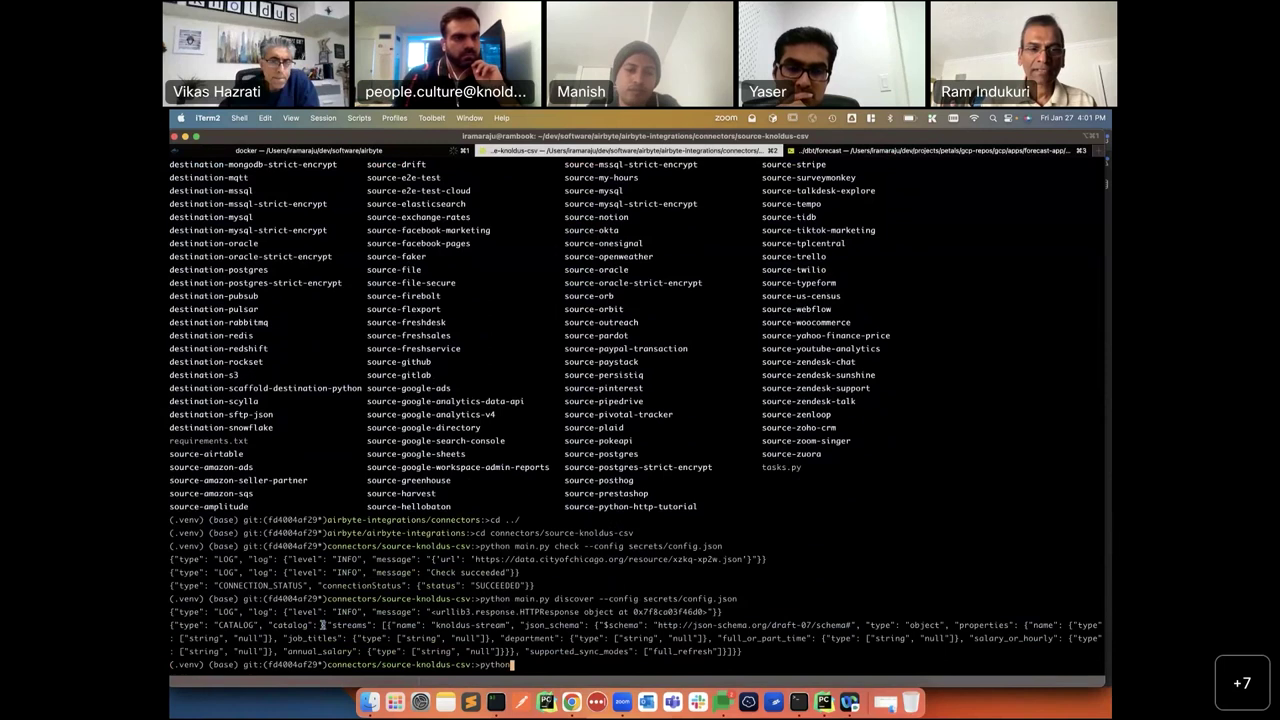
{"action": "type", "text": " rea"}
{"action": "key", "text": "BackSpace"}
{"action": "key", "text": "BackSpace"}
{"action": "key", "text": "BackSpace"}
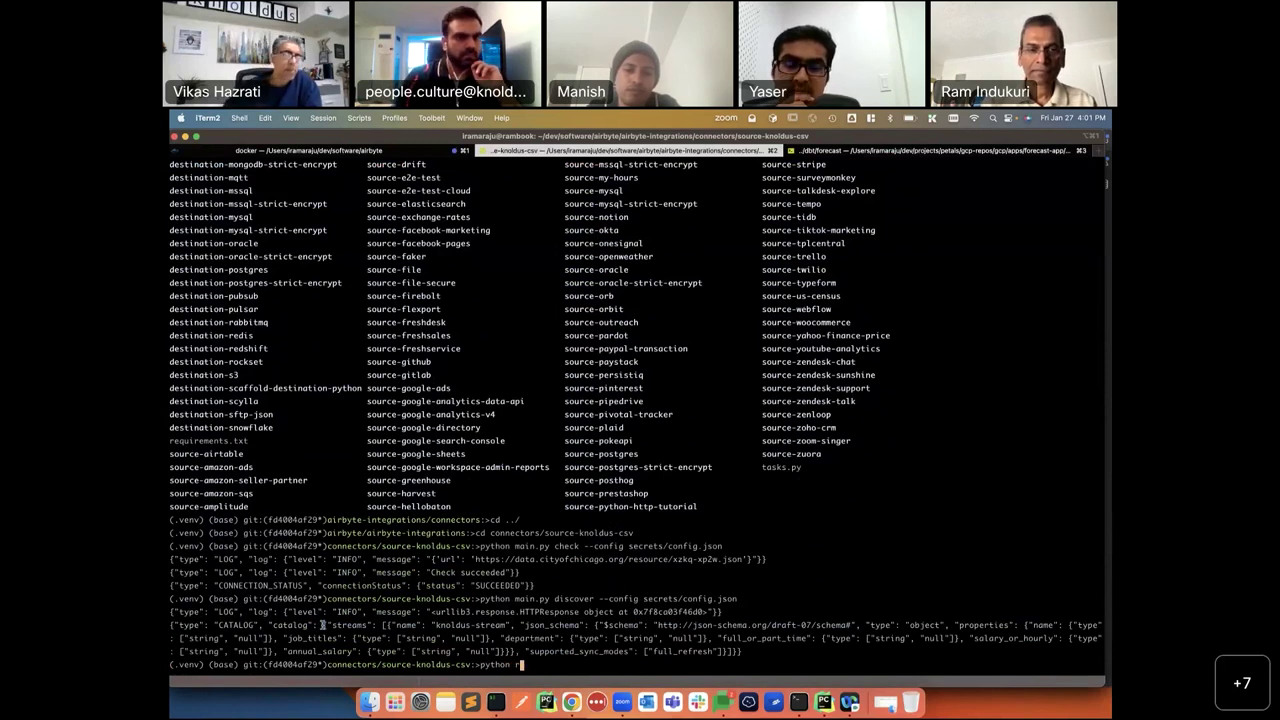
{"action": "type", "text": "main.py read --config secrets/config.json --catalog integration_tests/configured_catalog.json"}
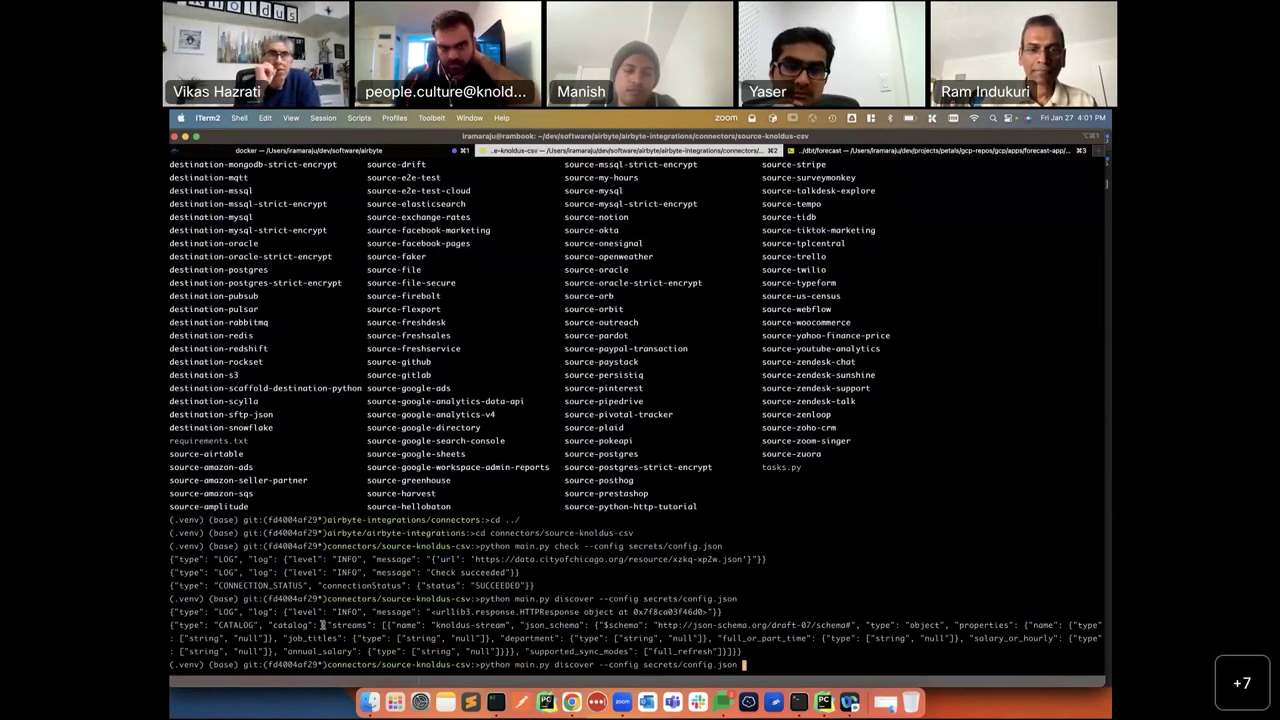
{"action": "key", "text": "Return"}
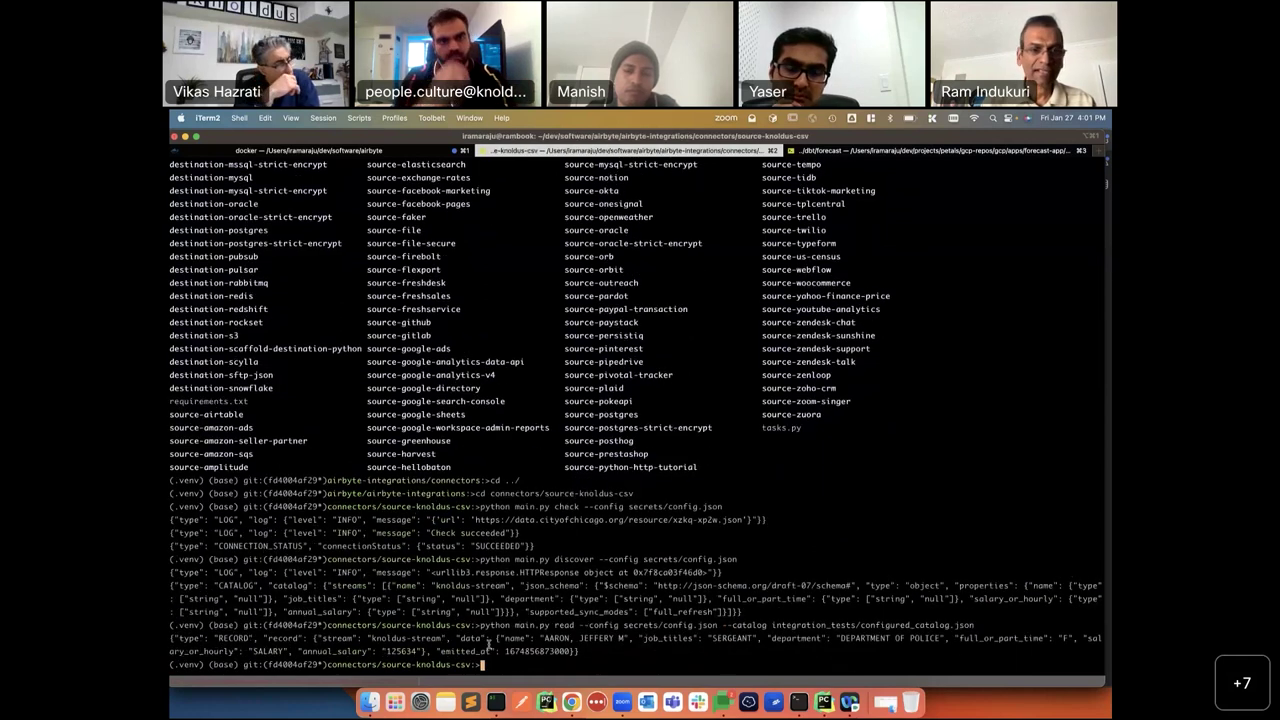
Switch to PyCharm and change the record limit condition in source.py's read method to i < 20.
{"action": "key", "text": "super+Tab"}
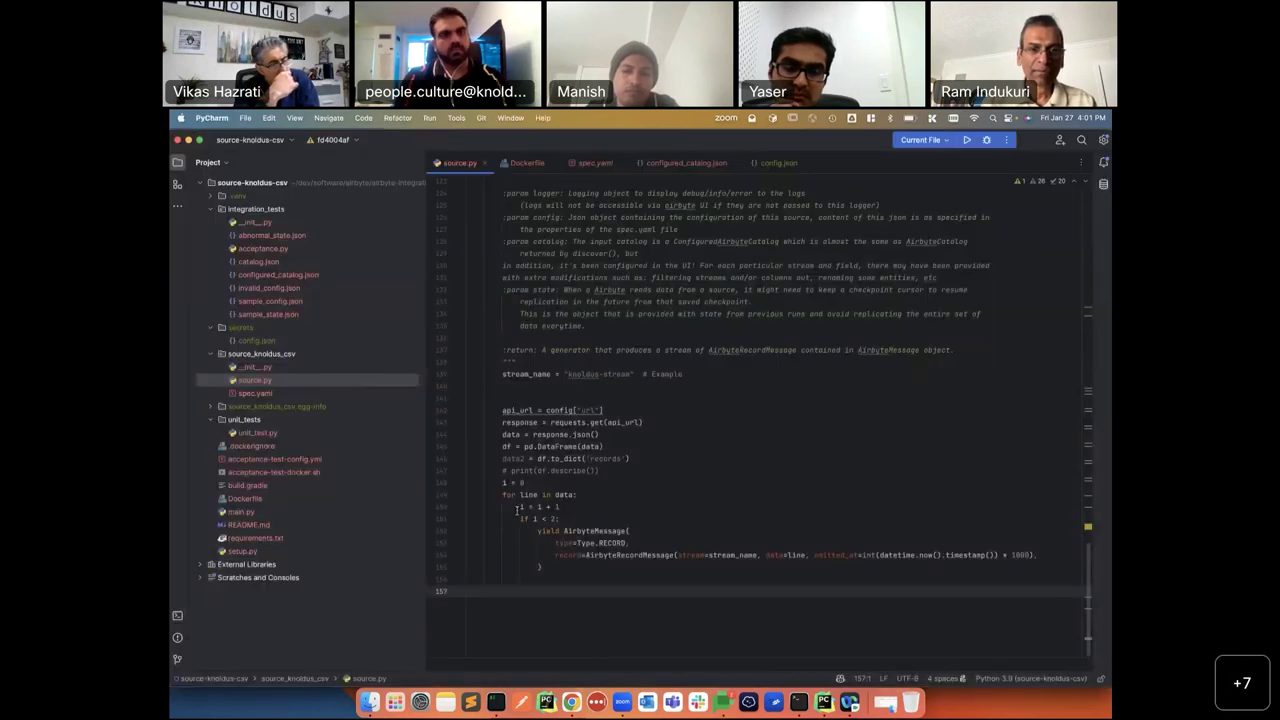
{"action": "left_click", "coordinate": [516, 507]}
{"action": "key", "text": "super+Tab"}
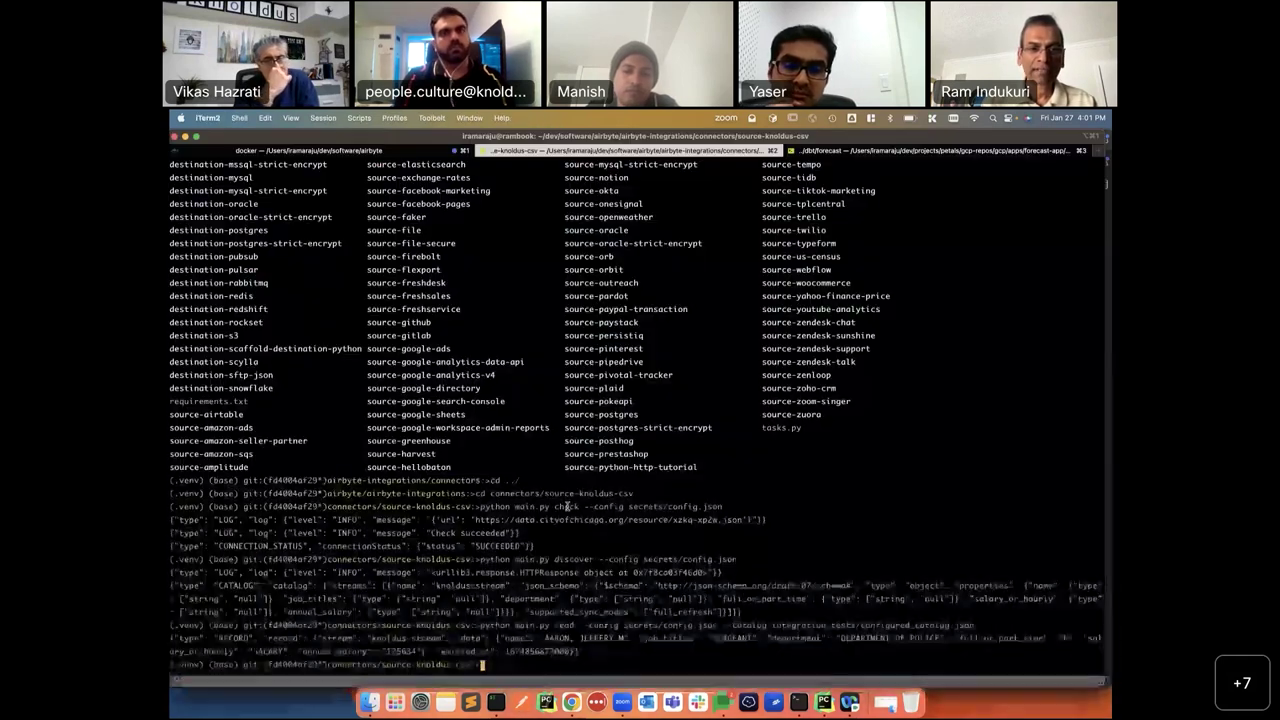
{"action": "key", "text": "super+Tab"}
{"action": "left_click", "coordinate": [562, 518]}
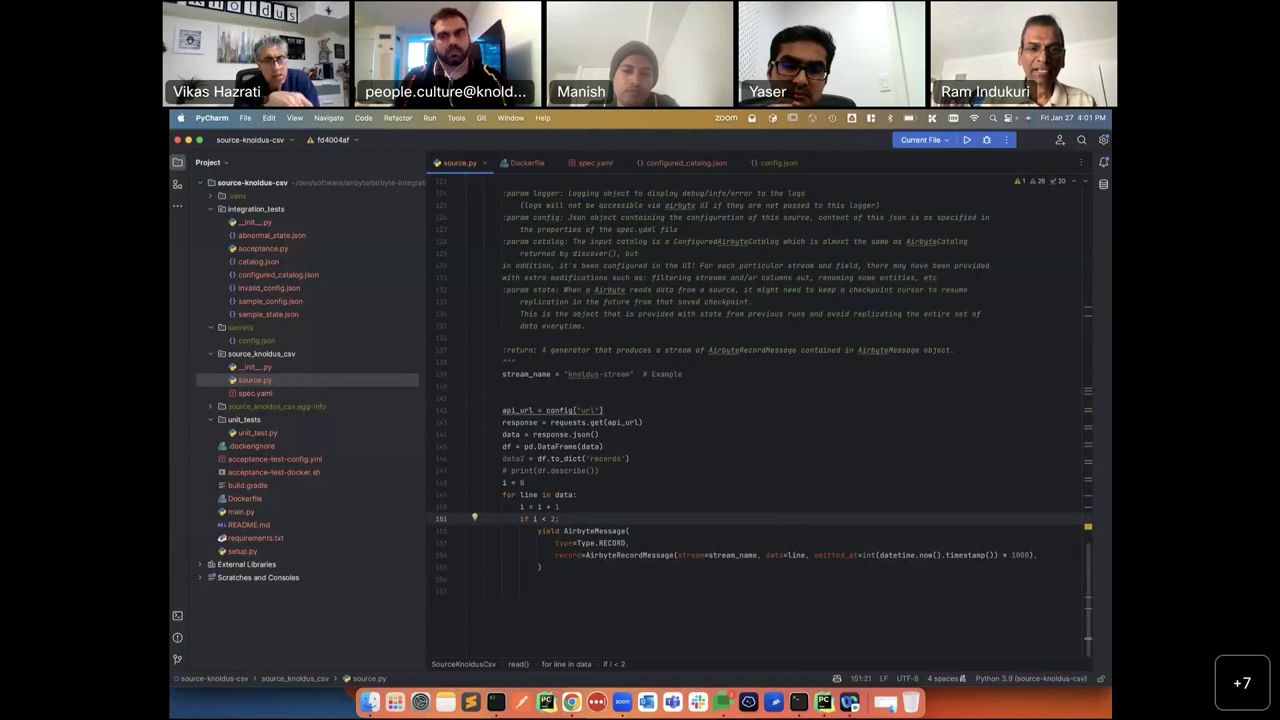
Switch to iTerm2 and rerun the previous read command using the edited source code.
{"action": "key", "text": "super+Tab"}
{"action": "key", "text": "Up"}
{"action": "key", "text": "Return"}
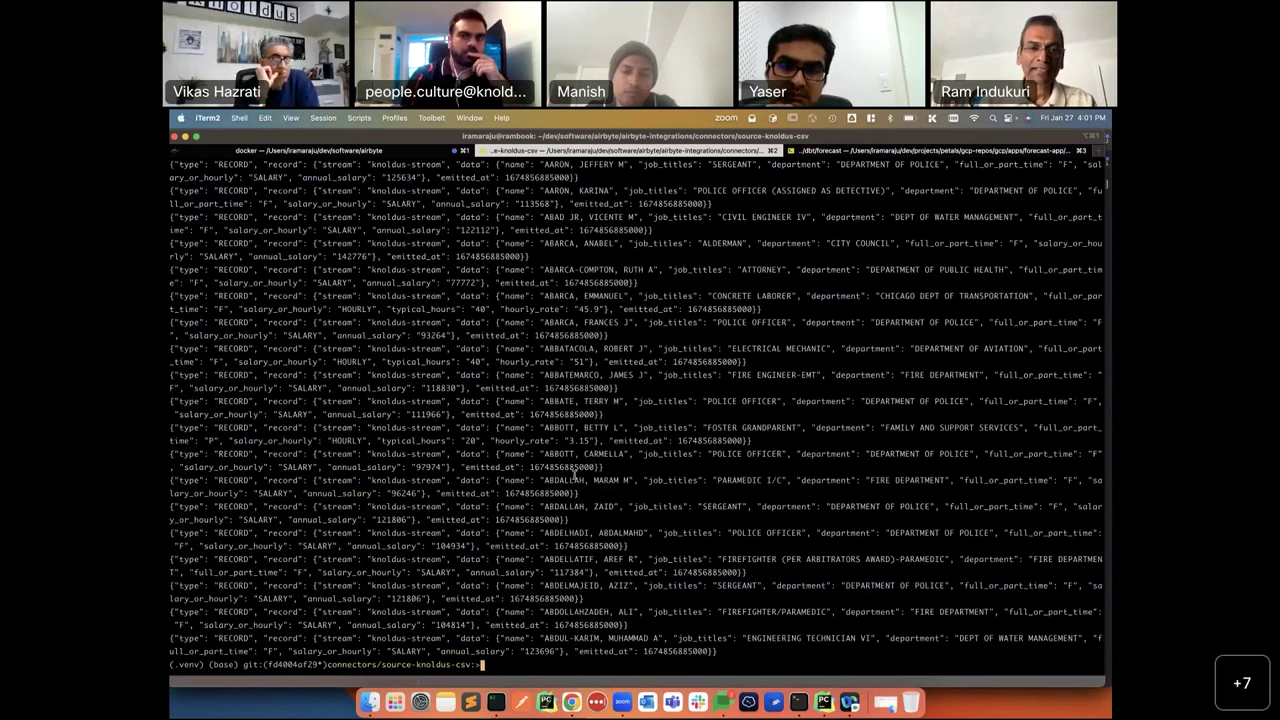
Switch to Chrome and open the Connections page of the local Airbyte workspace.
{"action": "key", "text": "super+Tab"}
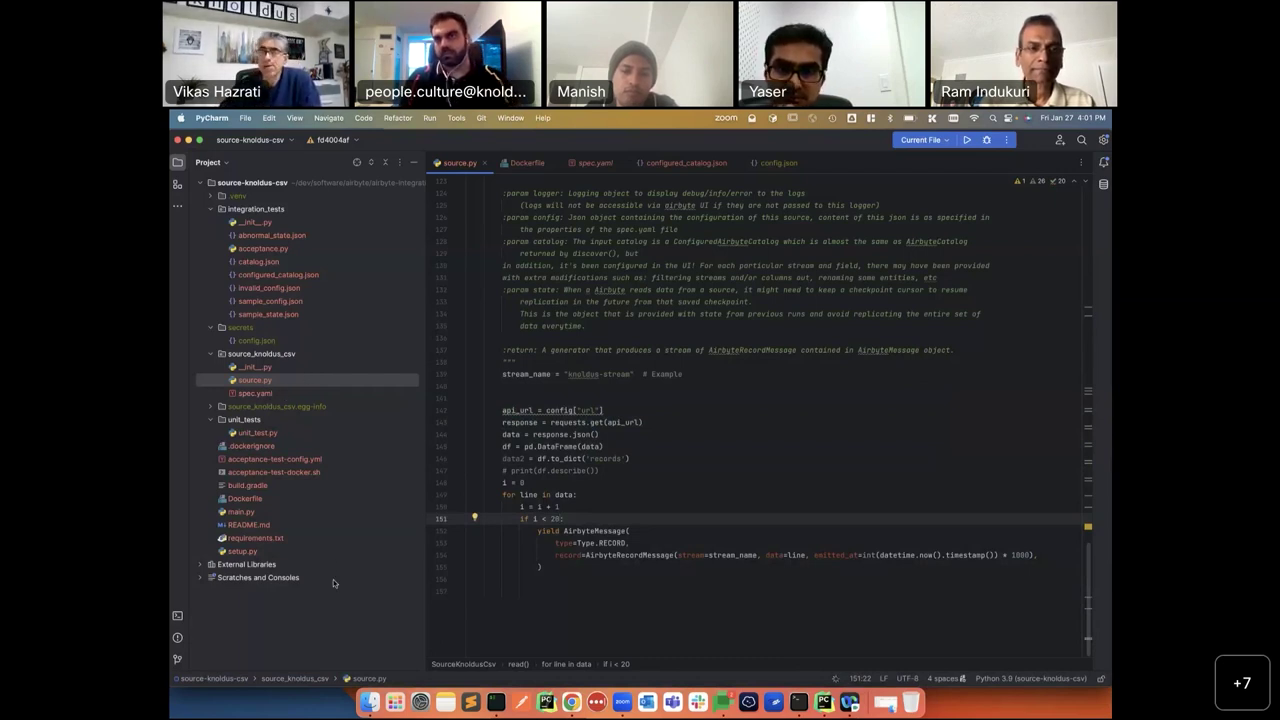
{"action": "type", "text": ":"}
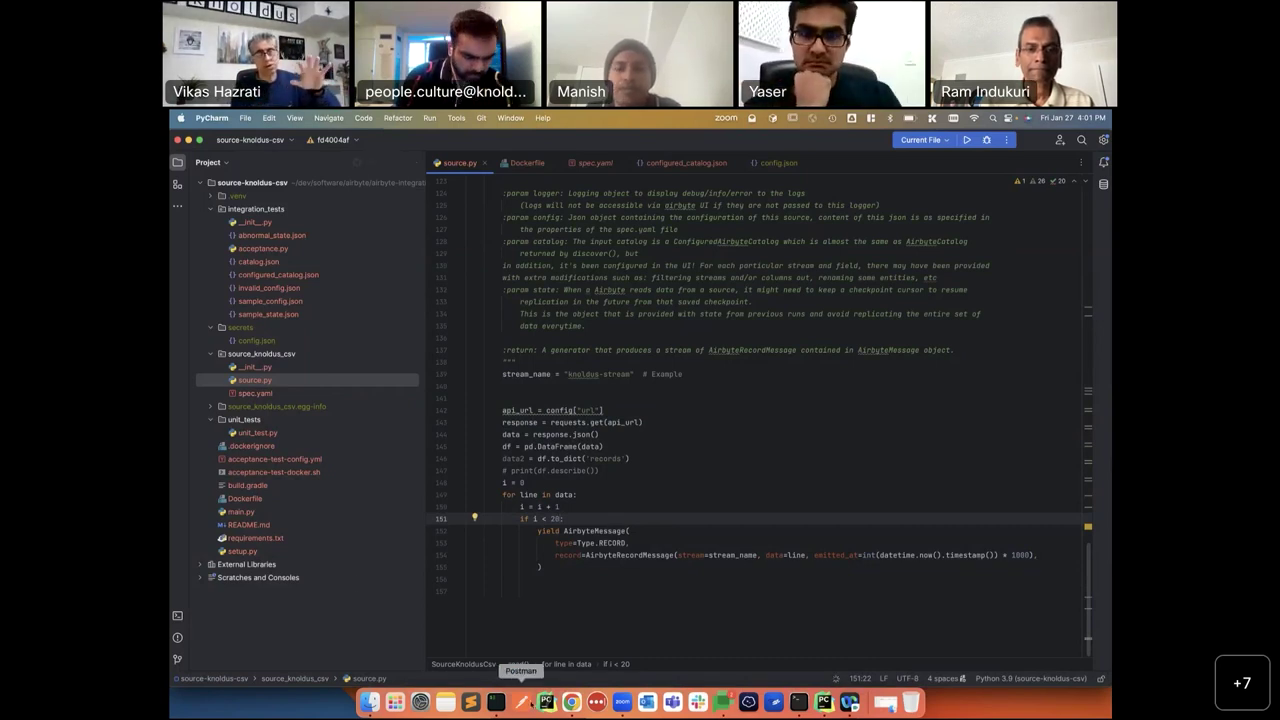
{"action": "left_click", "coordinate": [571, 702]}
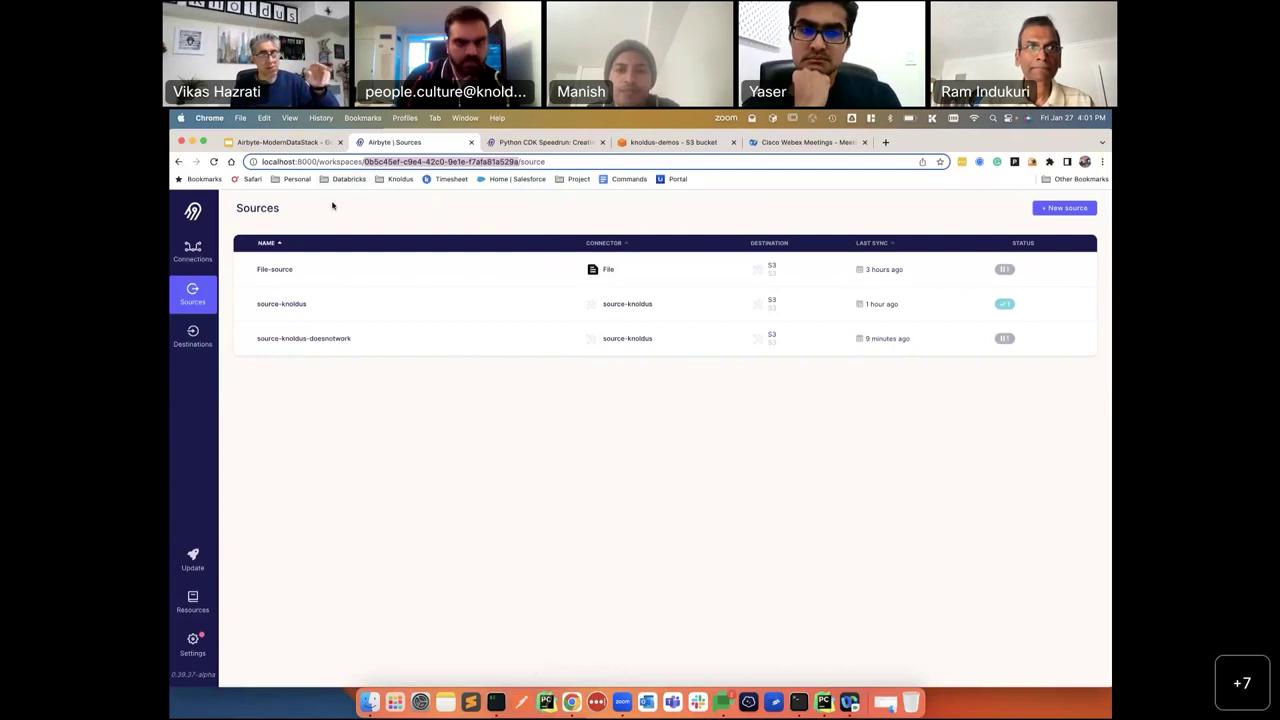
{"action": "left_click", "coordinate": [196, 250]}
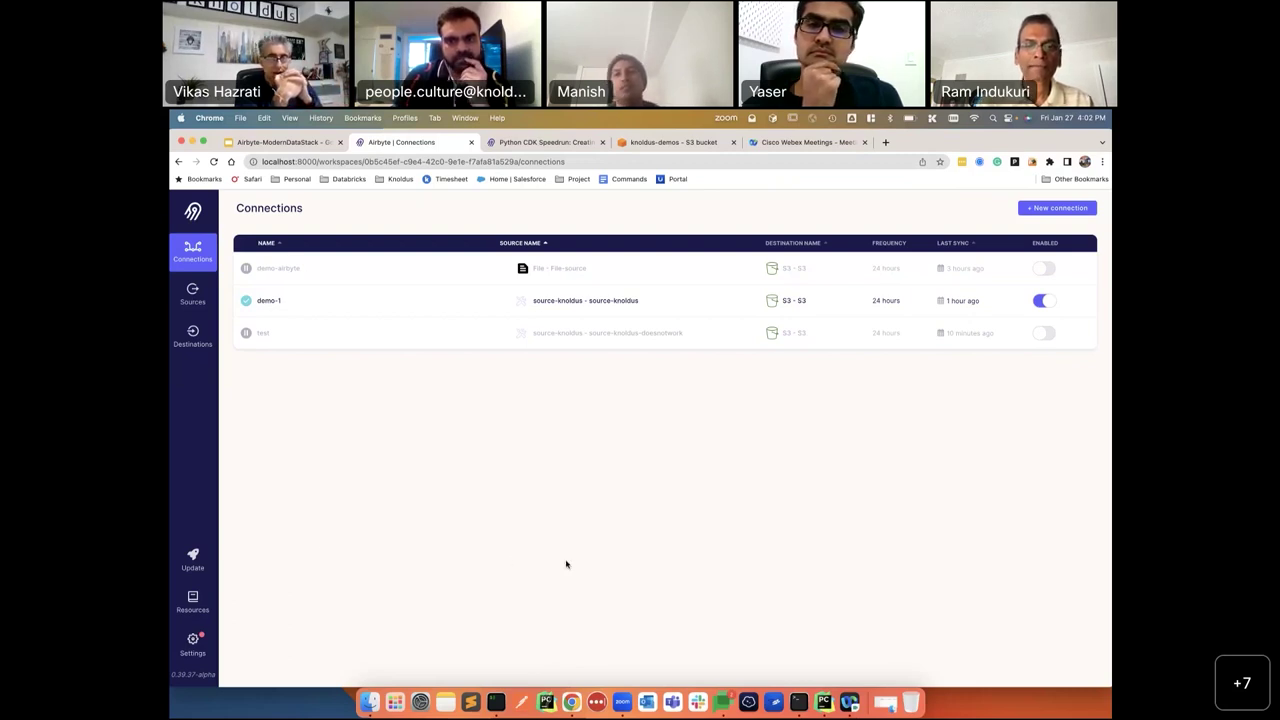
Switch back to PyCharm and review source.py from the read method up through discover to check.
{"action": "left_click", "coordinate": [823, 702]}
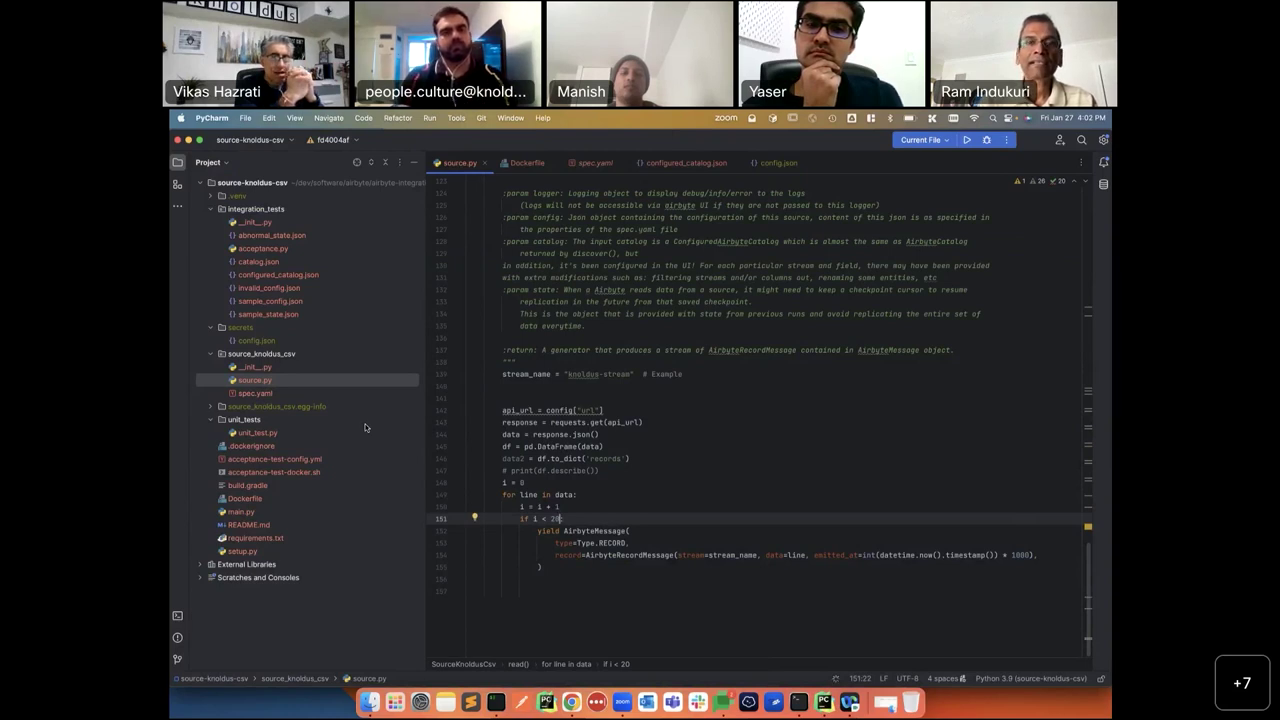
{"action": "type", "text": ":"}
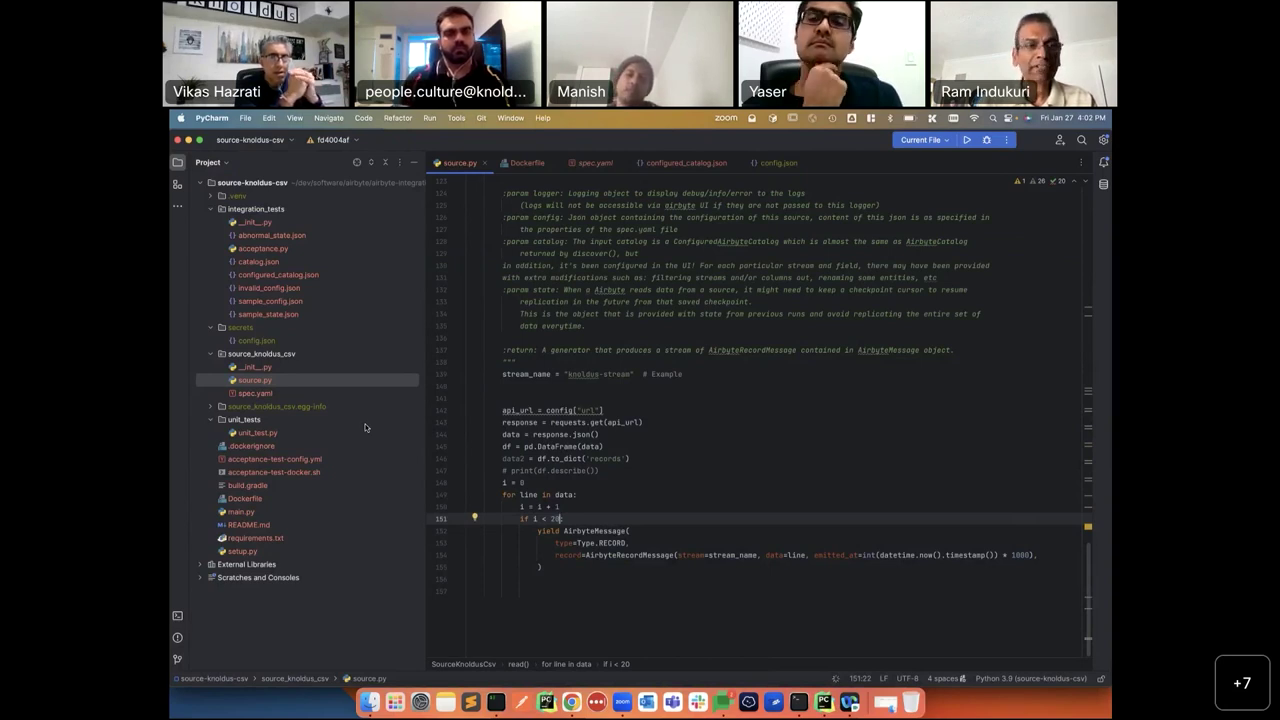
{"action": "scroll", "coordinate": [559, 401], "scroll_direction": "up", "scroll_amount": 10}
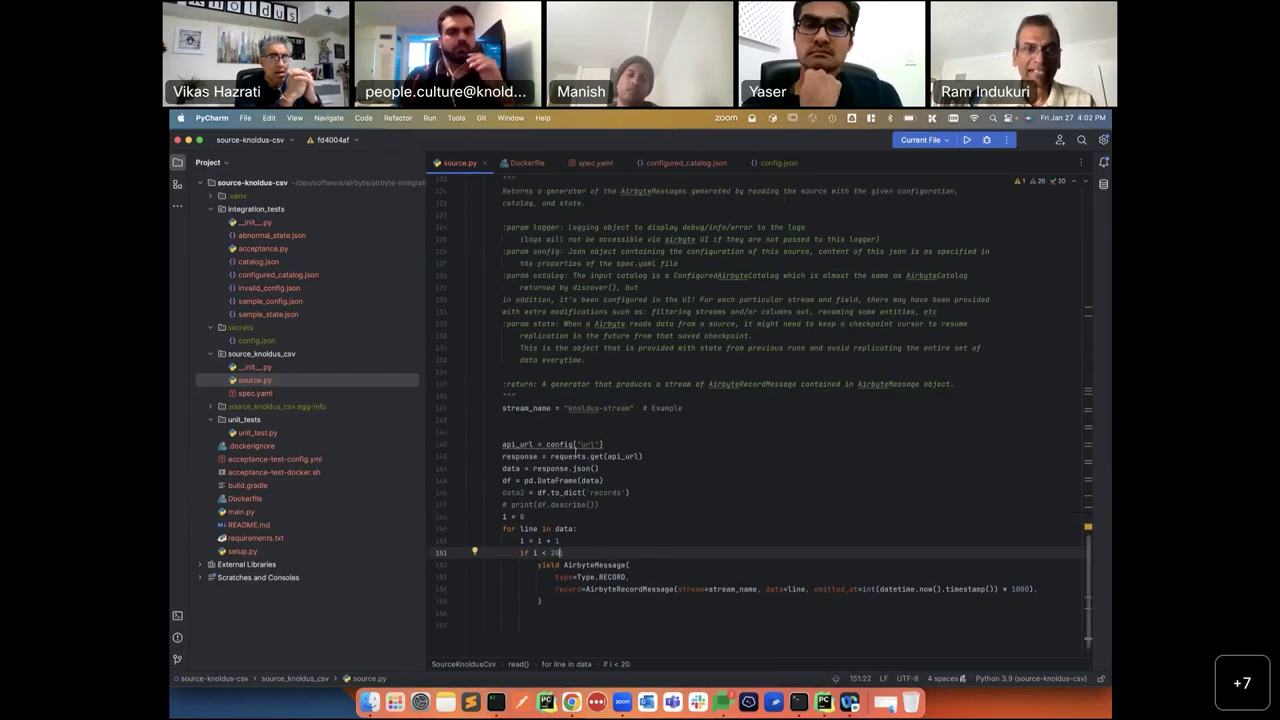
{"action": "scroll", "coordinate": [575, 453], "scroll_direction": "up", "scroll_amount": 1}
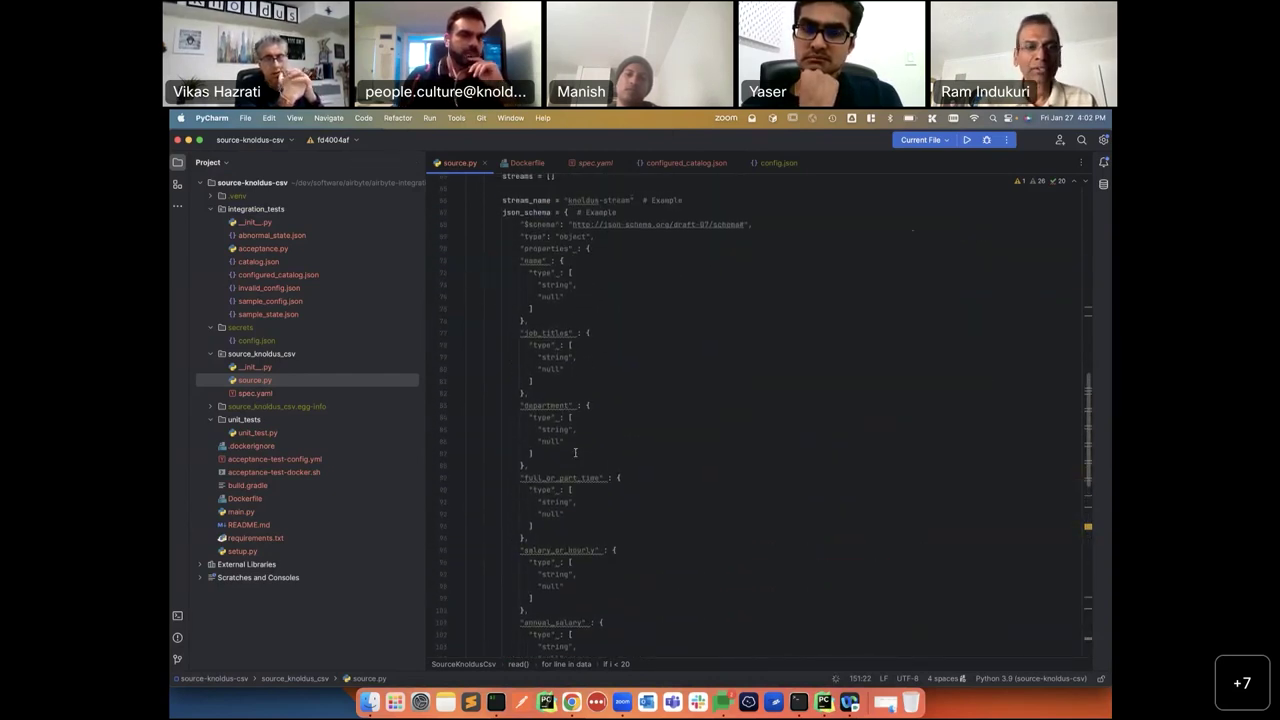
{"action": "scroll", "coordinate": [575, 420], "scroll_direction": "up", "scroll_amount": 4}
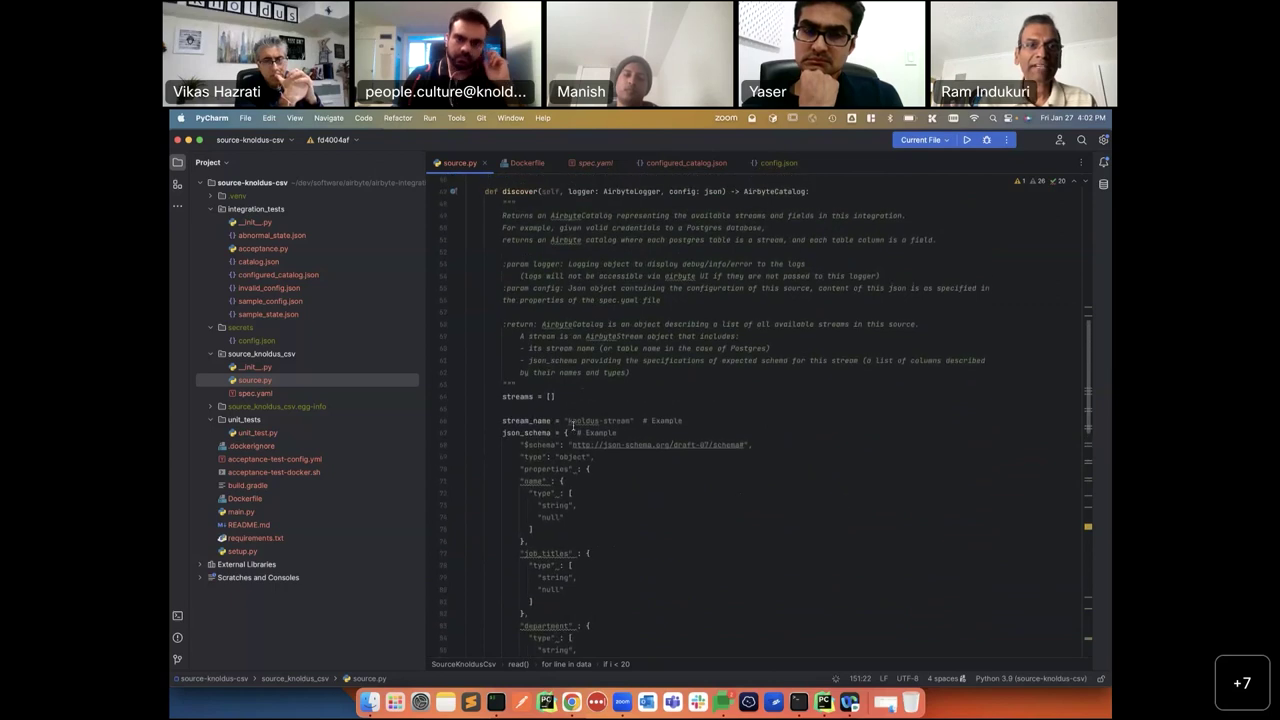
{"action": "scroll", "coordinate": [583, 407], "scroll_direction": "up", "scroll_amount": 5}
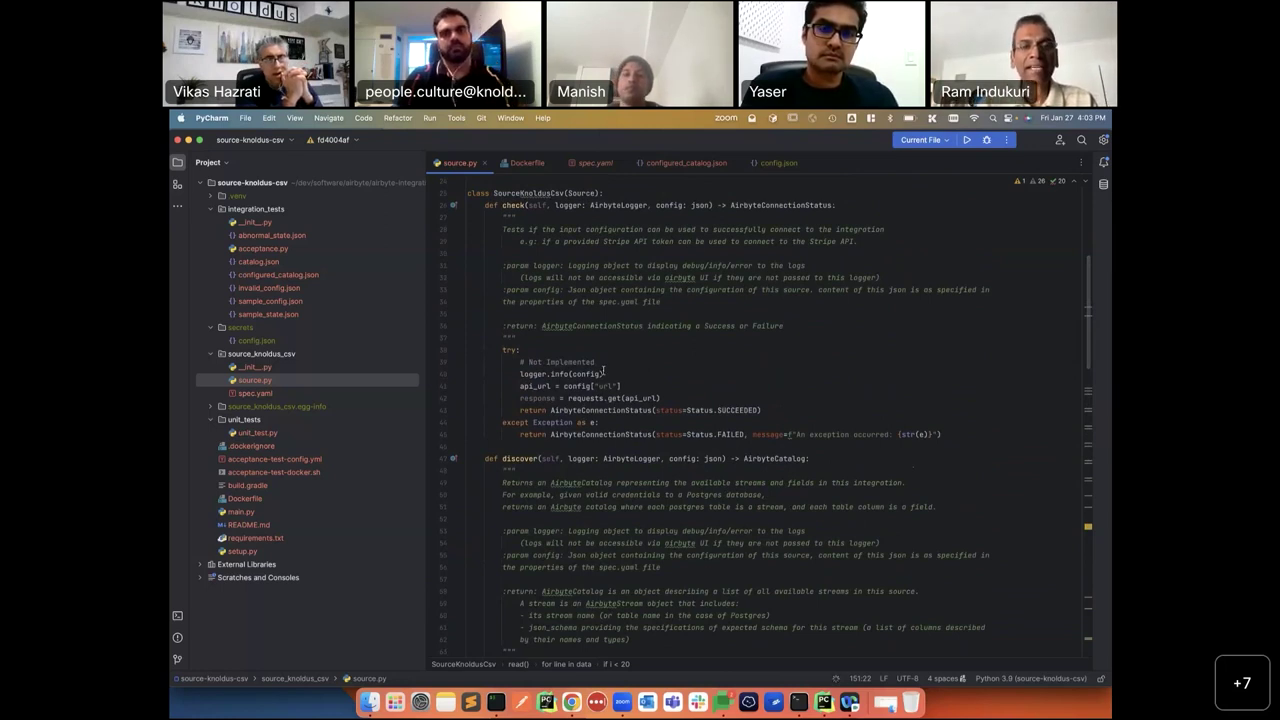
Open spec.yaml, highlight the block from additionalProperties through the url property's description, and return to source.py.
{"action": "left_click", "coordinate": [300, 396]}
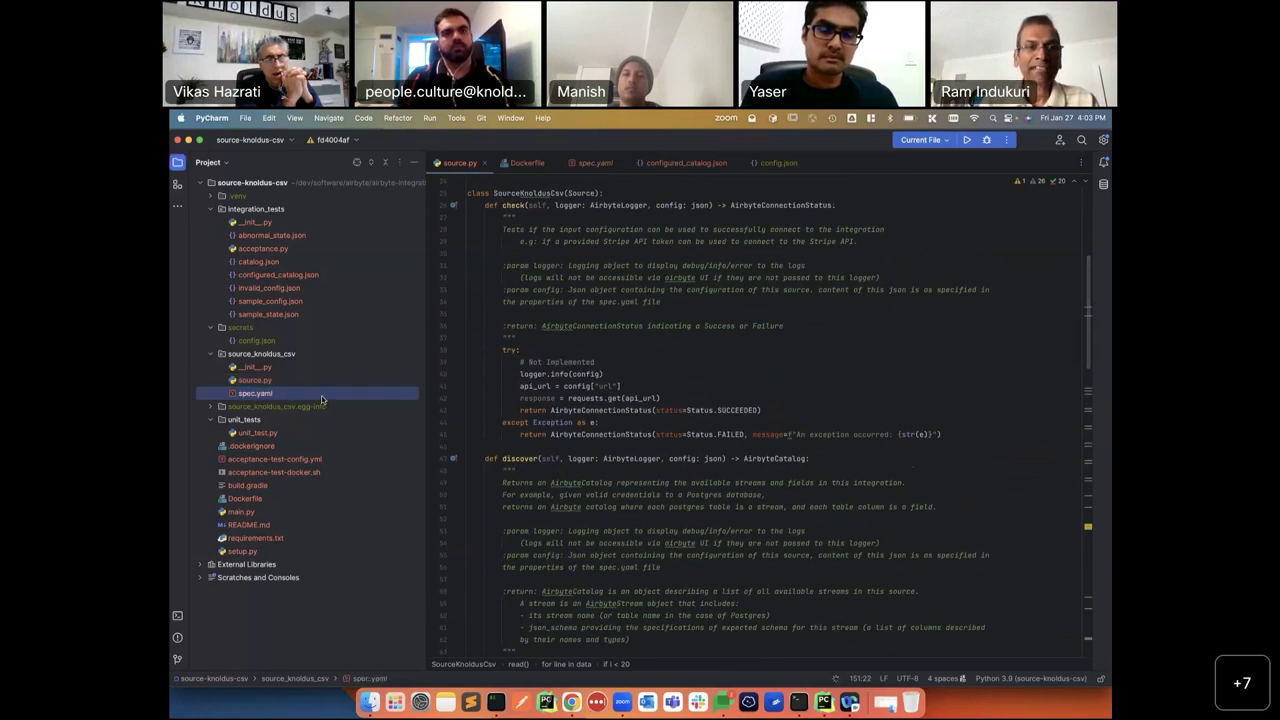
{"action": "double_click", "coordinate": [356, 393]}
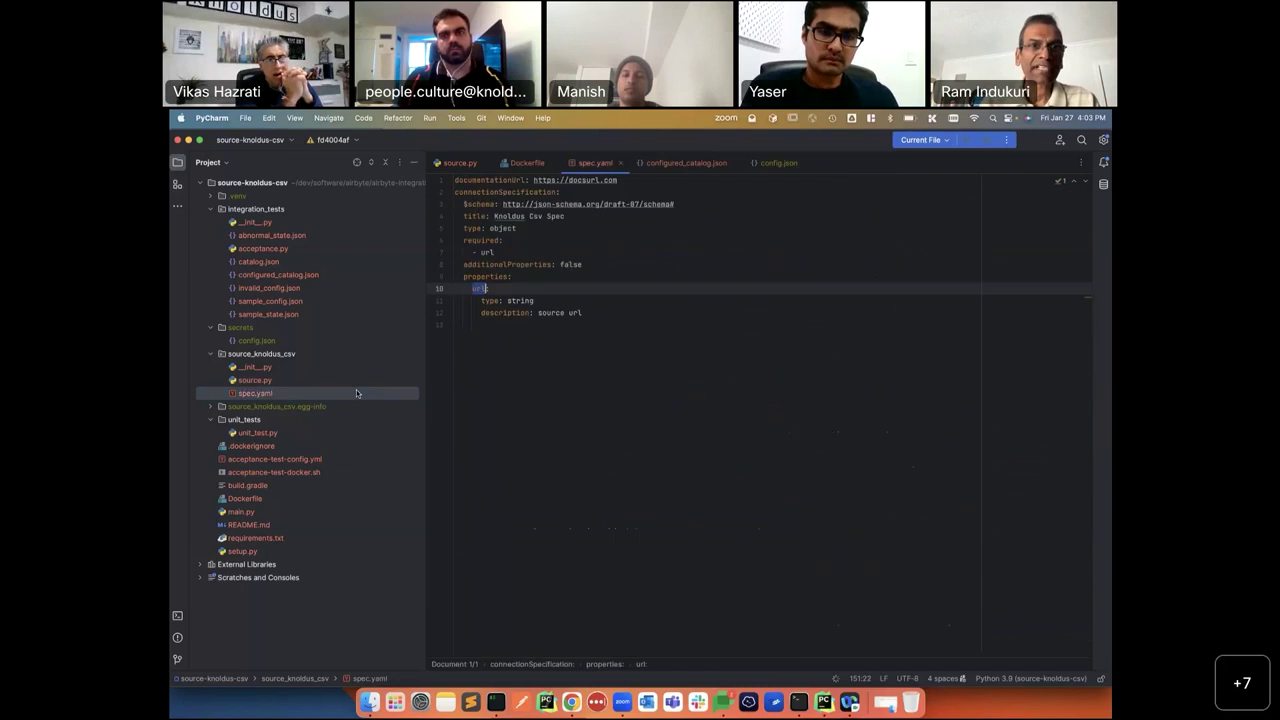
{"action": "left_click_drag", "start_coordinate": [609, 313], "coordinate": [458, 264]}
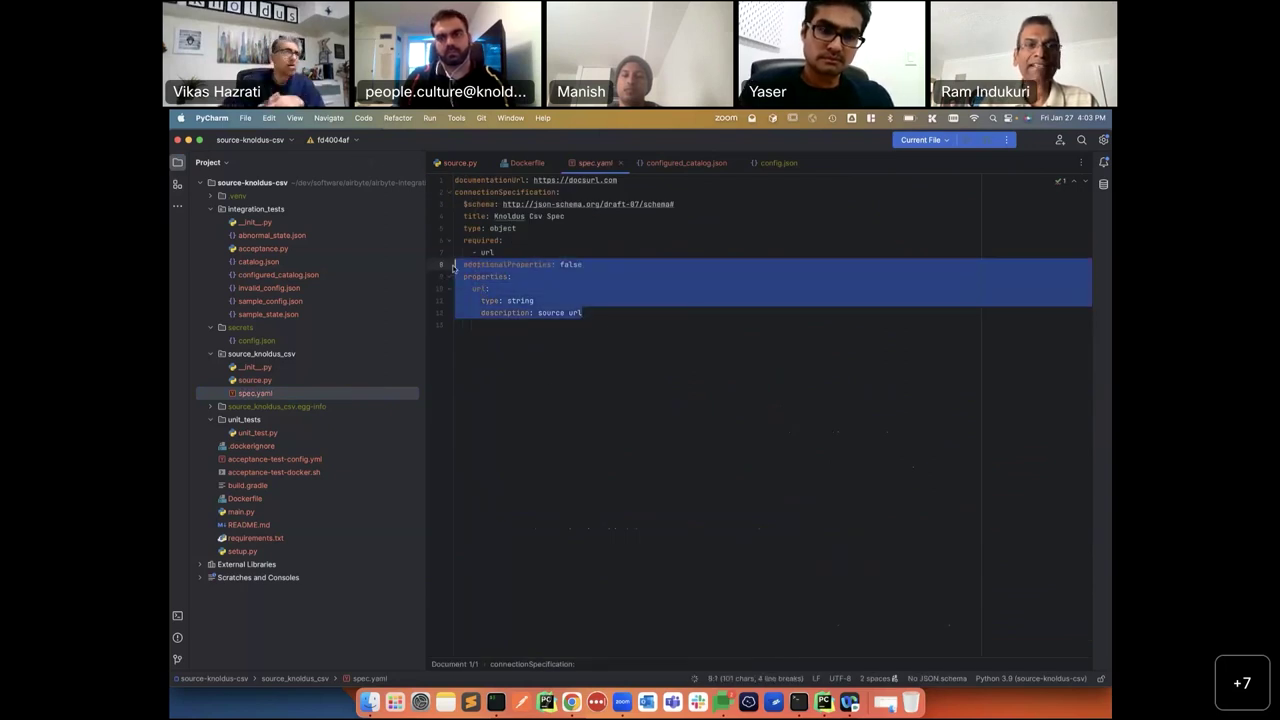
{"action": "double_click", "coordinate": [254, 380]}
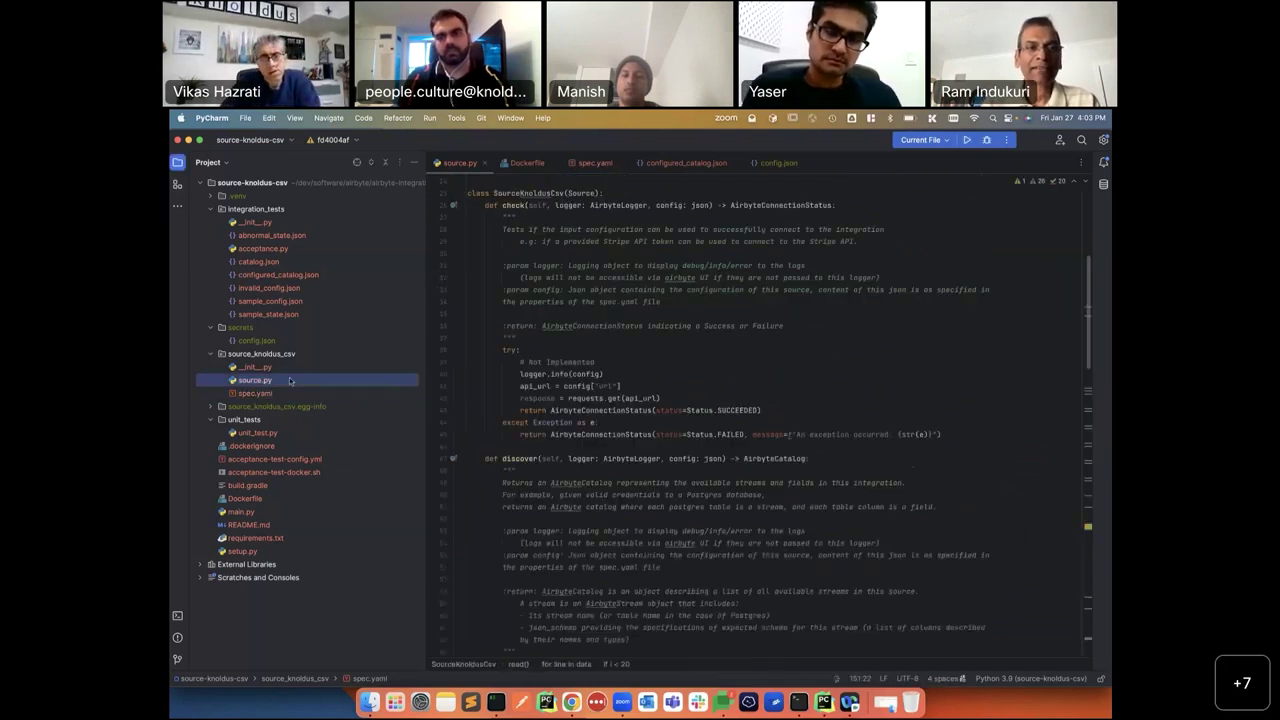
Switch to iTerm2 and change to the parent connectors directory with cd ../.
{"action": "left_click", "coordinate": [495, 702]}
{"action": "type", "text": "cd"}
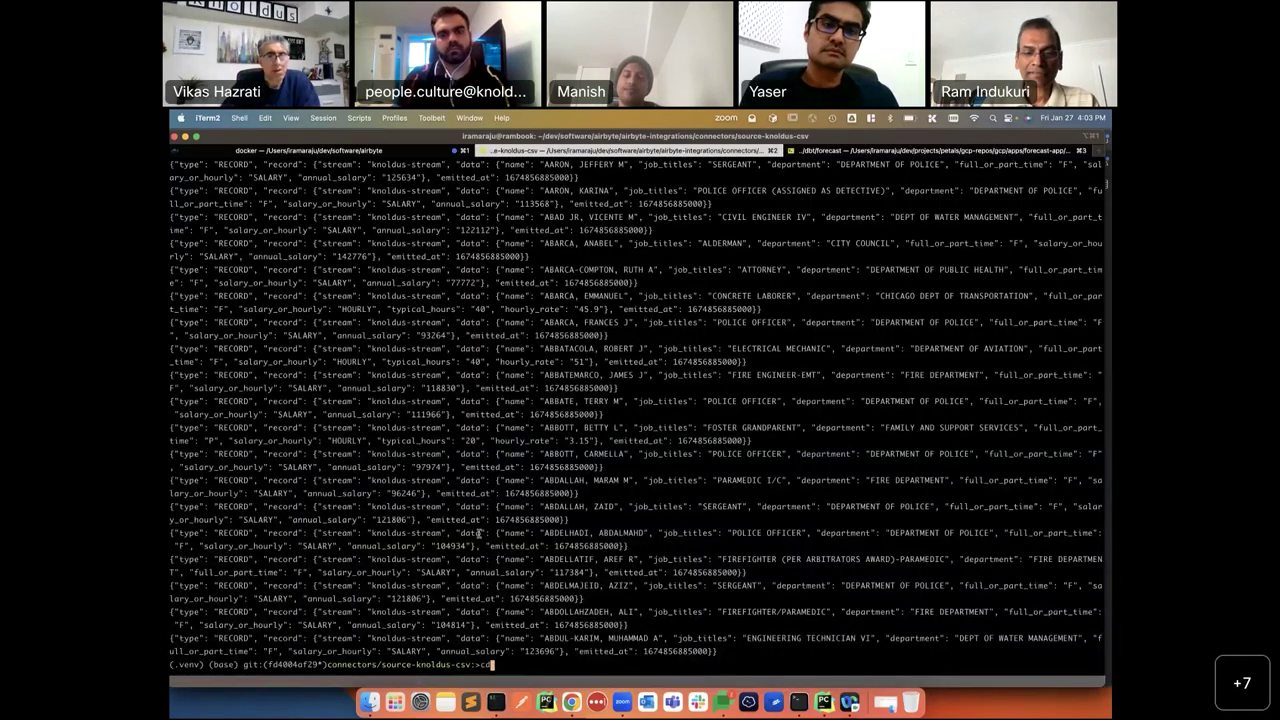
{"action": "type", "text": " ../"}
{"action": "key", "text": "Tab"}
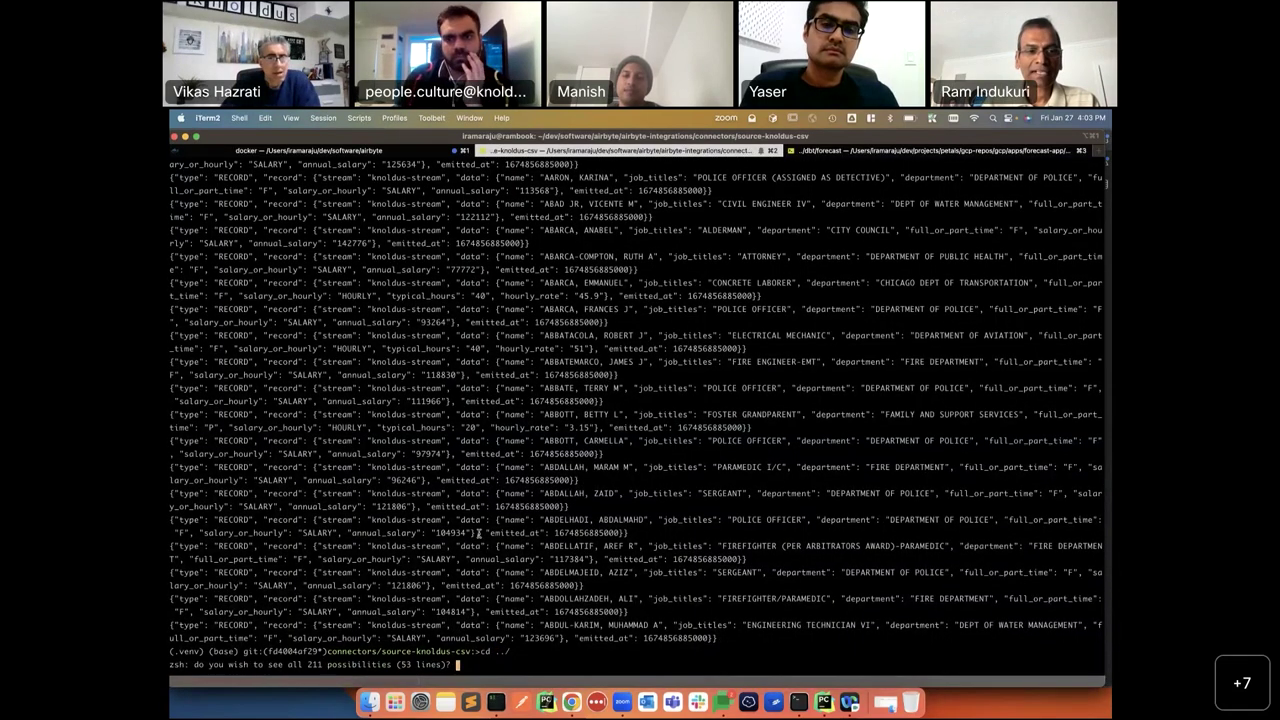
{"action": "key", "text": "n"}
{"action": "key", "text": "Return"}
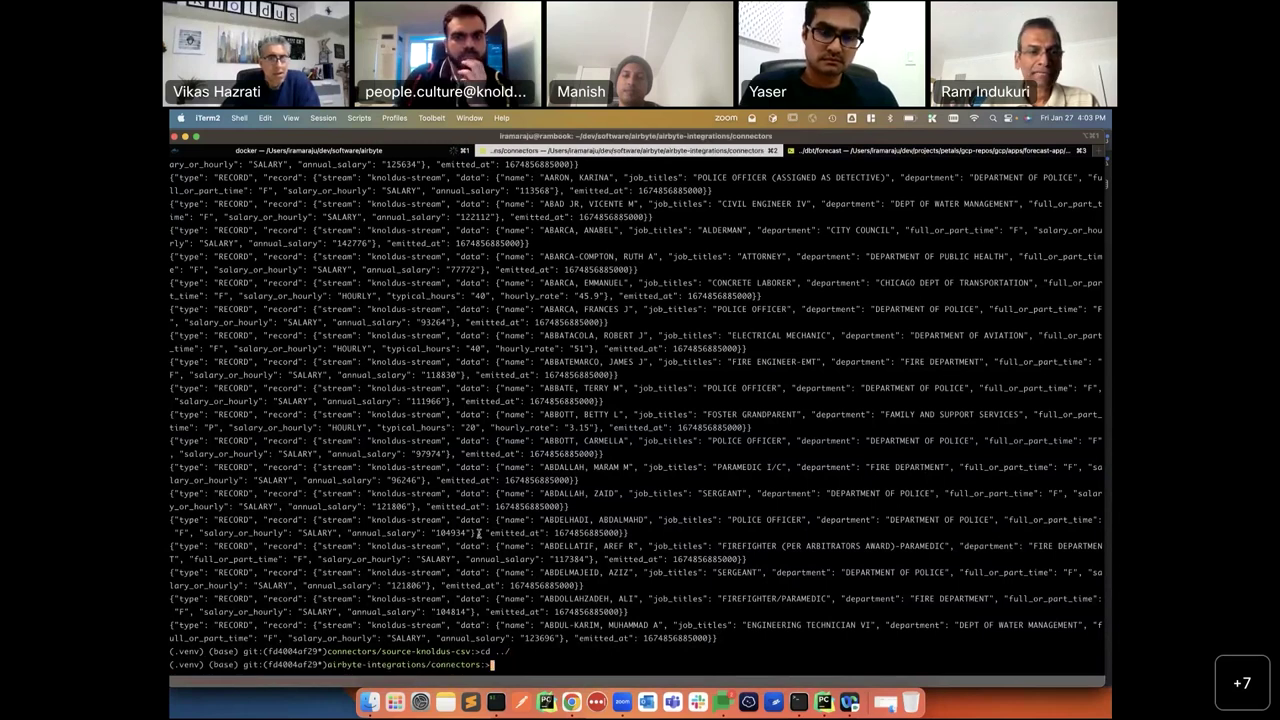
List the contents of the connectors directory with ls and look through the available sources and destinations.
{"action": "type", "text": "ls"}
{"action": "key", "text": "Return"}
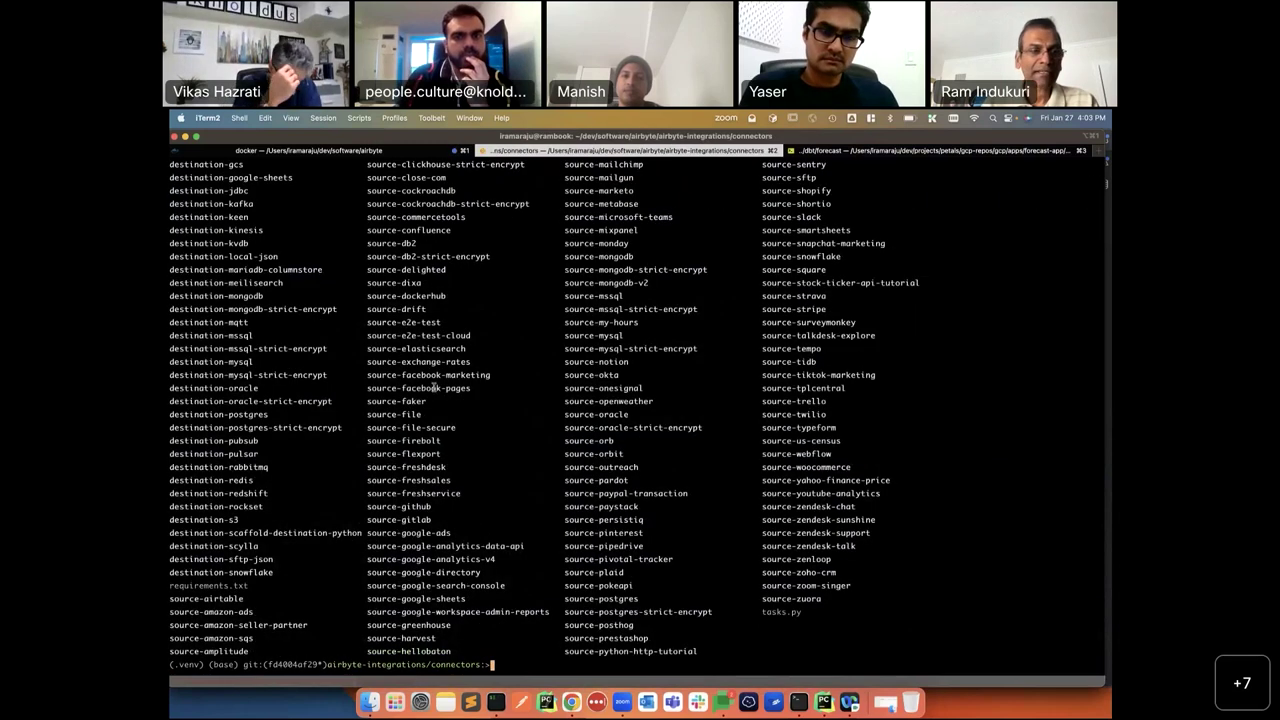
{"action": "scroll", "coordinate": [369, 380], "scroll_direction": "up", "scroll_amount": 5}
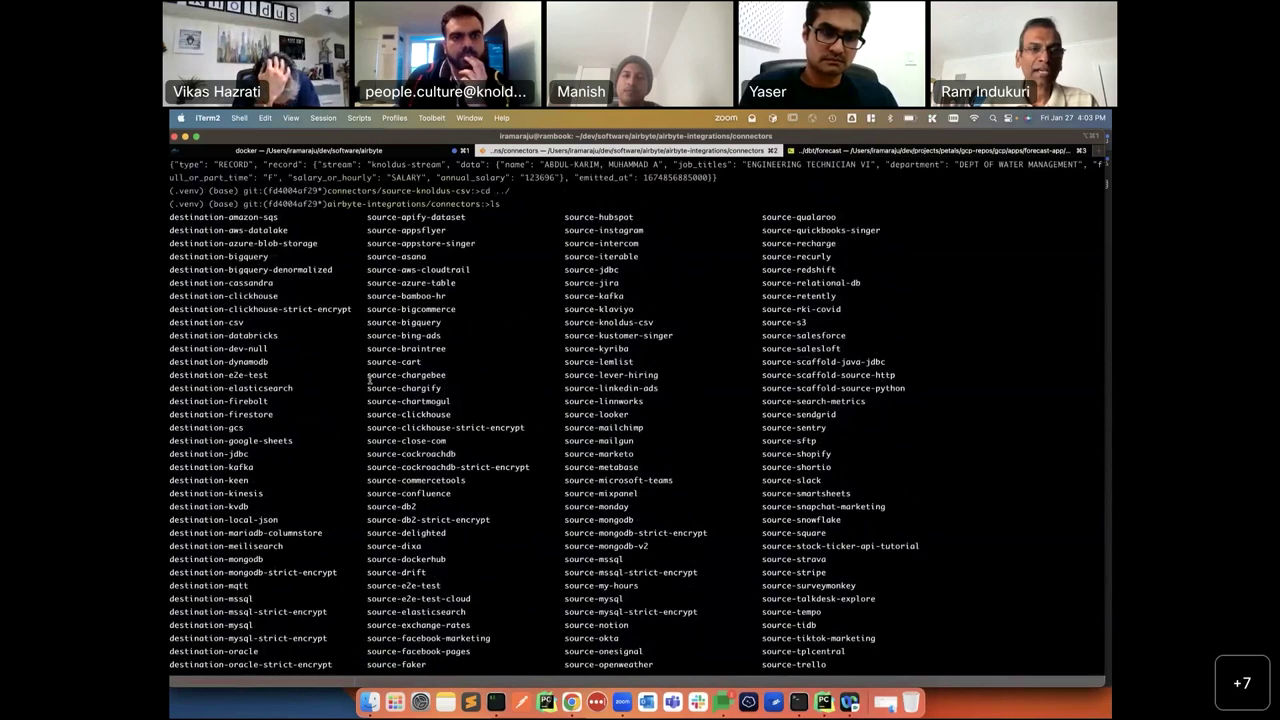
{"action": "scroll", "coordinate": [432, 340], "scroll_direction": "down", "scroll_amount": 5}
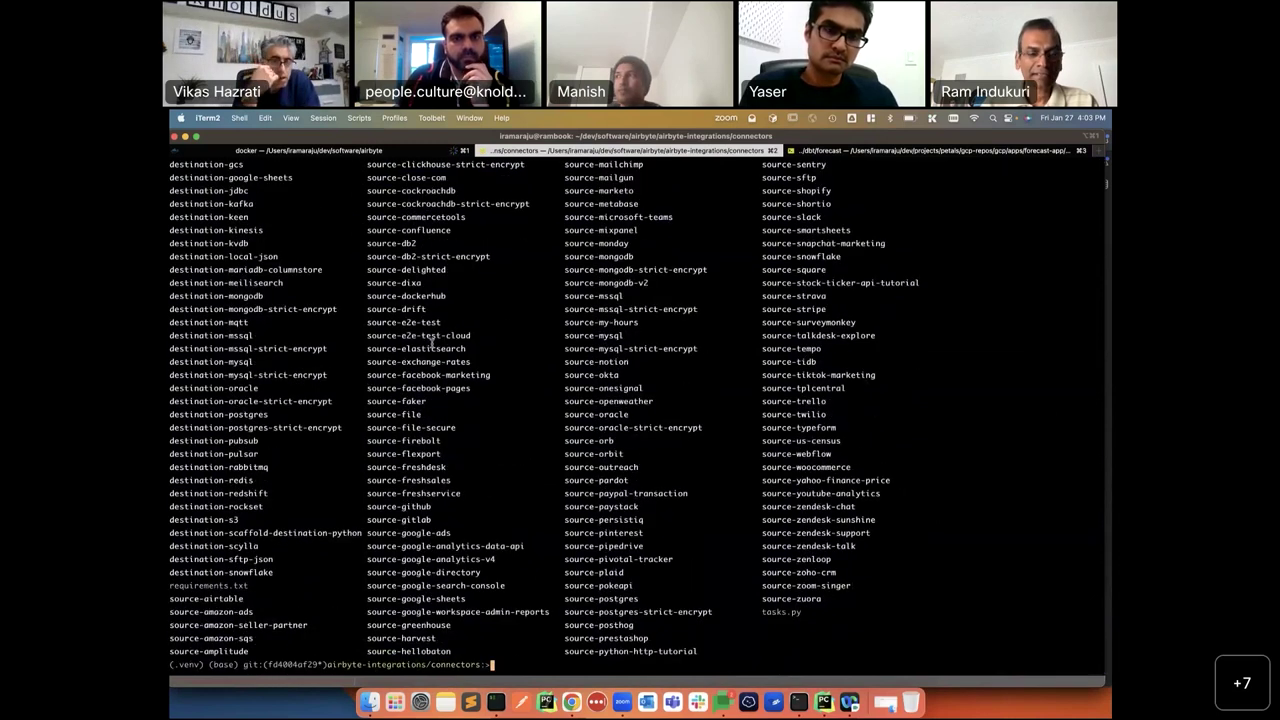
Filter the connectors directory listing for Kafka connectors with ls | grep kafka.
{"action": "type", "text": "ls |"}
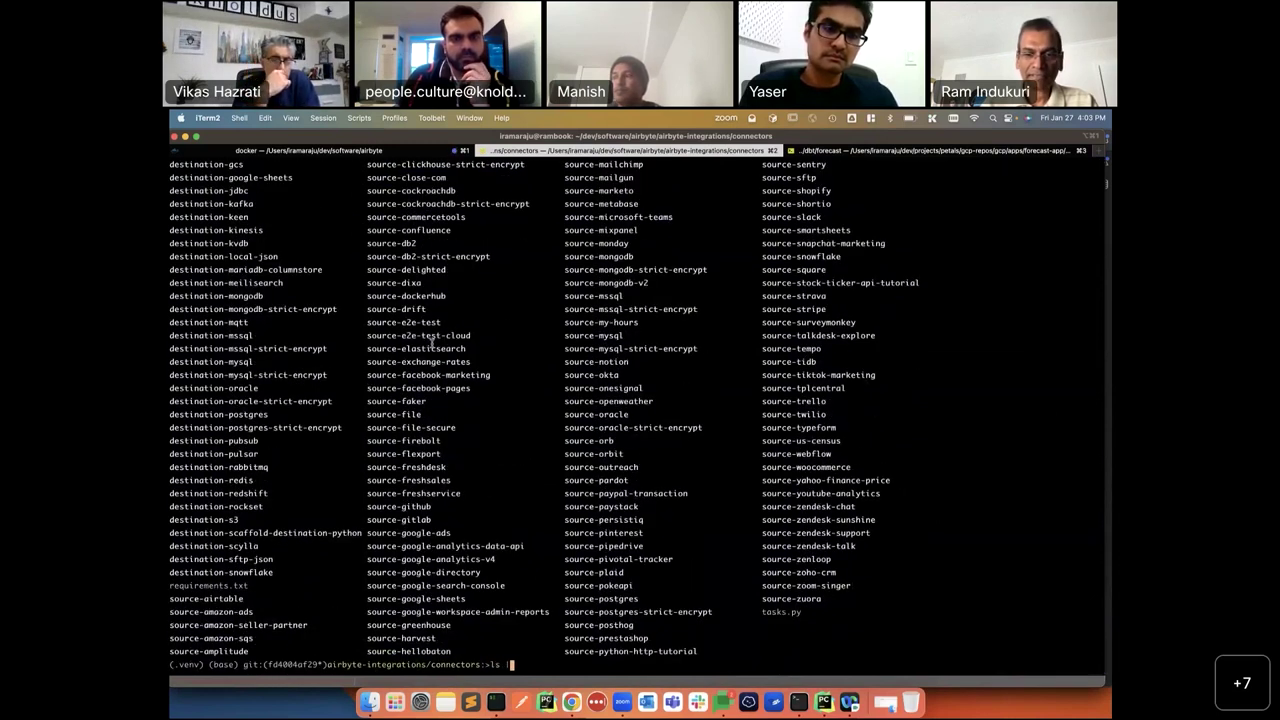
{"action": "type", "text": " grep kafka"}
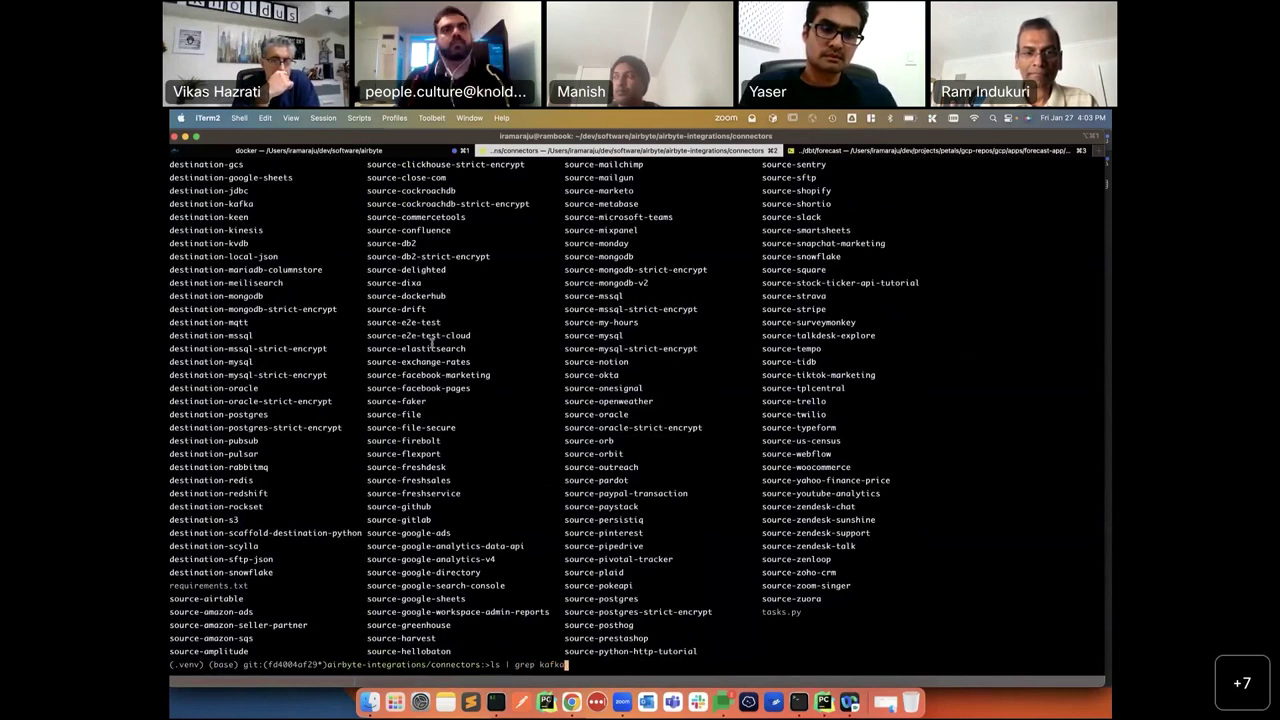
{"action": "key", "text": "Return"}
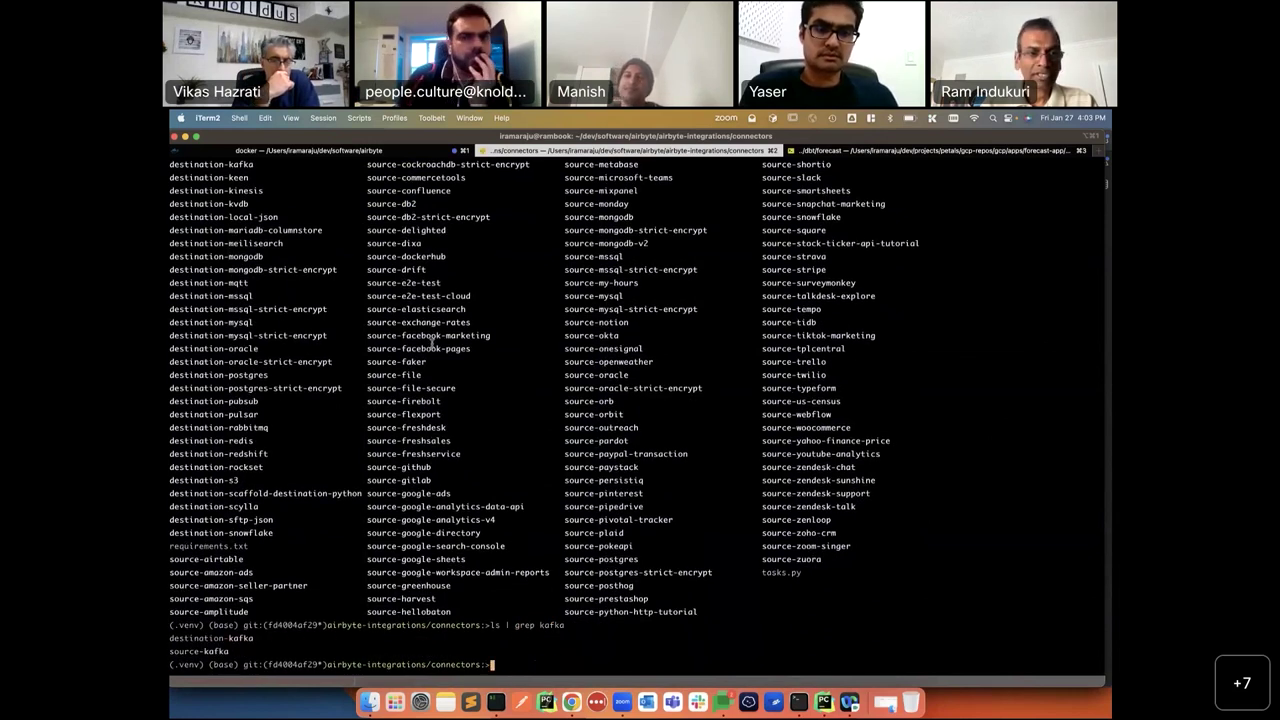
Change into the source-kafka directory and open it as a project in PyCharm with pycharm.
{"action": "type", "text": "cd source-kafka/"}
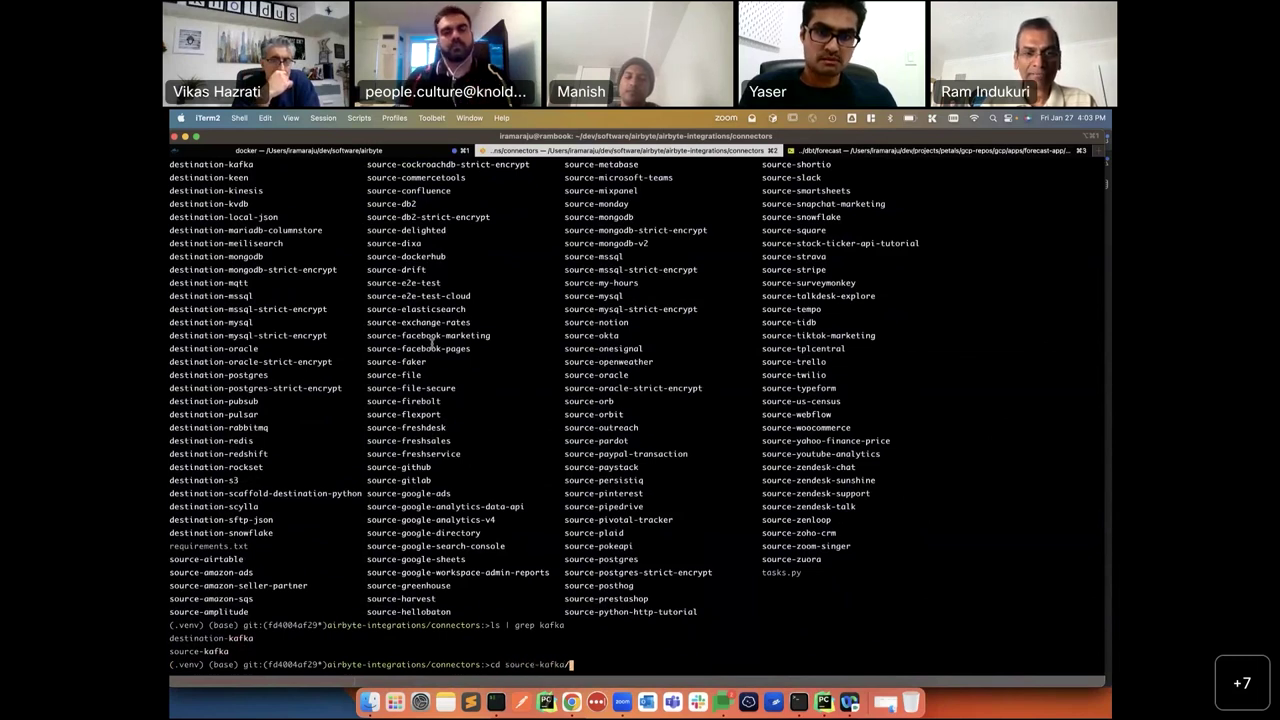
{"action": "key", "text": "Return"}
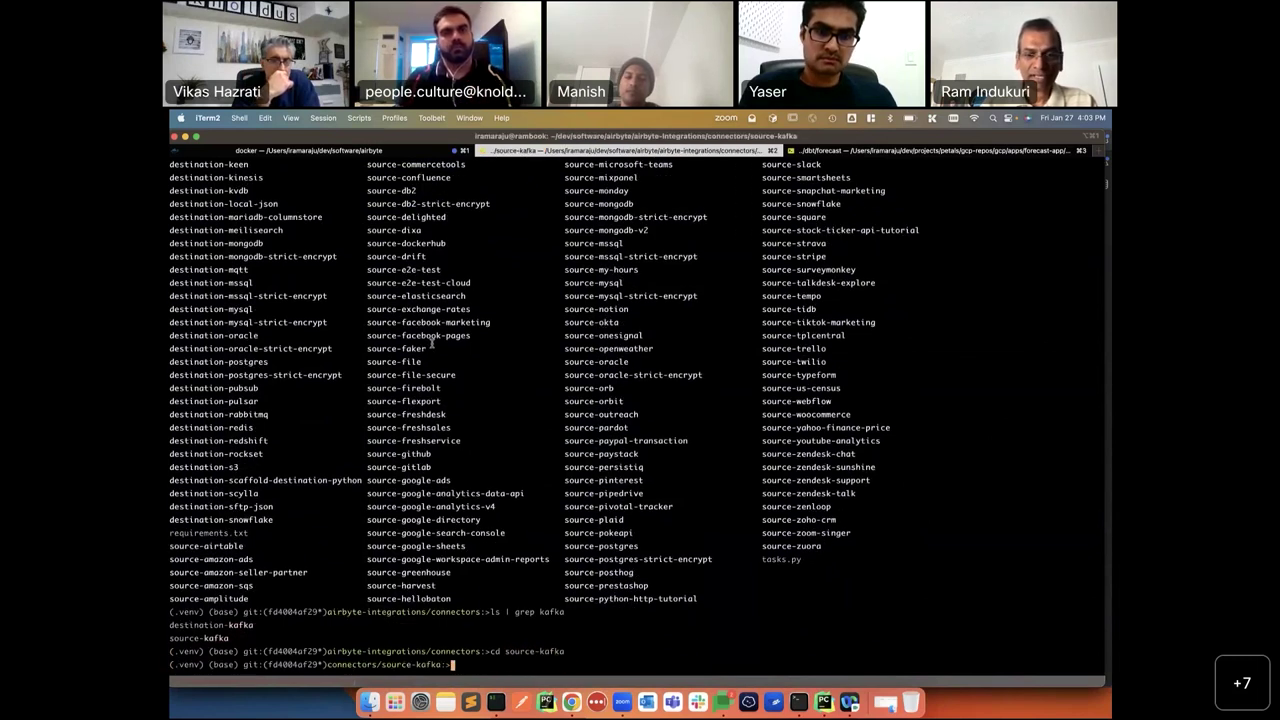
{"action": "type", "text": "pycharm ."}
{"action": "key", "text": "Return"}
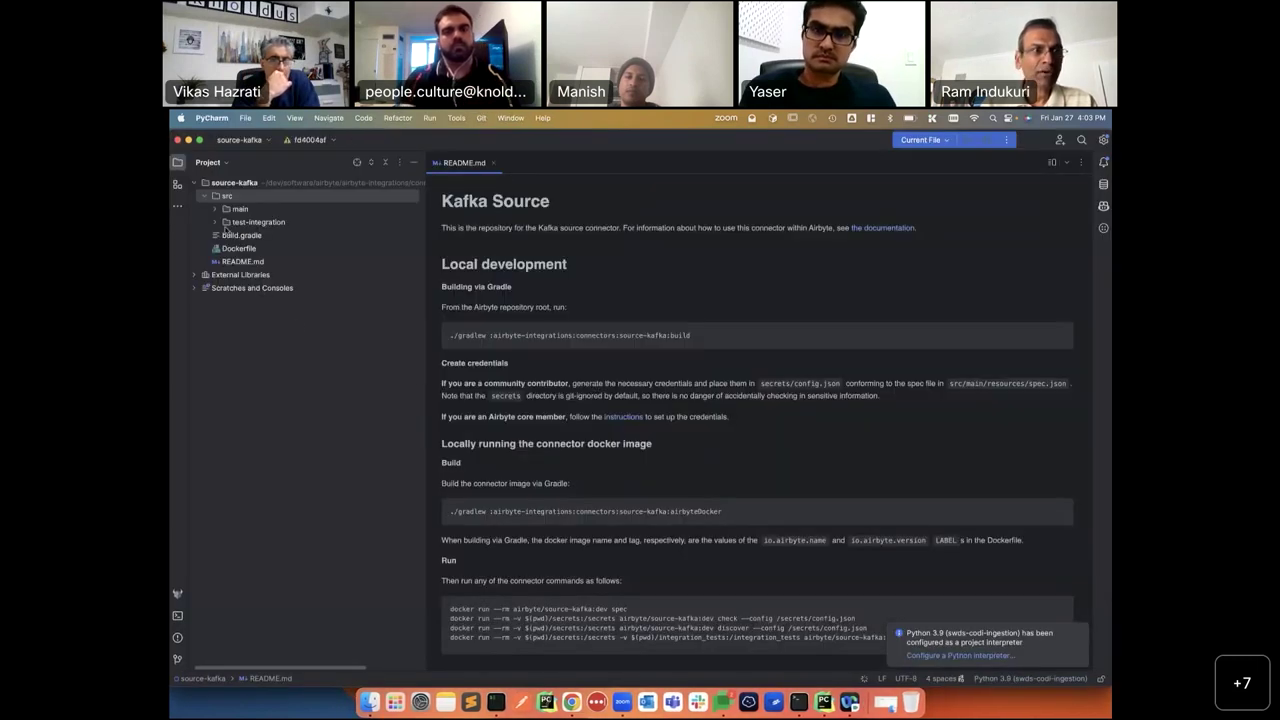
Open KafkaSource.java under src/main/java and review its check, discover and read methods through the main method.
{"action": "left_click", "coordinate": [214, 209]}
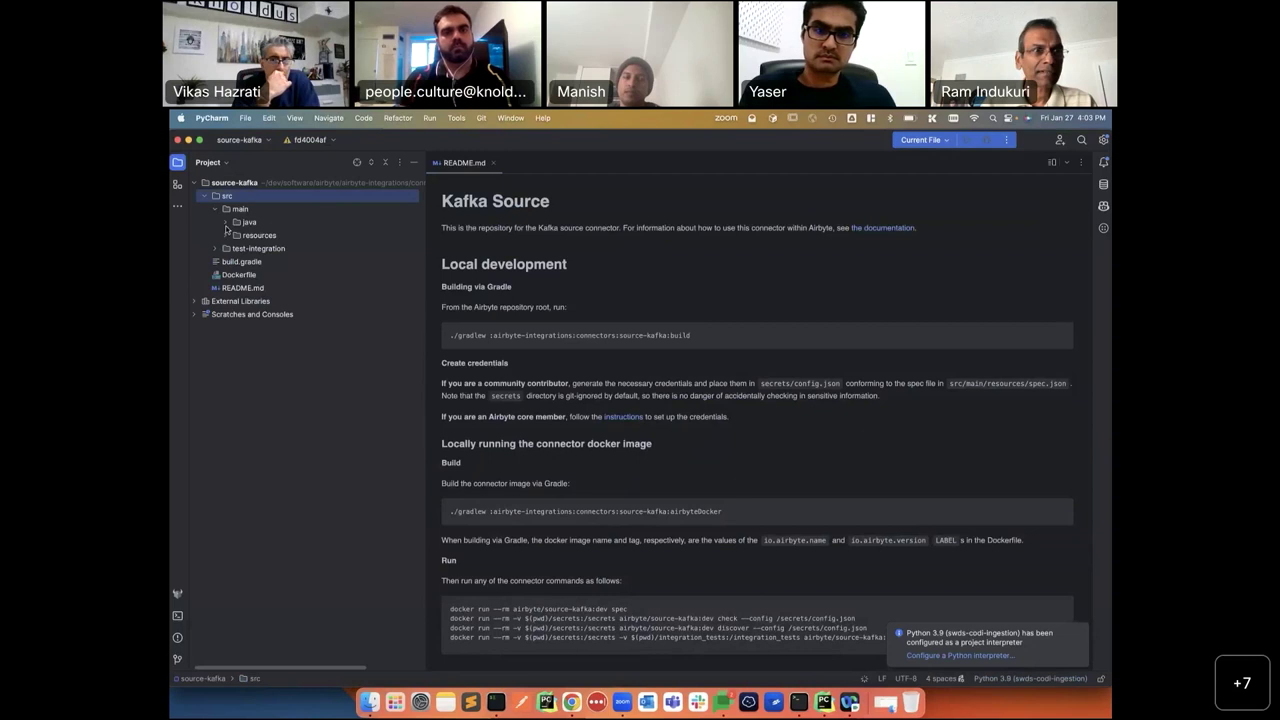
{"action": "left_click", "coordinate": [226, 222]}
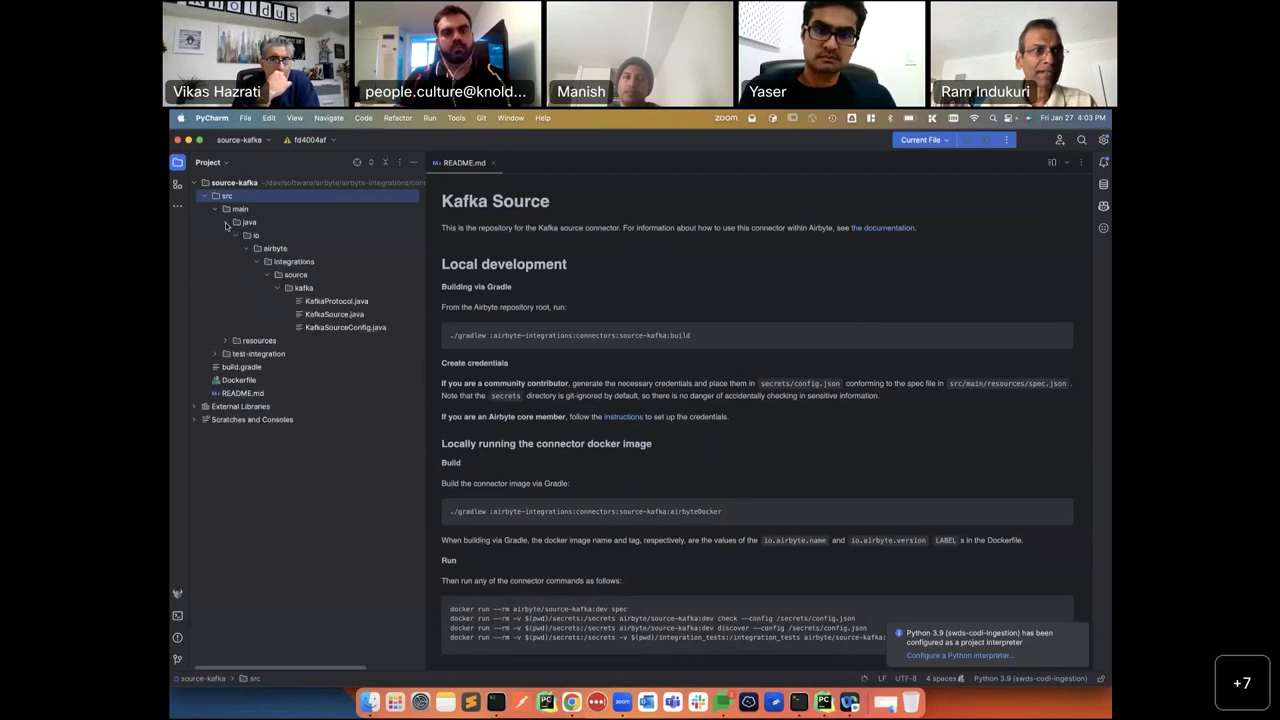
{"action": "double_click", "coordinate": [334, 314]}
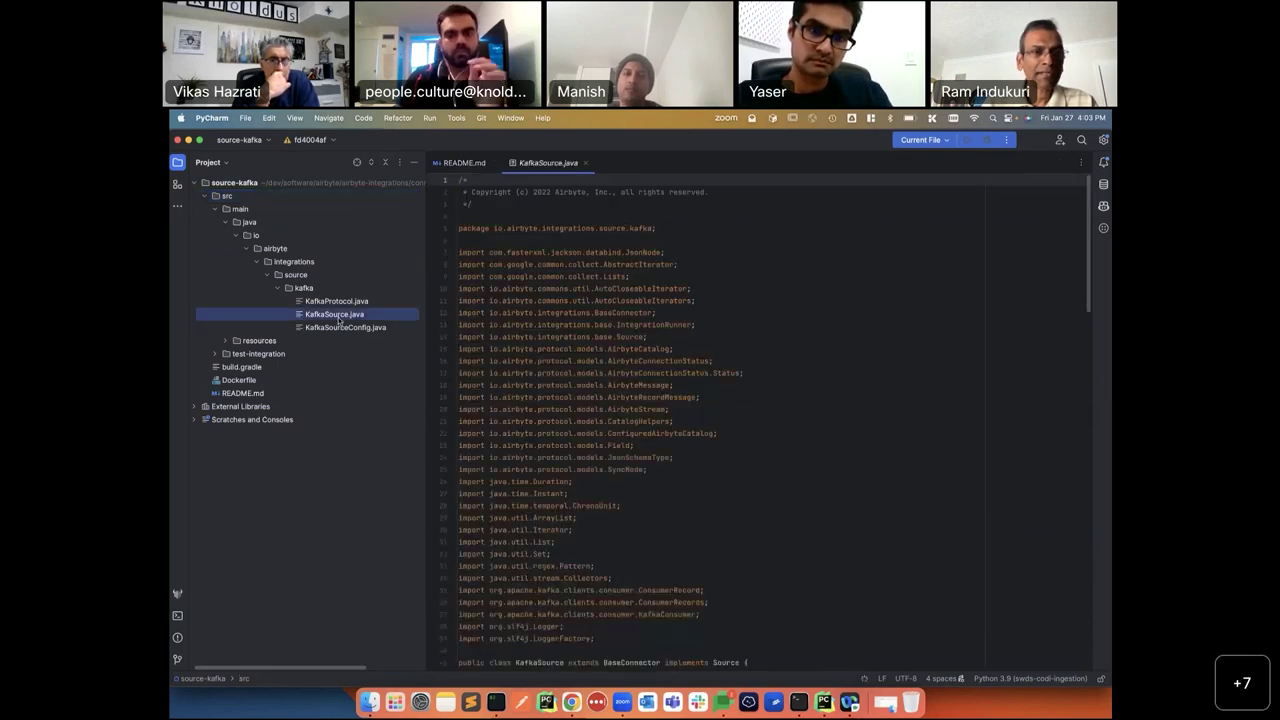
{"action": "scroll", "coordinate": [581, 406], "scroll_direction": "down", "scroll_amount": 3}
{"action": "scroll", "coordinate": [581, 406], "scroll_direction": "down", "scroll_amount": 10}
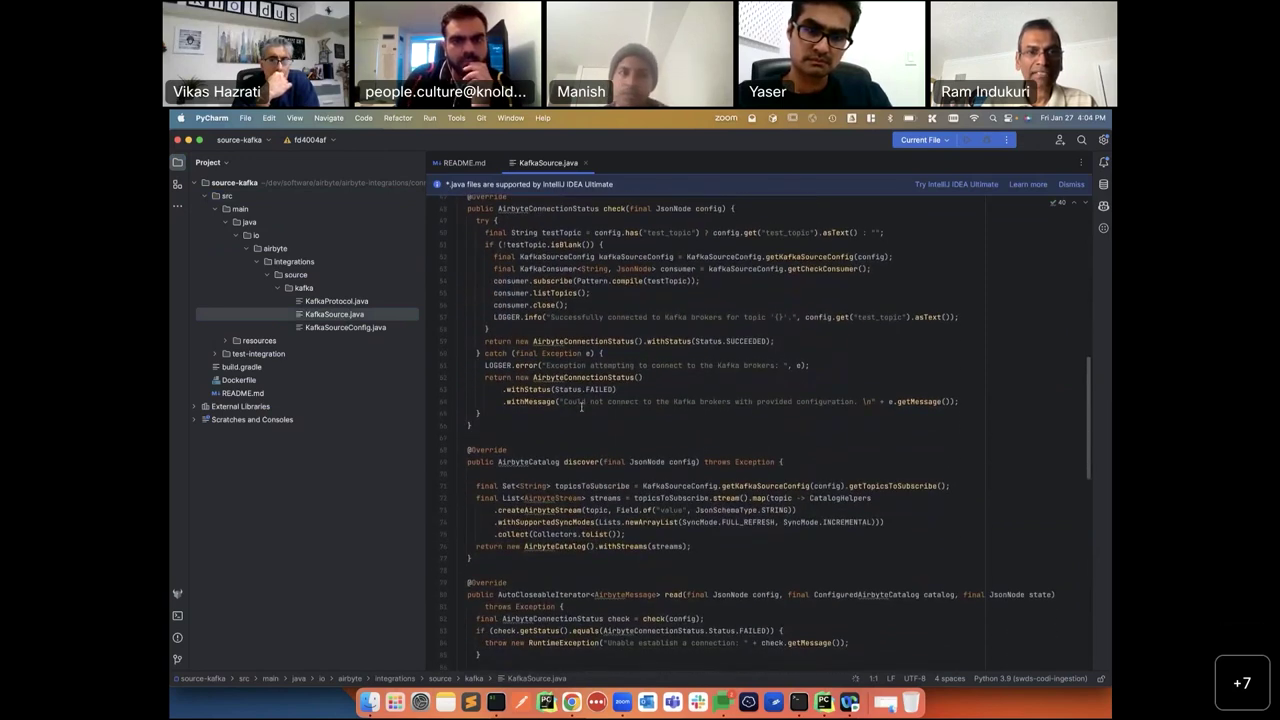
{"action": "scroll", "coordinate": [581, 406], "scroll_direction": "up", "scroll_amount": 1}
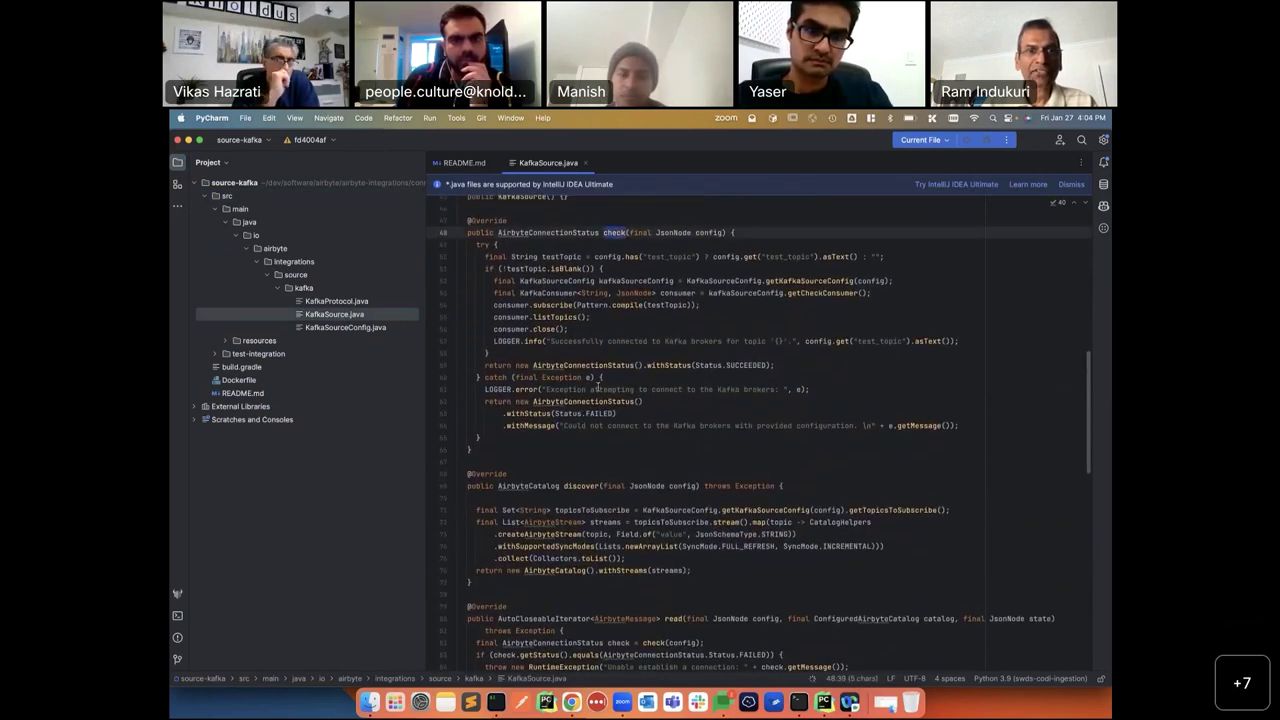
{"action": "scroll", "coordinate": [584, 400], "scroll_direction": "down", "scroll_amount": 7}
{"action": "scroll", "coordinate": [581, 406], "scroll_direction": "down", "scroll_amount": 20}
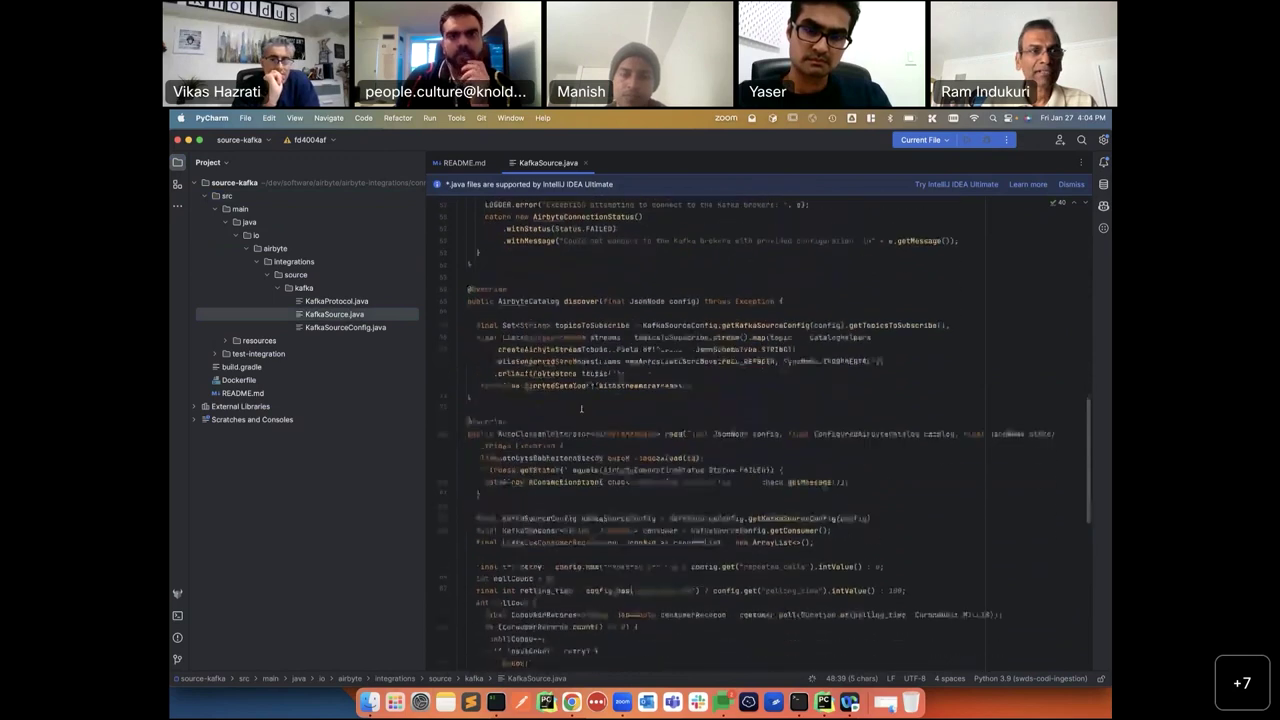
{"action": "scroll", "coordinate": [581, 406], "scroll_direction": "down", "scroll_amount": 16}
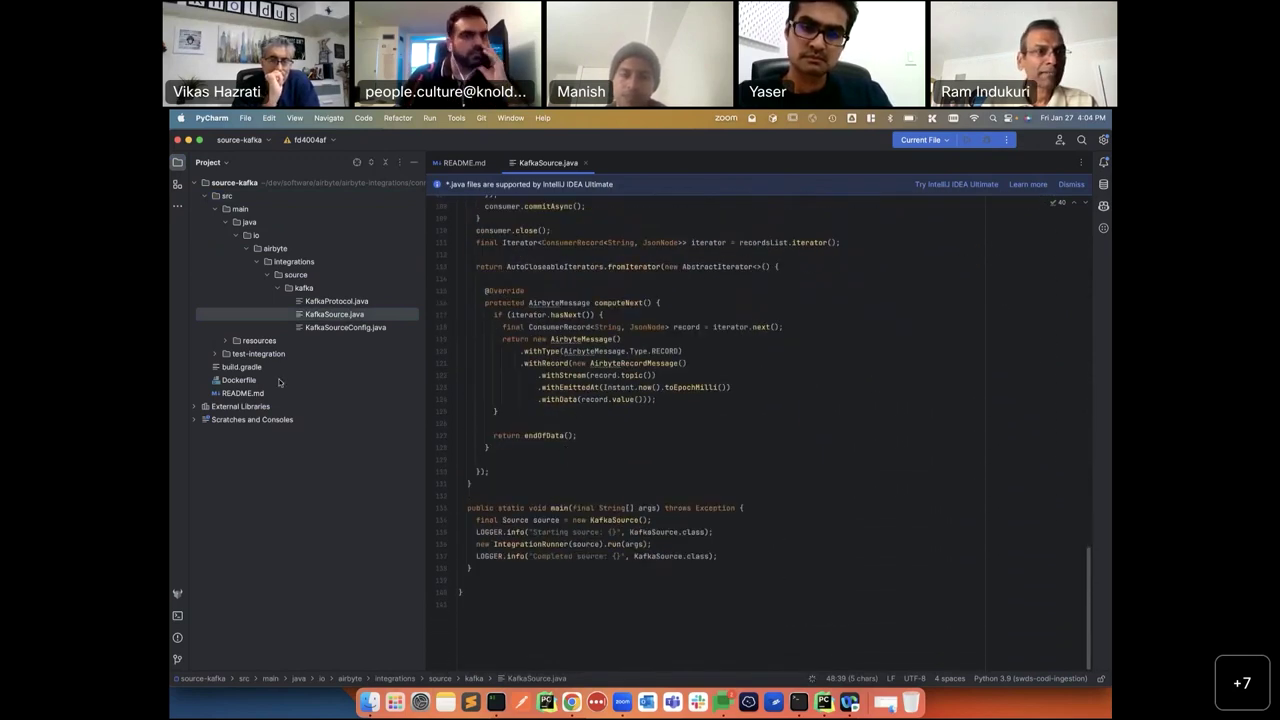
Open spec.json from the resources folder, review its polling and security protocol properties, and close the source-kafka project window.
{"action": "left_click", "coordinate": [225, 341]}
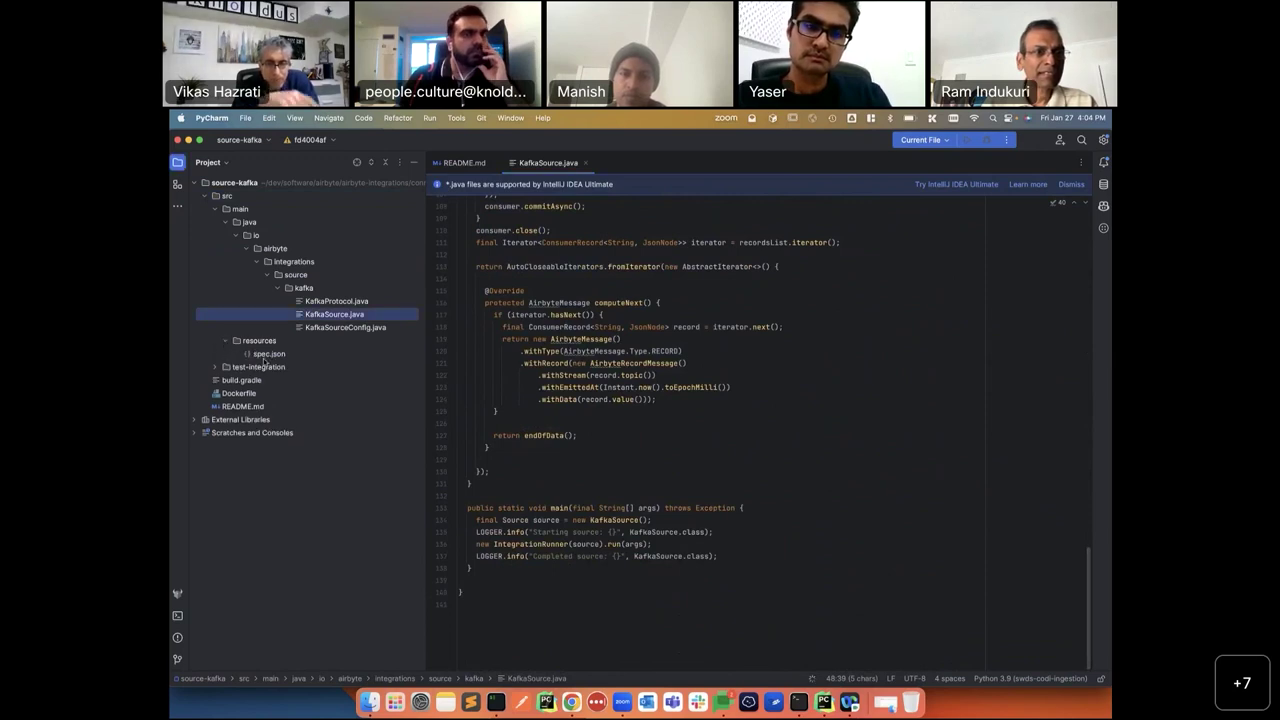
{"action": "double_click", "coordinate": [268, 354]}
{"action": "scroll", "coordinate": [561, 334], "scroll_direction": "down", "scroll_amount": 15}
{"action": "scroll", "coordinate": [561, 334], "scroll_direction": "down", "scroll_amount": 20}
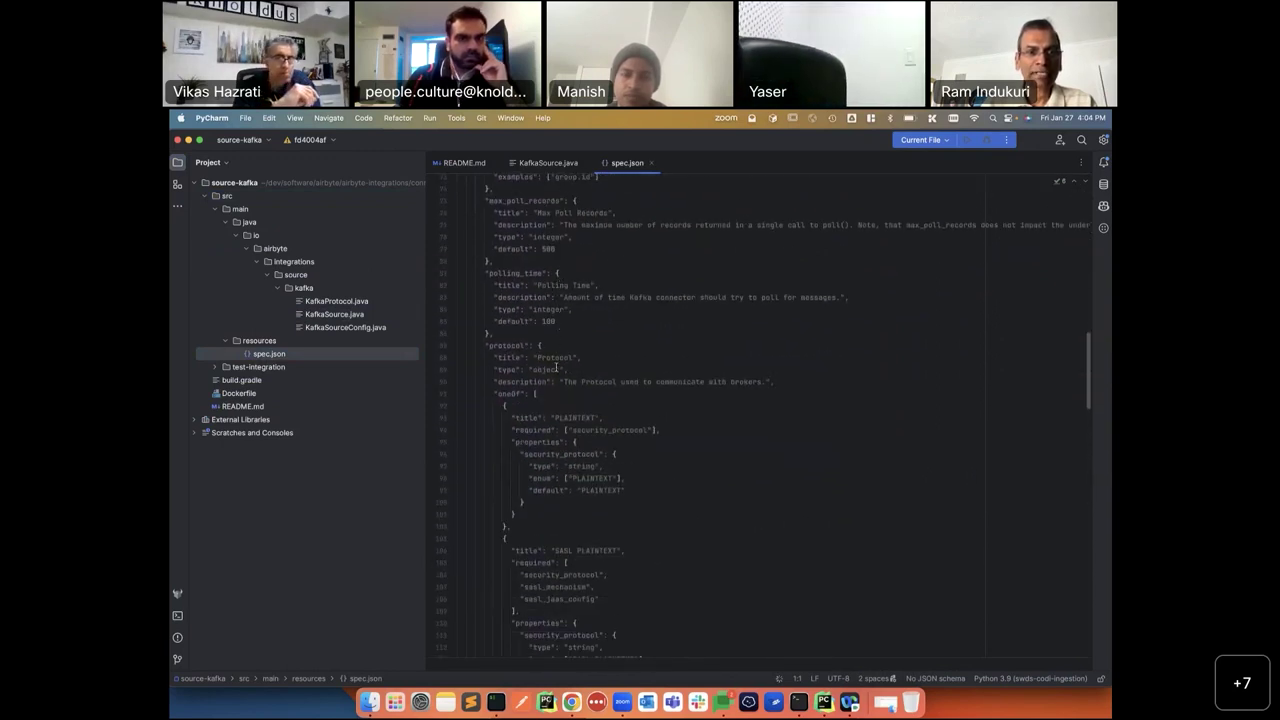
{"action": "scroll", "coordinate": [556, 369], "scroll_direction": "down", "scroll_amount": 20}
{"action": "scroll", "coordinate": [570, 382], "scroll_direction": "down", "scroll_amount": 20}
{"action": "scroll", "coordinate": [570, 382], "scroll_direction": "up", "scroll_amount": 18}
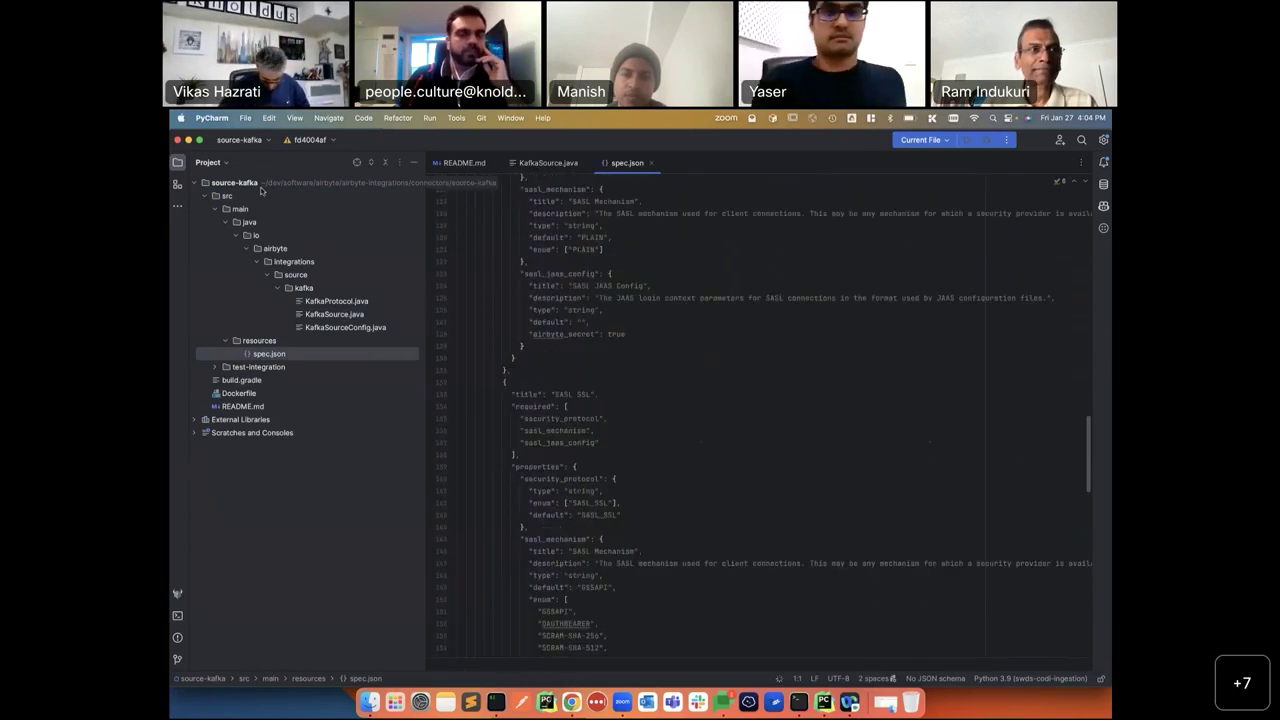
{"action": "left_click", "coordinate": [178, 140]}
Switch to Chrome, view the list of configured Airbyte sources, and return to the connections list.
{"action": "left_click", "coordinate": [571, 702]}
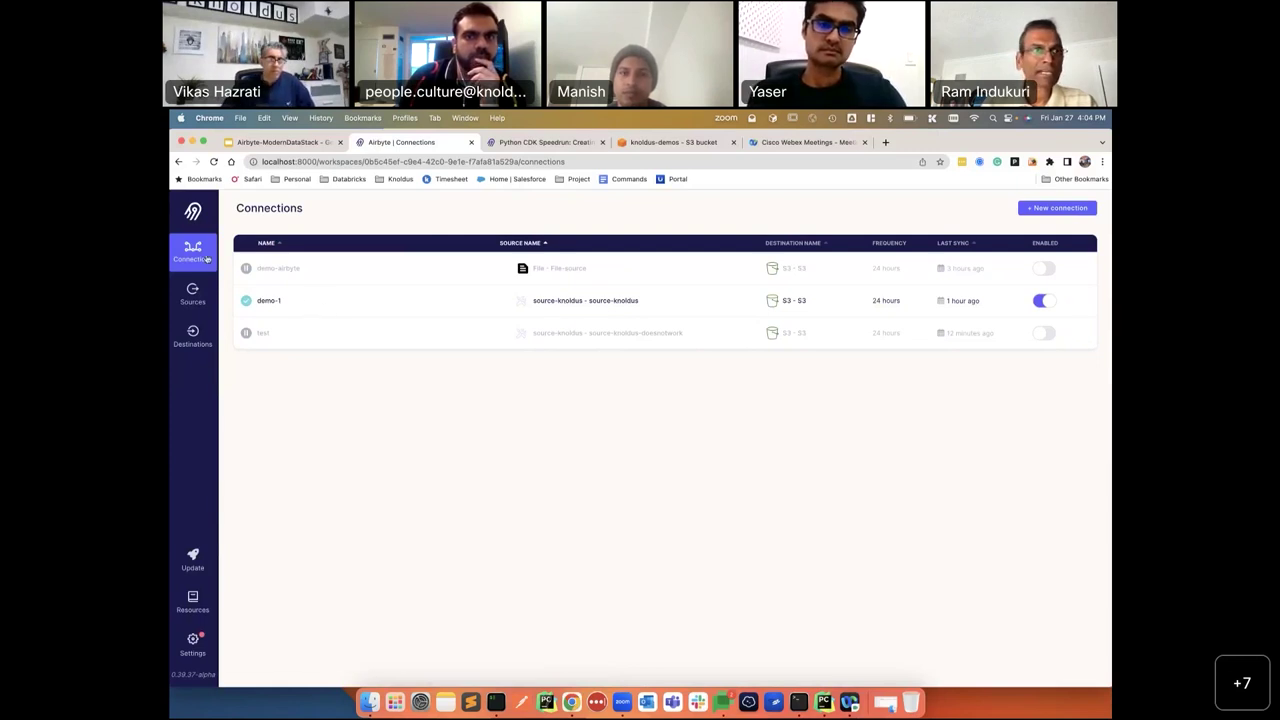
{"action": "left_click", "coordinate": [197, 296]}
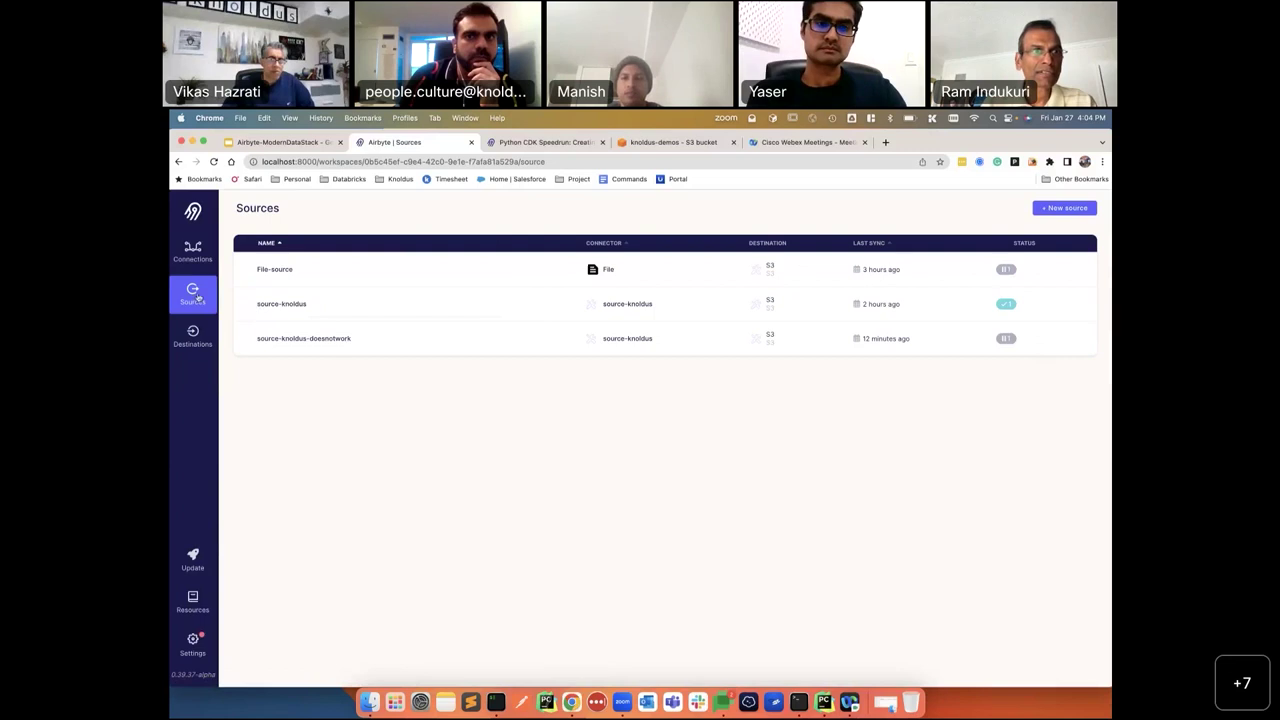
{"action": "left_click", "coordinate": [193, 250]}
Open the demo-1 connection, check its settings, and return to its sync history.
{"action": "left_click", "coordinate": [320, 304]}
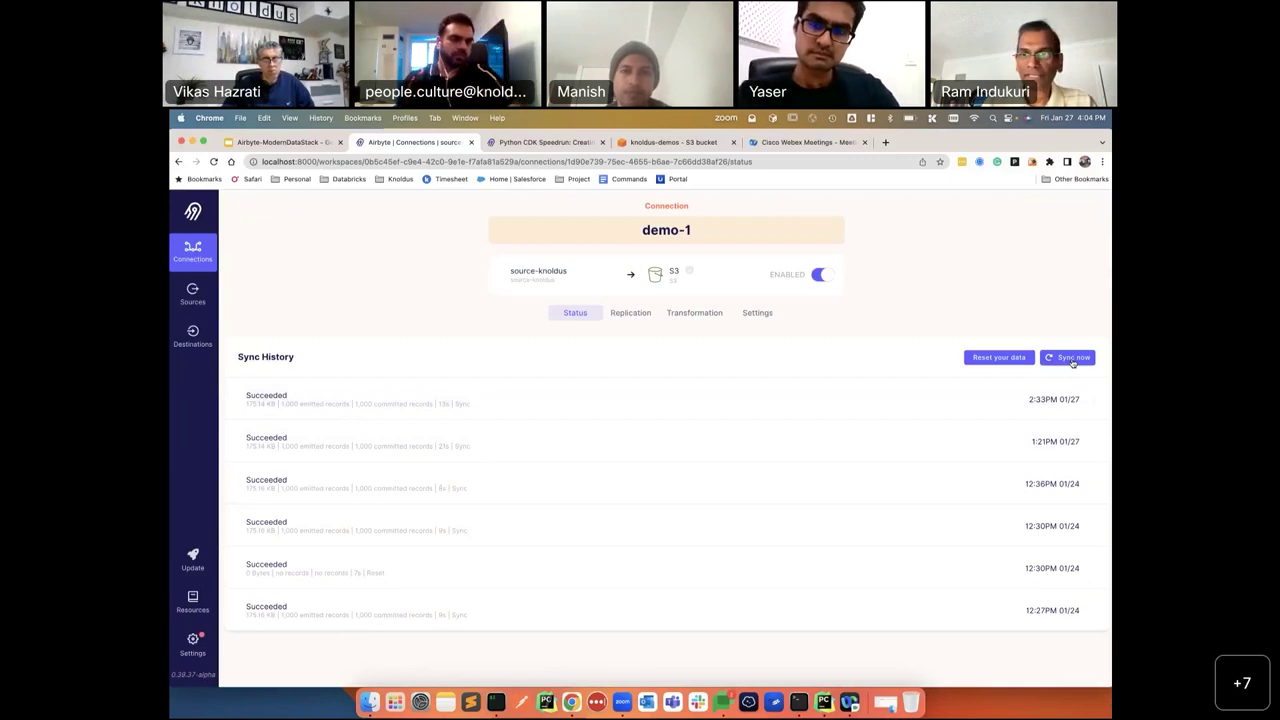
{"action": "left_click", "coordinate": [761, 314]}
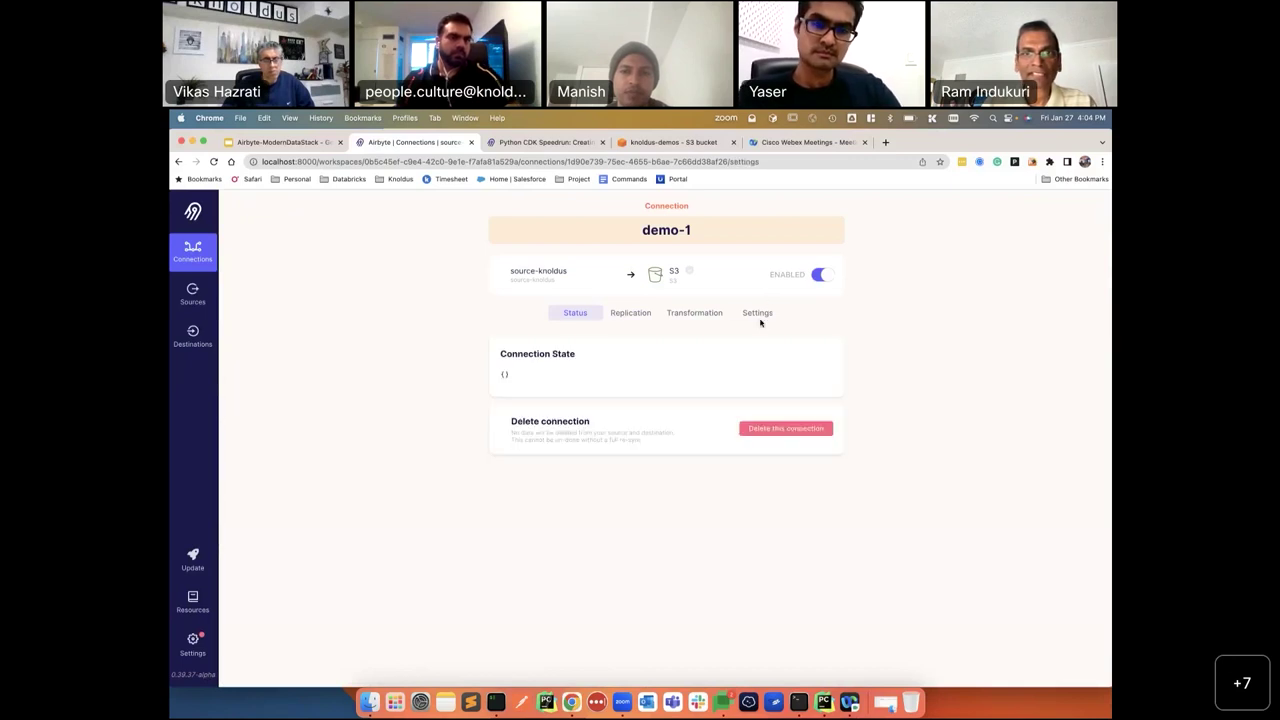
{"action": "left_click", "coordinate": [575, 313]}
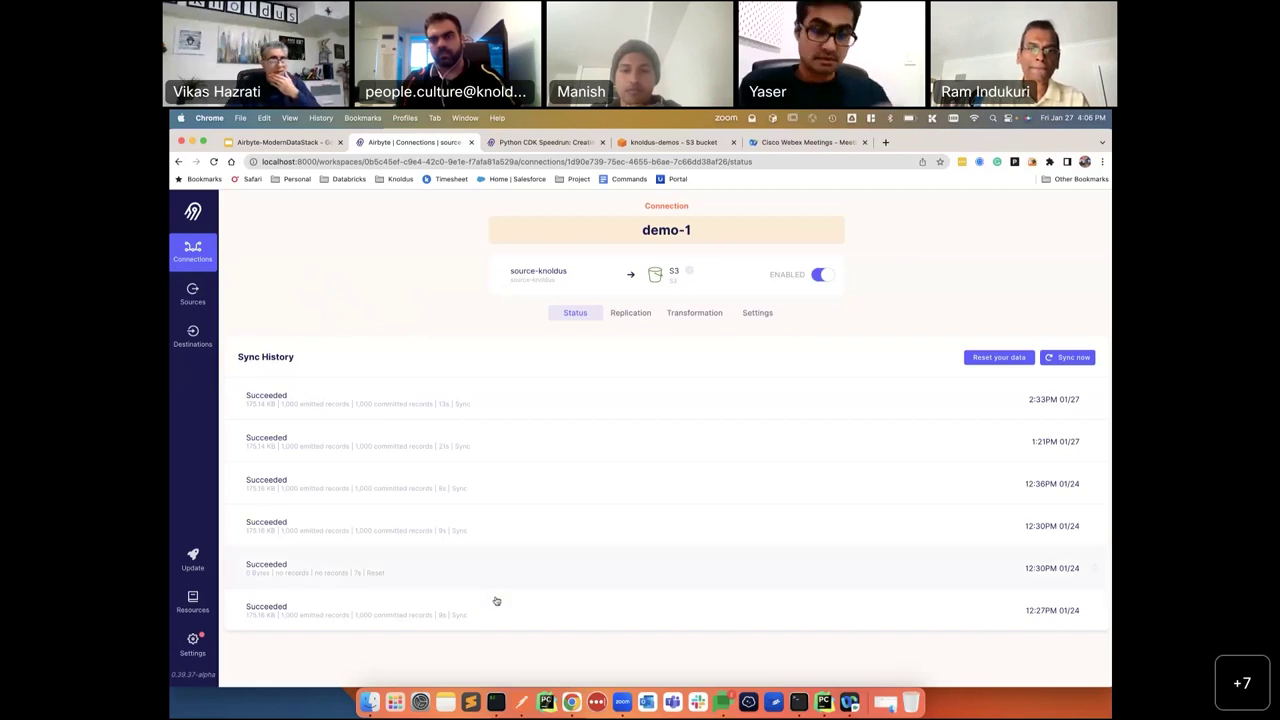
Switch to Postman, expand the Production and AIRBYTE folders of SecondWave-Airbyte-Collection, and open the Update Source request from Sources.
{"action": "left_click", "coordinate": [521, 702]}
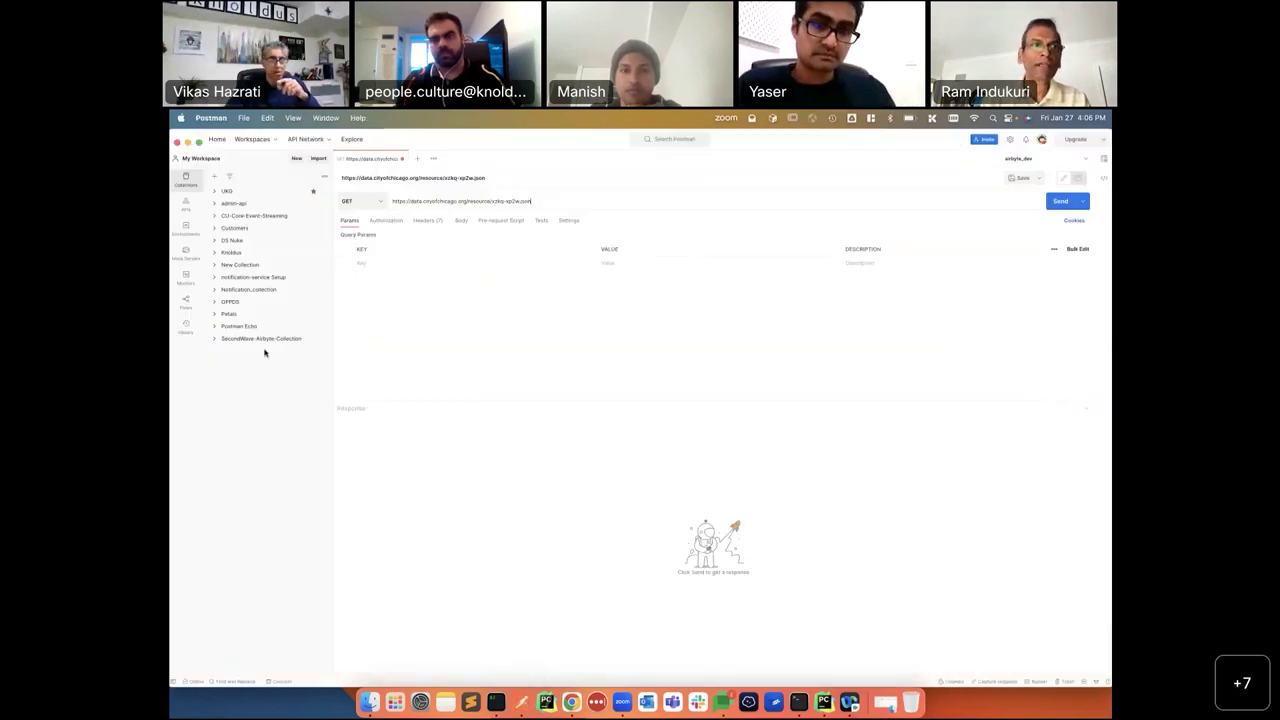
{"action": "left_click", "coordinate": [215, 341]}
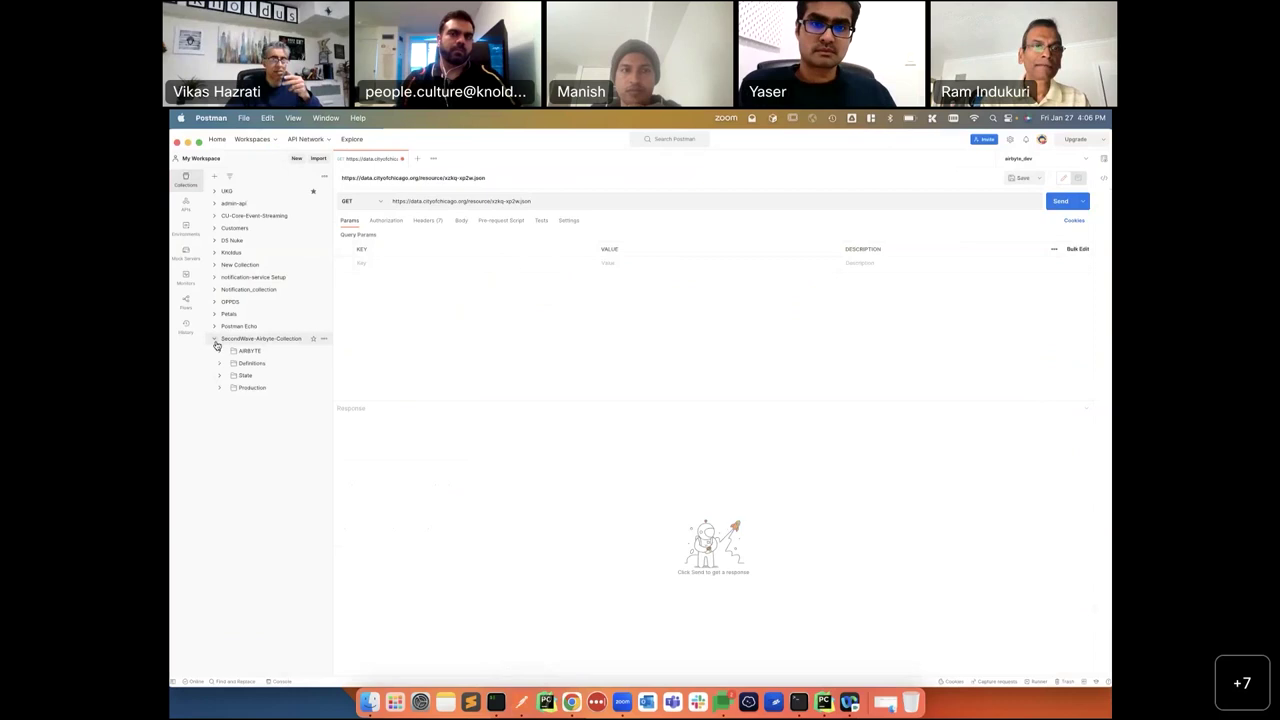
{"action": "left_click", "coordinate": [221, 389]}
{"action": "left_click", "coordinate": [226, 400]}
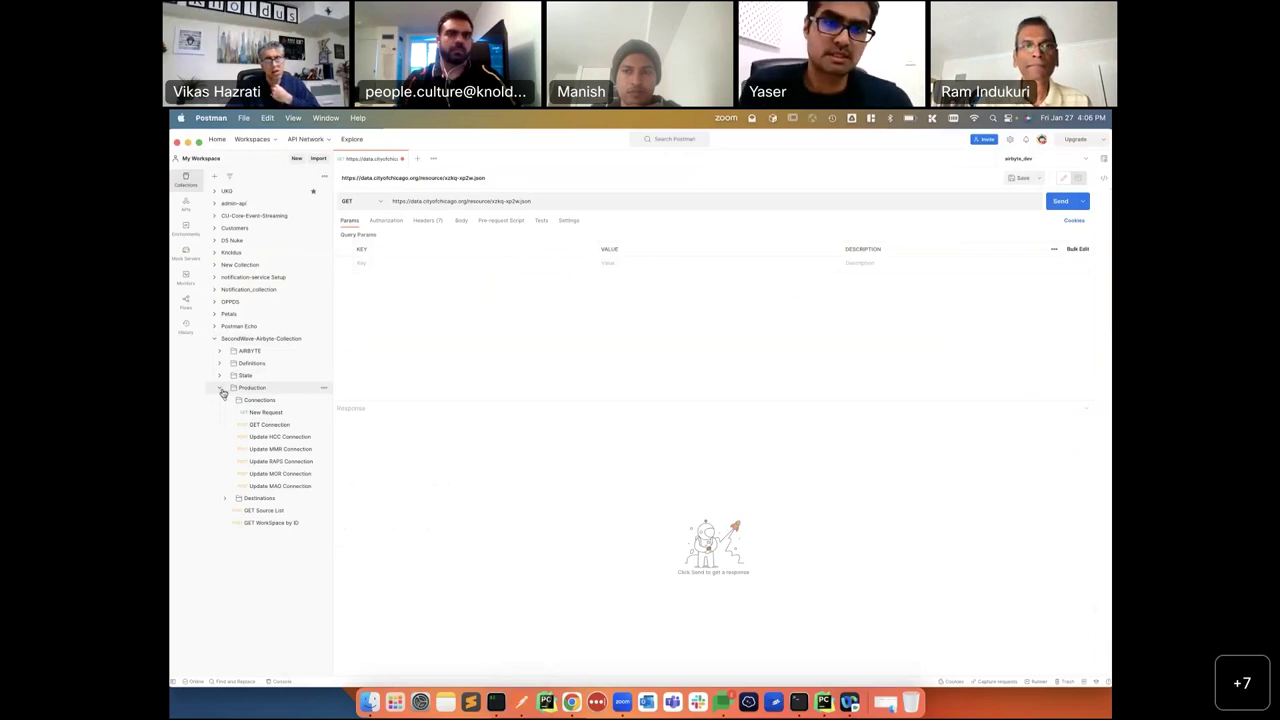
{"action": "left_click", "coordinate": [220, 350]}
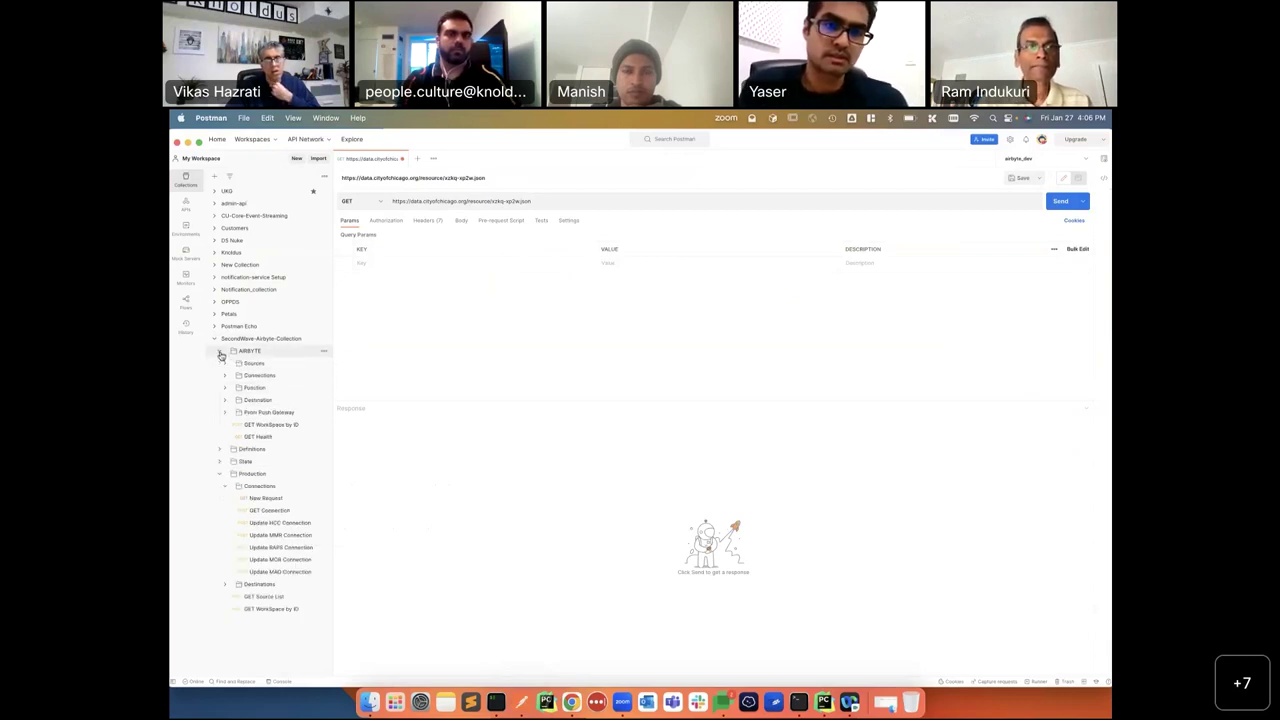
{"action": "left_click", "coordinate": [226, 364]}
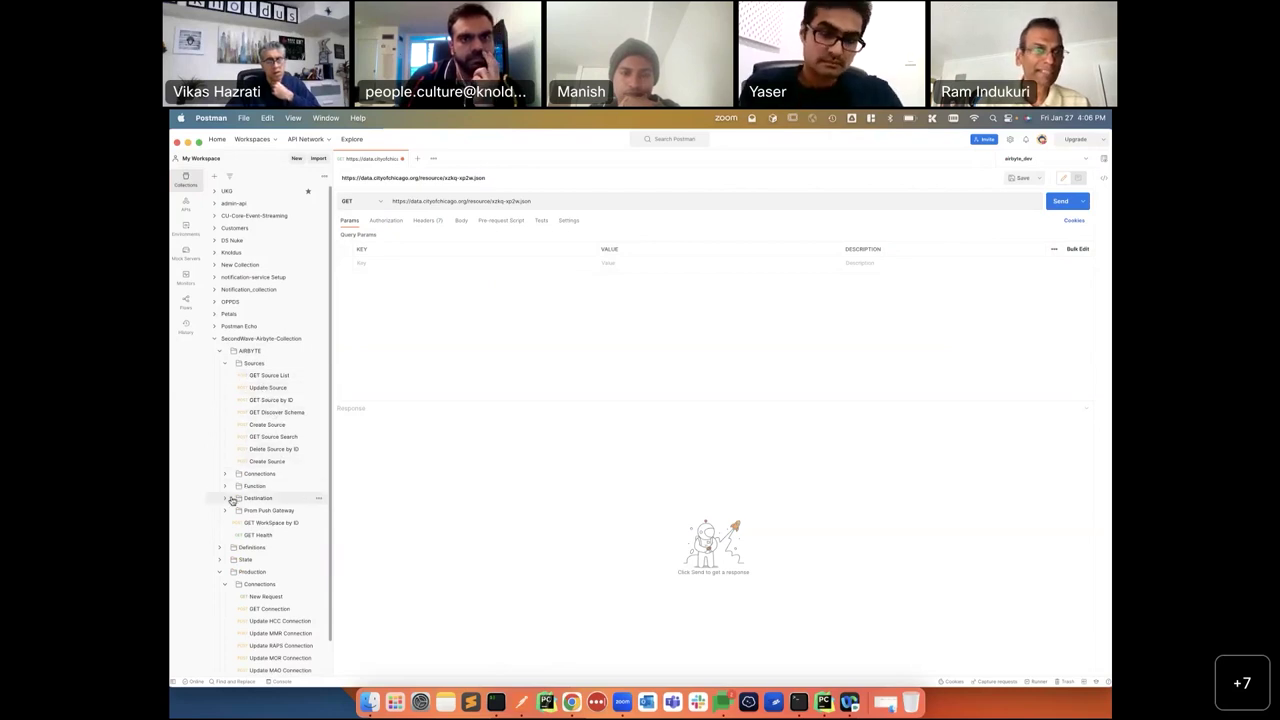
{"action": "left_click", "coordinate": [272, 388]}
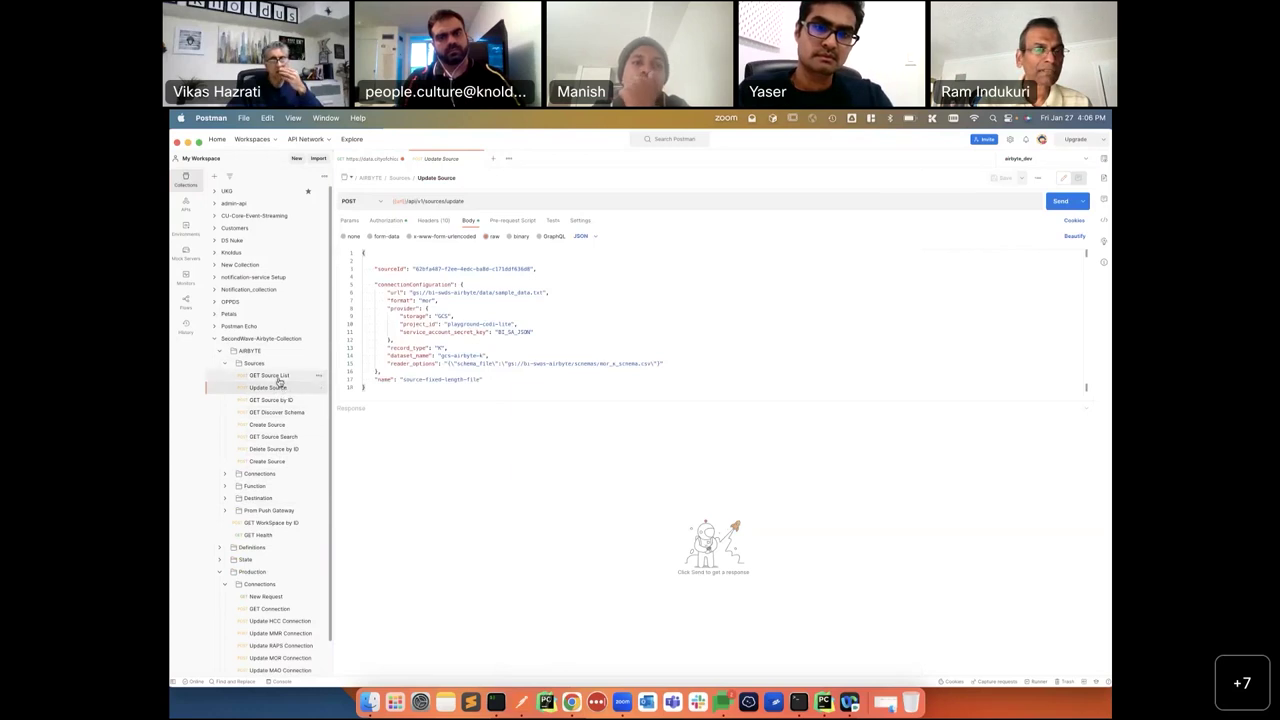
Open the UPDATE Source Definition by ID request from the Definitions folder and highlight its dockerImageTag and job-specific cpu_request values.
{"action": "scroll", "coordinate": [277, 418], "scroll_direction": "down", "scroll_amount": 2}
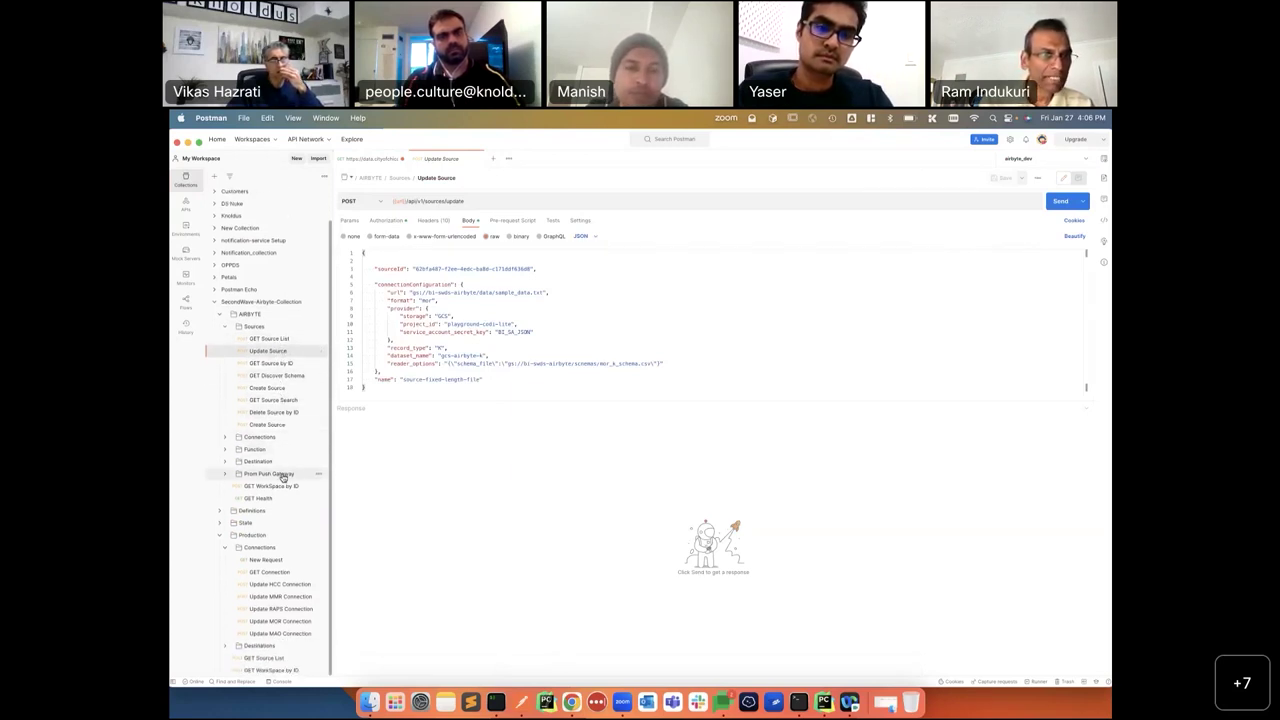
{"action": "left_click", "coordinate": [219, 511]}
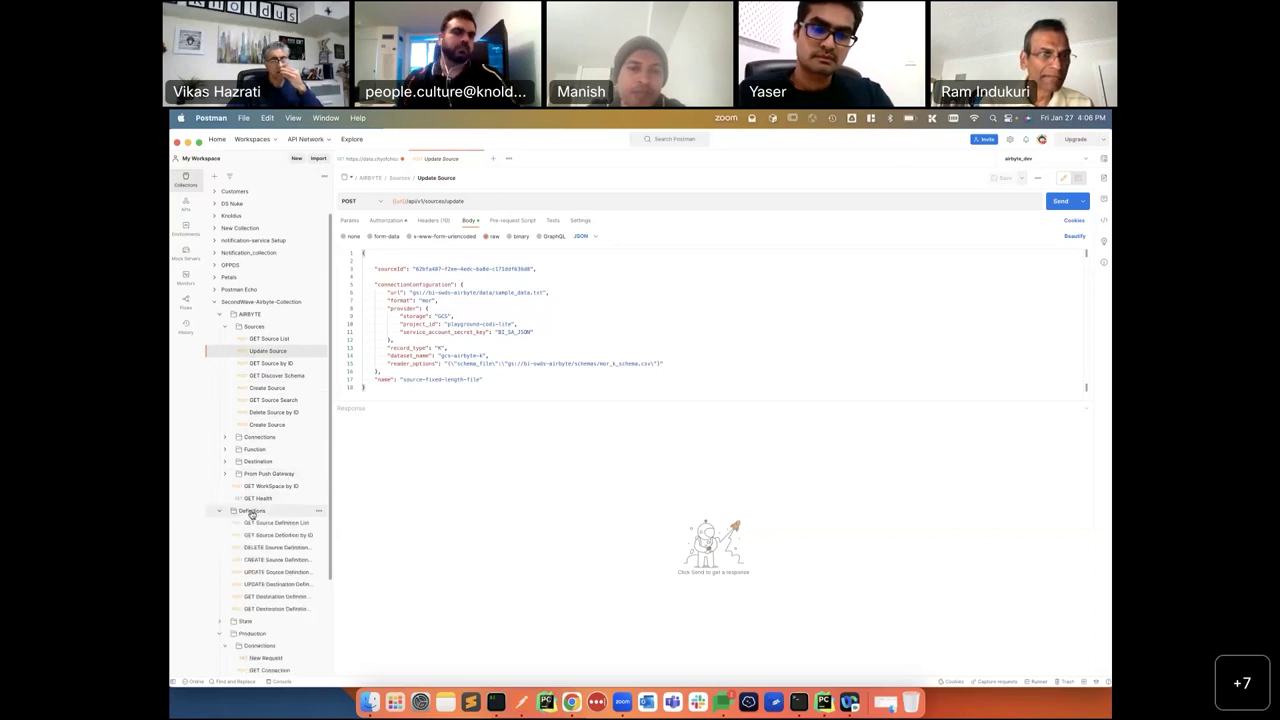
{"action": "scroll", "coordinate": [251, 512], "scroll_direction": "down", "scroll_amount": 4}
{"action": "left_click", "coordinate": [280, 473]}
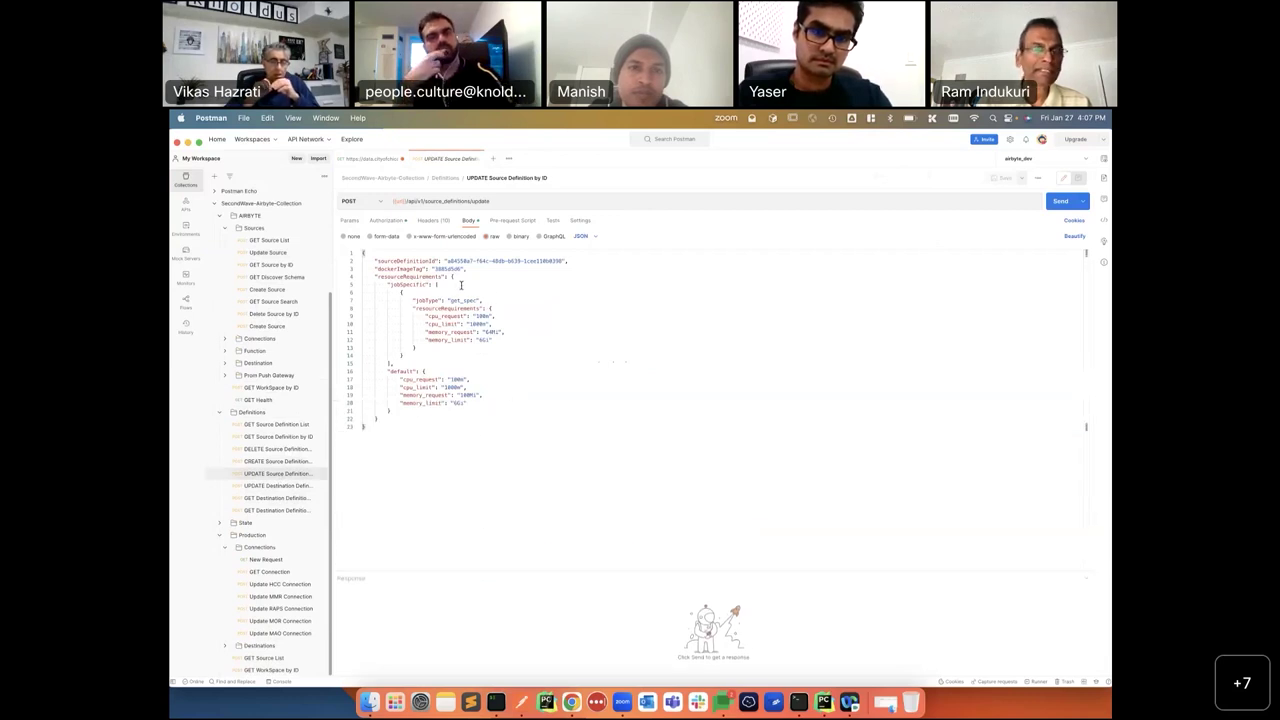
{"action": "double_click", "coordinate": [446, 269]}
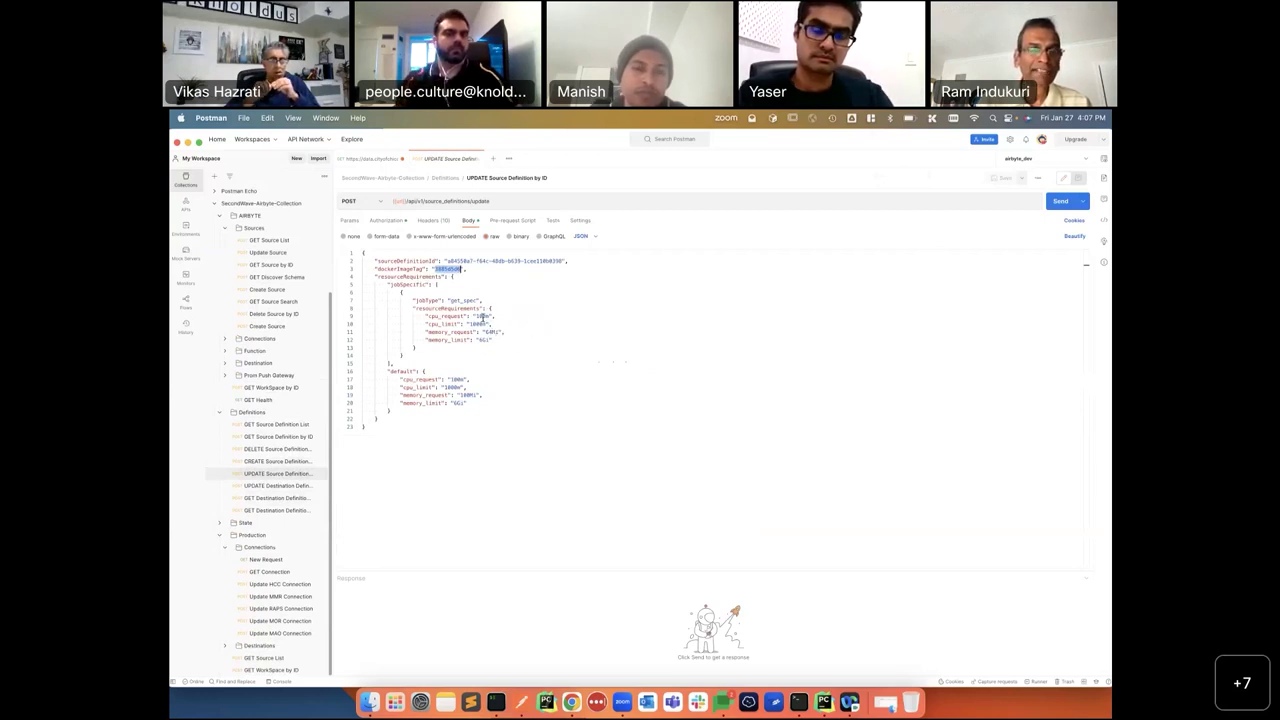
{"action": "double_click", "coordinate": [482, 316]}
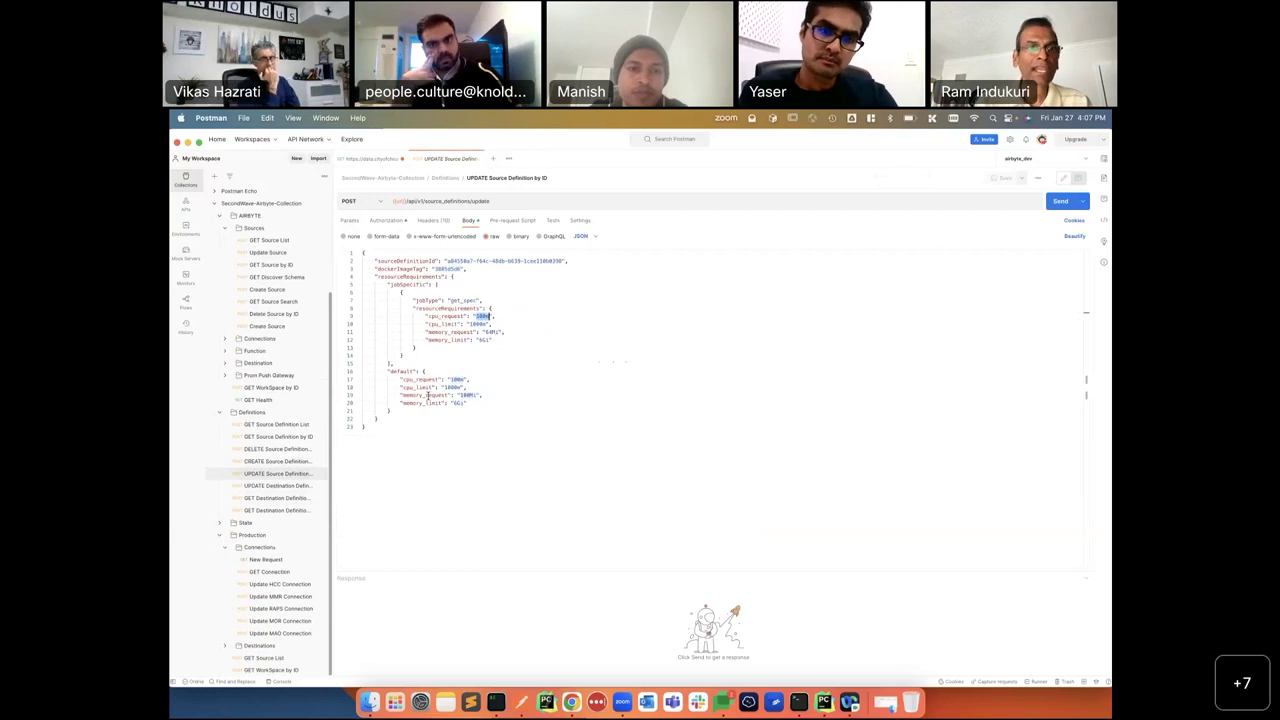
{"action": "left_click", "coordinate": [406, 451]}
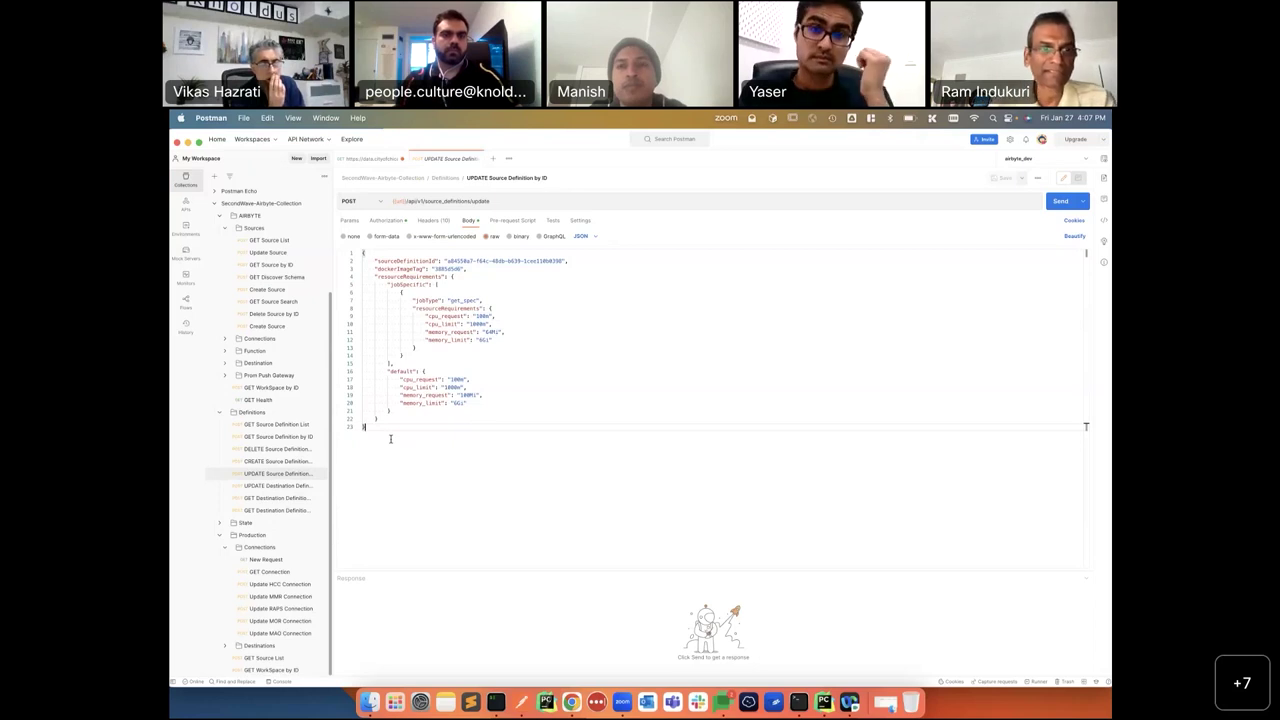
Open the CREATE Source Definition by ID request and highlight the dockerRepository path in its body.
{"action": "left_click", "coordinate": [279, 498]}
{"action": "left_click", "coordinate": [277, 461]}
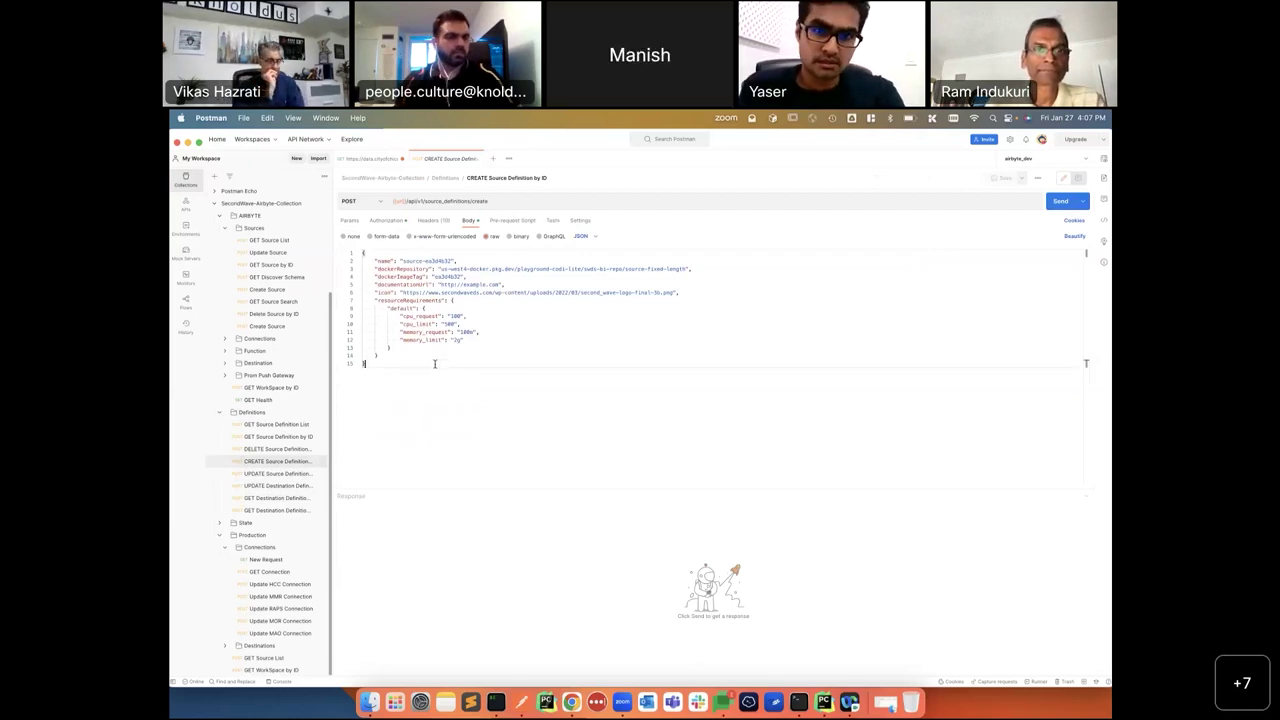
{"action": "left_click_drag", "start_coordinate": [441, 268], "coordinate": [689, 269]}
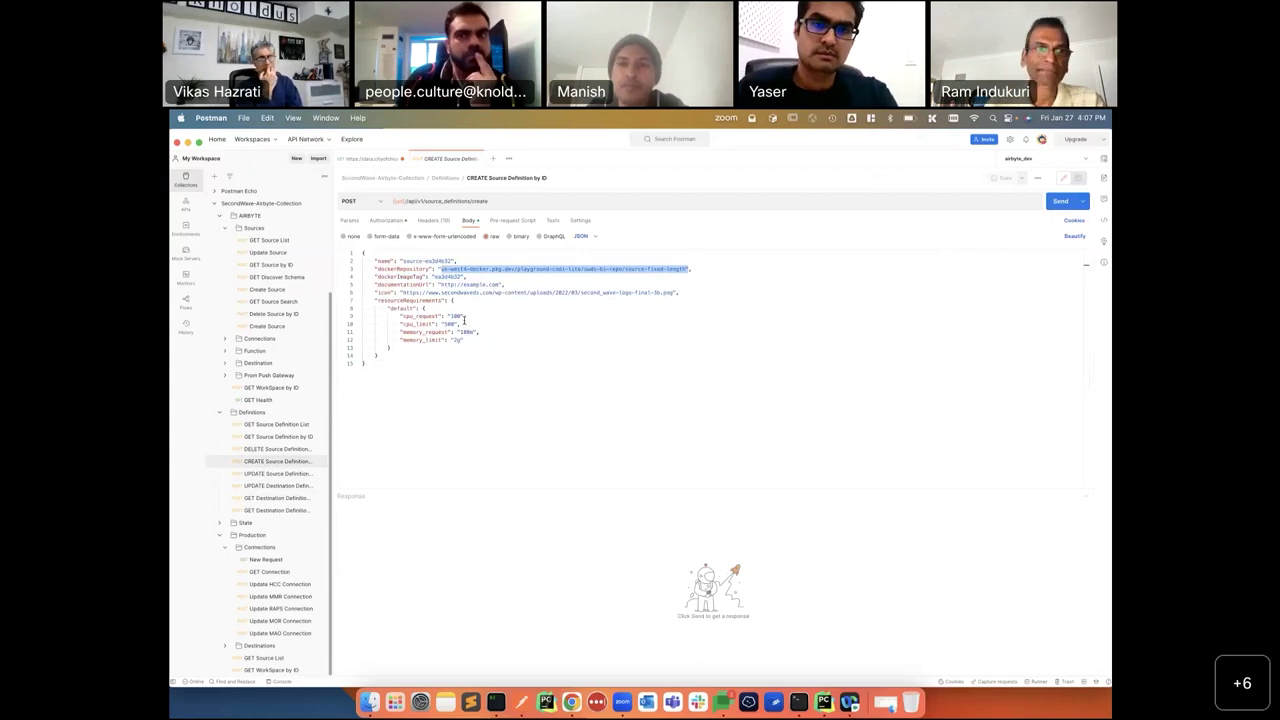
{"action": "left_click", "coordinate": [423, 368]}
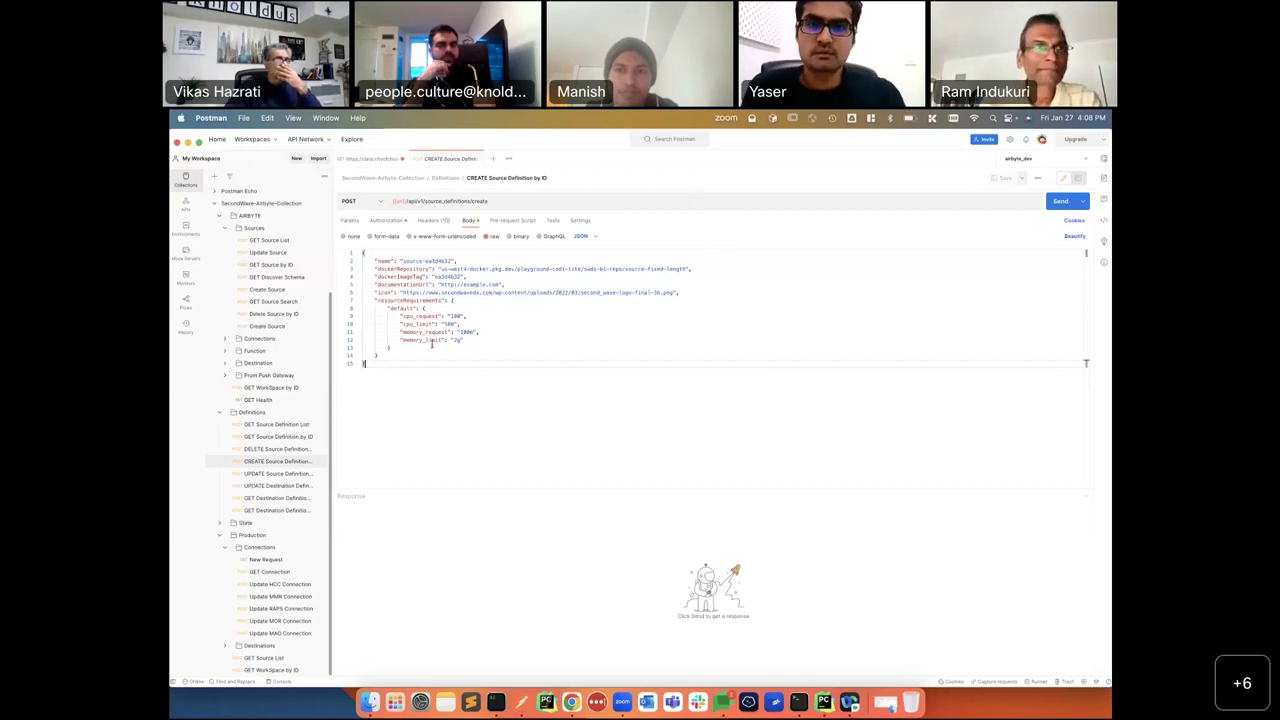
Switch to Chrome, search the web for airbyte in a new tab, and open the official Airbyte website.
{"action": "left_click", "coordinate": [187, 143]}
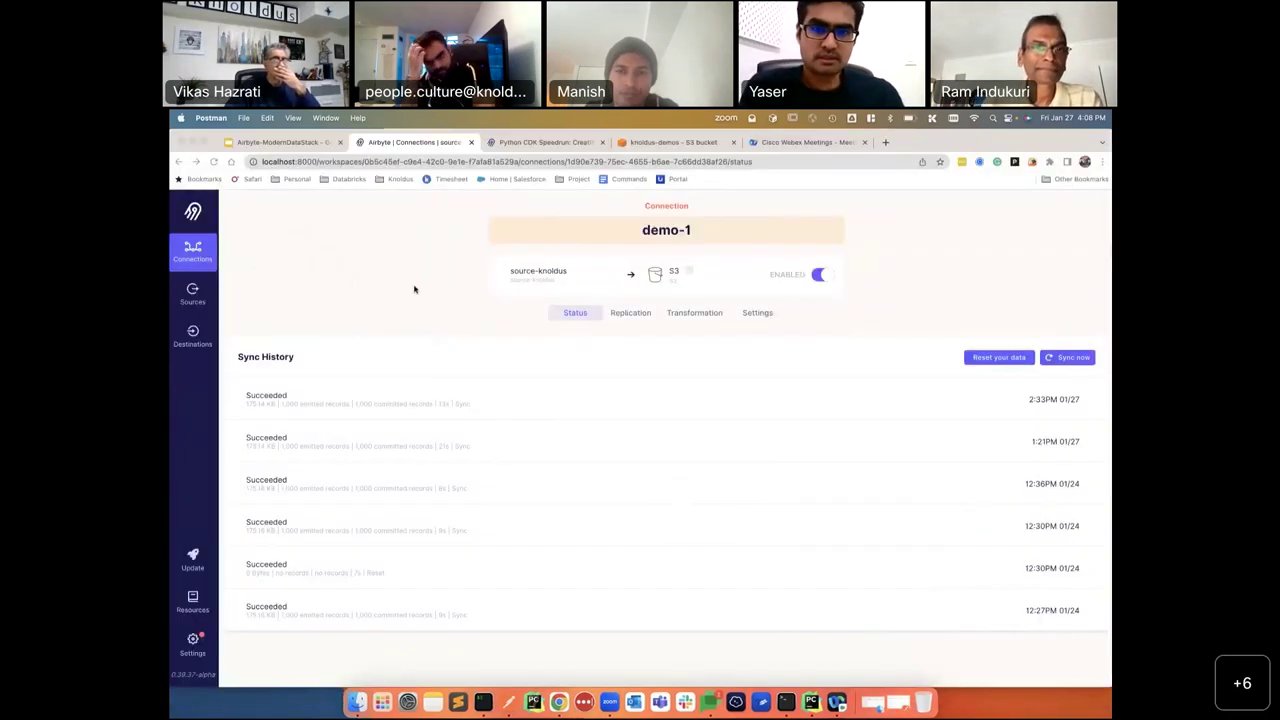
{"action": "left_click", "coordinate": [885, 142]}
{"action": "type", "text": "airbyte"}
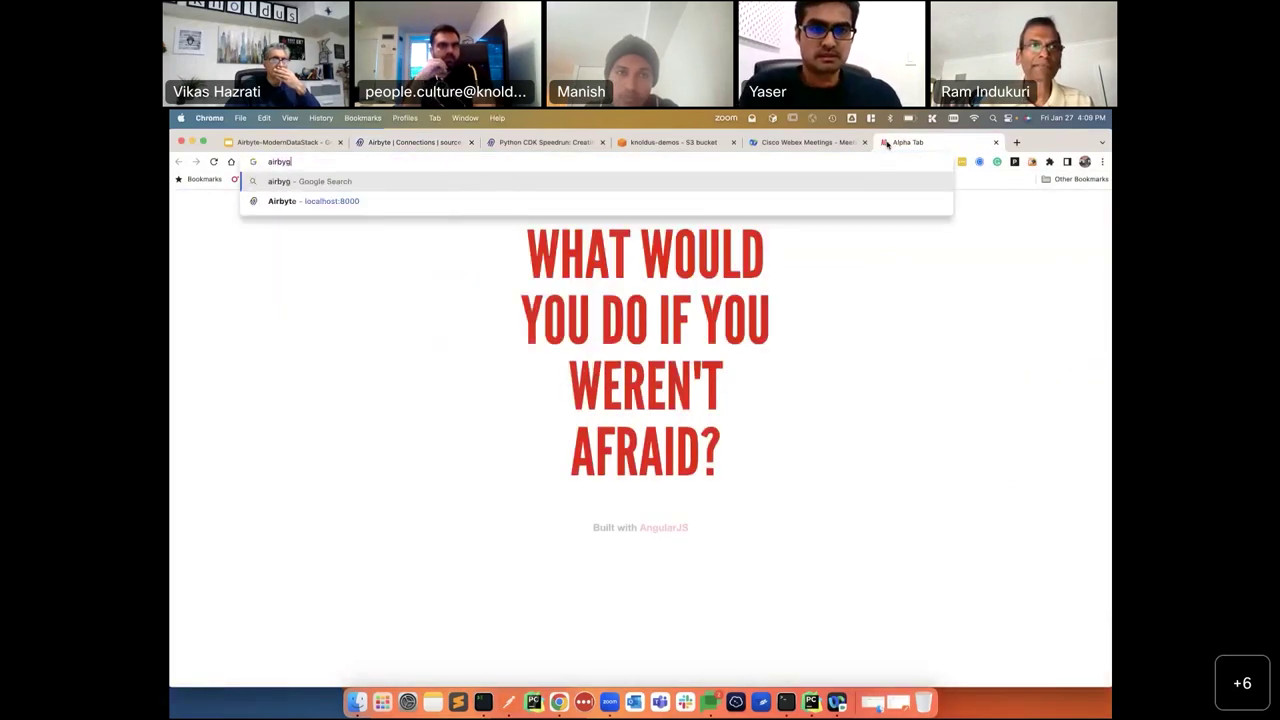
{"action": "key", "text": "Return"}
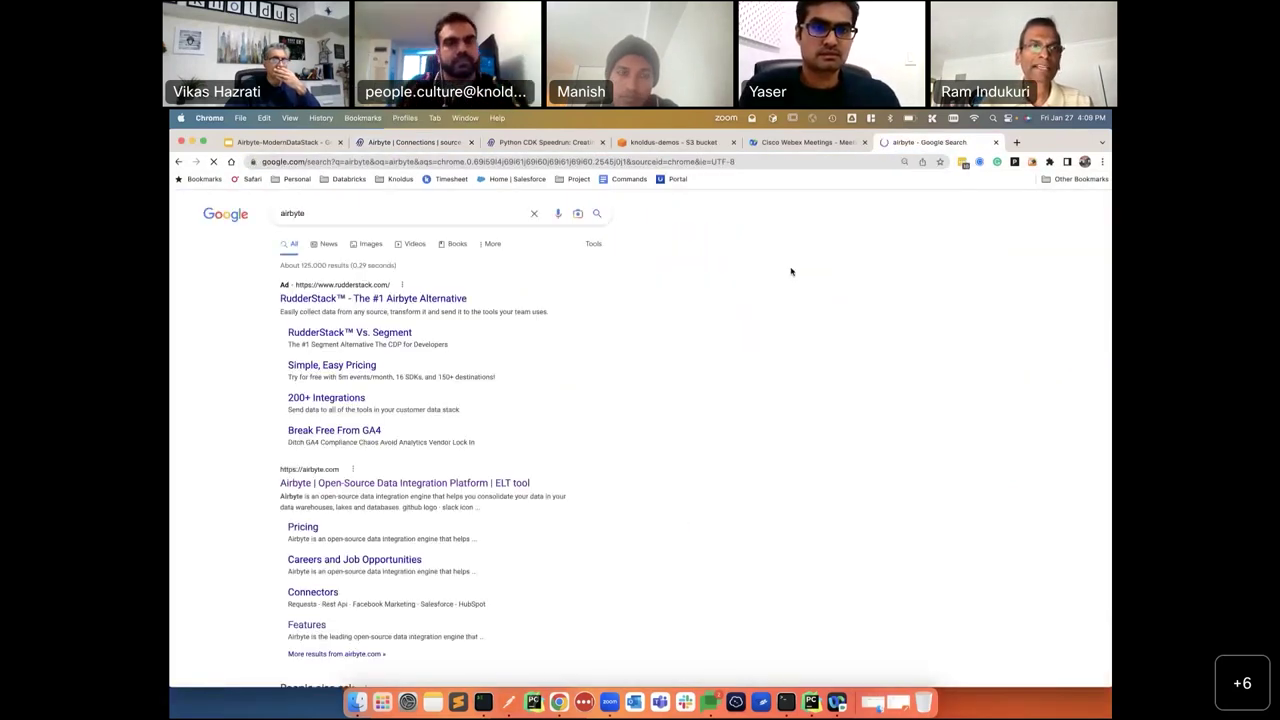
{"action": "left_click", "coordinate": [404, 489]}
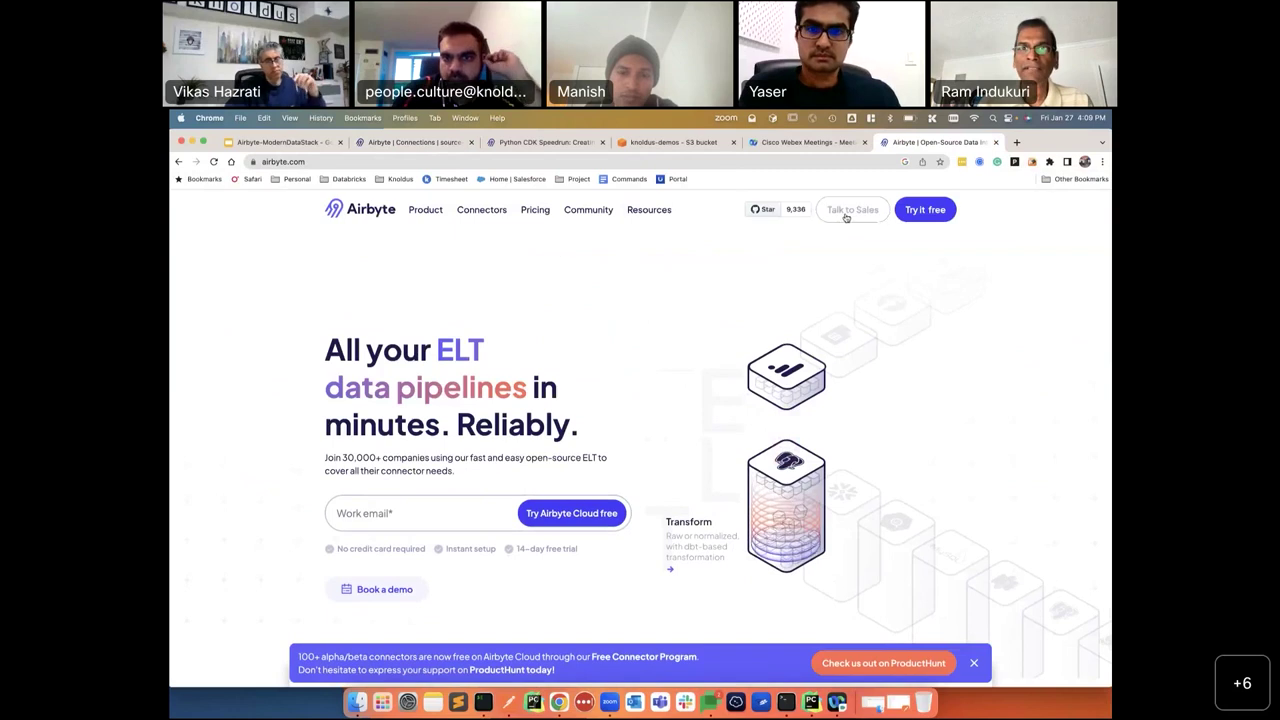
Open Airbyte's pricing page and compare the features of the Open Source, Cloud and Enterprise plans.
{"action": "left_click", "coordinate": [535, 211]}
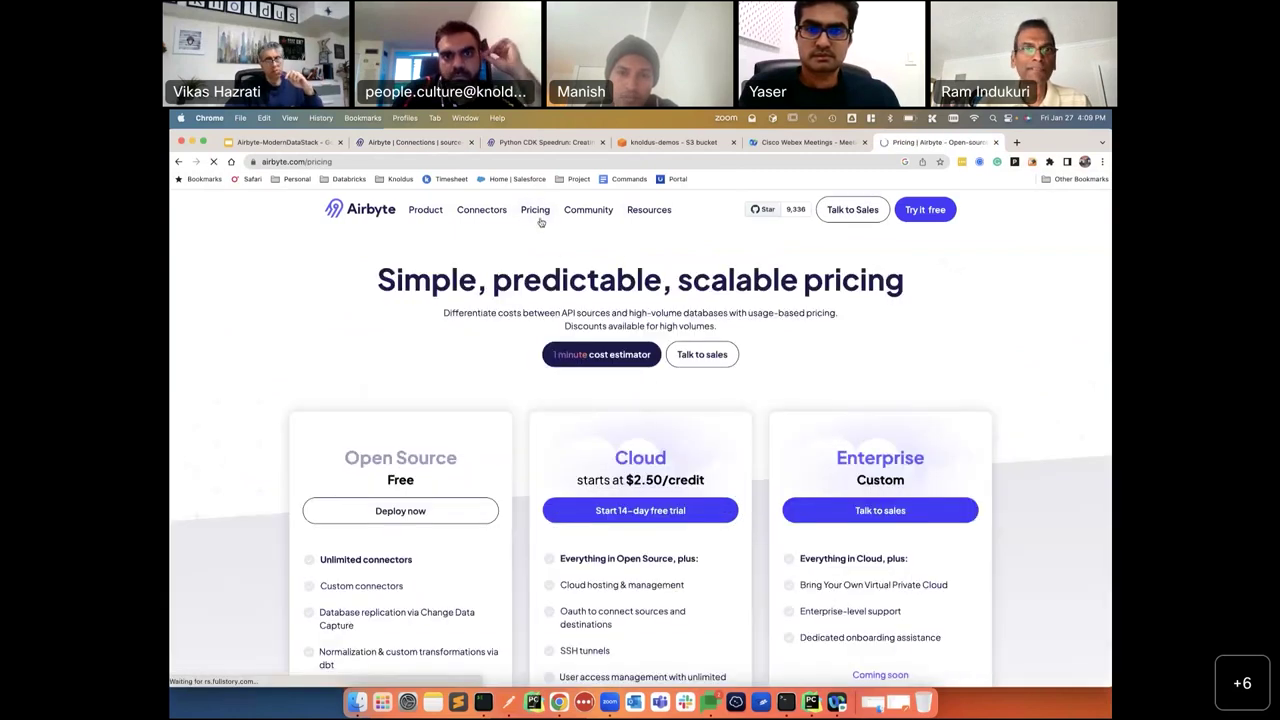
{"action": "scroll", "coordinate": [486, 411], "scroll_direction": "down", "scroll_amount": 1}
{"action": "scroll", "coordinate": [486, 411], "scroll_direction": "down", "scroll_amount": 3}
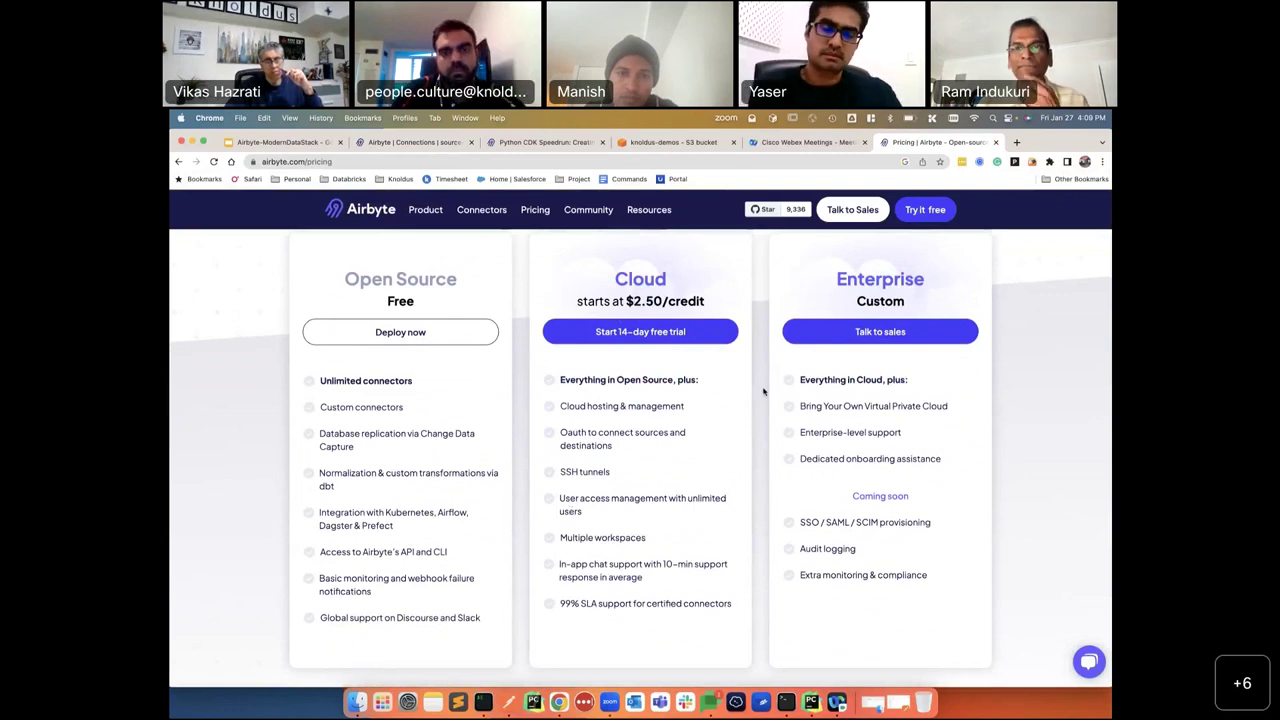
{"action": "scroll", "coordinate": [677, 467], "scroll_direction": "up", "scroll_amount": 3}
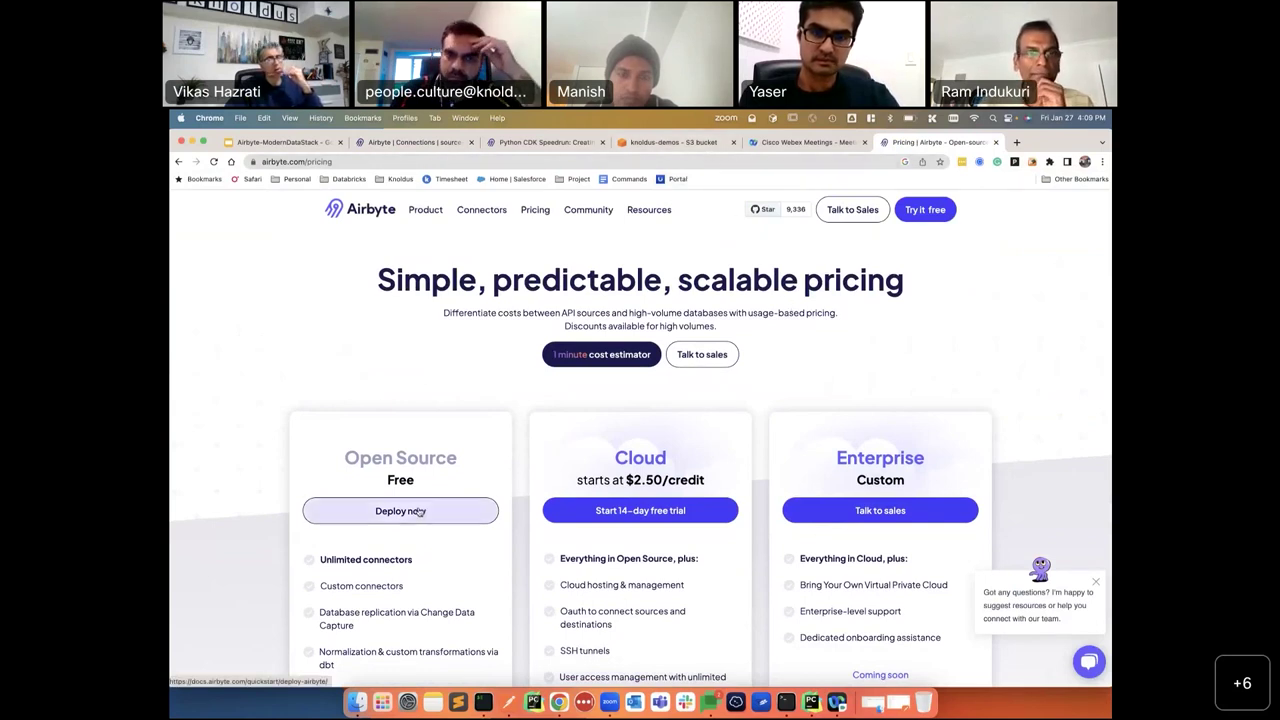
Search the web for fivetran in the Airbyte pricing tab, open the Fivetran website, and look over its home page.
{"action": "left_click", "coordinate": [400, 142]}
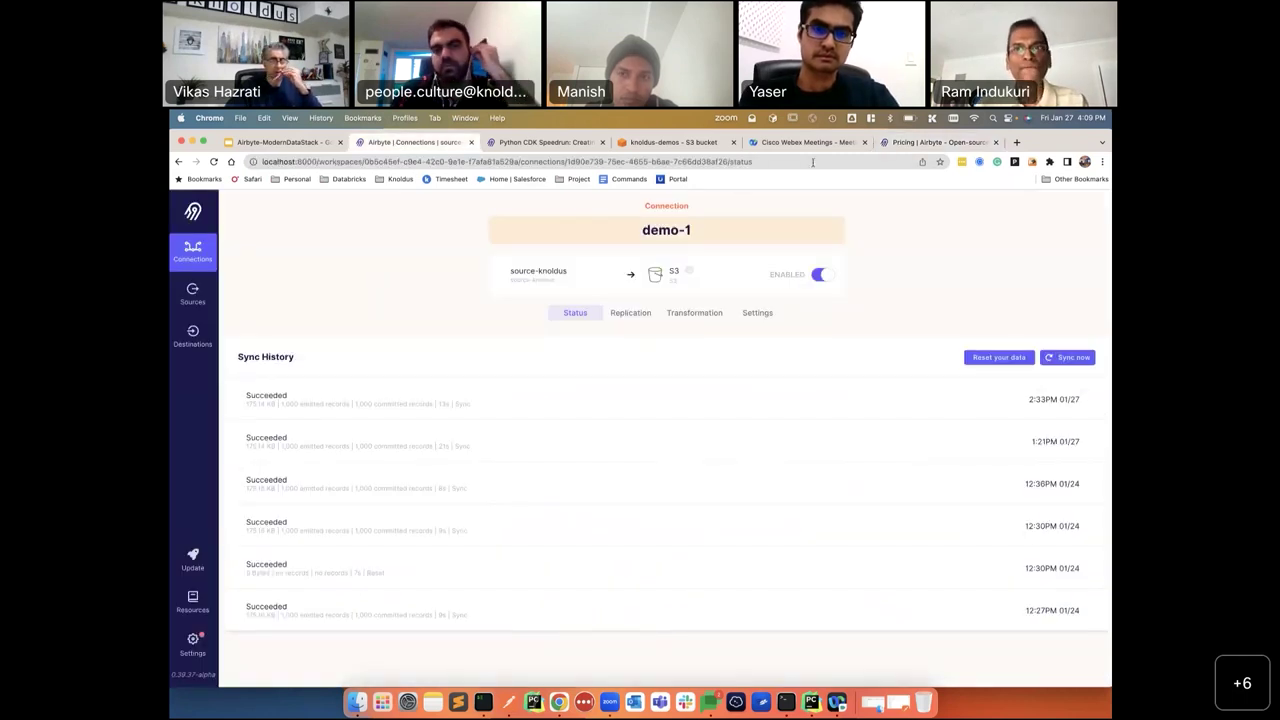
{"action": "left_click", "coordinate": [935, 142]}
{"action": "left_click", "coordinate": [352, 162]}
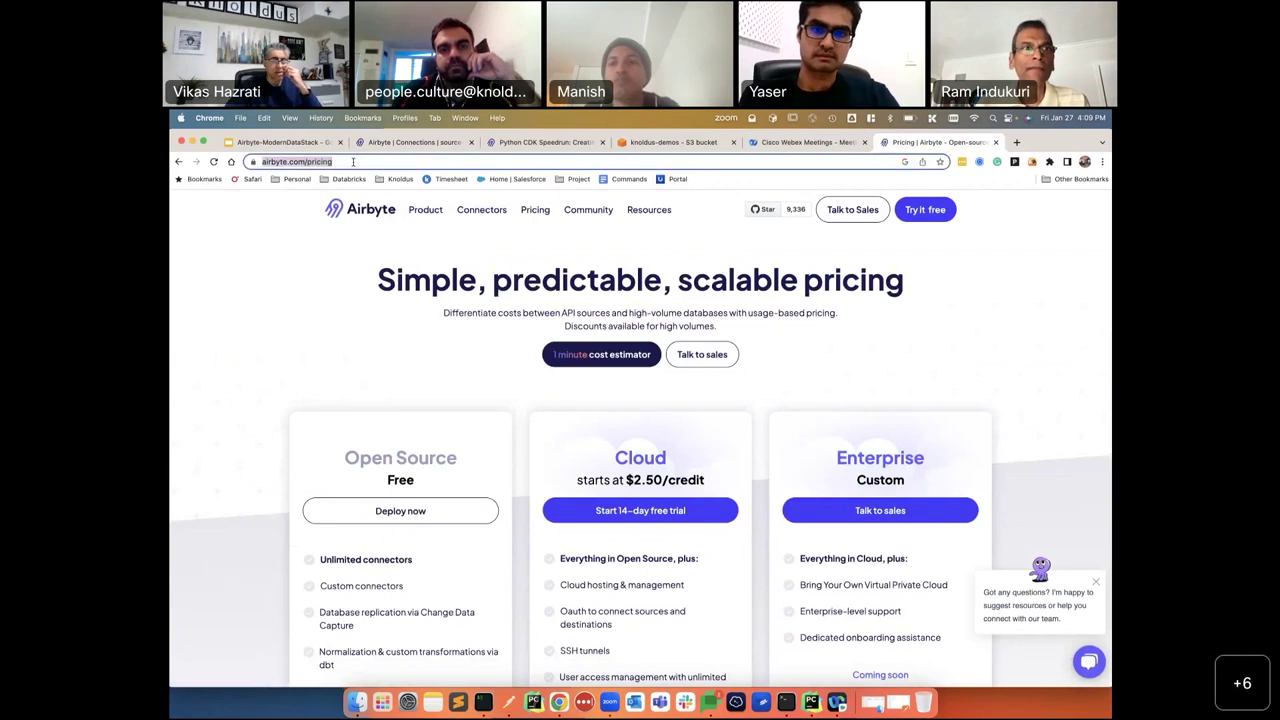
{"action": "type", "text": "fivetran"}
{"action": "key", "text": "Return"}
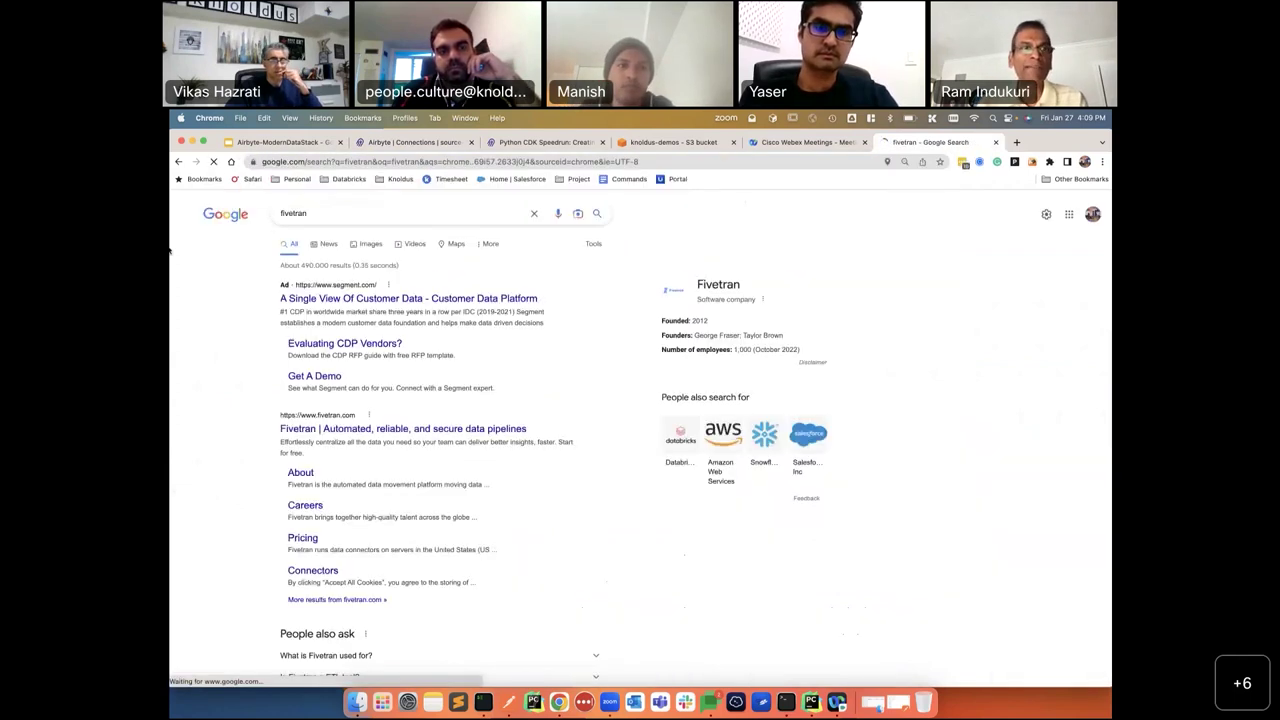
{"action": "left_click", "coordinate": [362, 430]}
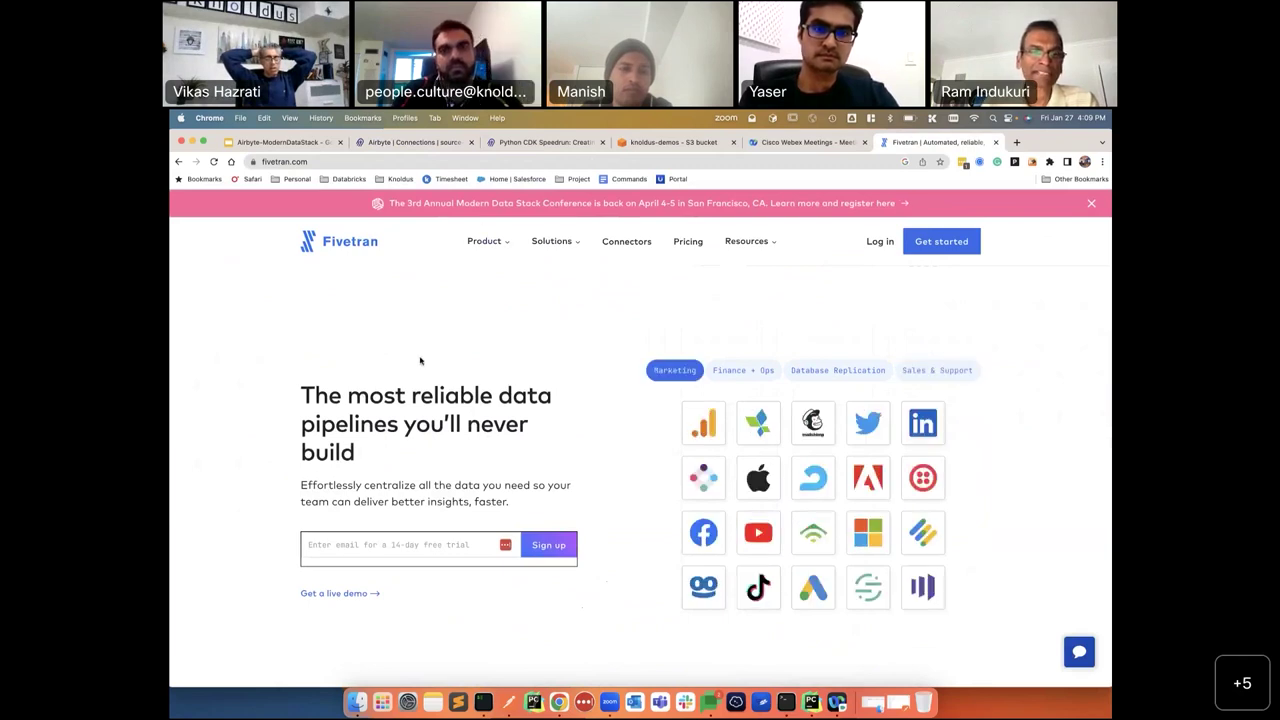
{"action": "scroll", "coordinate": [420, 360], "scroll_direction": "down", "scroll_amount": 1}
{"action": "scroll", "coordinate": [420, 381], "scroll_direction": "down", "scroll_amount": 1}
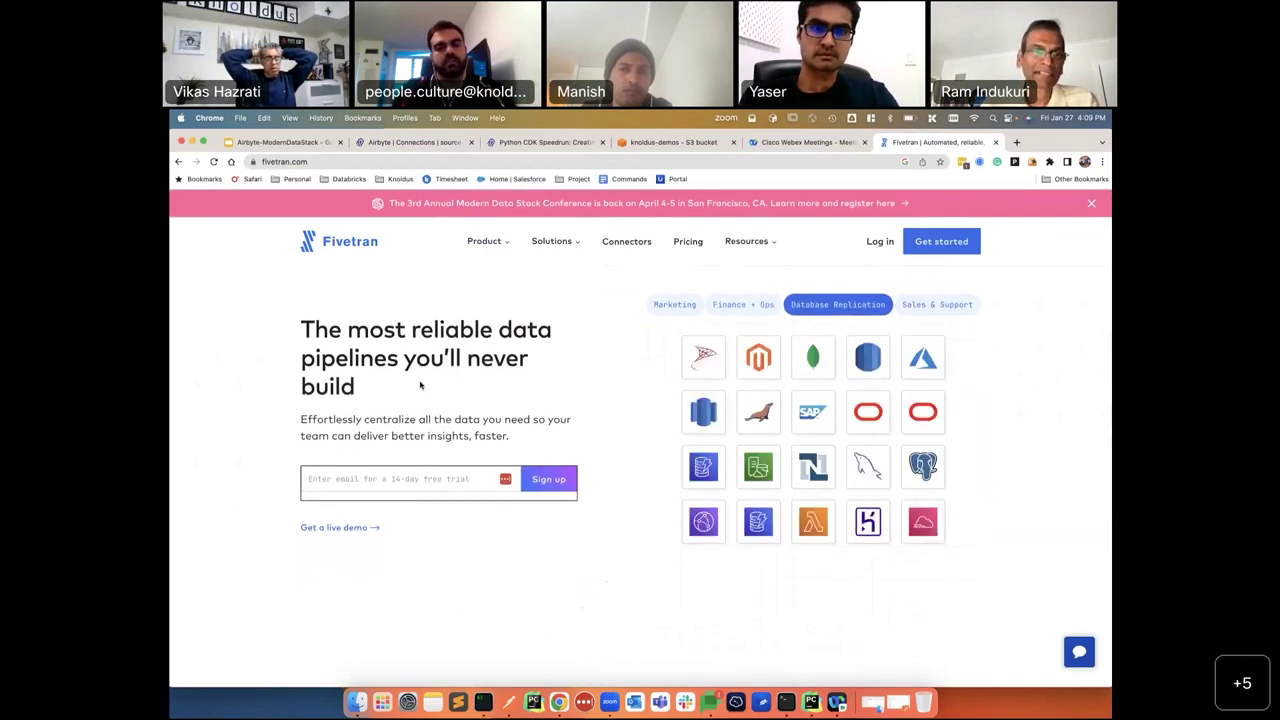
{"action": "scroll", "coordinate": [420, 383], "scroll_direction": "up", "scroll_amount": 2}
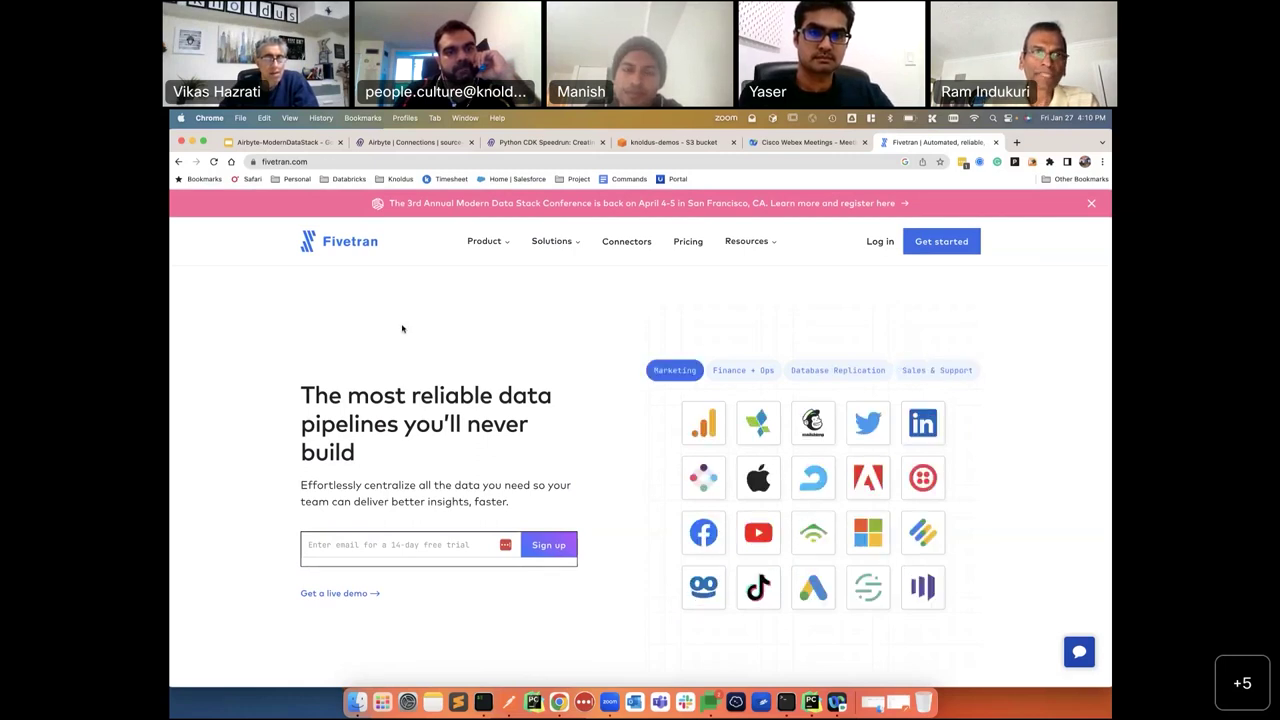
In the local Airbyte instance's notification settings, enable notifications when sync fails and activate the empty webhook URL field.
{"action": "left_click", "coordinate": [405, 143]}
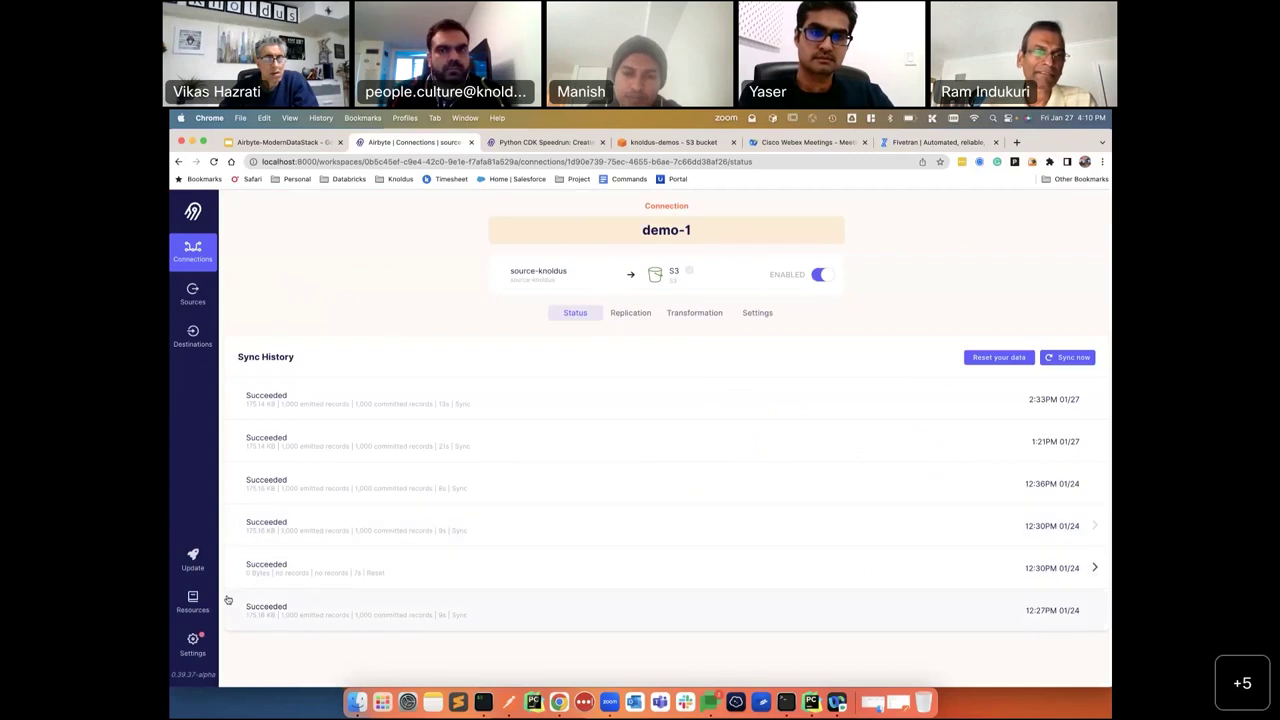
{"action": "left_click", "coordinate": [192, 641]}
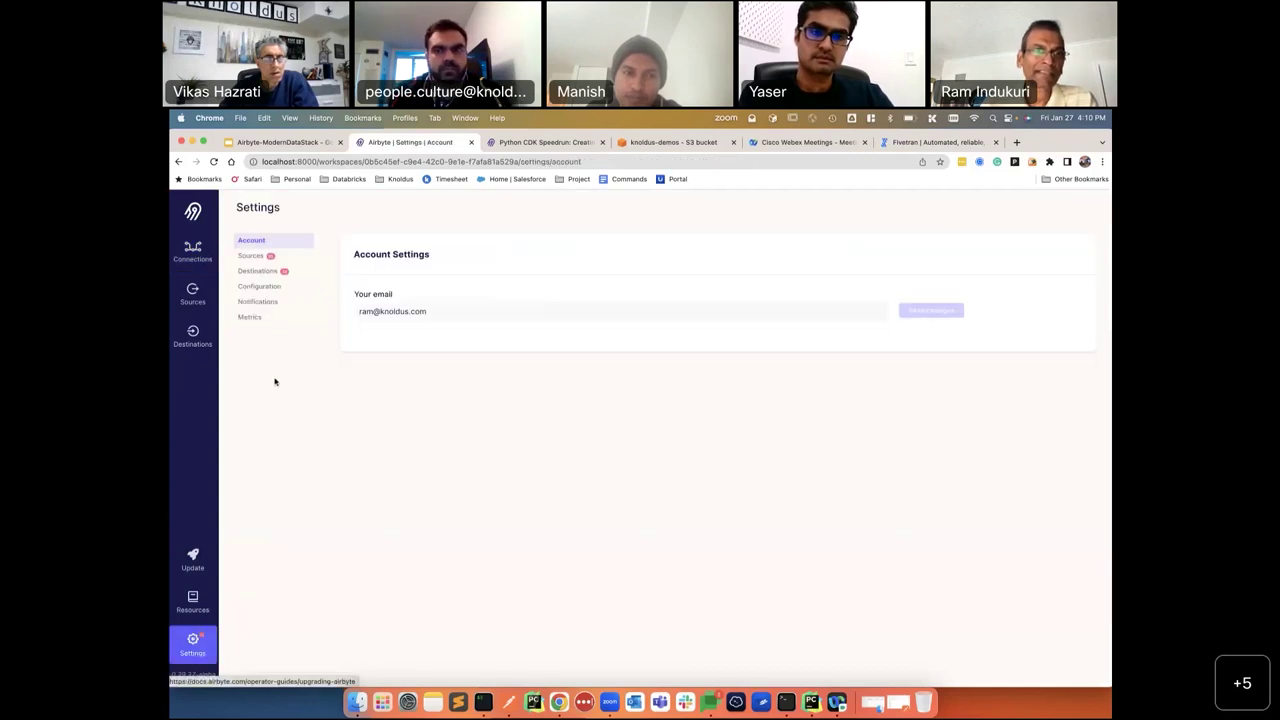
{"action": "left_click", "coordinate": [259, 302]}
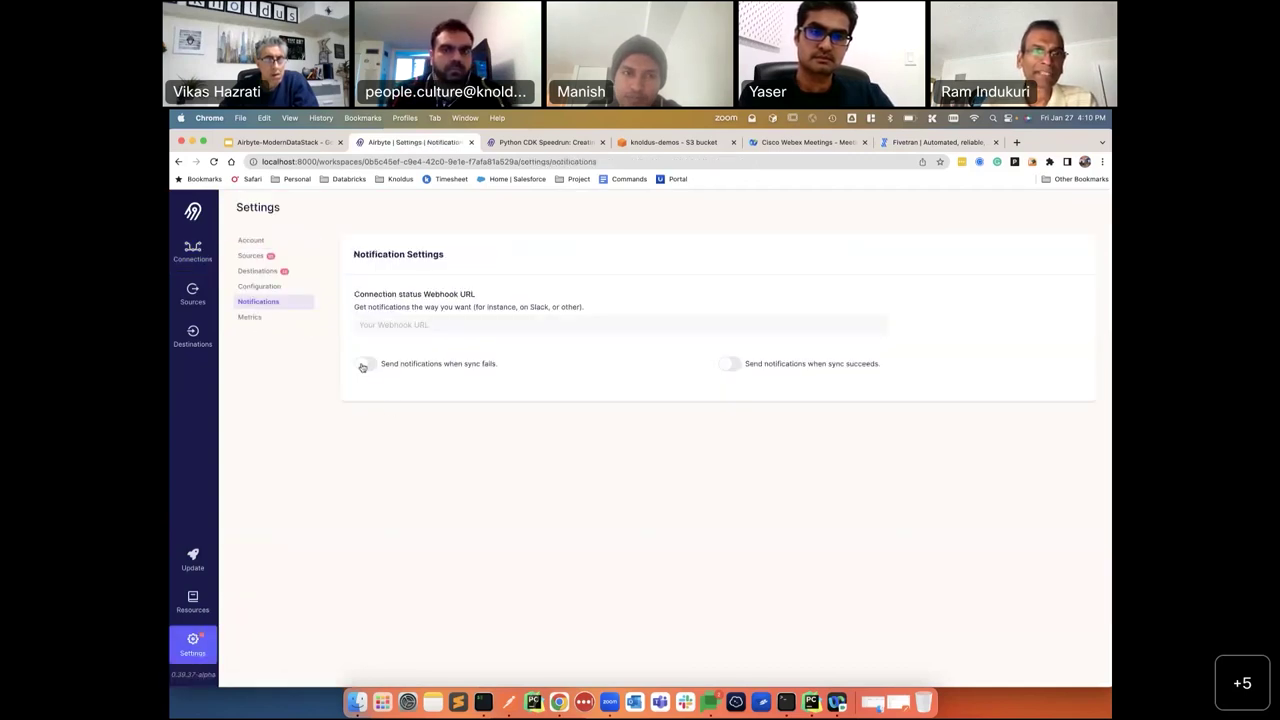
{"action": "left_click", "coordinate": [365, 364]}
{"action": "left_click", "coordinate": [435, 326]}
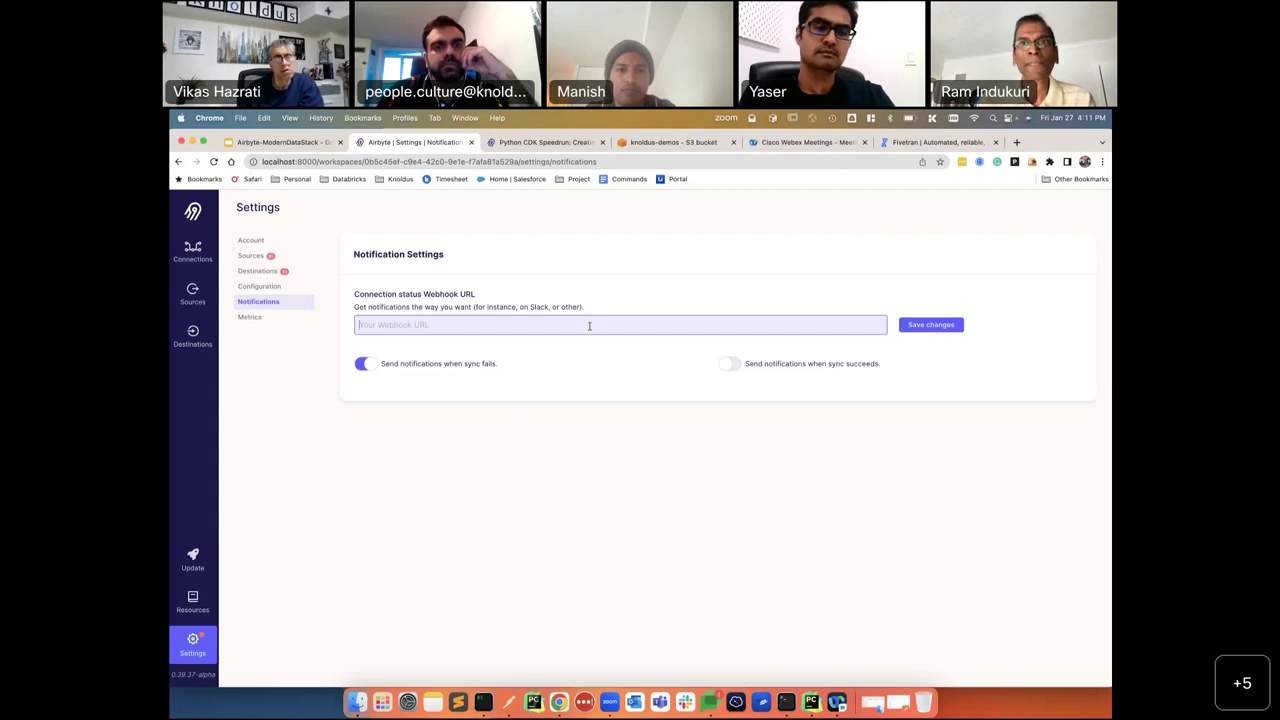
Check the Metrics settings in the local Airbyte instance and return to the list of connections.
{"action": "left_click", "coordinate": [895, 143]}
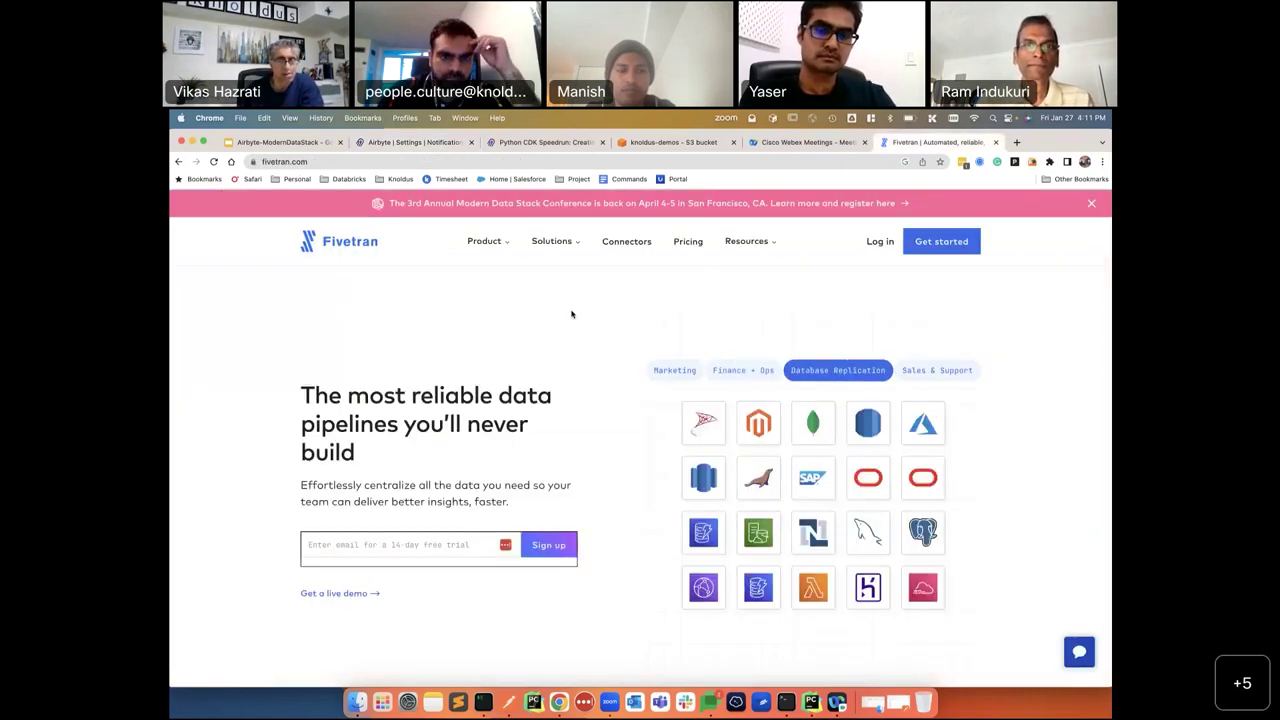
{"action": "left_click", "coordinate": [413, 142]}
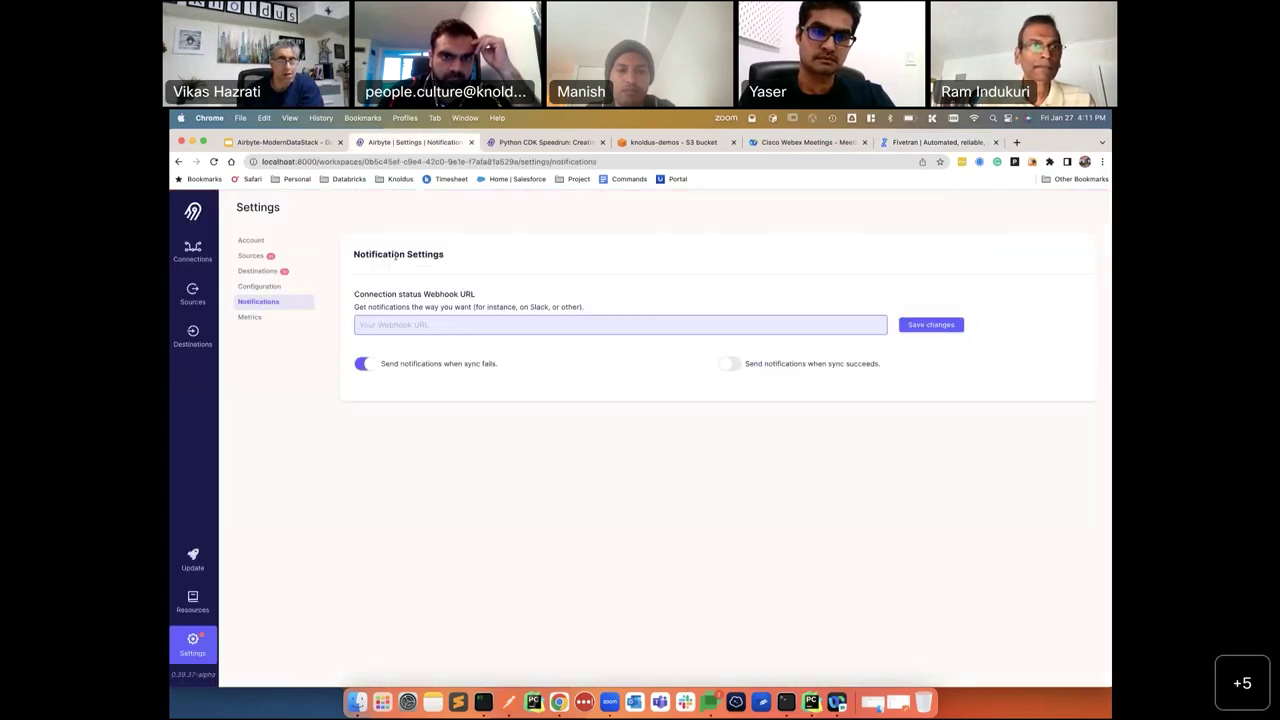
{"action": "left_click", "coordinate": [252, 317]}
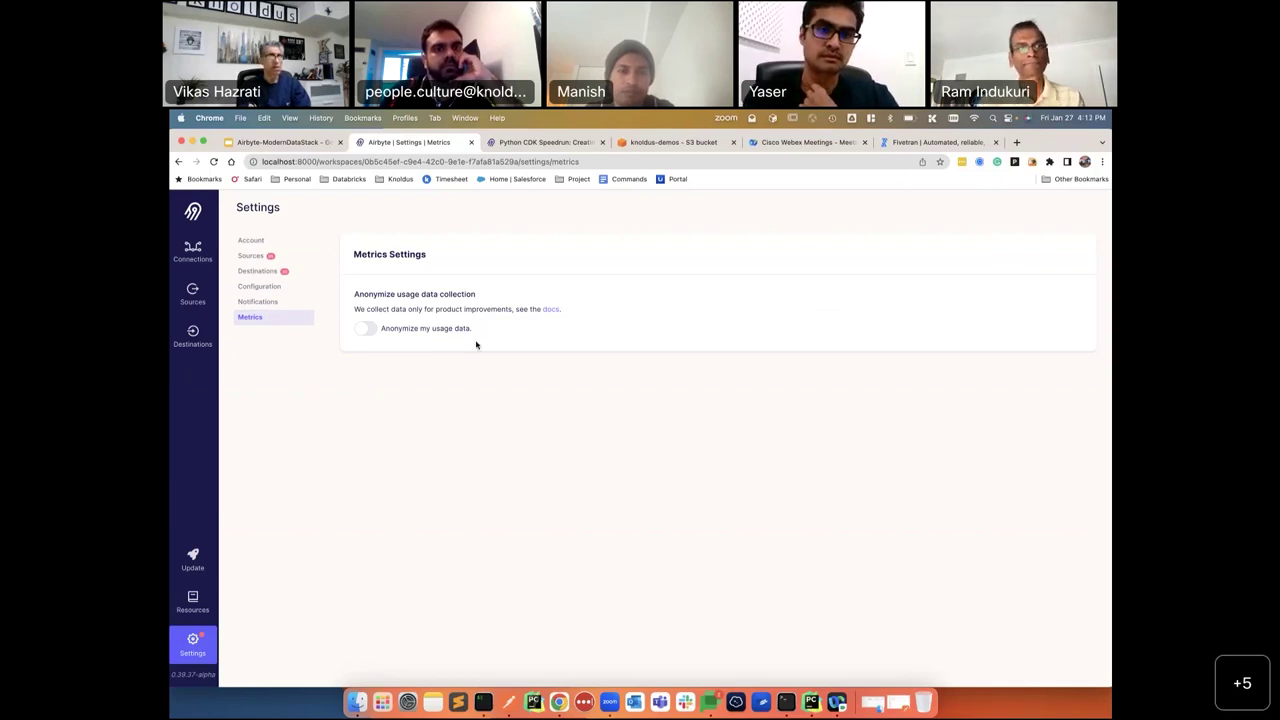
{"action": "left_click", "coordinate": [194, 252]}
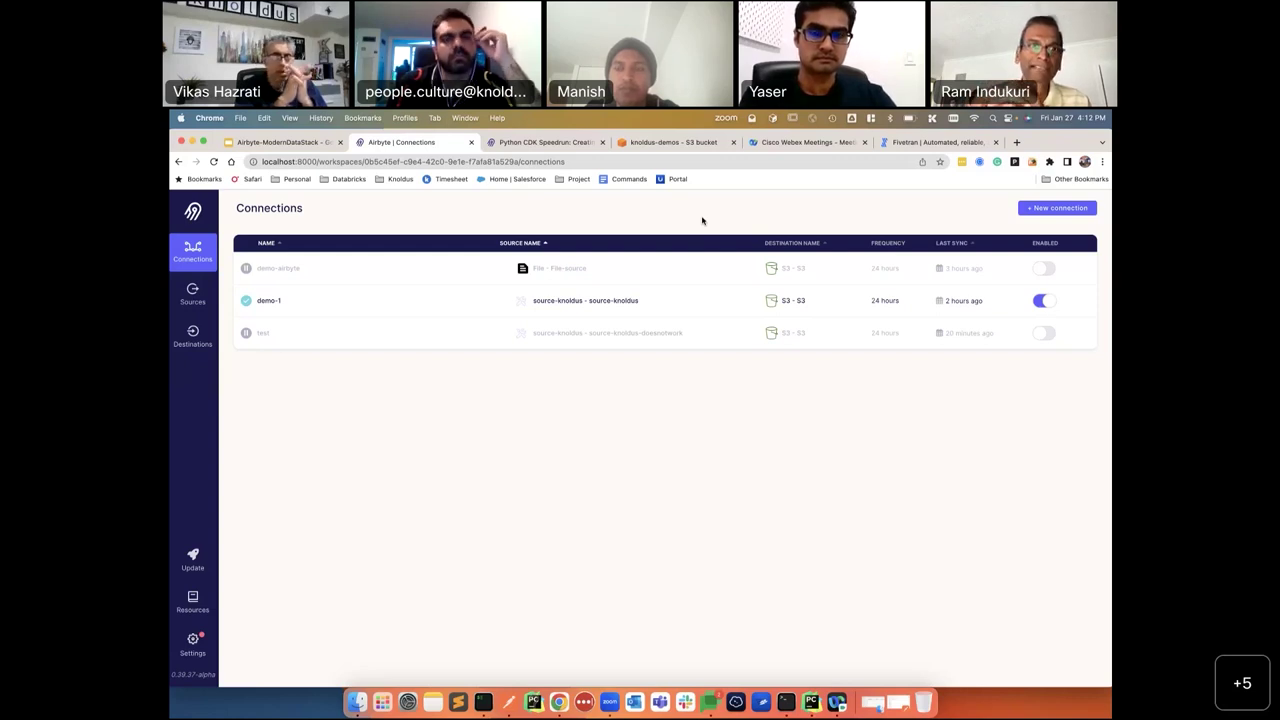
Switch to the Airbyte-ModernDataStack presentation and open slide 8, the dbt lineage graph.
{"action": "left_click", "coordinate": [296, 149]}
{"action": "scroll", "coordinate": [246, 378], "scroll_direction": "down", "scroll_amount": 3}
{"action": "scroll", "coordinate": [245, 378], "scroll_direction": "down", "scroll_amount": 3}
{"action": "left_click", "coordinate": [236, 466]}
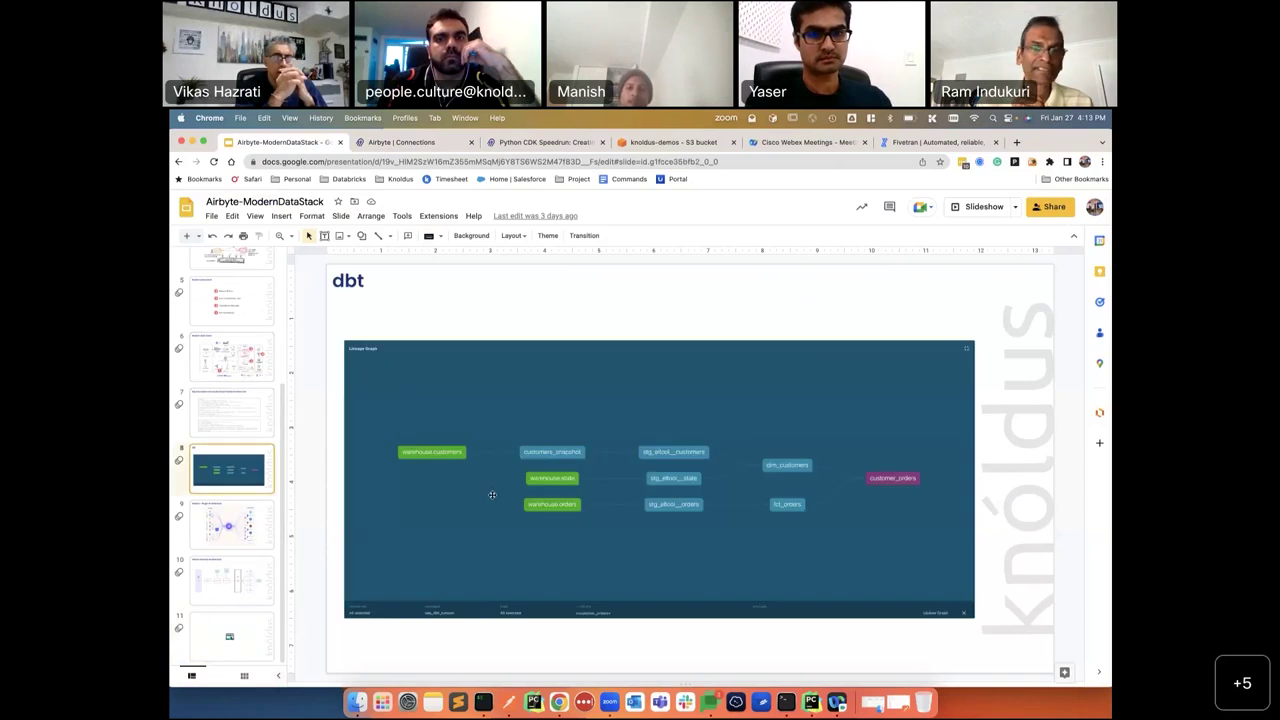